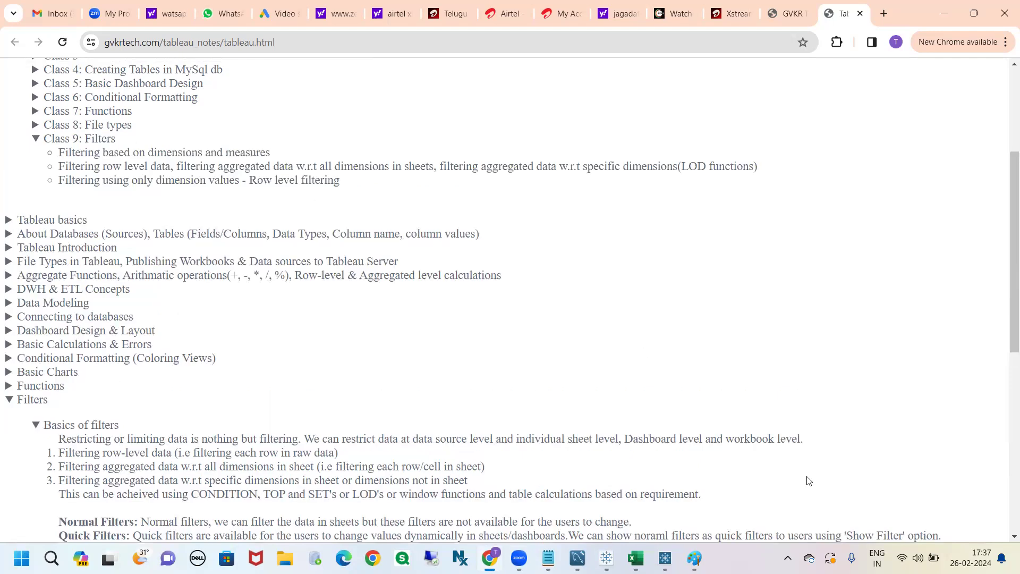
Step: Switch to the Tableau workbook Book2 and add a new worksheet after Sheet 11
left_click(635, 557)
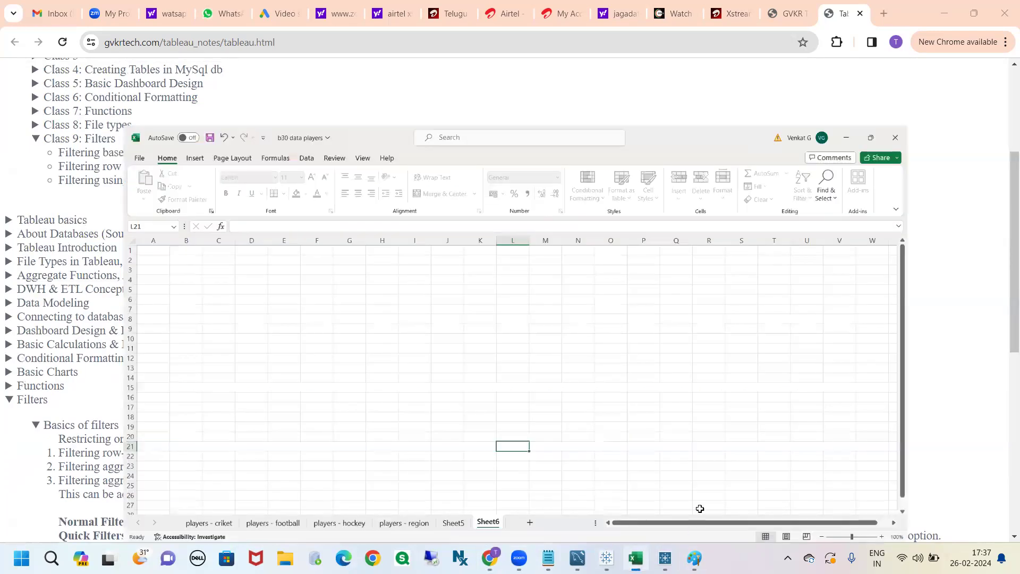
left_click(42, 164)
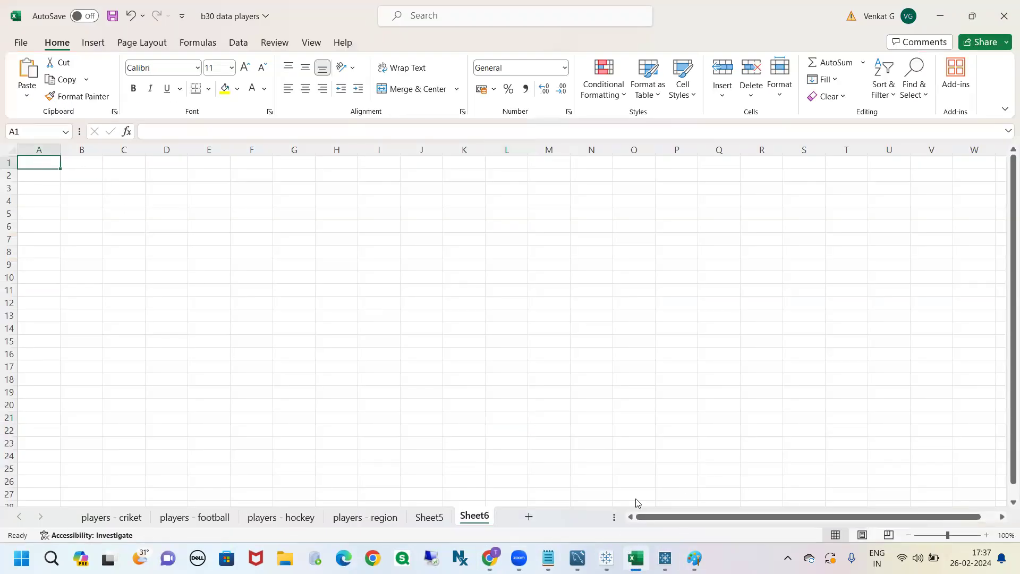
mouse_move(665, 558)
left_click(692, 498)
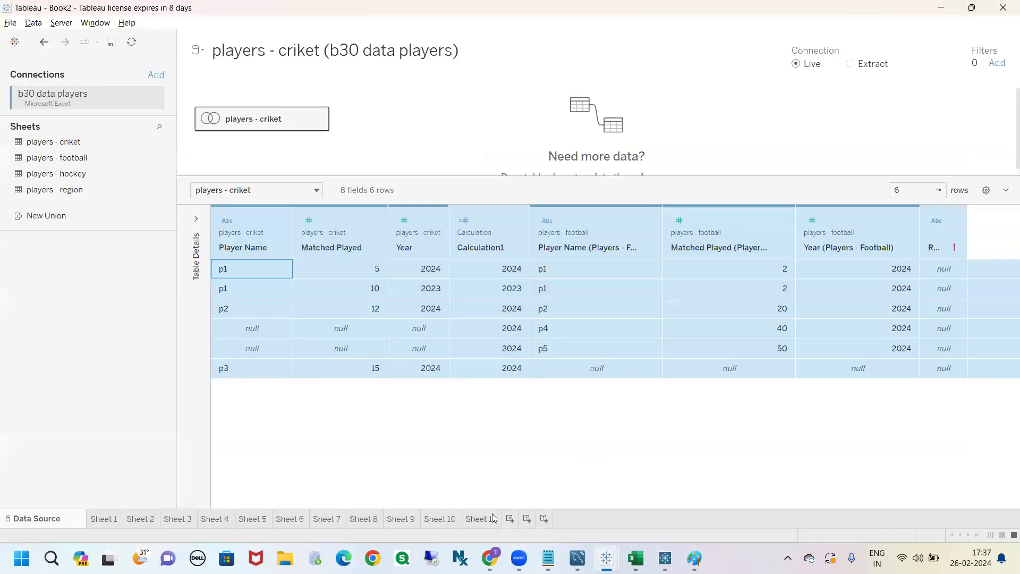
left_click(480, 519)
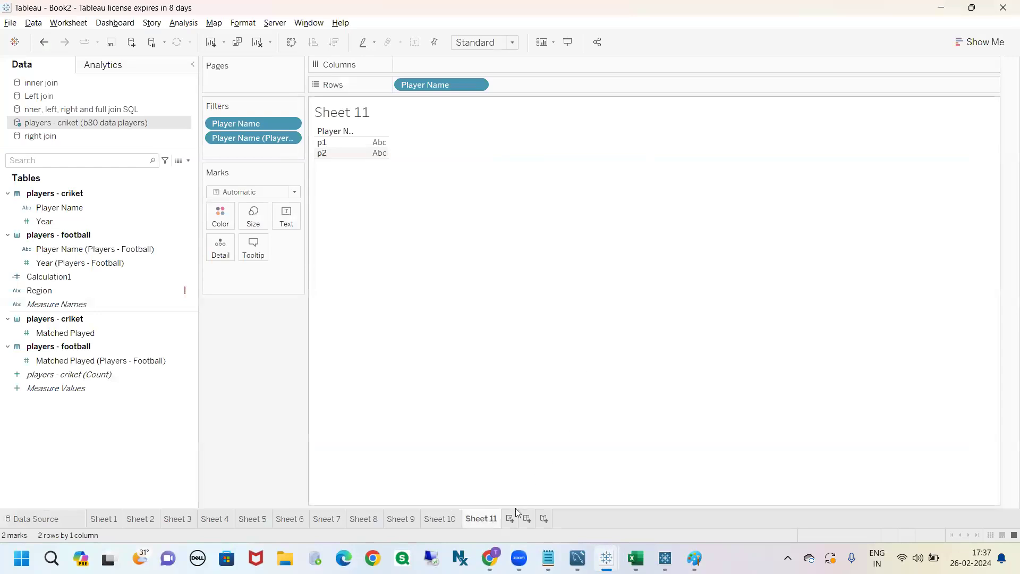
left_click(510, 518)
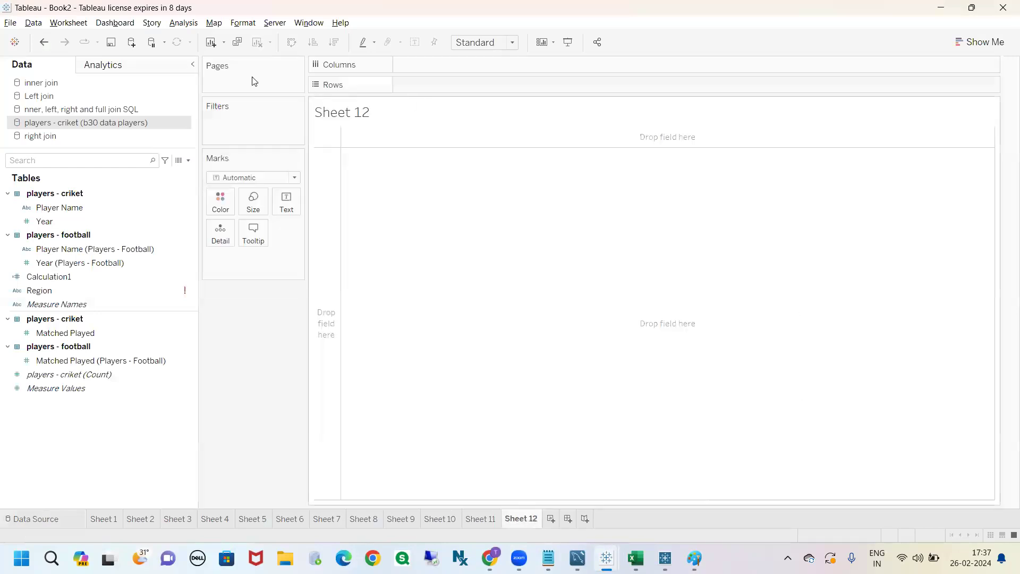
Step: Add the saved data source Sample - Superstore to the workbook
left_click(33, 23)
left_click(43, 37)
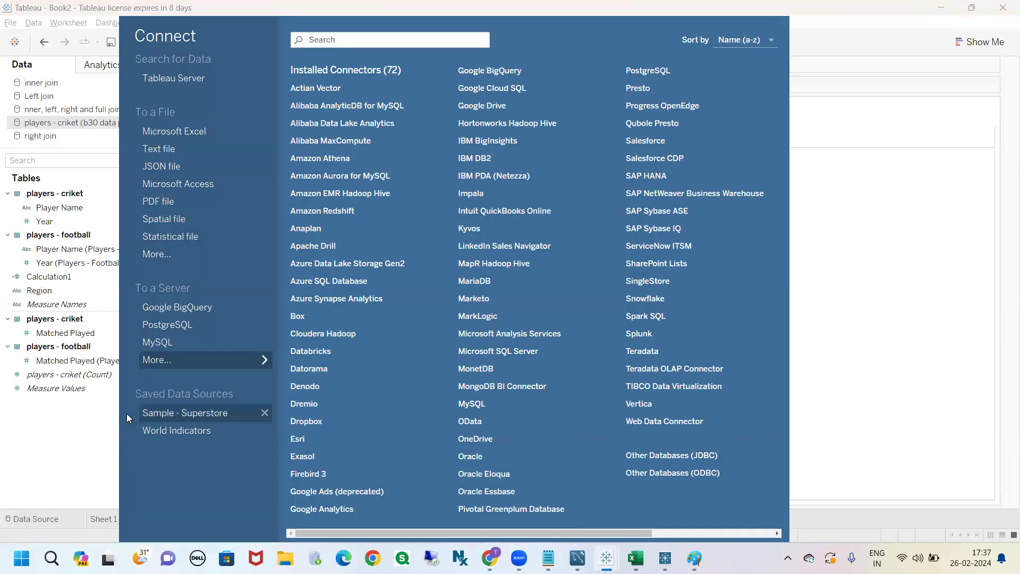
left_click(198, 413)
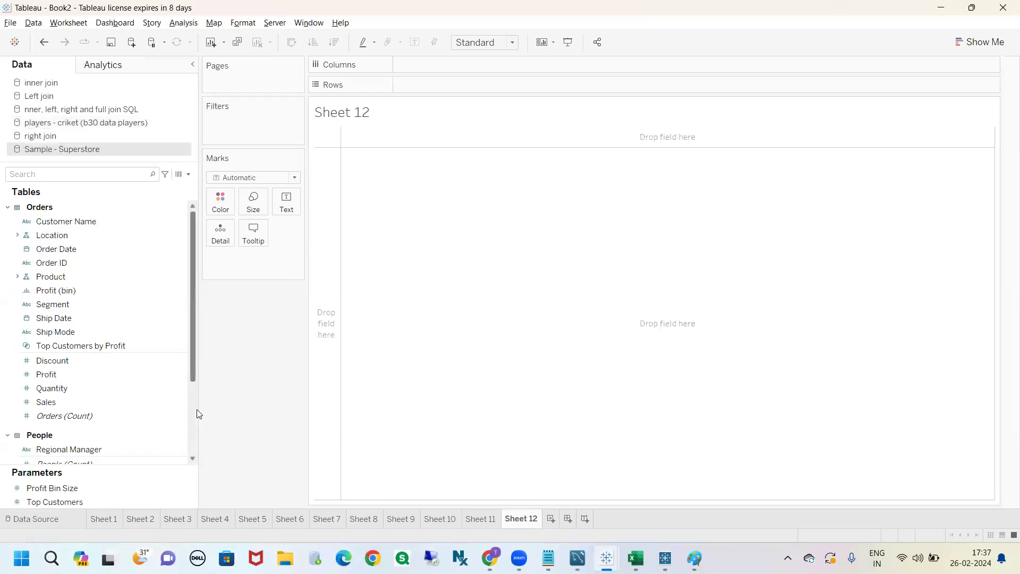
mouse_move(39, 149)
left_mouse_down()
mouse_move(16, 169)
mouse_move(61, 132)
mouse_move(13, 130)
left_mouse_up()
mouse_move(139, 169)
left_mouse_down()
mouse_move(213, 145)
mouse_move(268, 171)
mouse_move(241, 179)
left_mouse_up()
left_click_drag(230, 132, 245, 164)
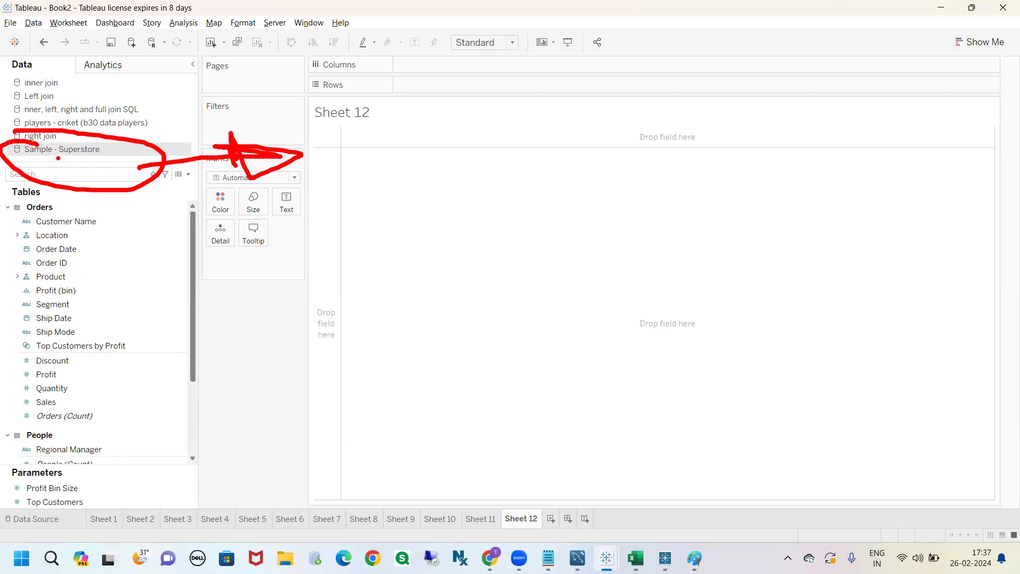
key("Escape")
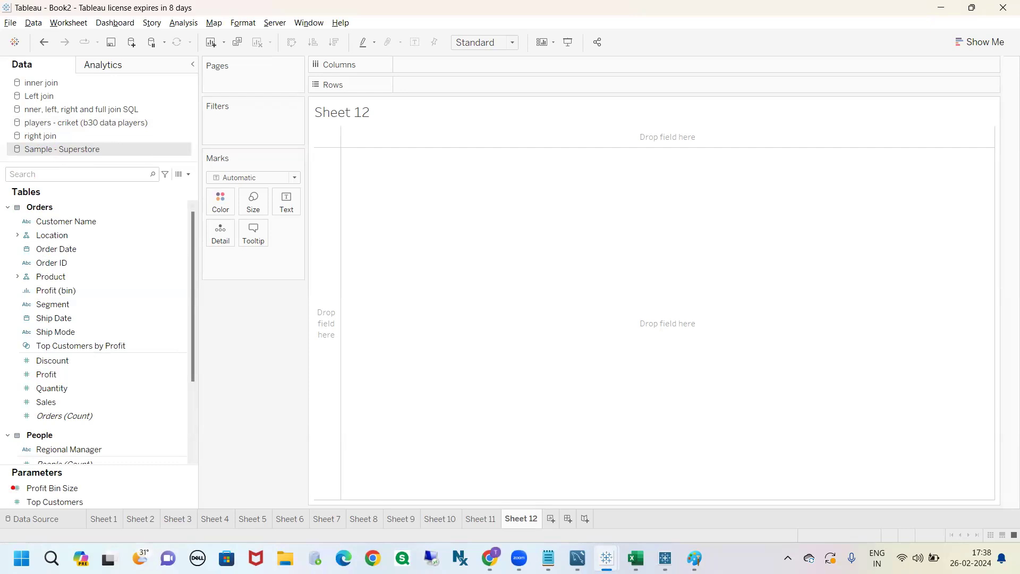
left_click_drag(98, 514, 82, 500)
key("Escape")
Step: Open the Sample - Superstore data source view and examine how the Orders, People and Returns tables are related
left_click(36, 518)
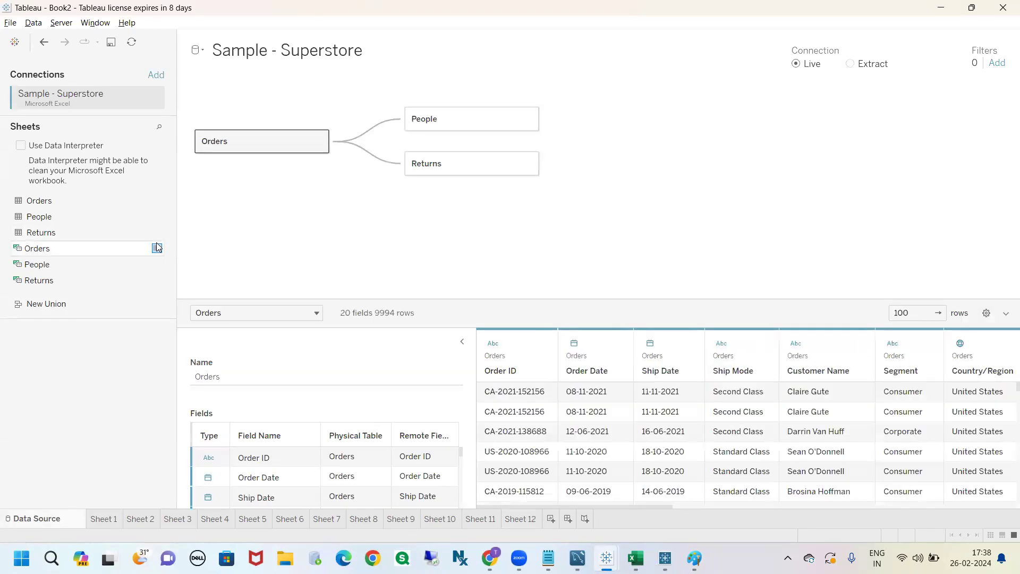
left_click_drag(199, 137, 240, 97)
left_click_drag(403, 123, 428, 91)
left_click_drag(443, 171, 484, 147)
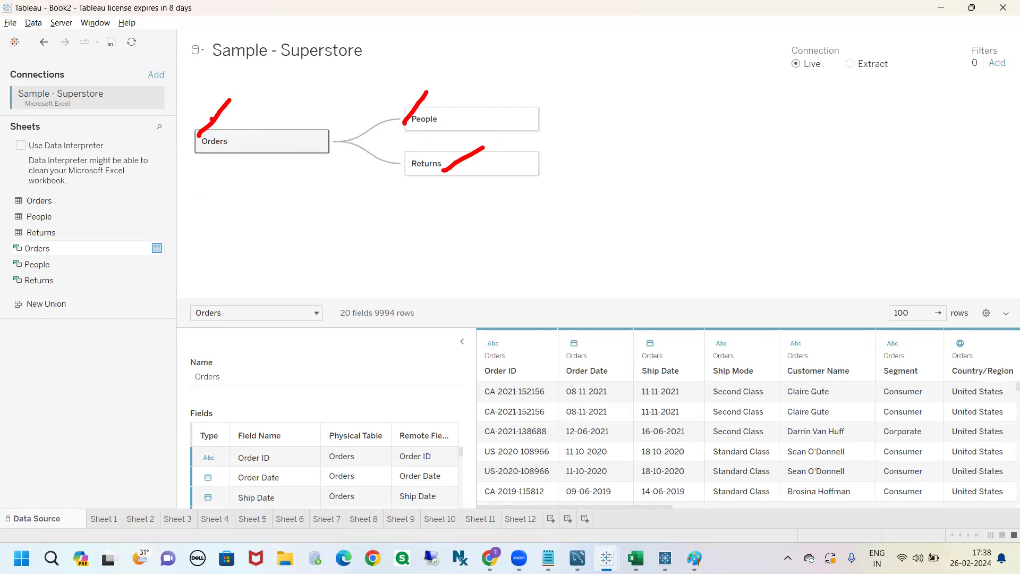
left_click_drag(212, 121, 230, 146)
mouse_move(398, 106)
left_mouse_down()
mouse_move(443, 132)
mouse_move(496, 200)
left_mouse_up()
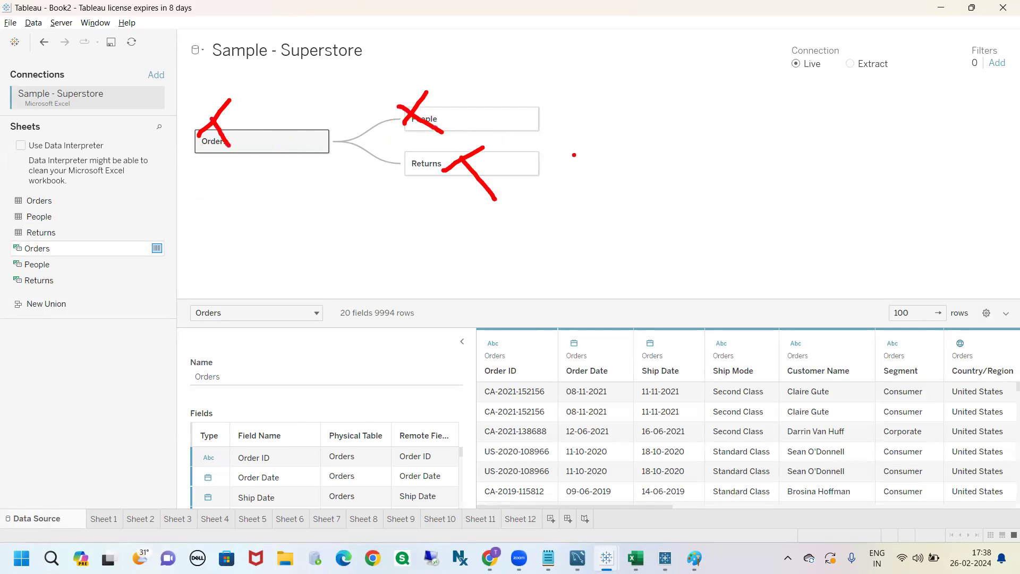
key("Escape")
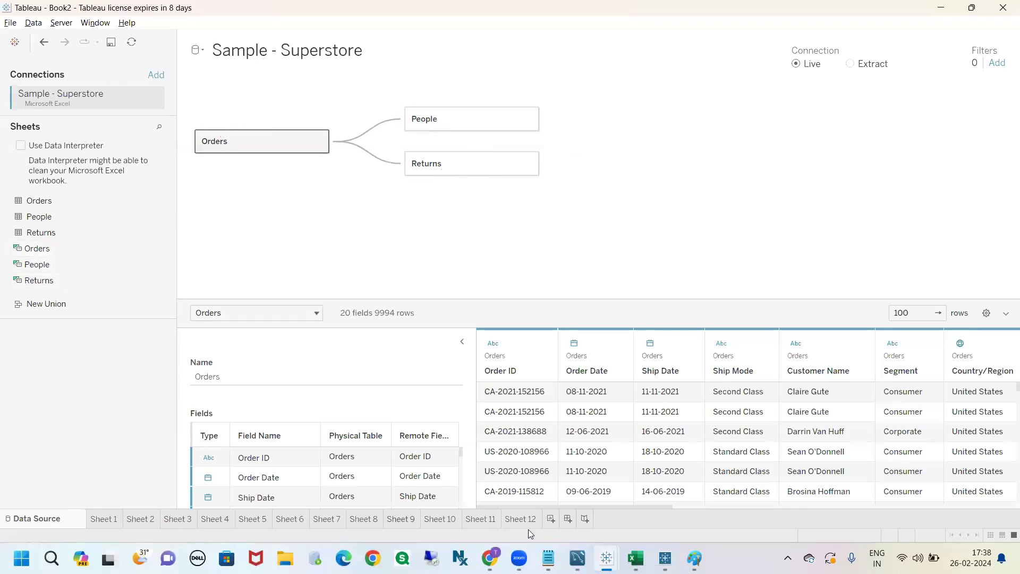
Step: Switch to the Excel workbook b30 data players and rename Sheet6 as orders
mouse_move(635, 557)
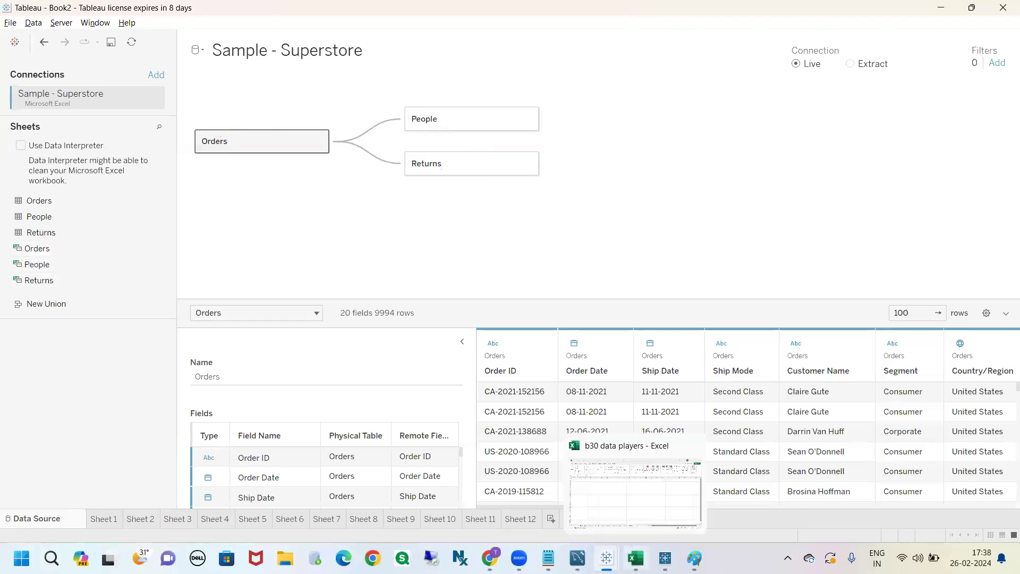
left_click(657, 483)
double_click(480, 514)
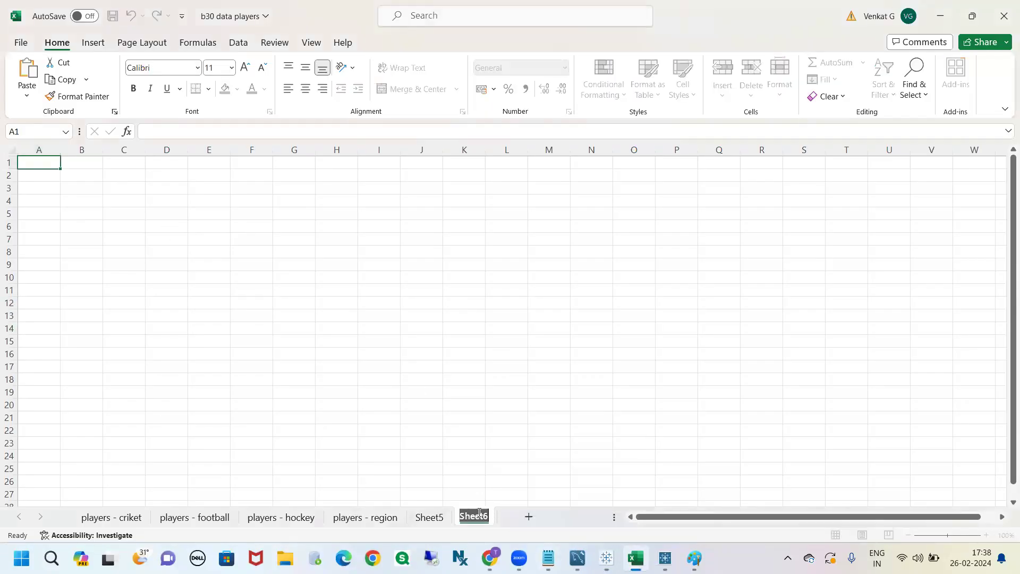
type("orders")
key("Return")
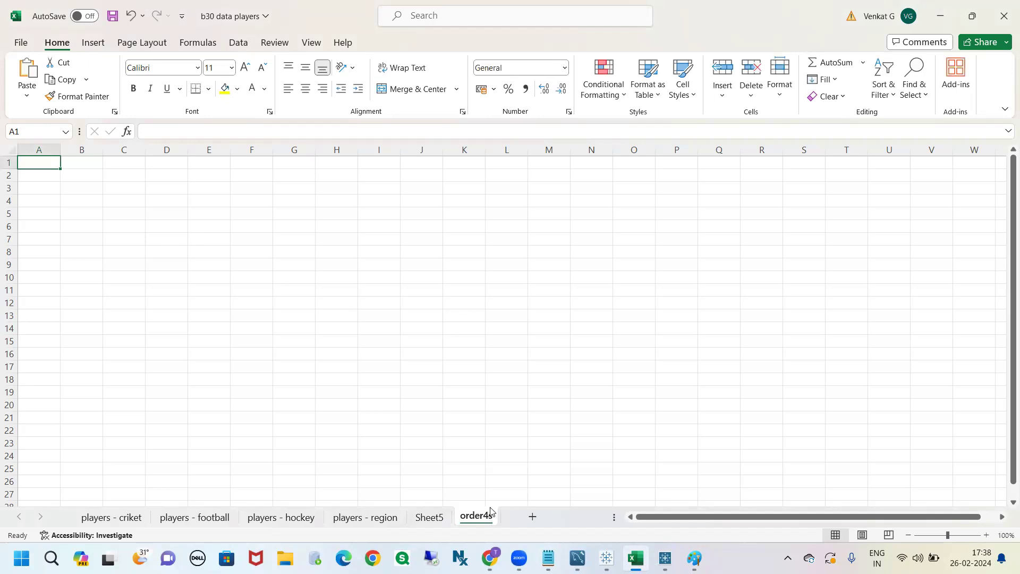
double_click(486, 515)
key("BackSpace")
type("orders")
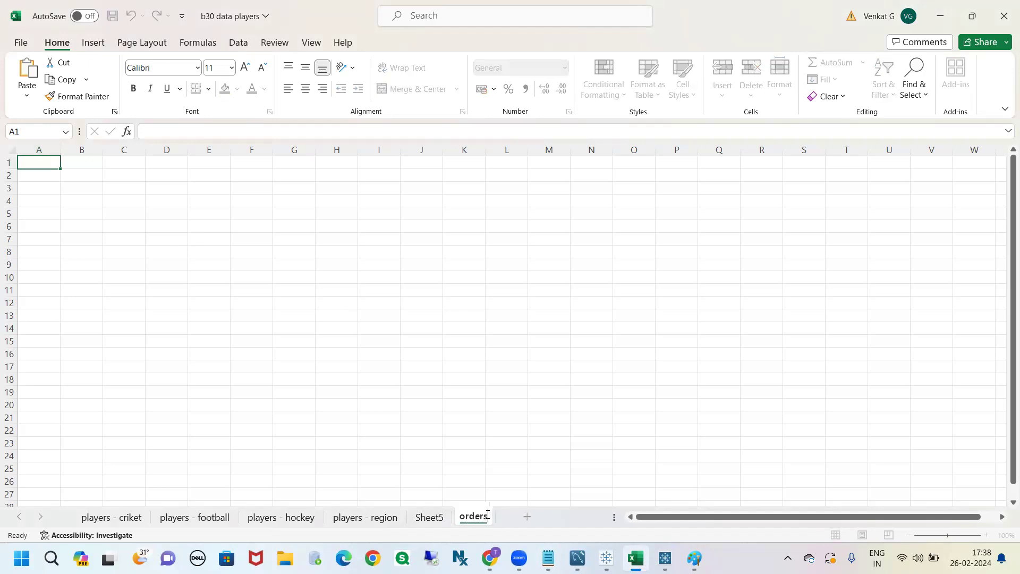
key("Return")
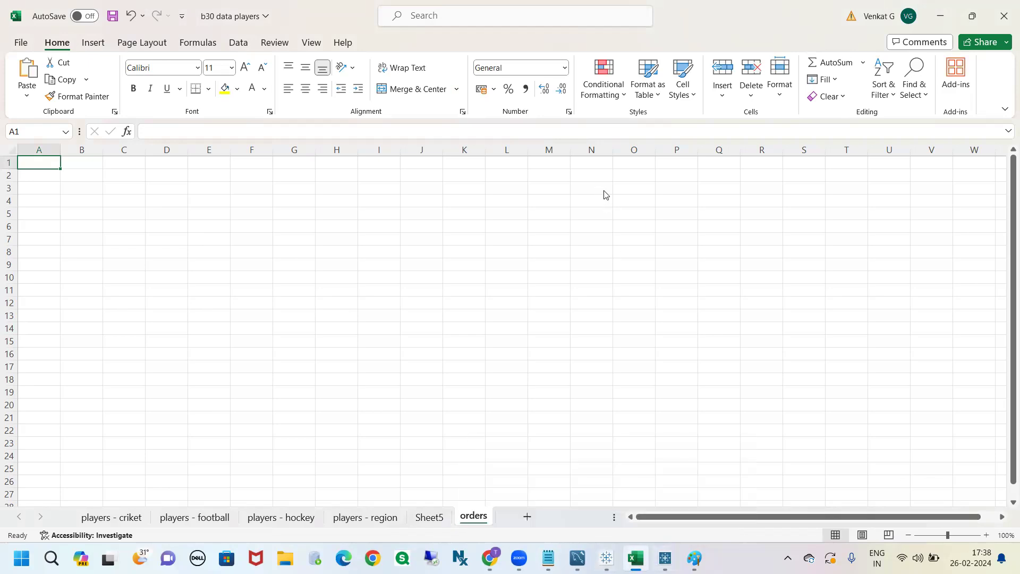
Step: Enter the heading cust_name in cell A1 of the orders sheet and widen column A to fit it
left_click(373, 53)
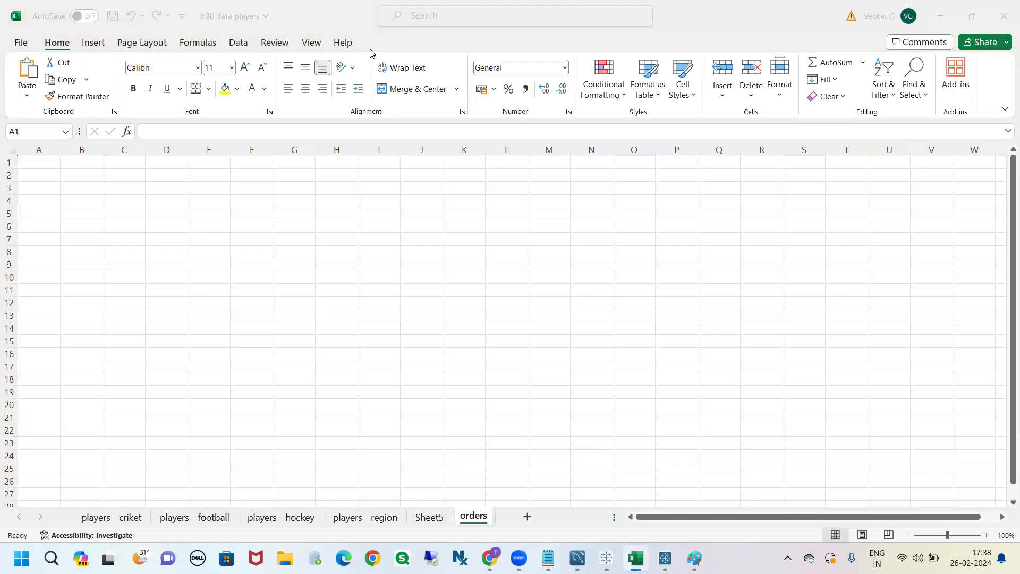
left_click(580, 468)
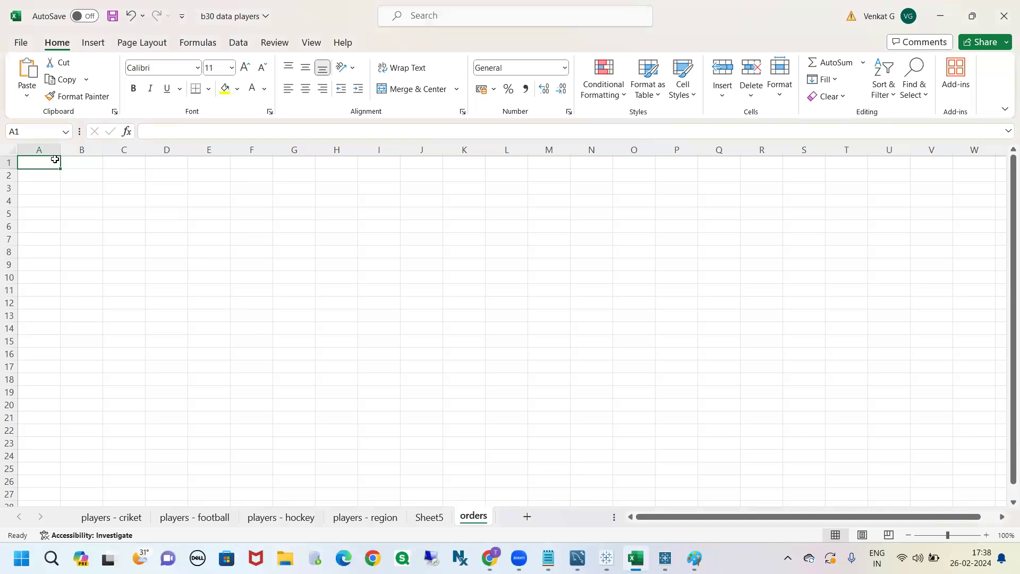
type("nam")
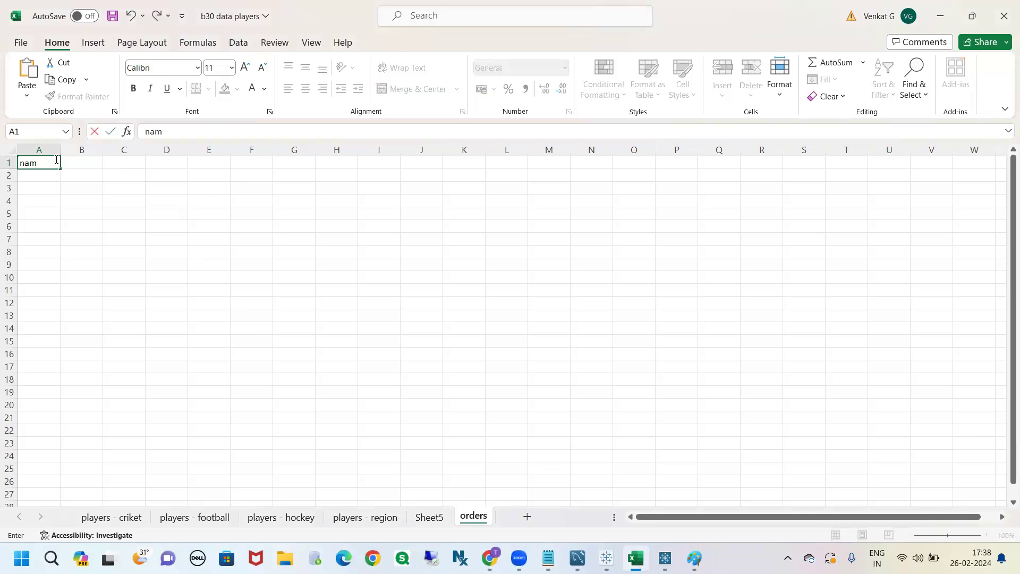
key("BackSpace")
key("BackSpace")
type("cust_name")
key("Tab")
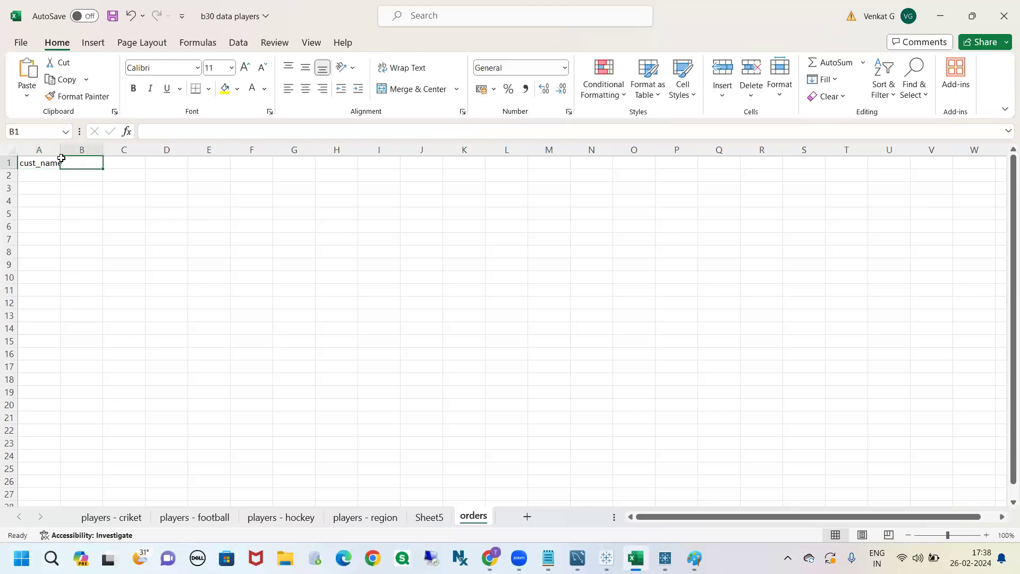
left_click_drag(60, 150, 65, 175)
Step: Enter c1 in cell A2 as the first cust_name value
left_click(59, 176)
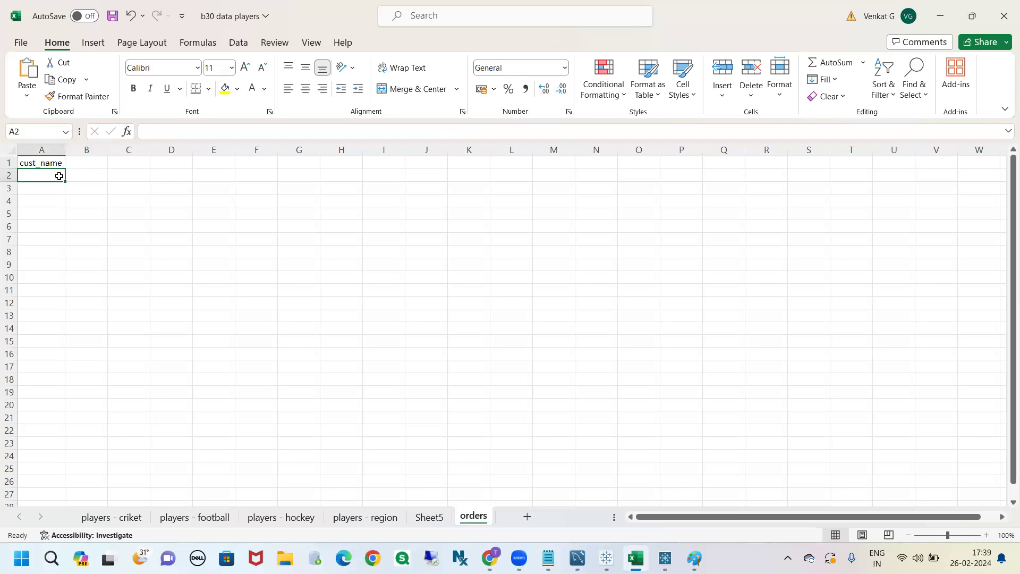
type("c1")
key("Tab")
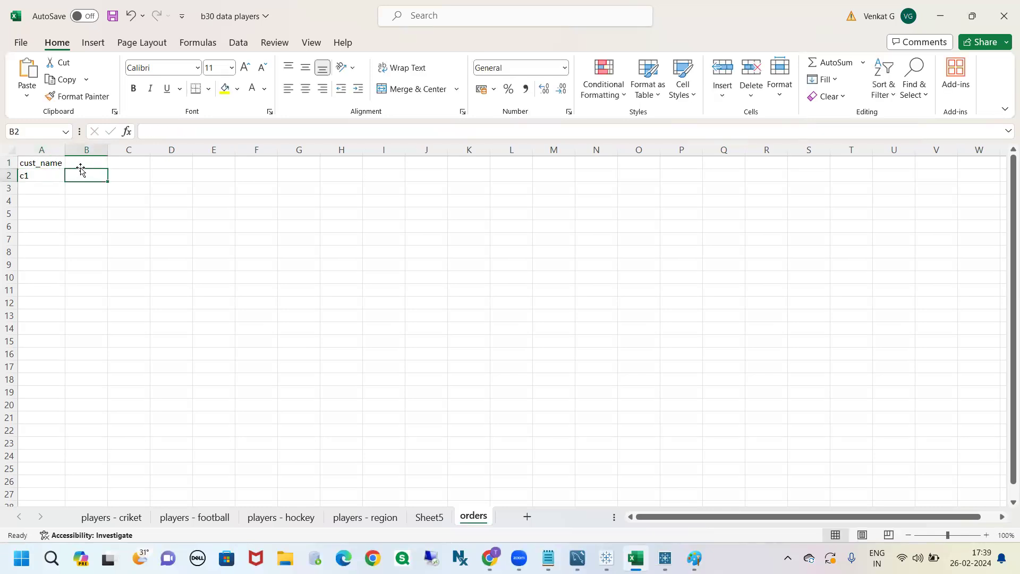
Step: Enter the heading order_date in cell B1 and autofit column B to its contents
left_click(72, 161)
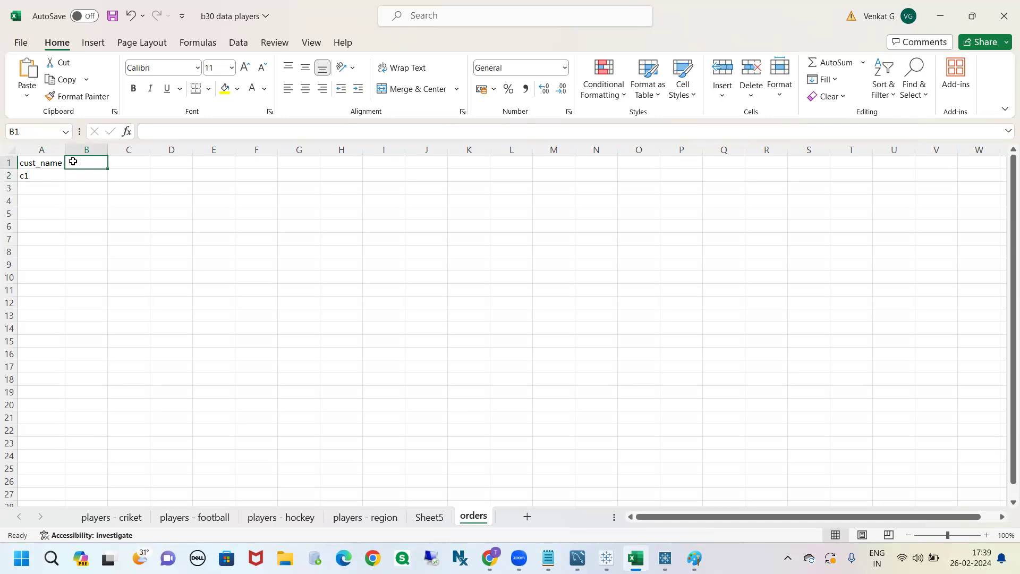
type("orde")
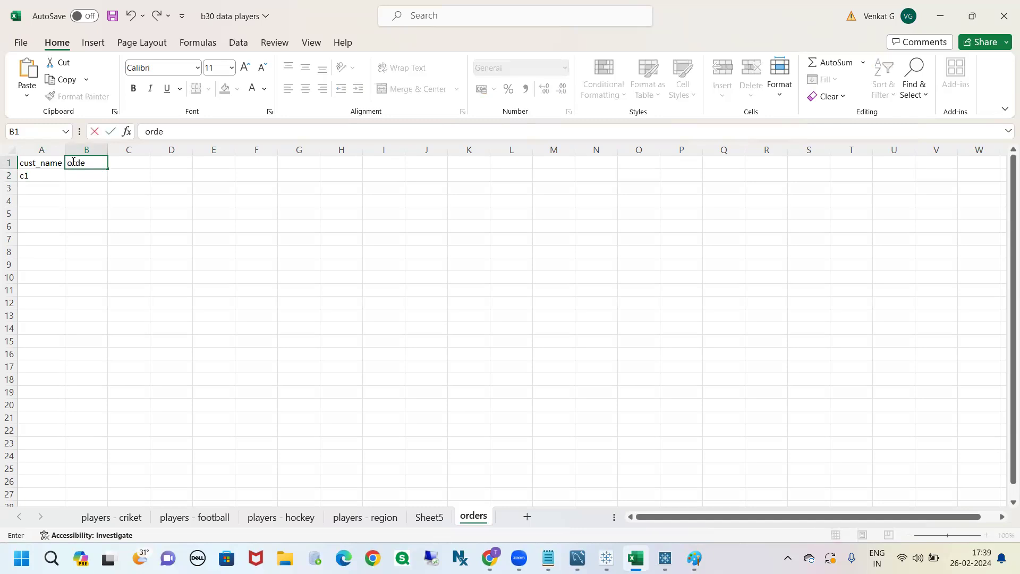
type("r_date")
left_click(78, 209)
double_click(109, 151)
Step: Enter the date 01-01-2023 in cell B2 under order_date
left_click(91, 179)
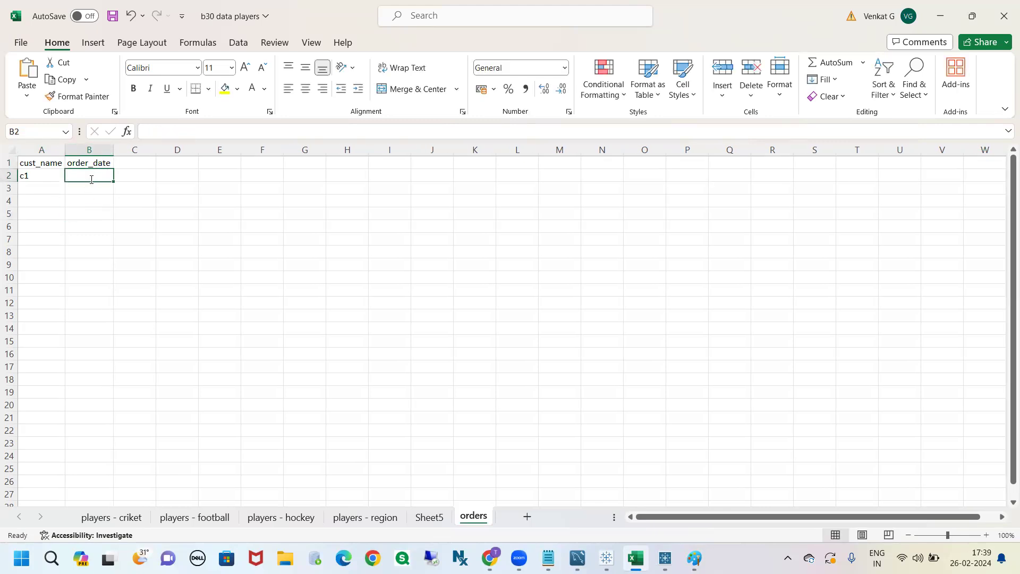
type("01-01-20")
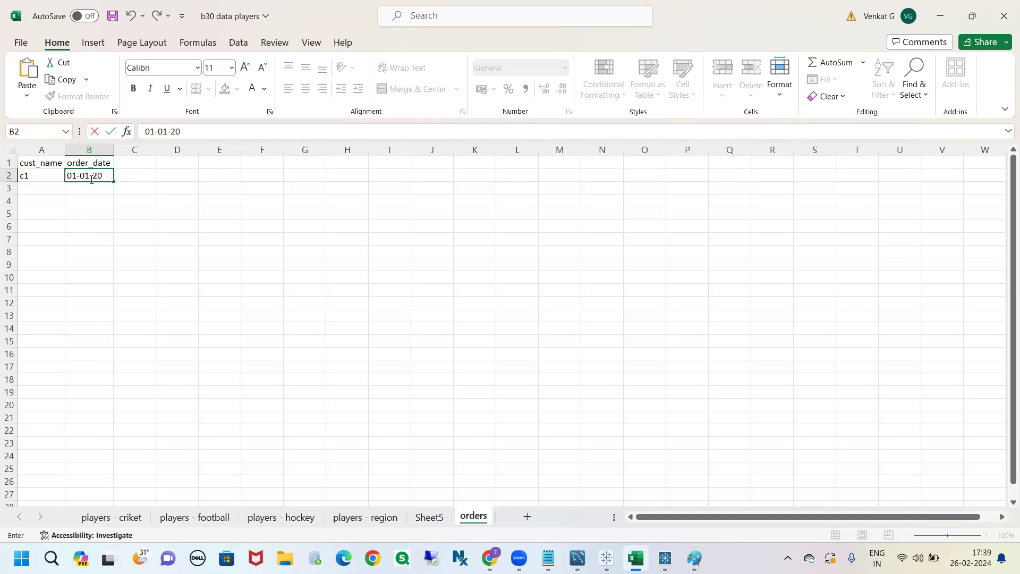
type("23")
left_click(133, 197)
Step: Enter the heading product in cell C1 and the value p1 in cell C2
left_click(138, 161)
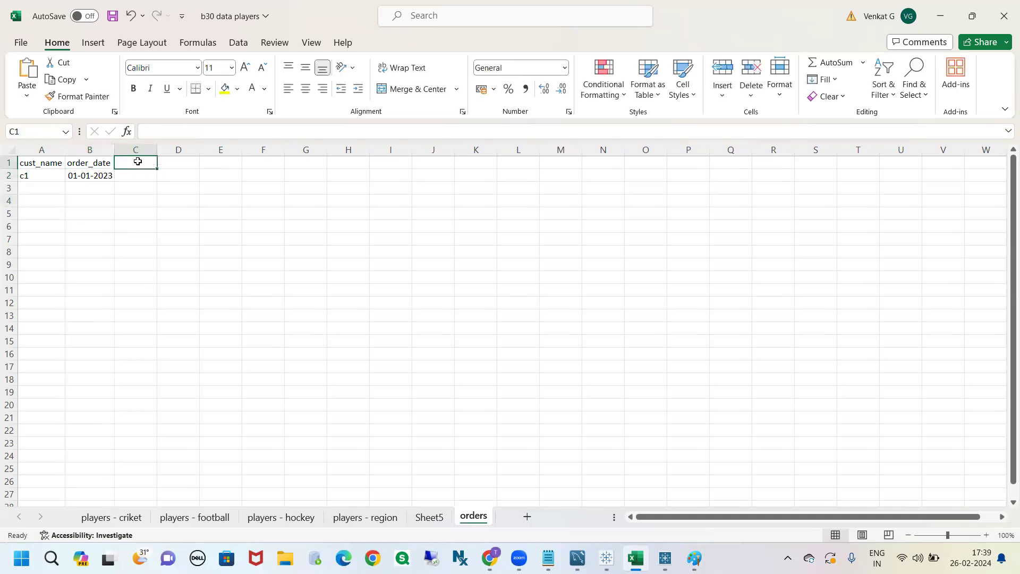
type("produ")
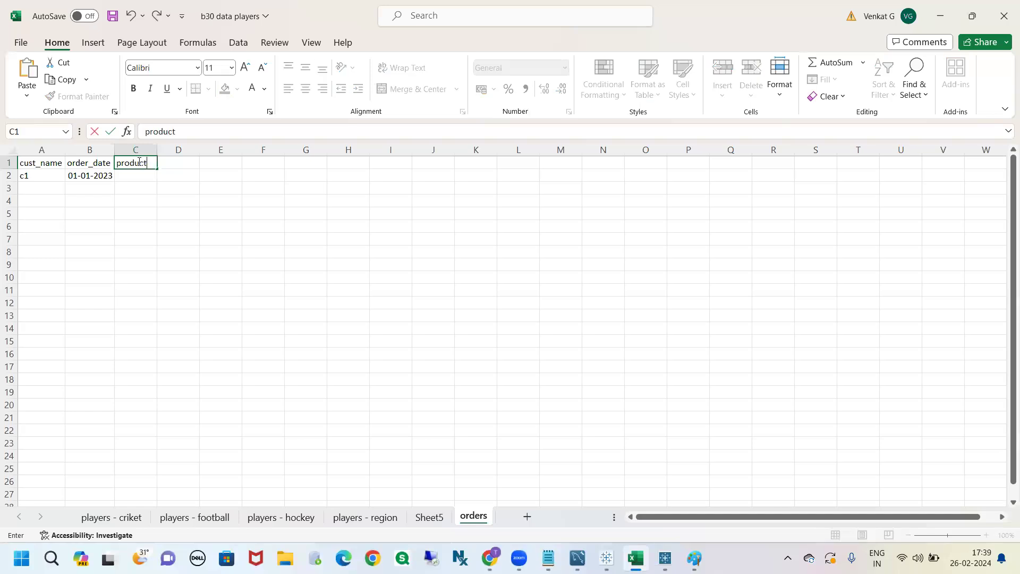
type("ct")
left_click(131, 173)
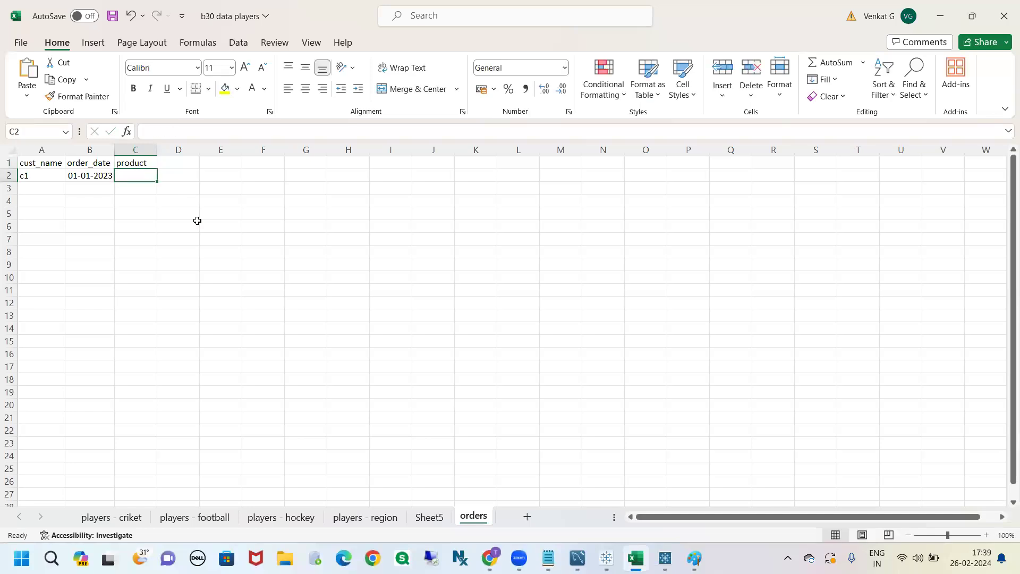
type("c")
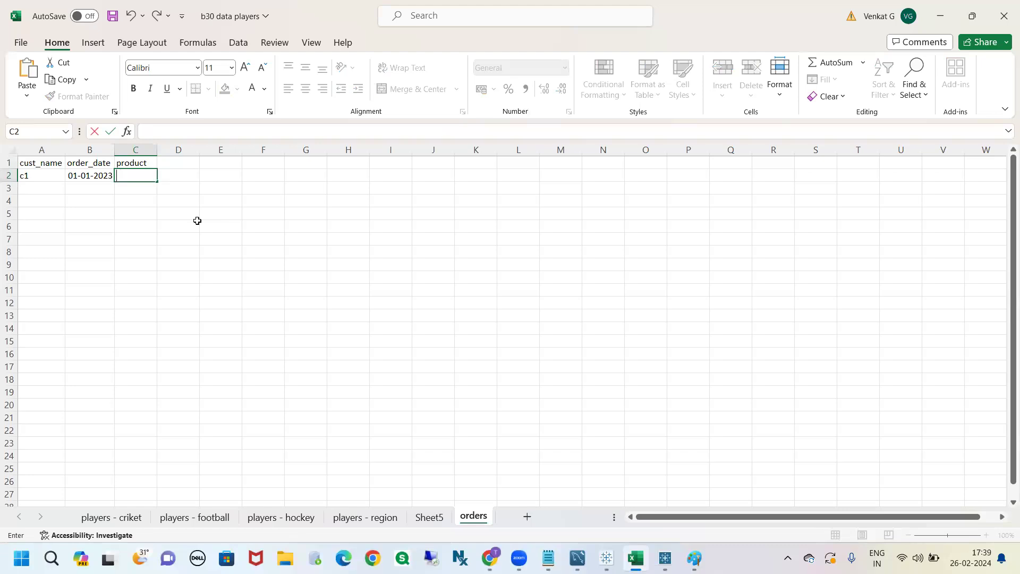
type("1")
Step: Enter the heading sales in cell D1 and the value 100 in cell D2
left_click(179, 162)
type("sales")
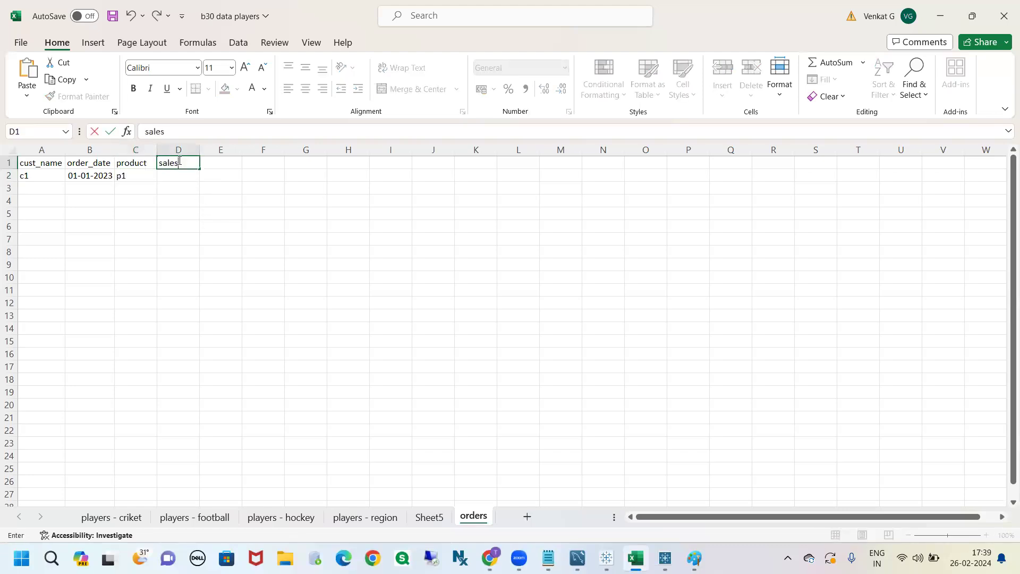
left_click(176, 175)
type("100")
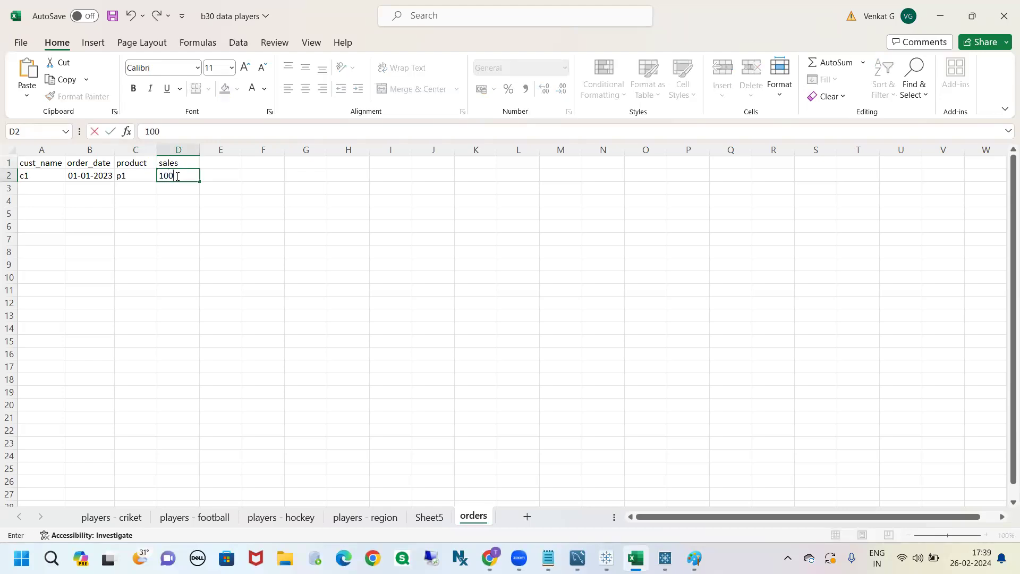
left_click(214, 164)
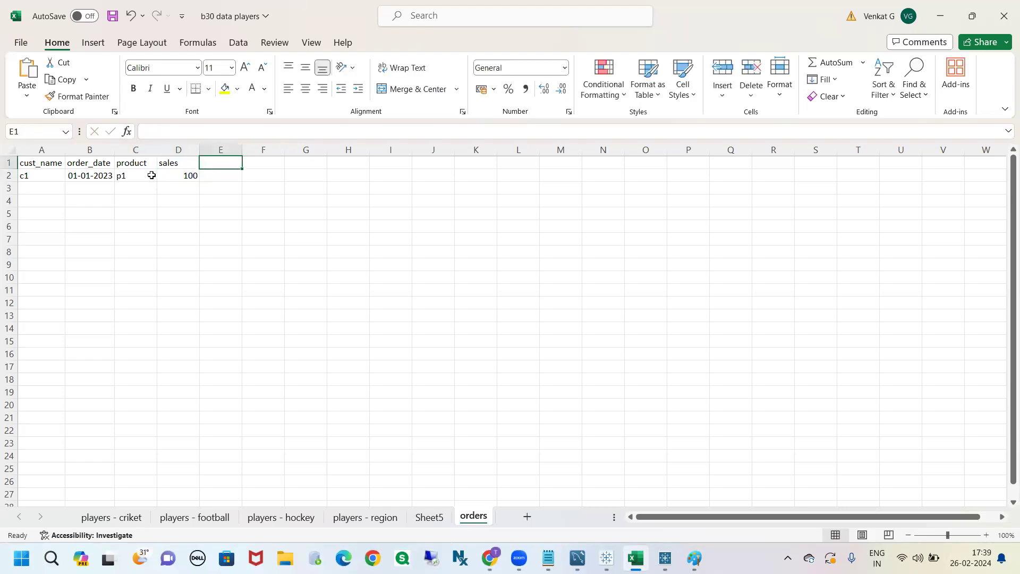
left_click(47, 178)
left_click(137, 176)
left_click(104, 173)
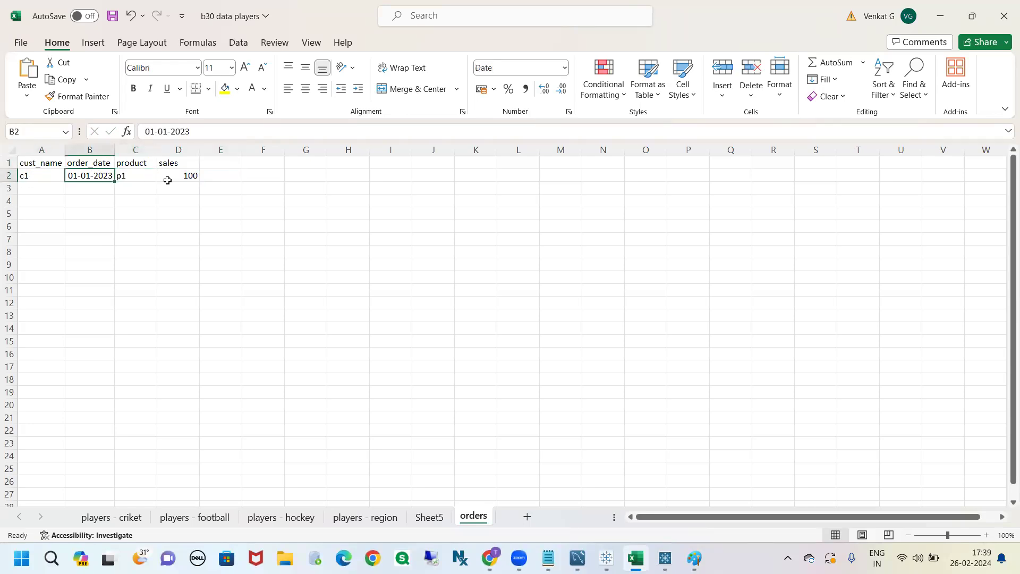
left_click(190, 176)
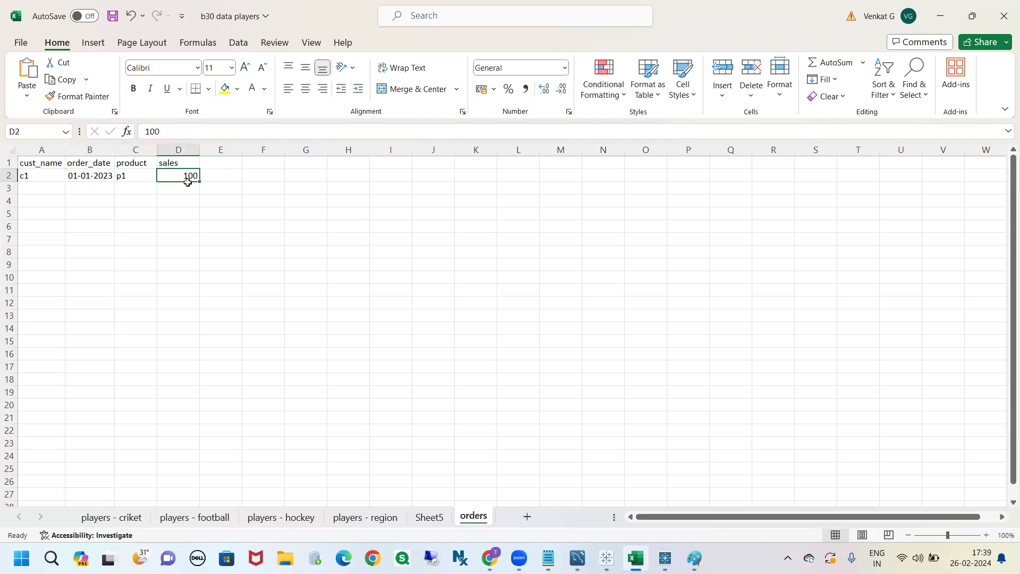
Step: Enter the heading profit in cell E1 and the value 20 in cell E2
left_click(209, 163)
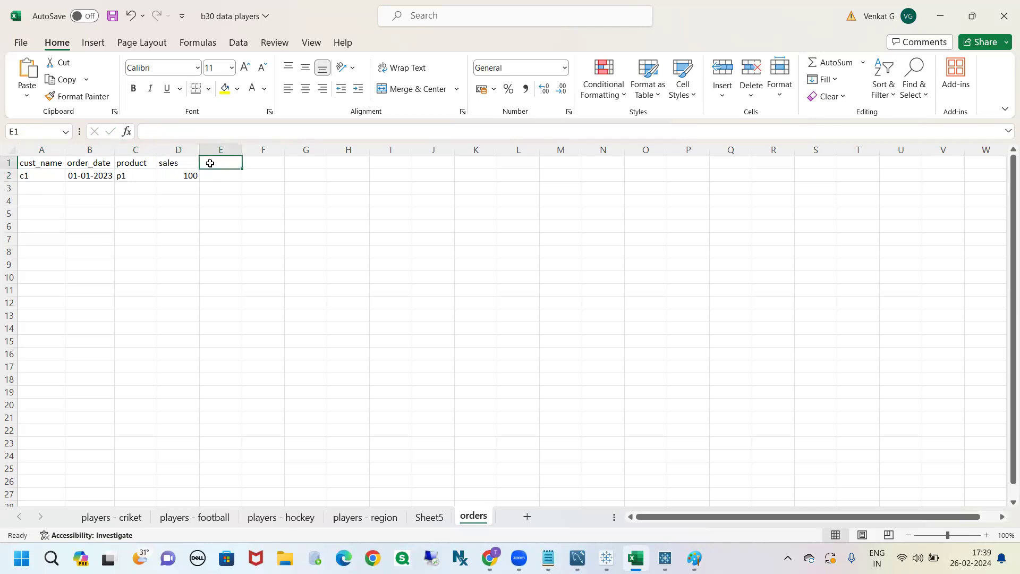
type("profit")
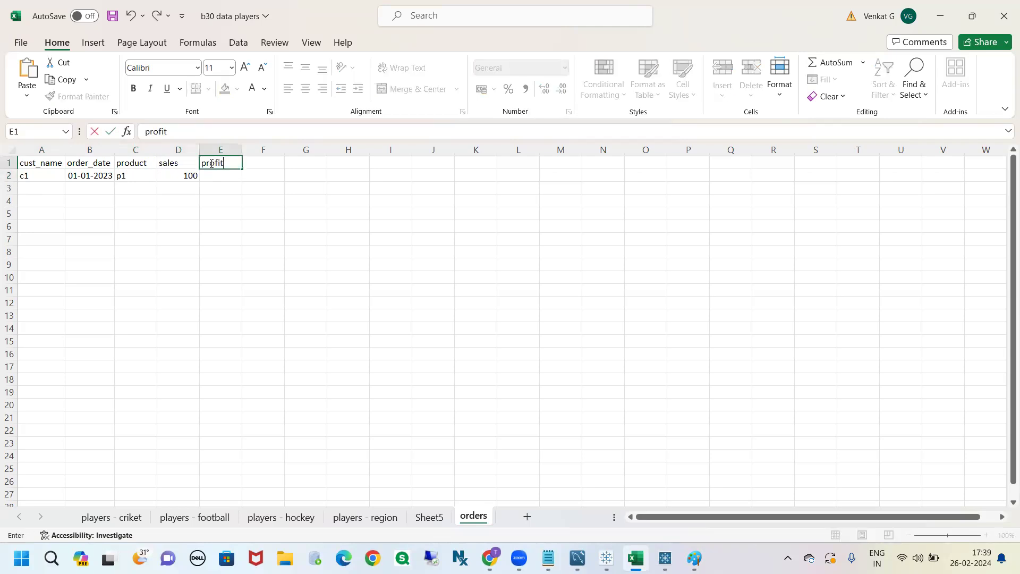
left_click(210, 177)
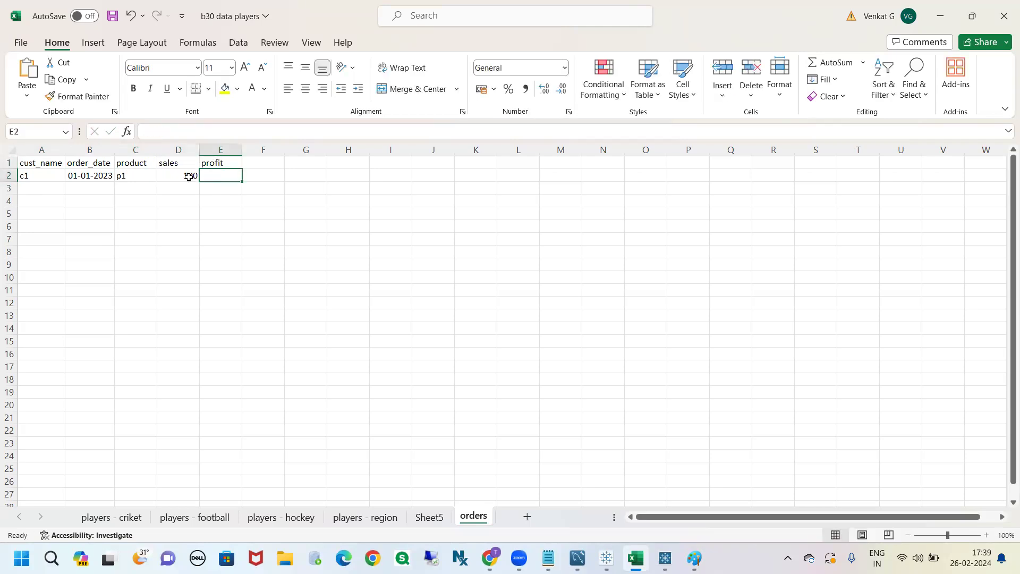
type("20")
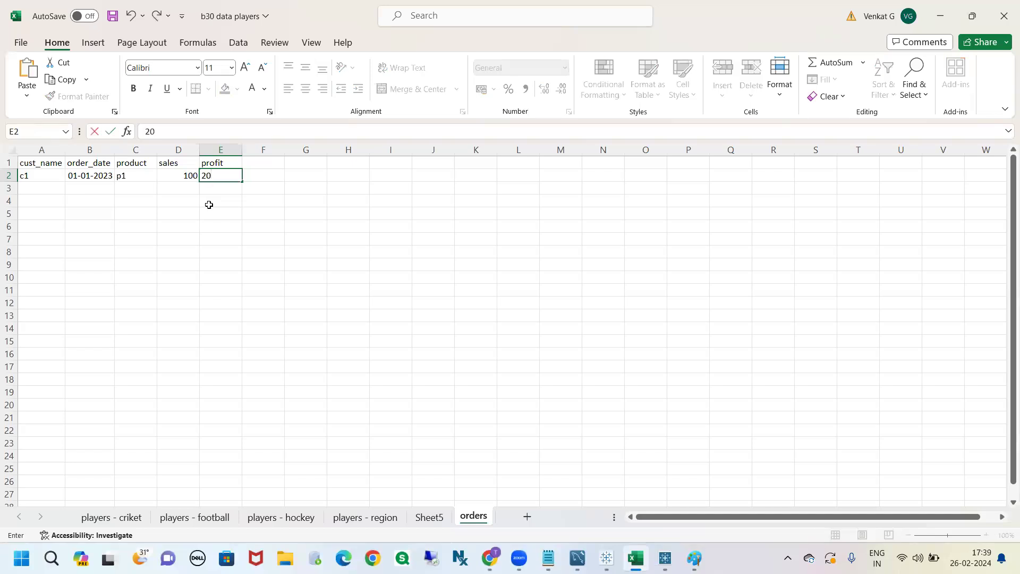
left_click(171, 211)
left_click(195, 176)
left_click(228, 174)
left_click(221, 226)
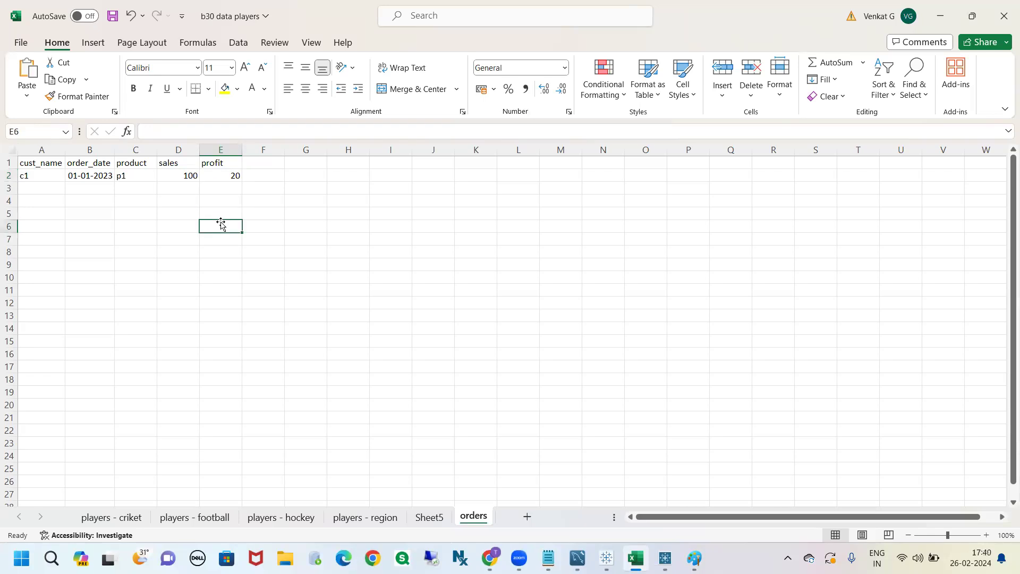
left_click(255, 166)
left_click(41, 164)
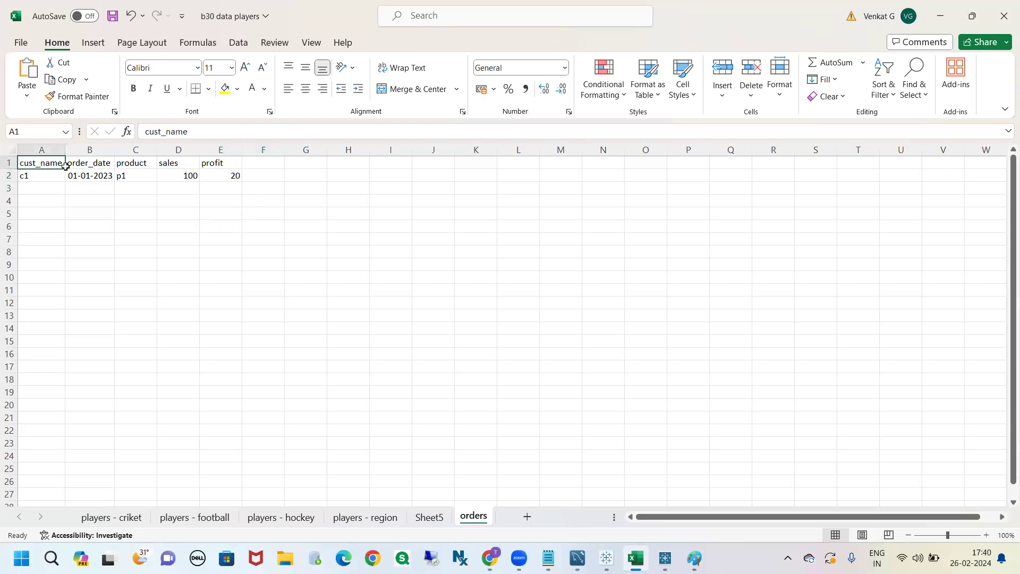
Step: Enter the heading region in cell F1 and the value east in cell F2
left_click(255, 163)
type("re")
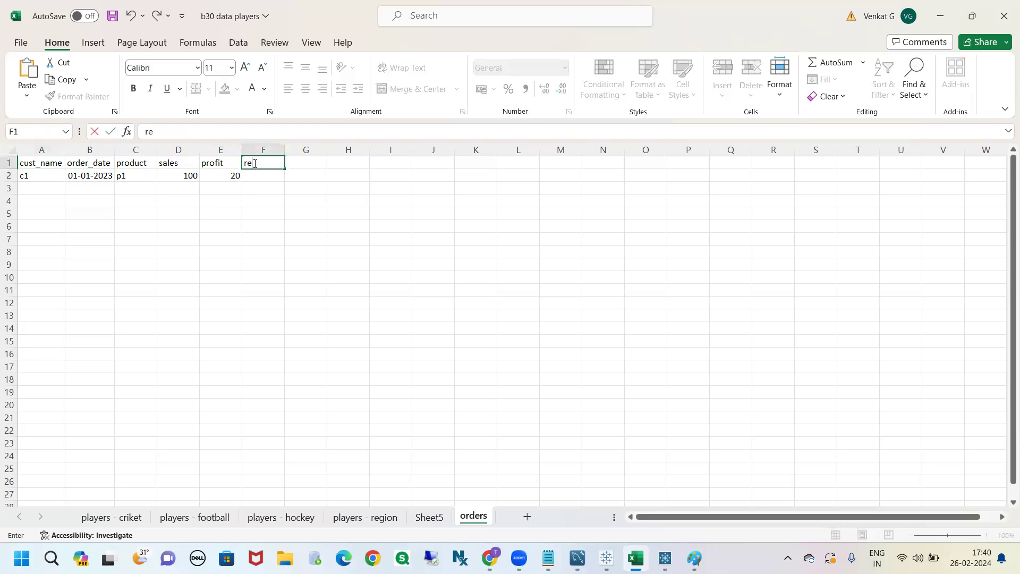
type("gion")
left_click(150, 248)
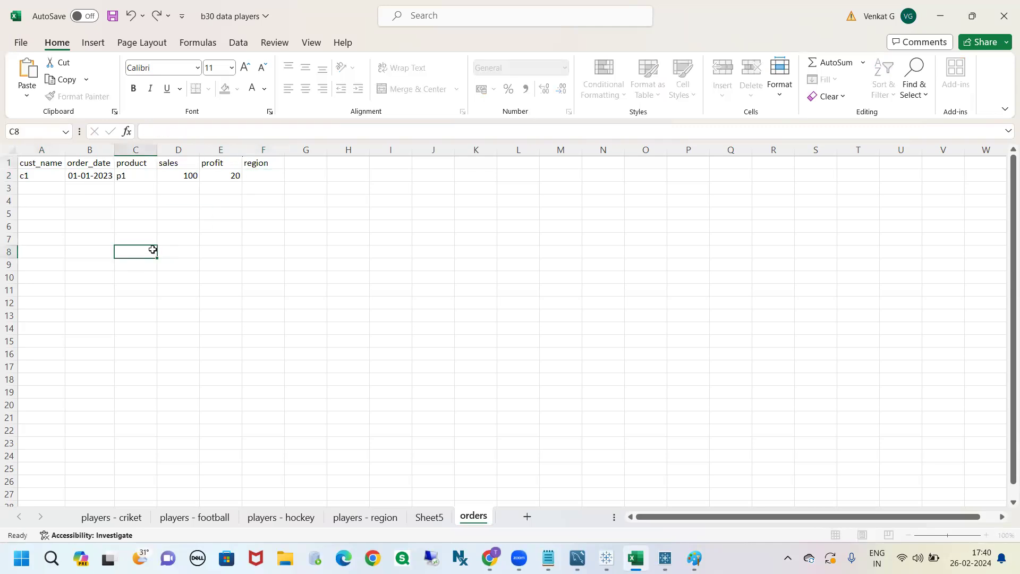
left_click(259, 177)
type("east")
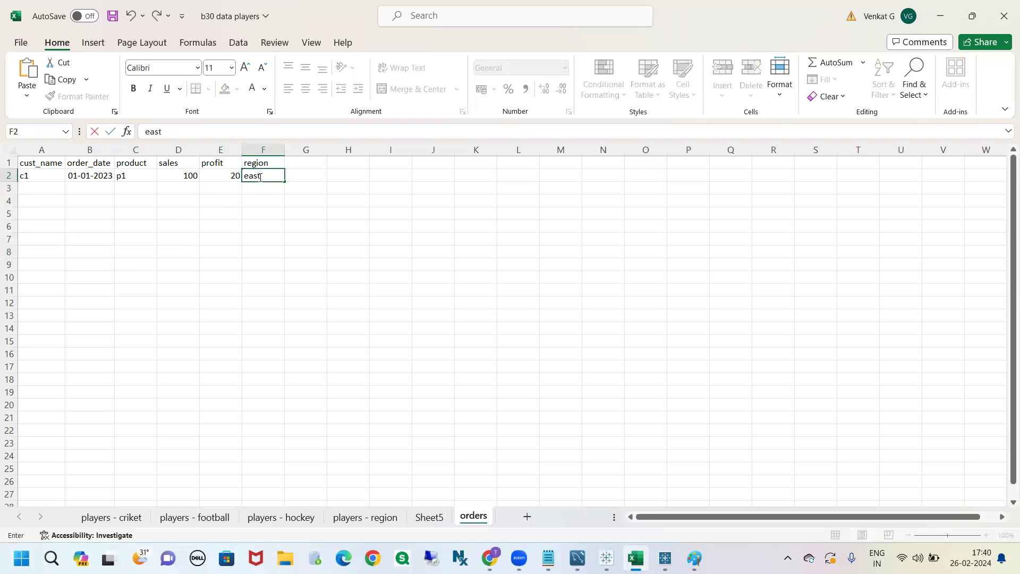
left_click(271, 212)
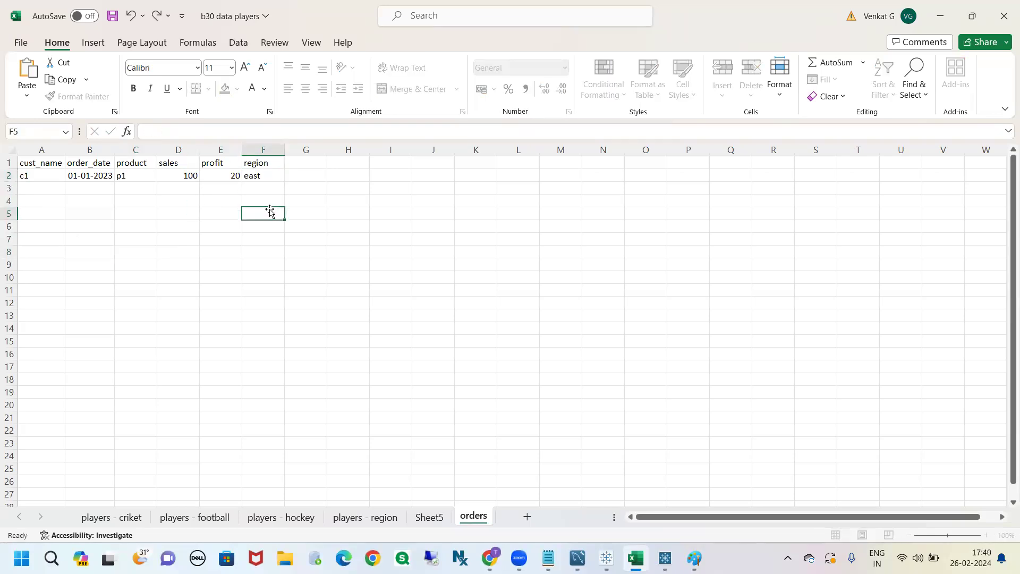
left_click(32, 175)
left_click(280, 177)
left_click(299, 162)
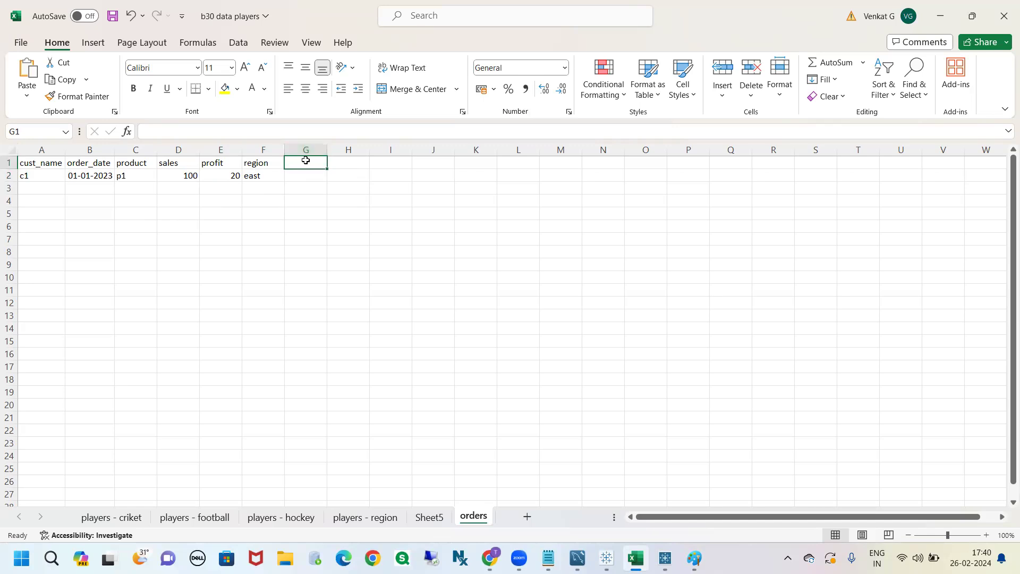
Step: Begin the second order row with customer c1 in cell A3 and the date 02-01-2023 in cell B3
left_click(45, 190)
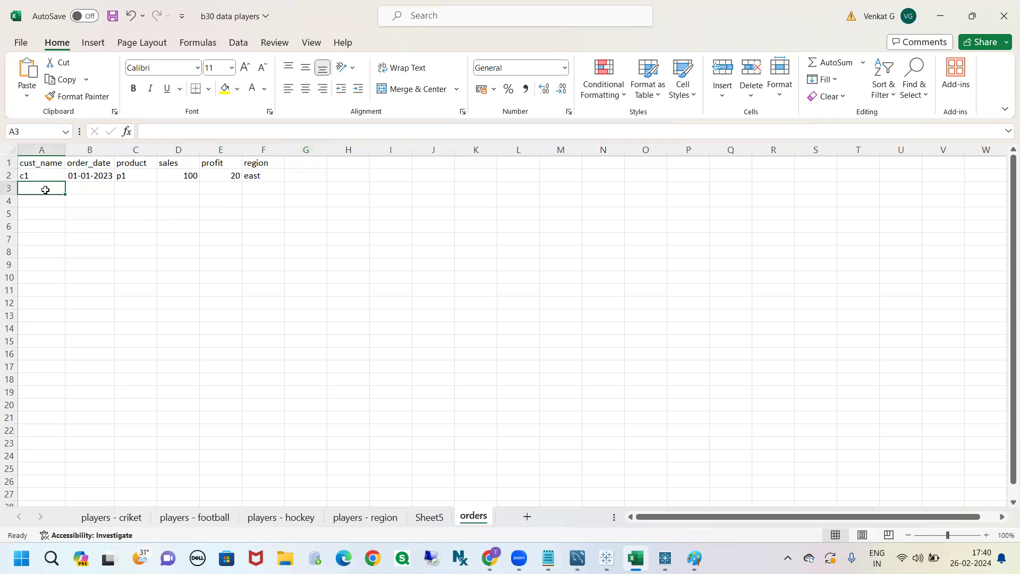
type("c1")
left_click(99, 186)
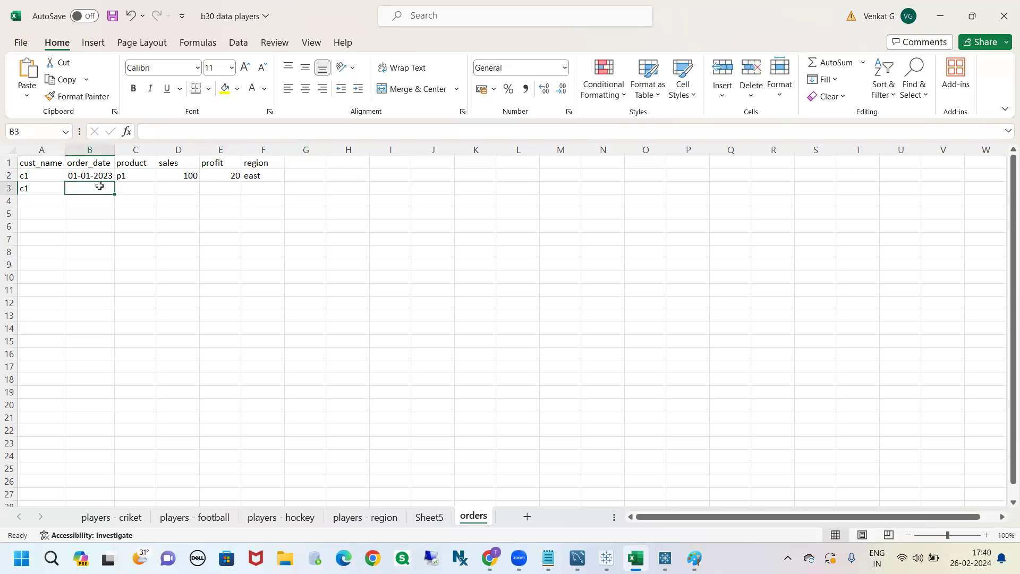
left_click(103, 175)
left_click(96, 187)
type("02-")
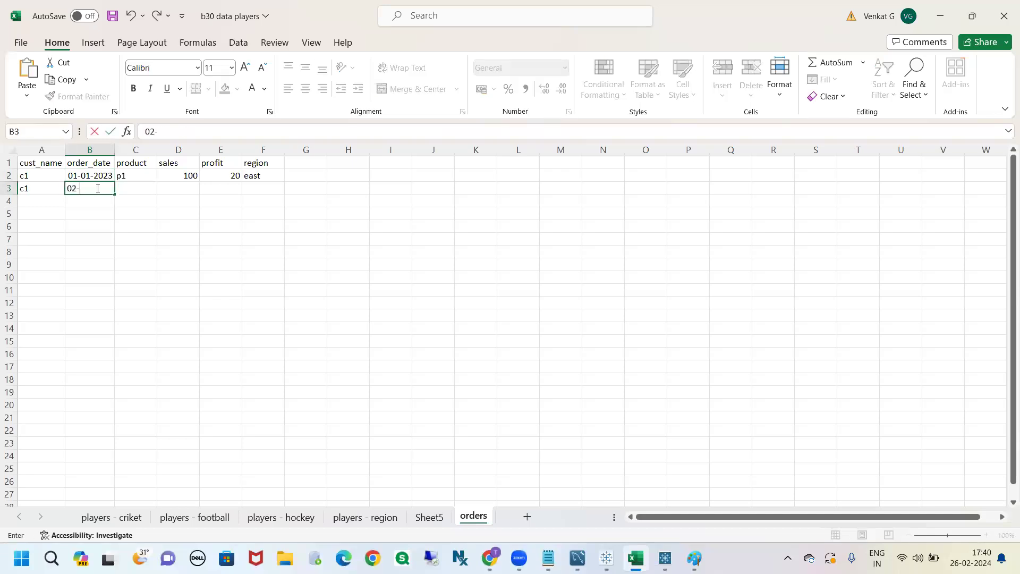
type("01-2023")
Step: Enter product p2 in cell C3 and sales of 200 in cell D3
left_click(132, 187)
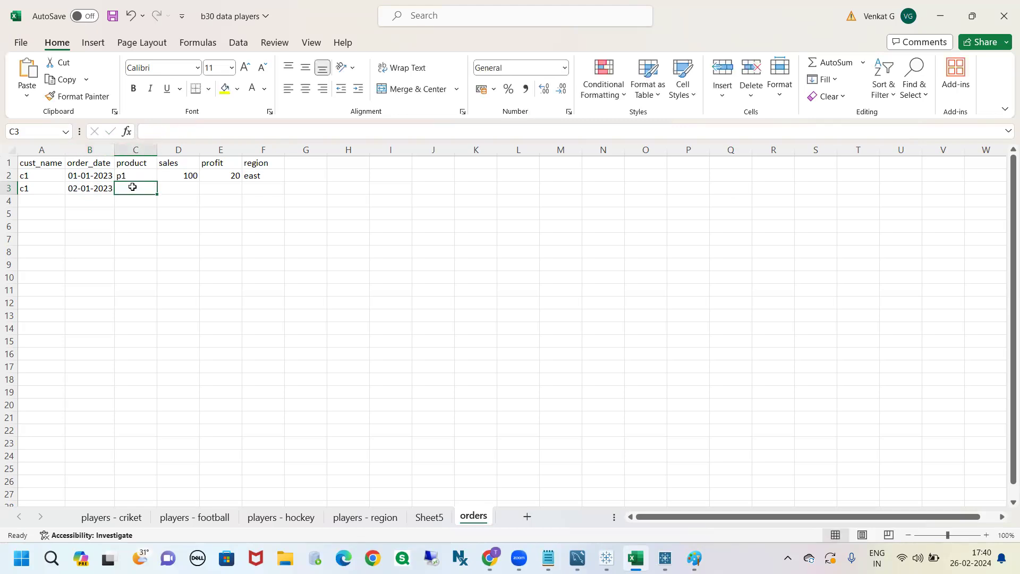
type("p2")
left_click(79, 187)
left_click(91, 177)
left_click(129, 188)
left_click(168, 189)
type("200")
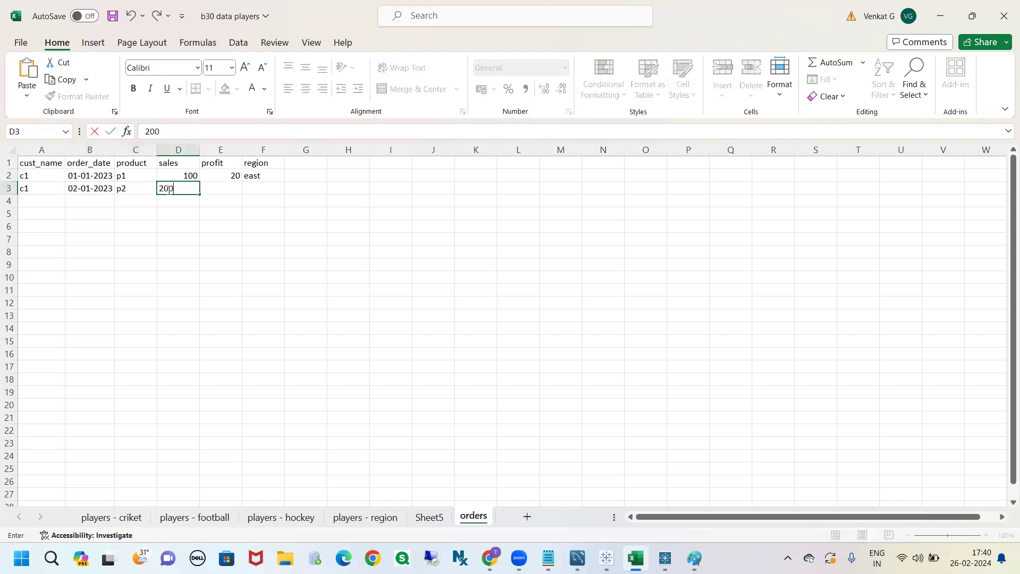
Step: Complete the second order row with profit 10 in cell E3 and region west in cell F3
left_click(228, 189)
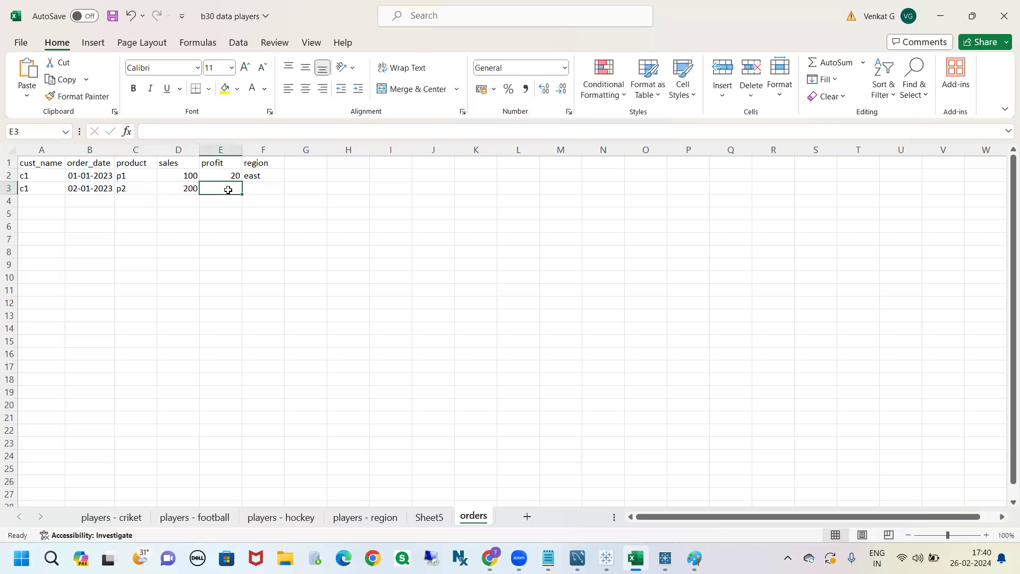
type("10")
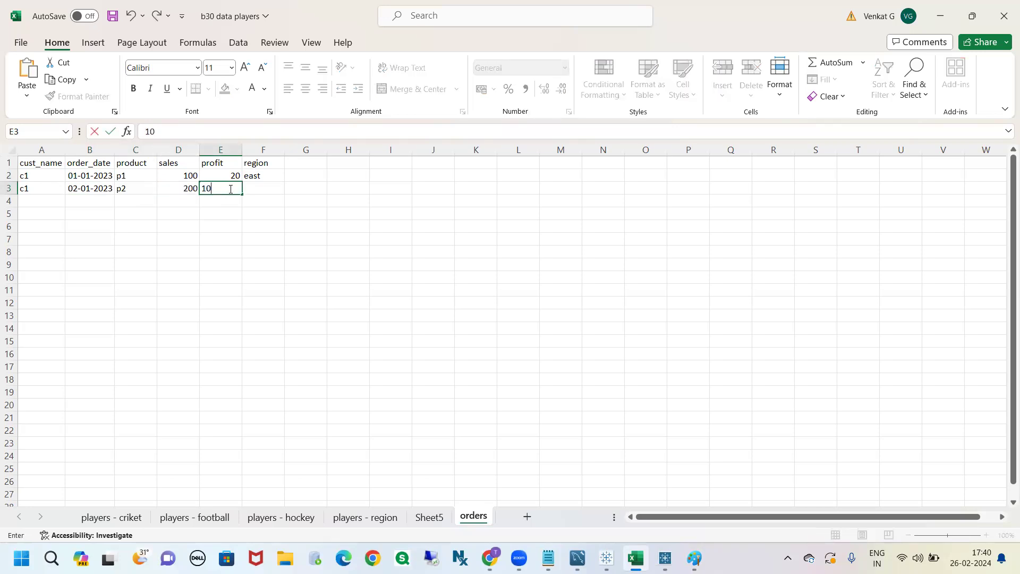
left_click(255, 184)
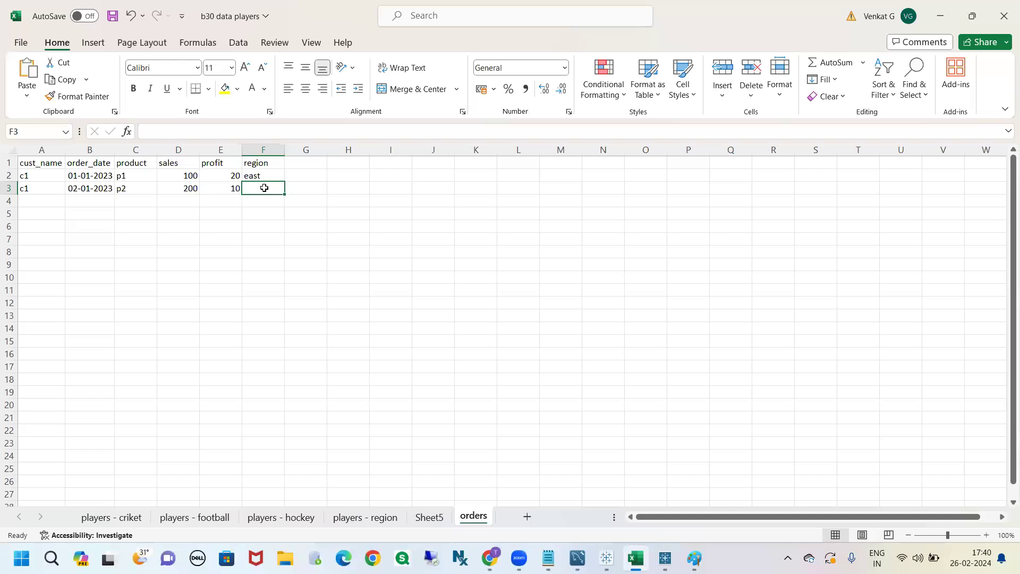
type("west")
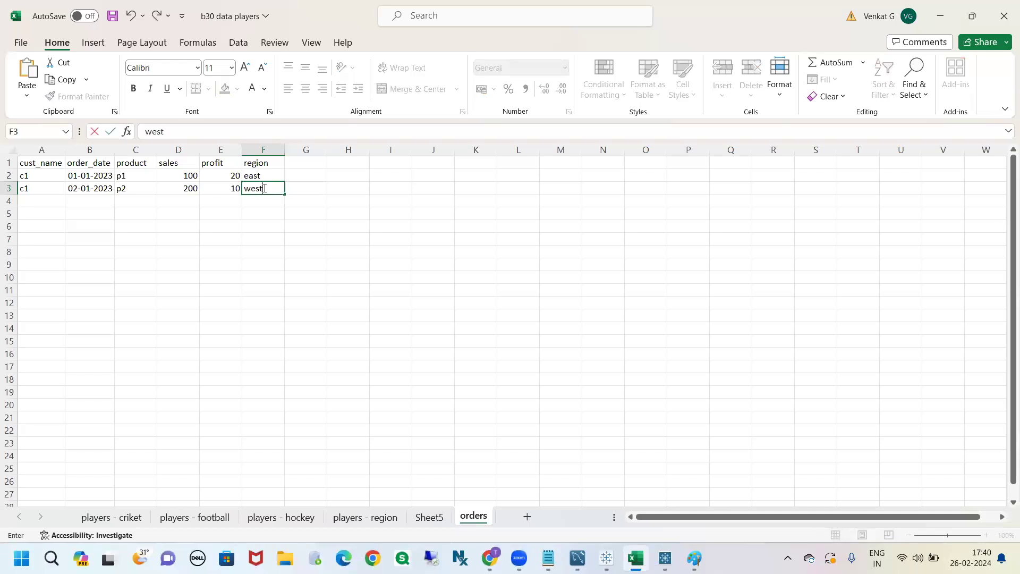
left_click(179, 235)
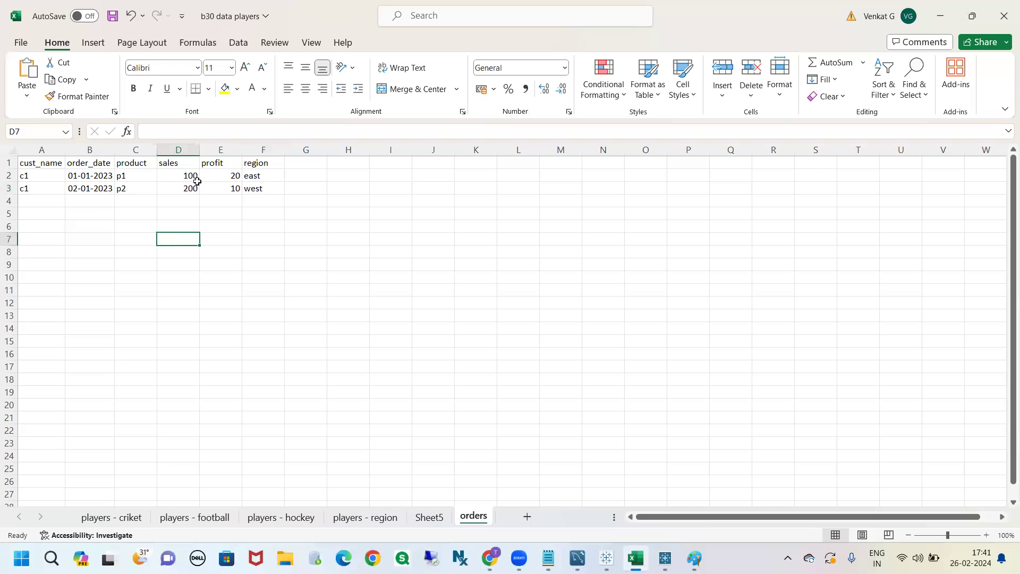
left_click(140, 177)
left_click(253, 175)
left_click(139, 187)
left_click(253, 188)
Step: Enter customer c2 in cell A4 and fill the date from B3 down to B4 as 03-01-2023
left_click(58, 204)
type("c1")
key("BackSpace")
type("2")
left_click(98, 200)
left_click(101, 190)
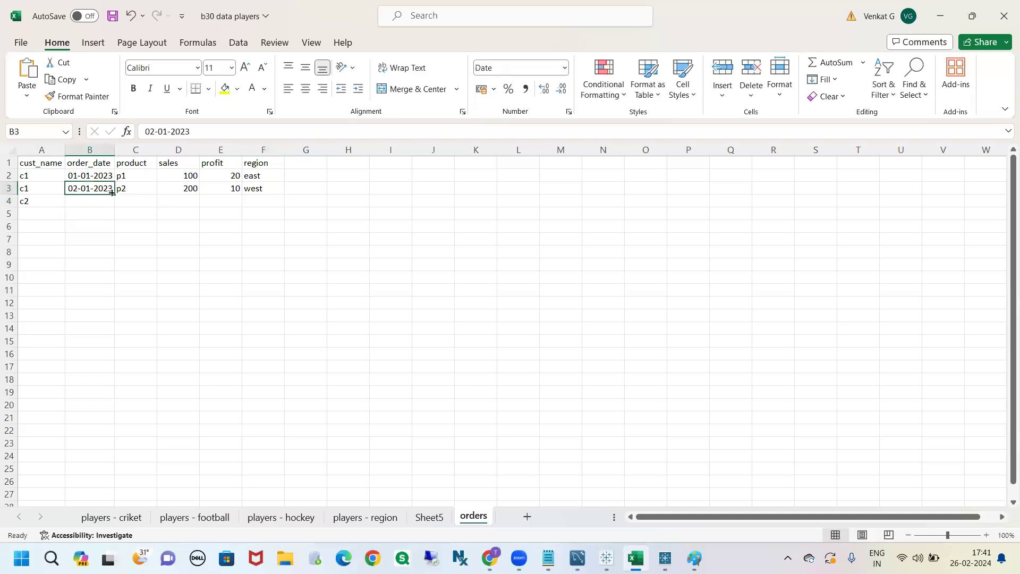
left_click_drag(113, 193, 113, 207)
Step: Enter product p1 in cell C4 and sales of 100 in cell D4
left_click(135, 189)
left_click(134, 199)
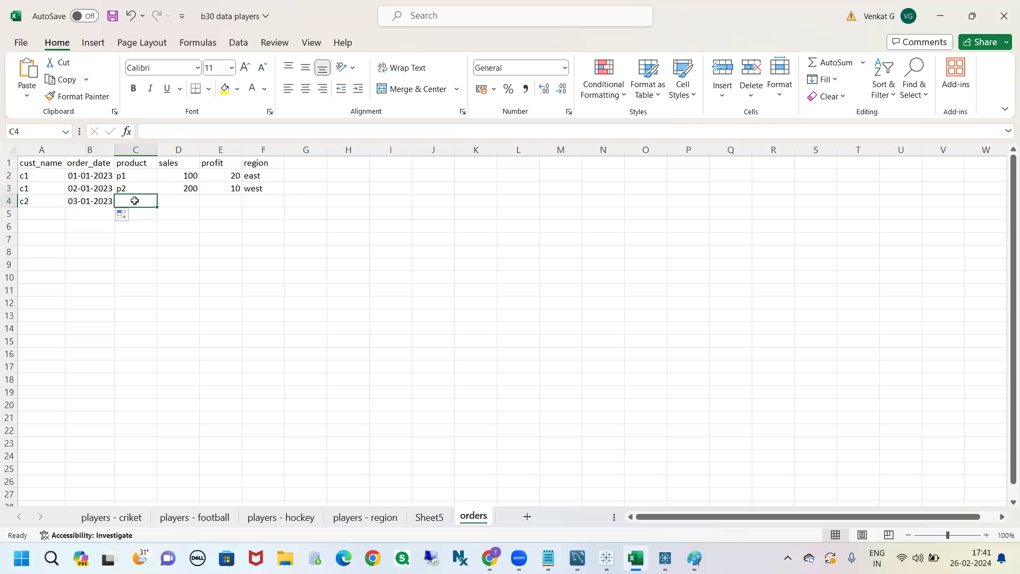
type("p1")
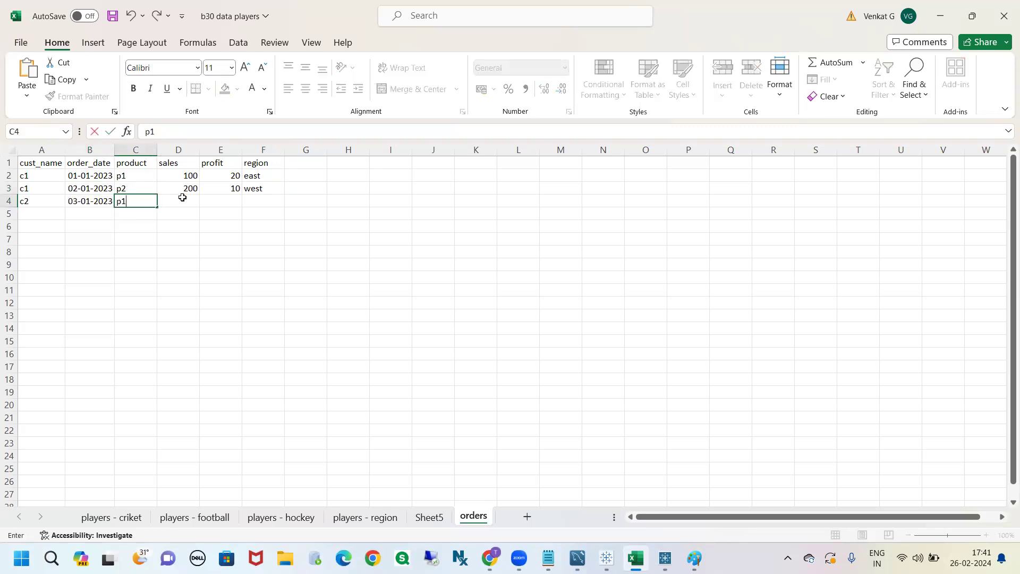
left_click(182, 197)
type("100")
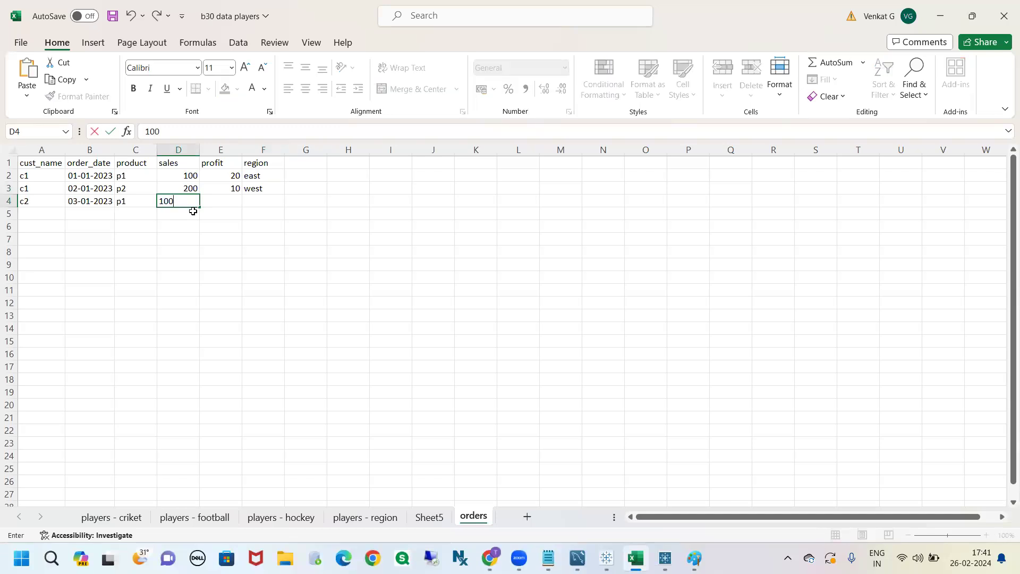
Step: Complete the third order row with profit 15 in cell E4 and region east in cell F4
left_click(229, 202)
type("15")
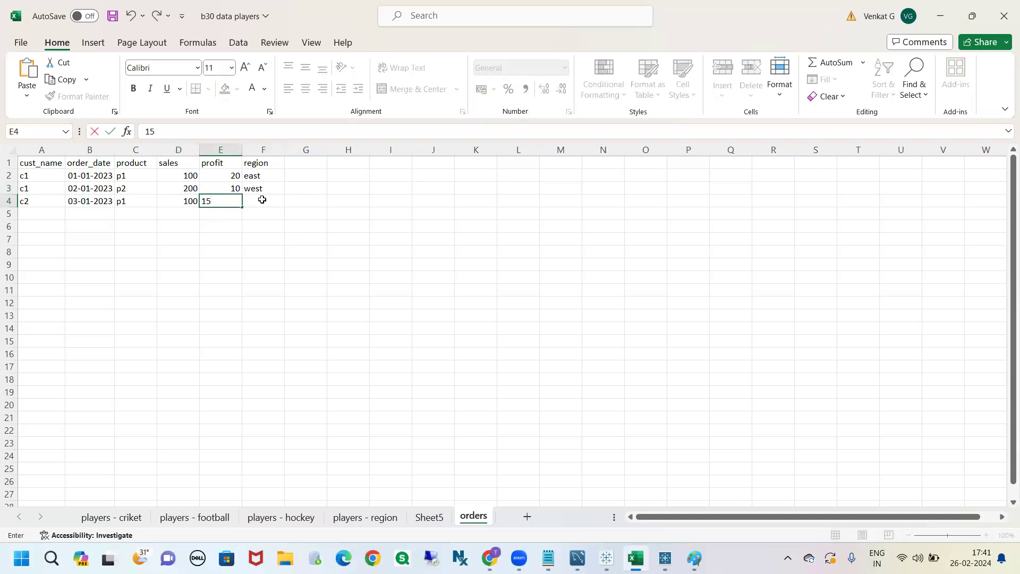
left_click(260, 200)
type("east")
left_click(238, 267)
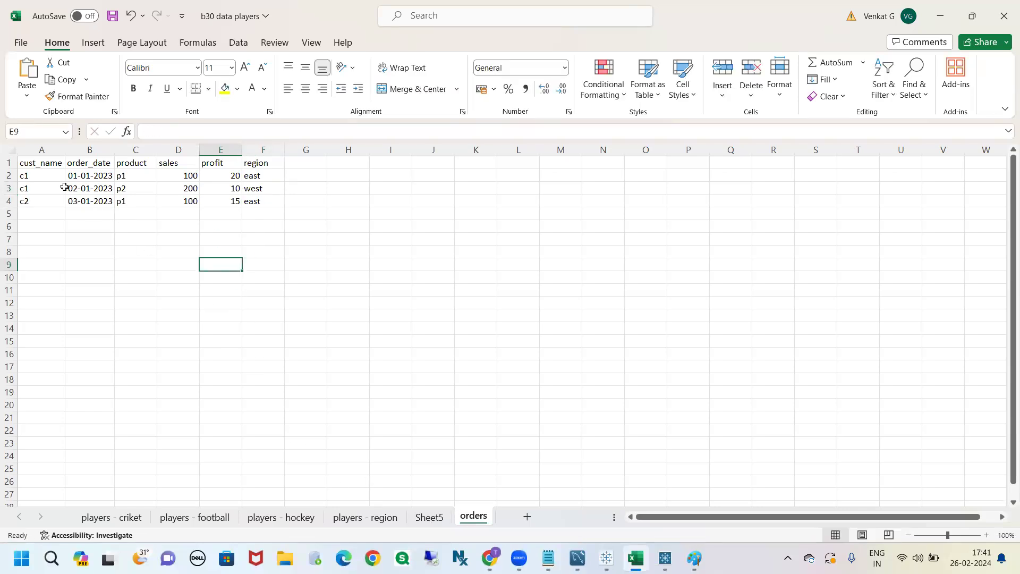
Step: Add the heading order_id in cell G1, beside the region column
left_click_drag(46, 163, 268, 215)
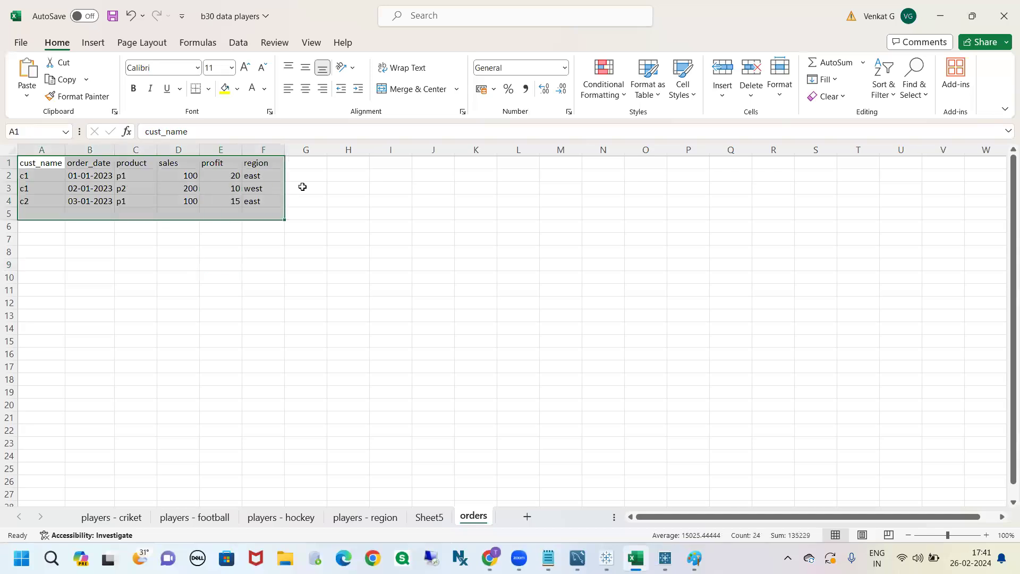
left_click(309, 160)
type("order_id")
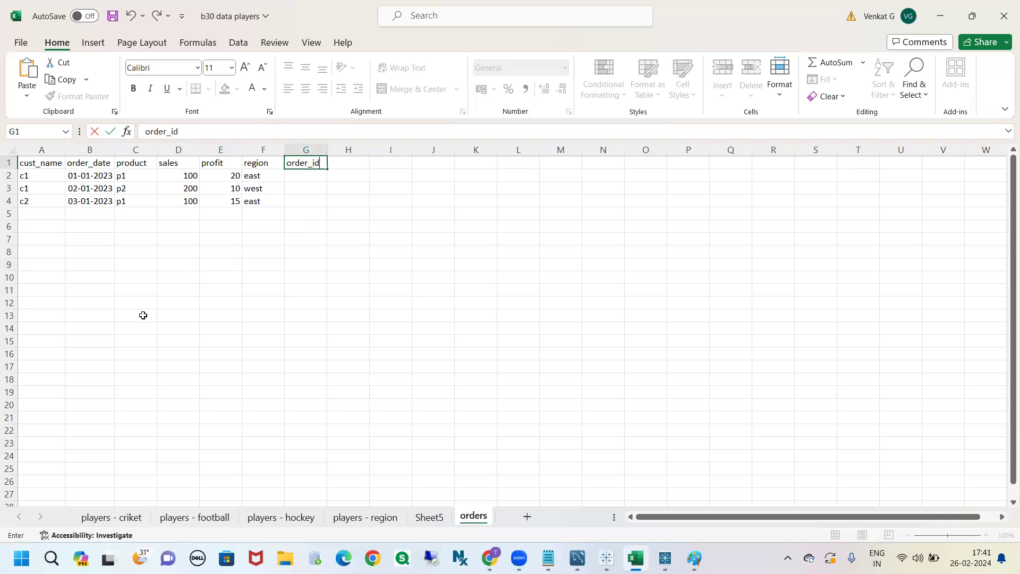
left_click(142, 315)
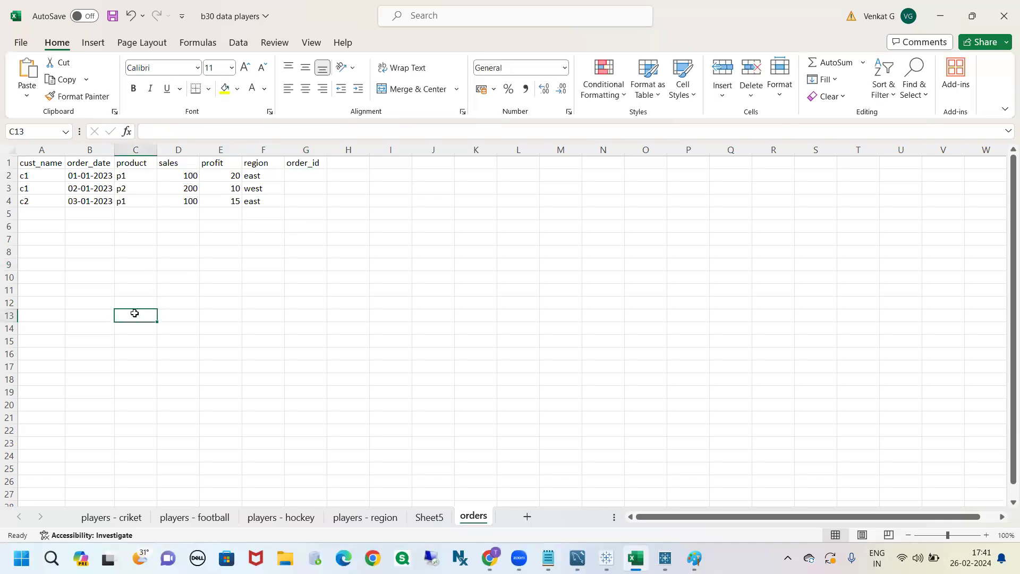
Step: Enter the first order's ID, ending in A, in cell G2 of the orders sheet
left_click(38, 176)
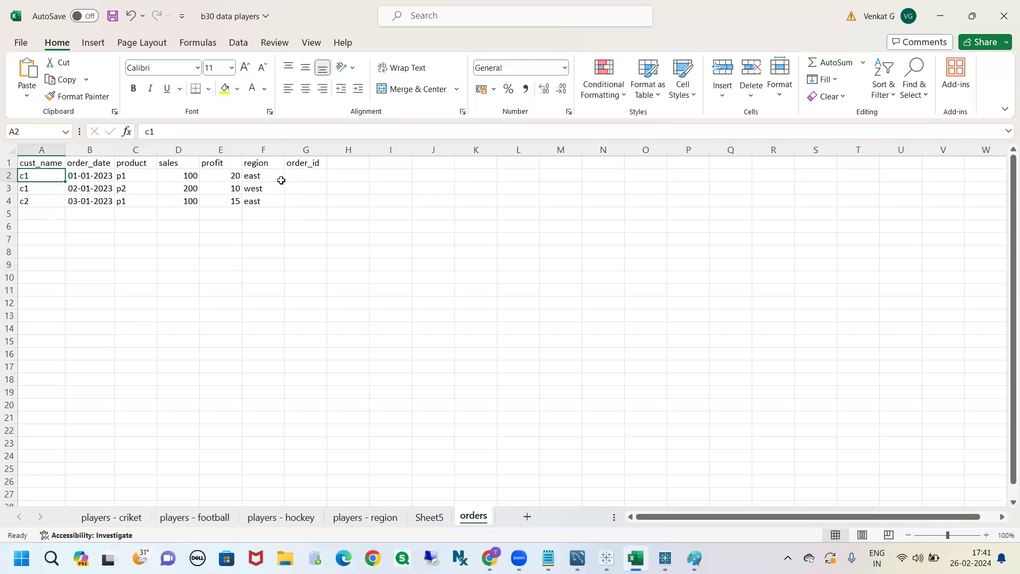
left_click(297, 178)
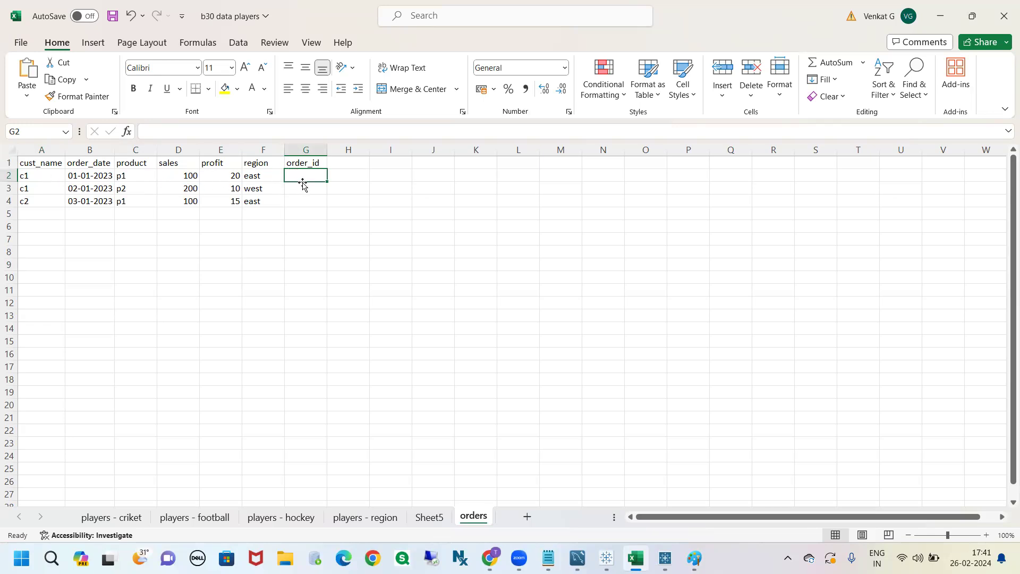
type("20230")
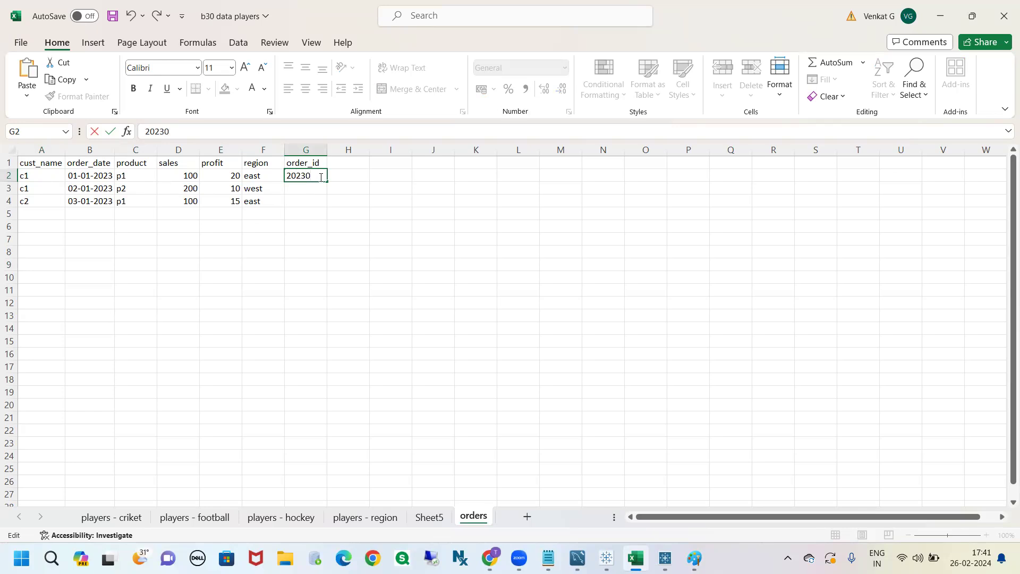
type("0A")
left_click(310, 240)
Step: Copy the order ID from G2 into G3 and change its last letter to B
left_click(318, 176)
key("ctrl+c")
left_click(301, 187)
key("ctrl+v")
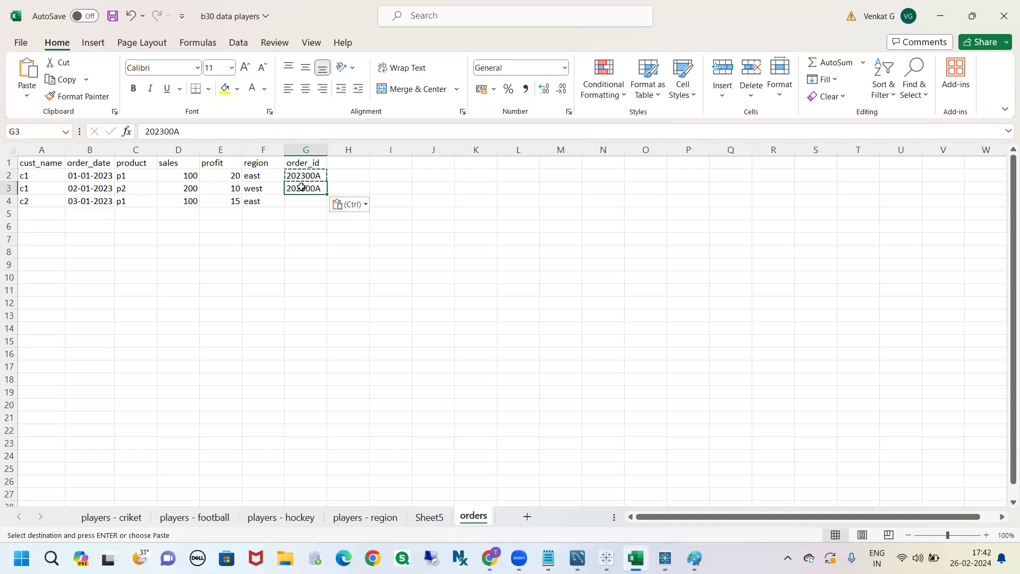
left_click(224, 130)
key("BackSpace")
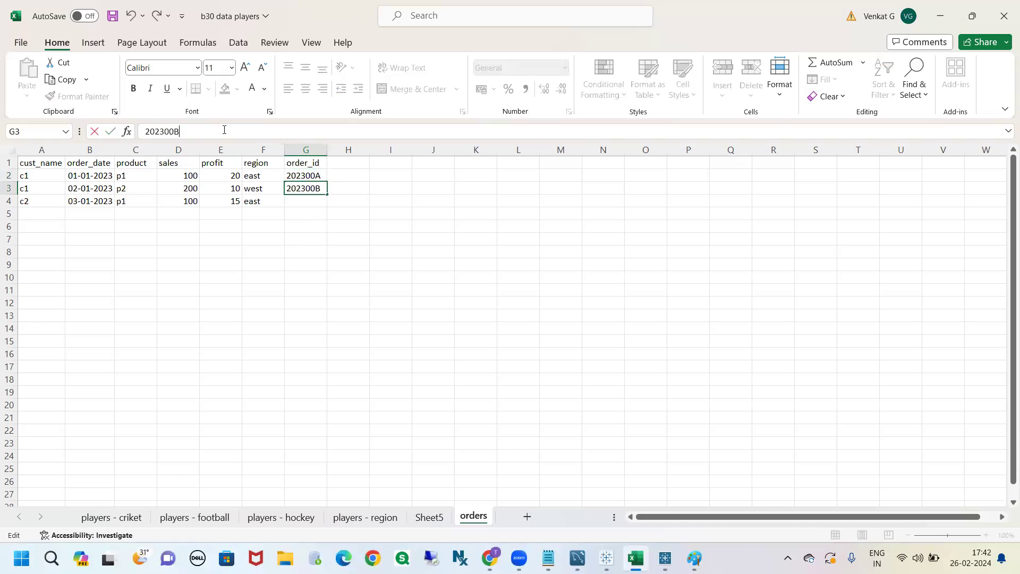
left_click(296, 239)
Step: Copy the order ID from G3 into G4 and change its last letter to C
left_click(313, 207)
left_click(307, 189)
key("ctrl+c")
left_click(309, 201)
key("ctrl+v")
left_click(228, 128)
key("BackSpace")
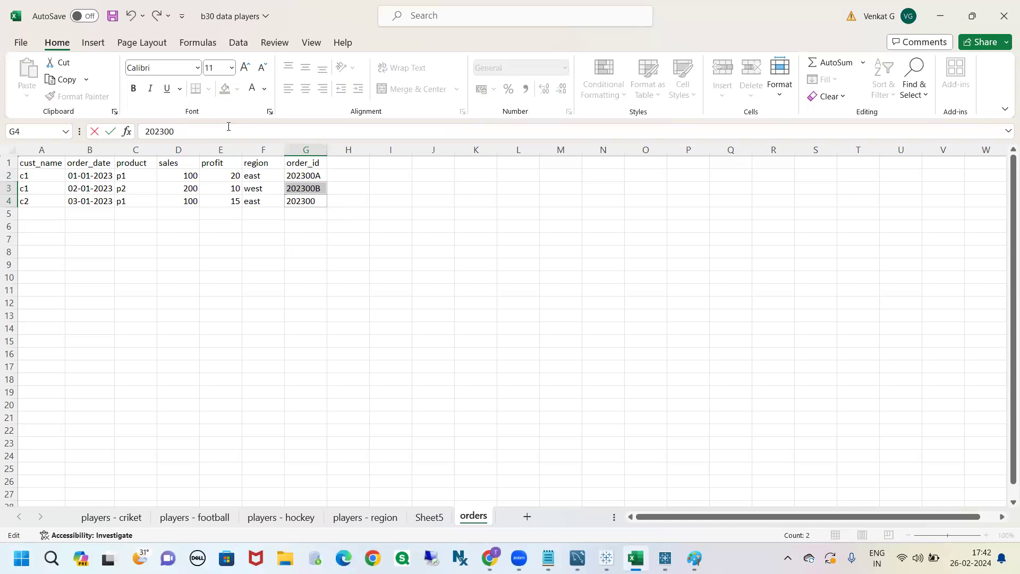
left_click(337, 313)
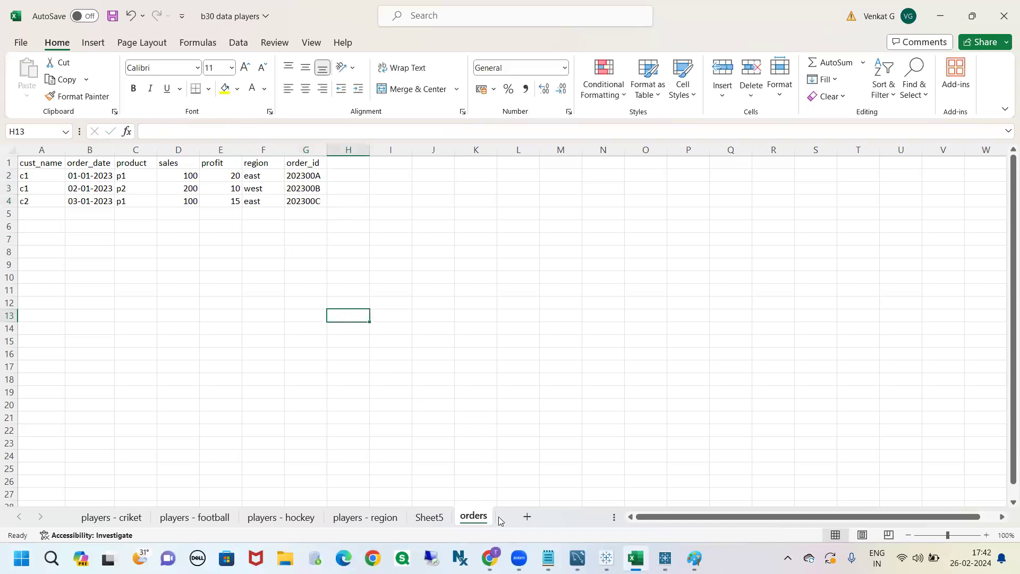
Step: Add a new worksheet after the orders sheet and rename it returns
left_click(527, 516)
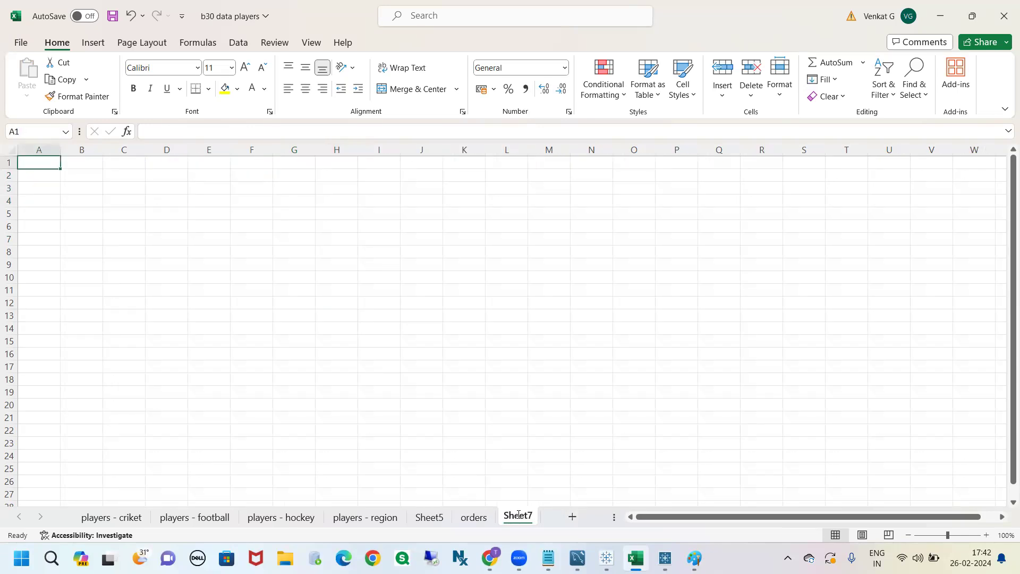
double_click(518, 516)
type("ret")
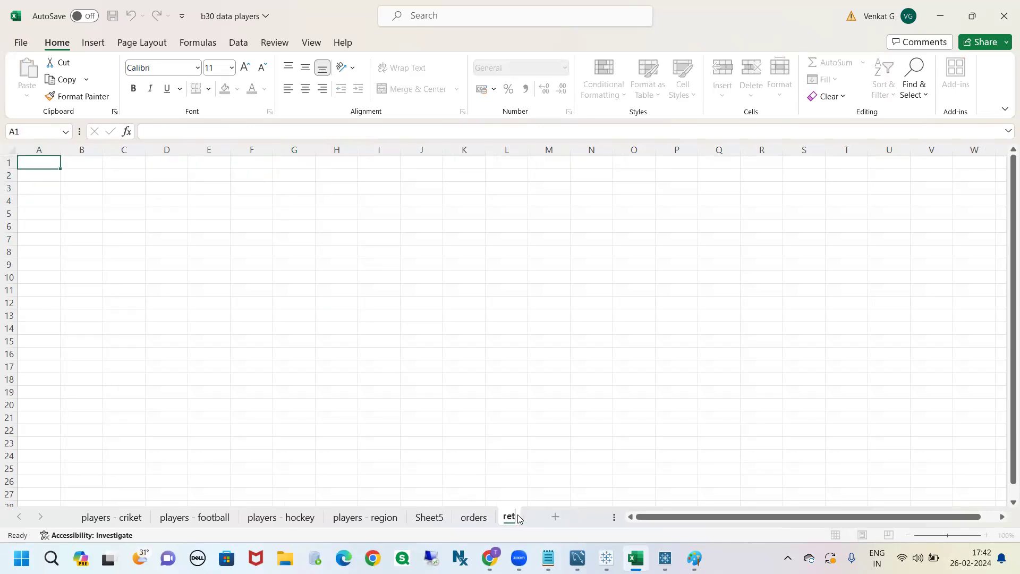
type("urns")
left_click(481, 326)
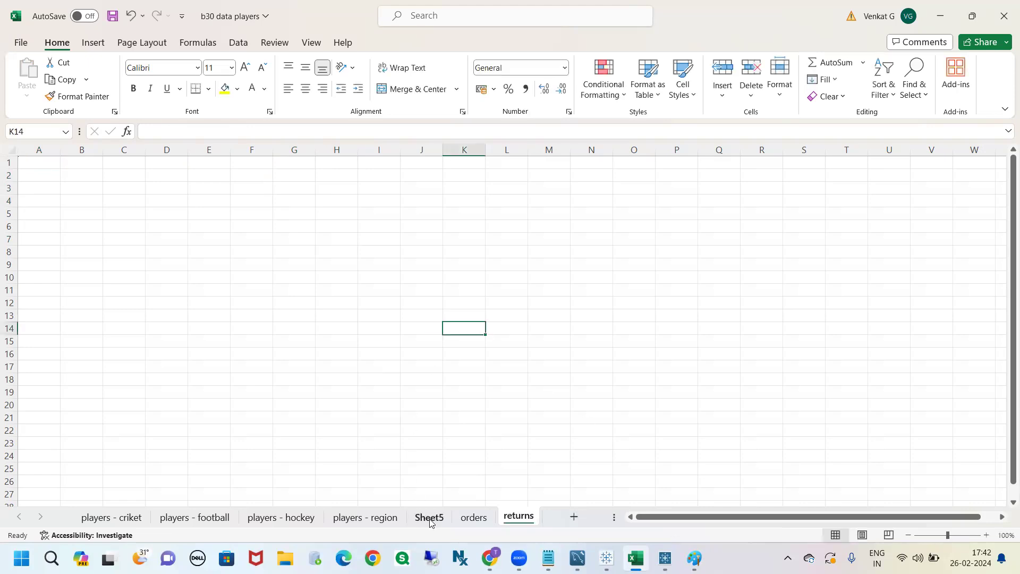
Step: Copy the order_id heading from the orders sheet into A1 of the returns sheet and add the heading returned in B1
left_click(467, 521)
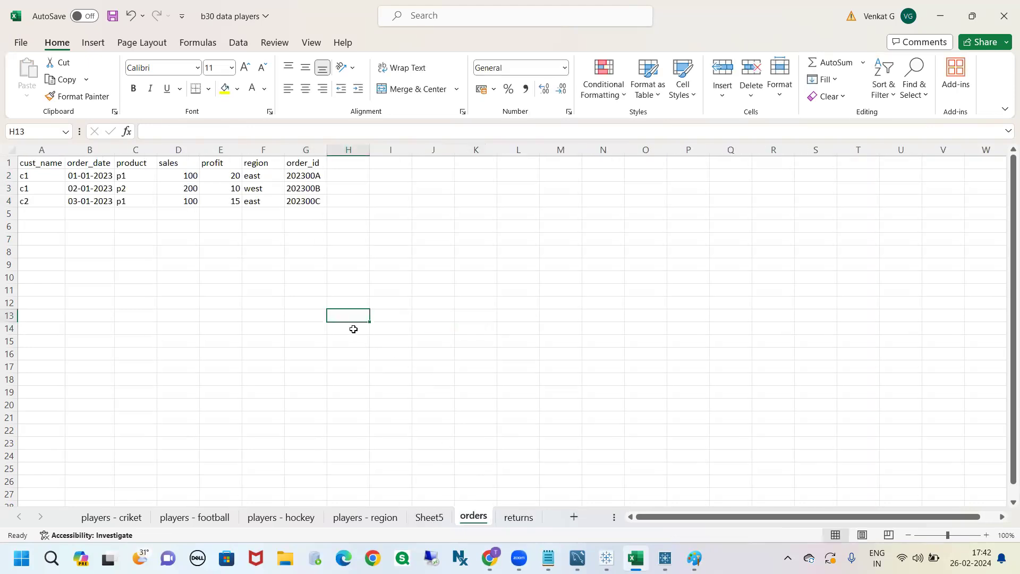
left_click(298, 164)
key("ctrl+c")
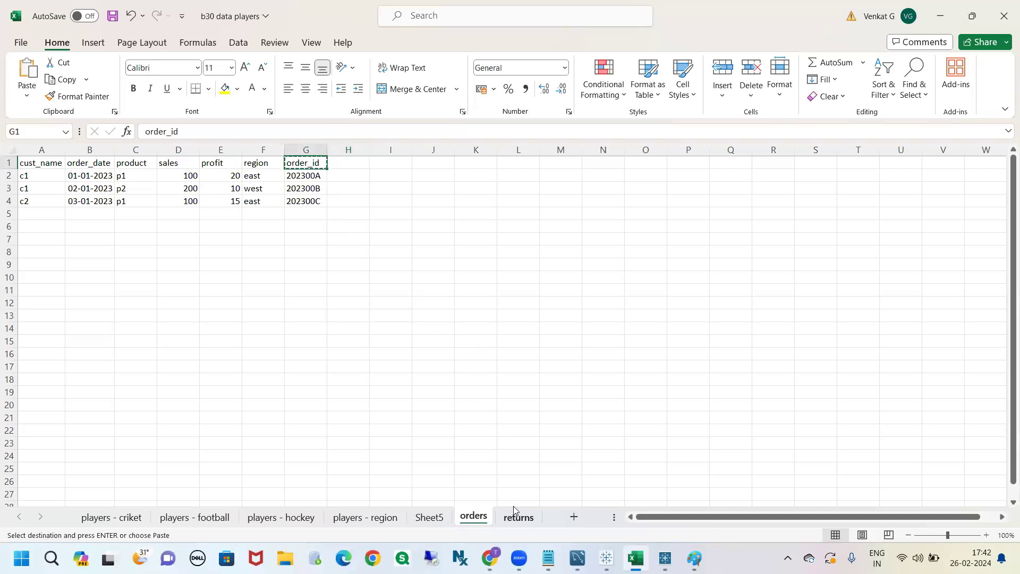
left_click(516, 515)
left_click(43, 161)
key("ctrl+v")
left_click(84, 163)
type("r")
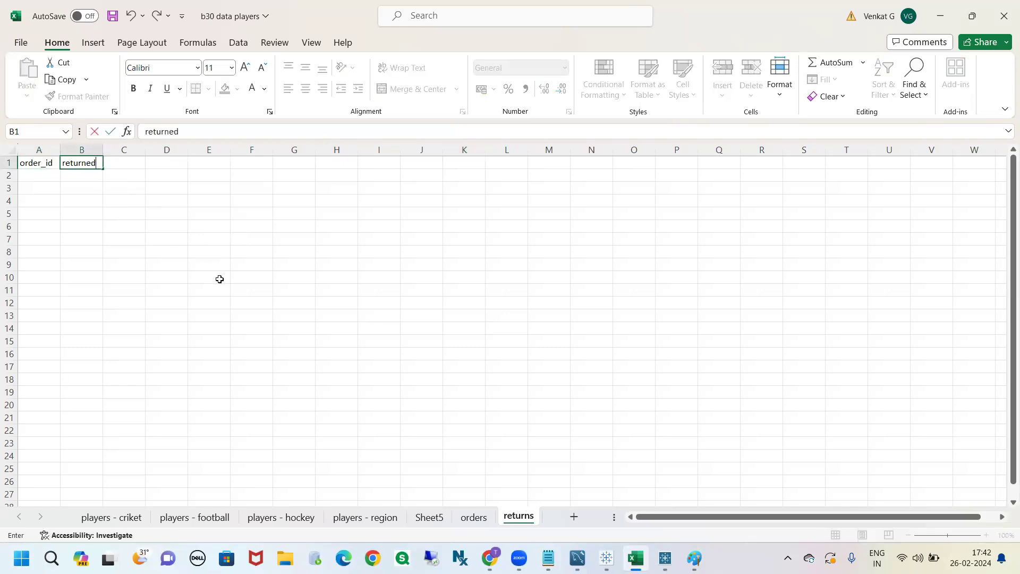
left_click(202, 280)
Step: Examine the first order's customer, product and order ID on the orders sheet, along with the full order_id column
left_click(41, 178)
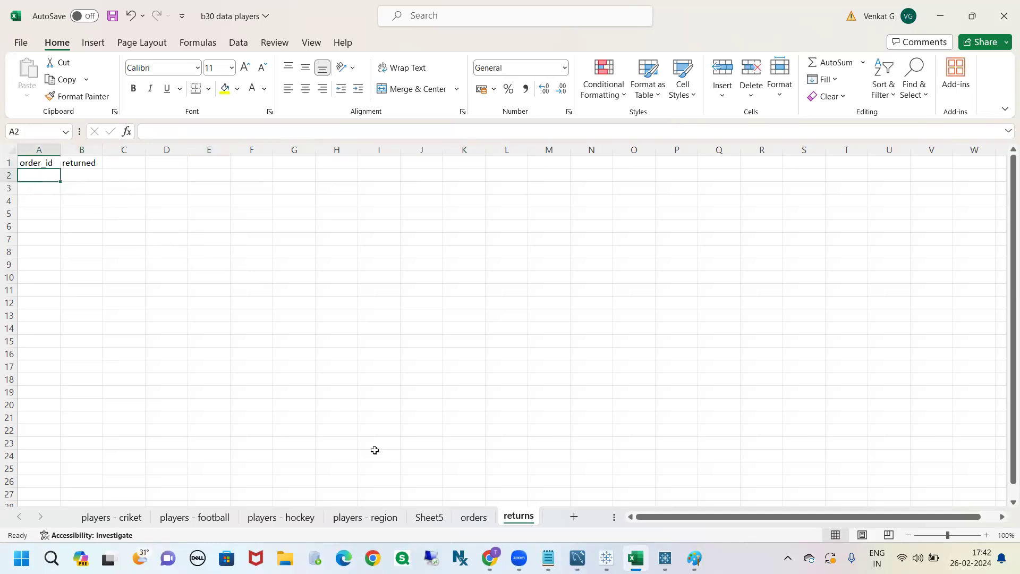
left_click(473, 518)
left_click(28, 179)
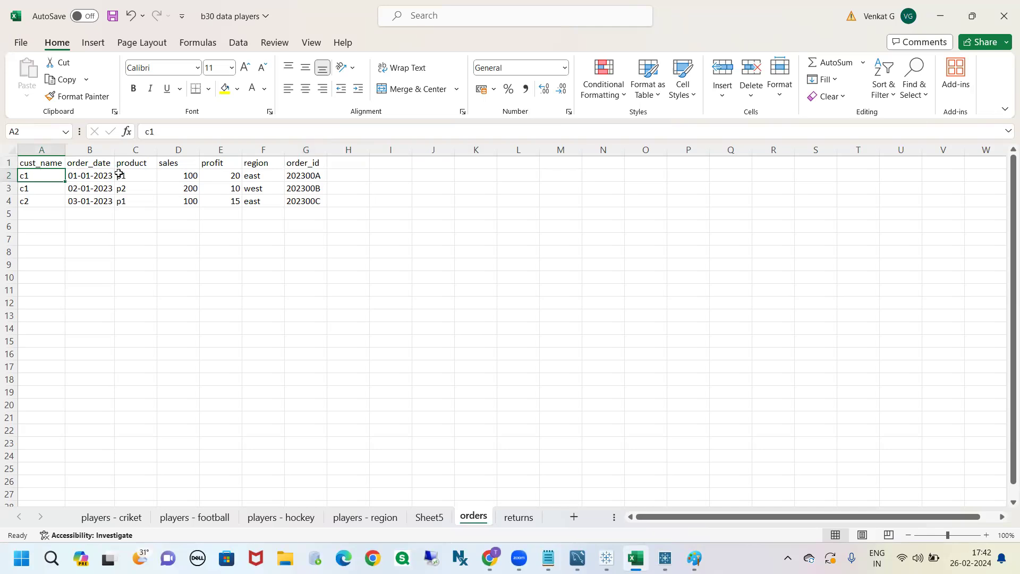
left_click(140, 176)
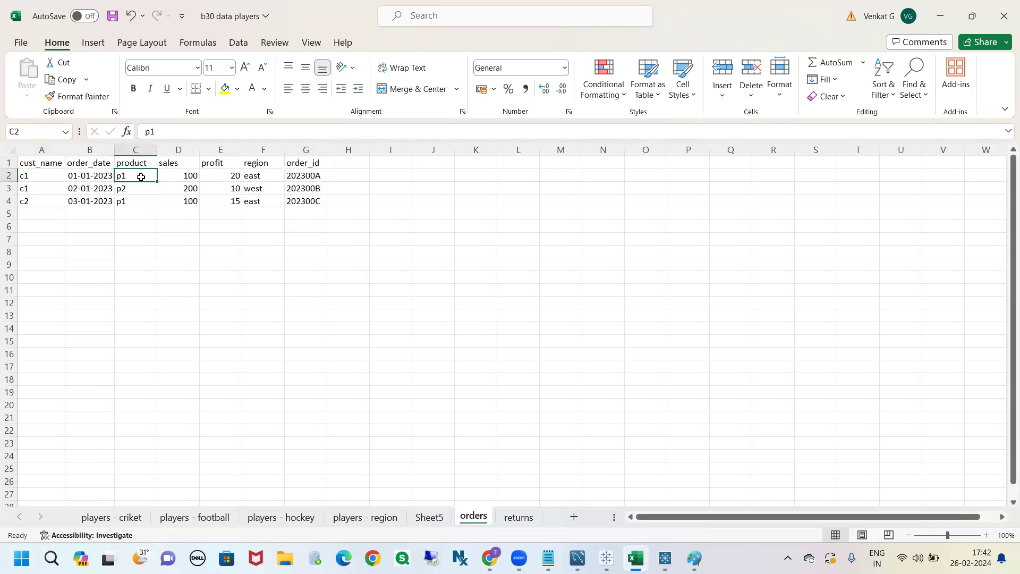
left_click(307, 174)
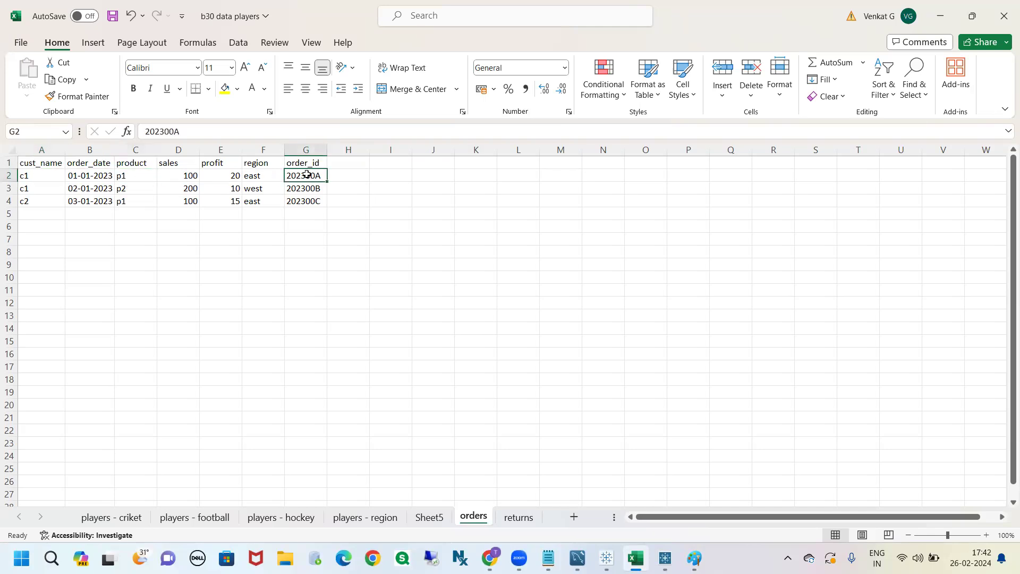
left_click(141, 175)
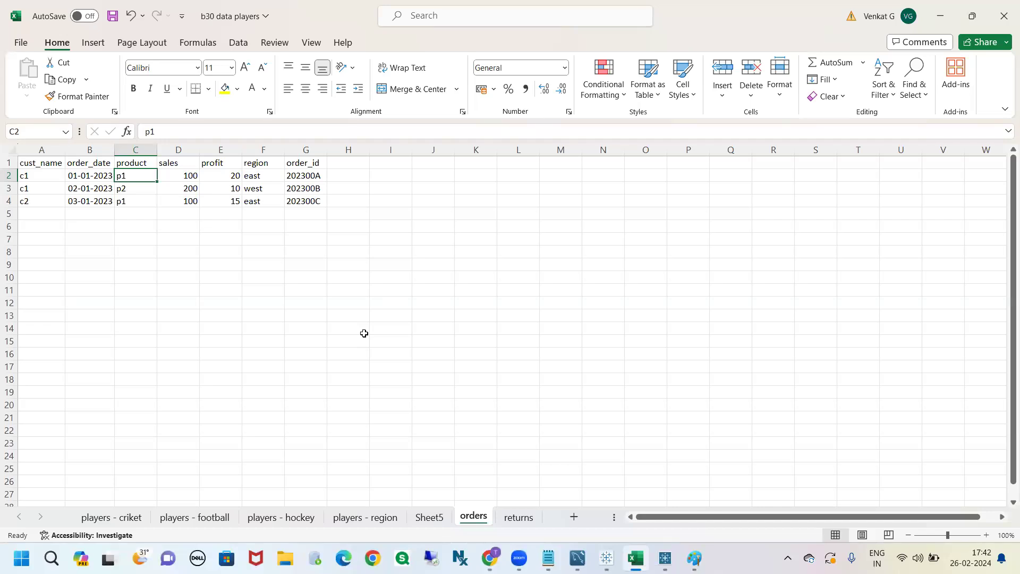
left_click_drag(301, 172, 300, 195)
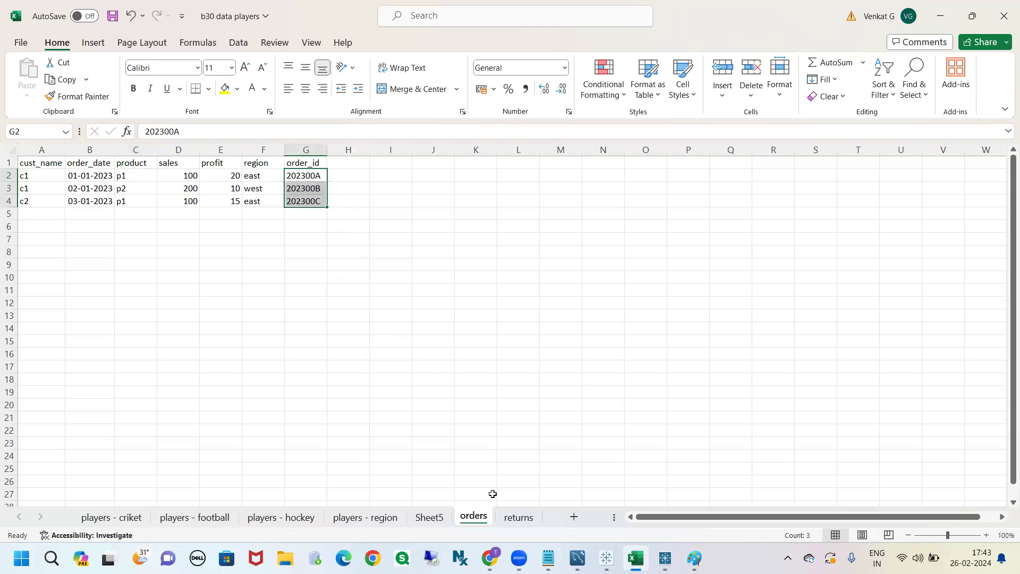
left_click(519, 518)
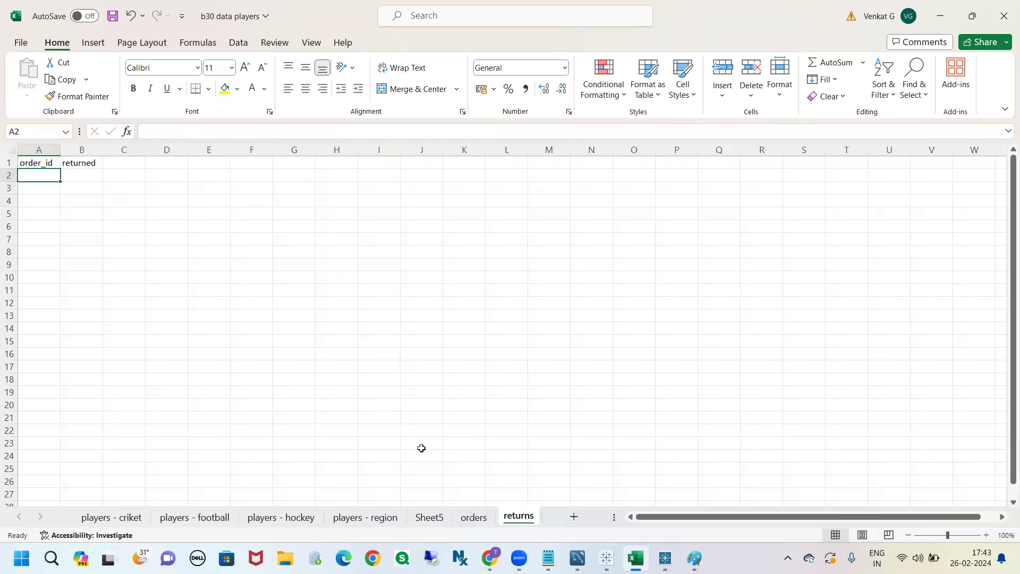
Step: Copy the first order's ID from G2 of the orders sheet into A2 of the returns sheet and enter yes in B2
left_click(471, 518)
left_click(307, 177)
key("ctrl+c")
left_click(515, 518)
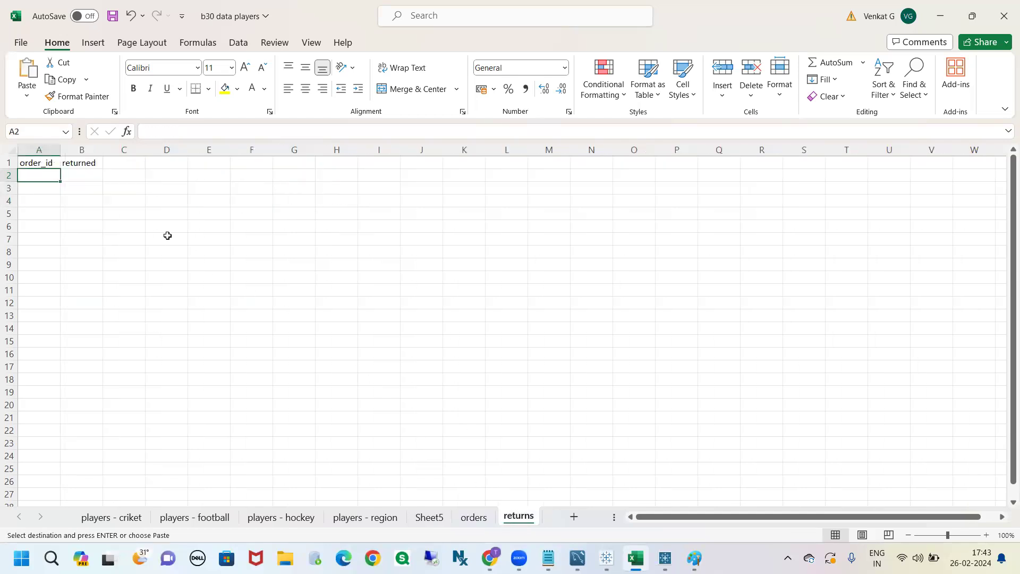
key("ctrl+v")
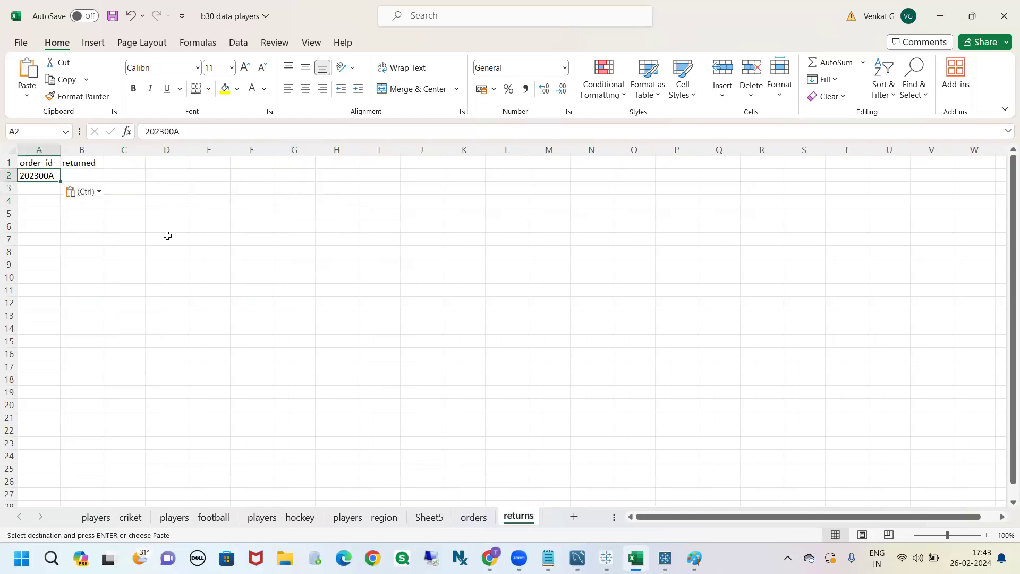
left_click(95, 176)
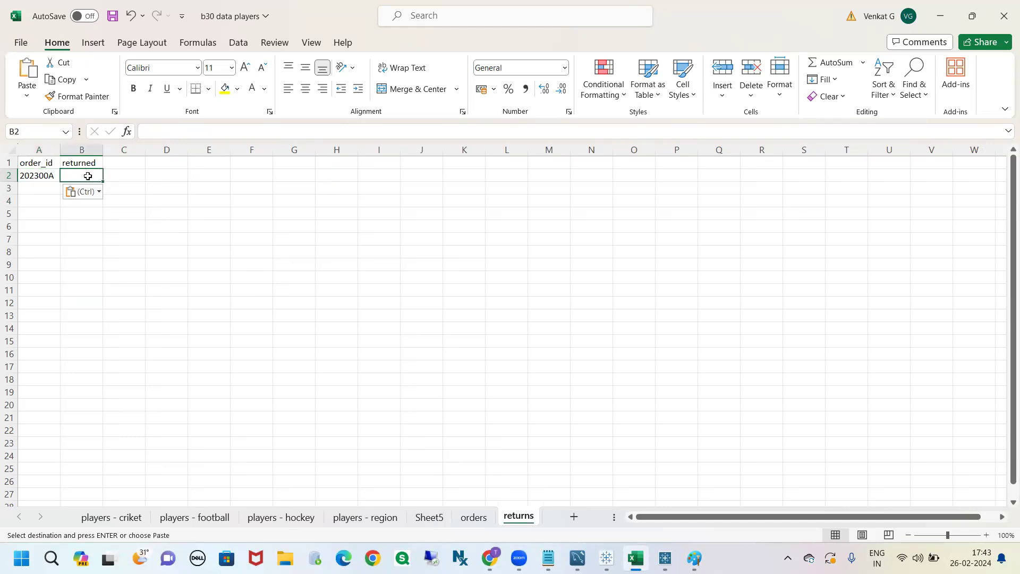
type("yes")
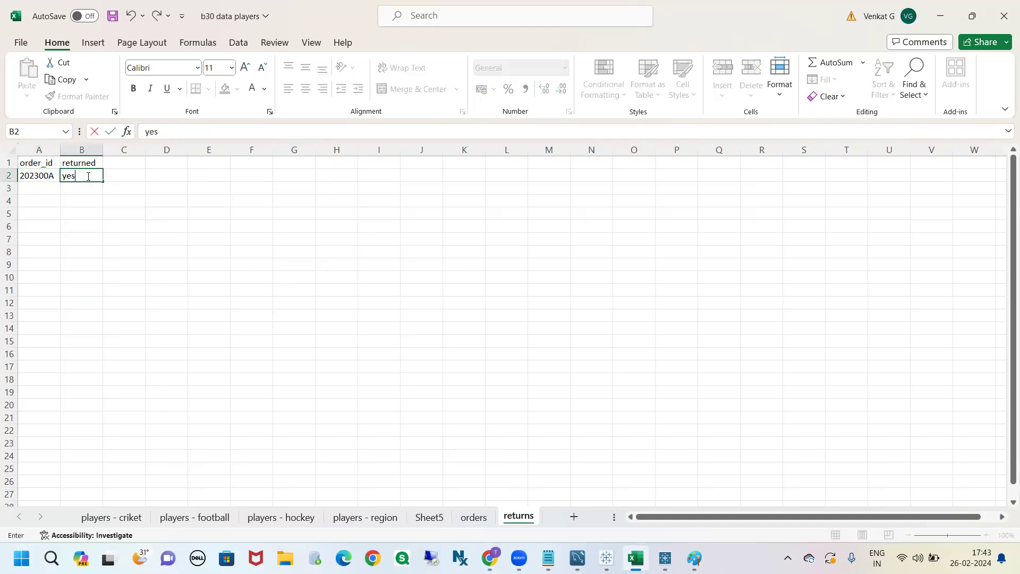
left_click(135, 174)
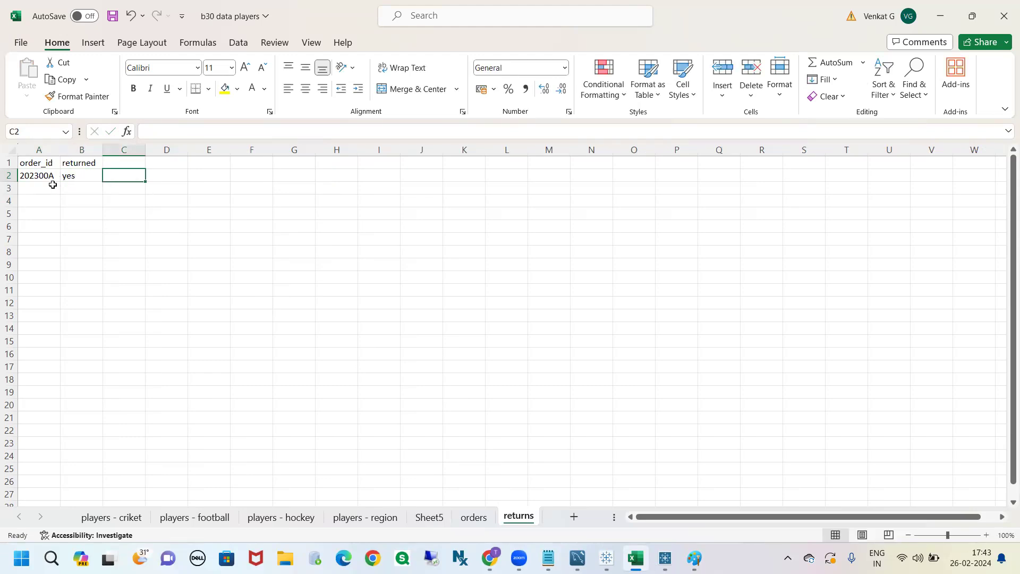
Step: Try filling yes from B2 down to B15 in the returned column, and clear the filled copies below B2
left_click(79, 177)
left_click(90, 165)
left_click(94, 175)
left_click_drag(102, 182, 100, 347)
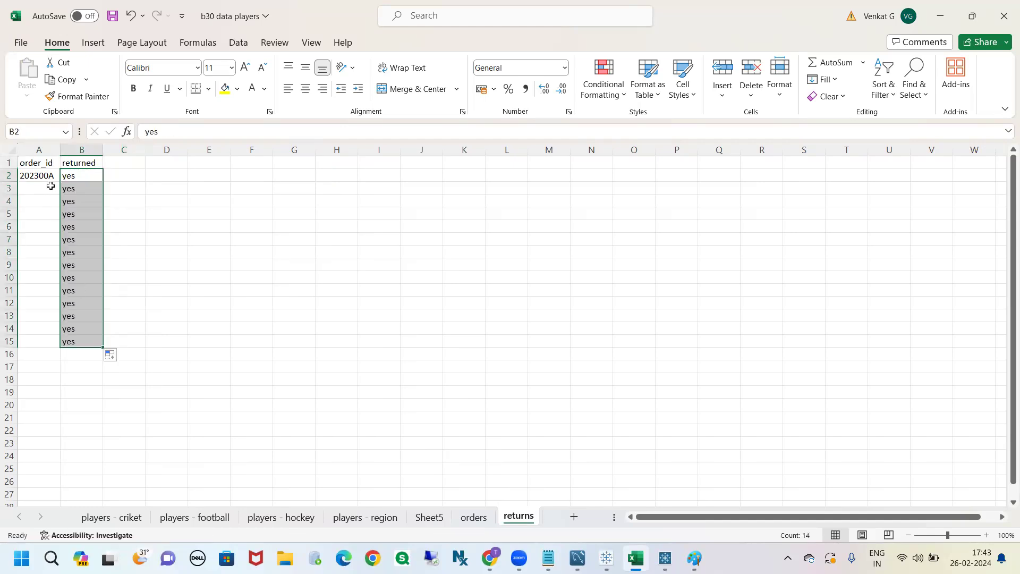
left_click_drag(68, 186, 85, 350)
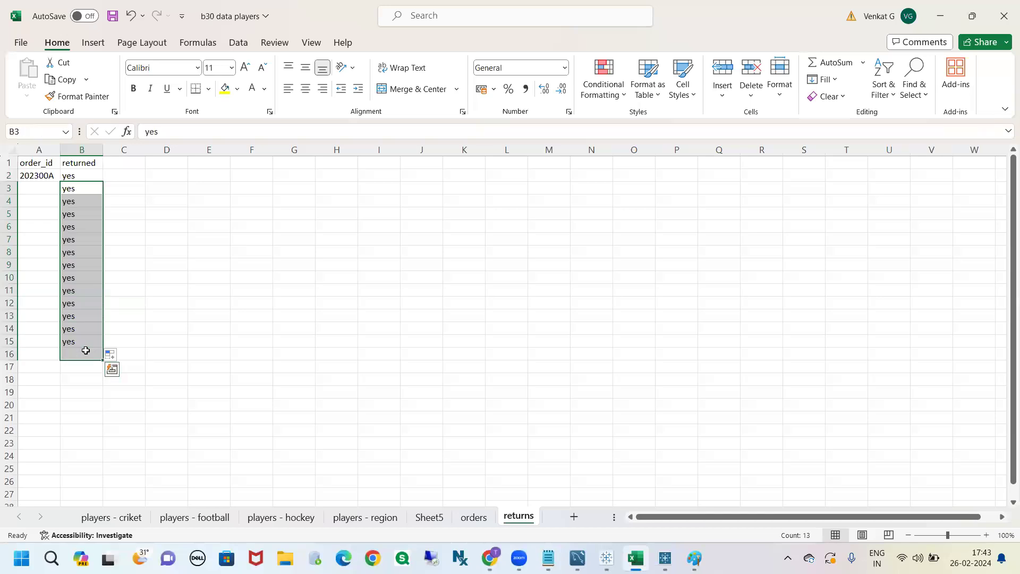
key("Delete")
left_click(160, 262)
left_click(73, 177)
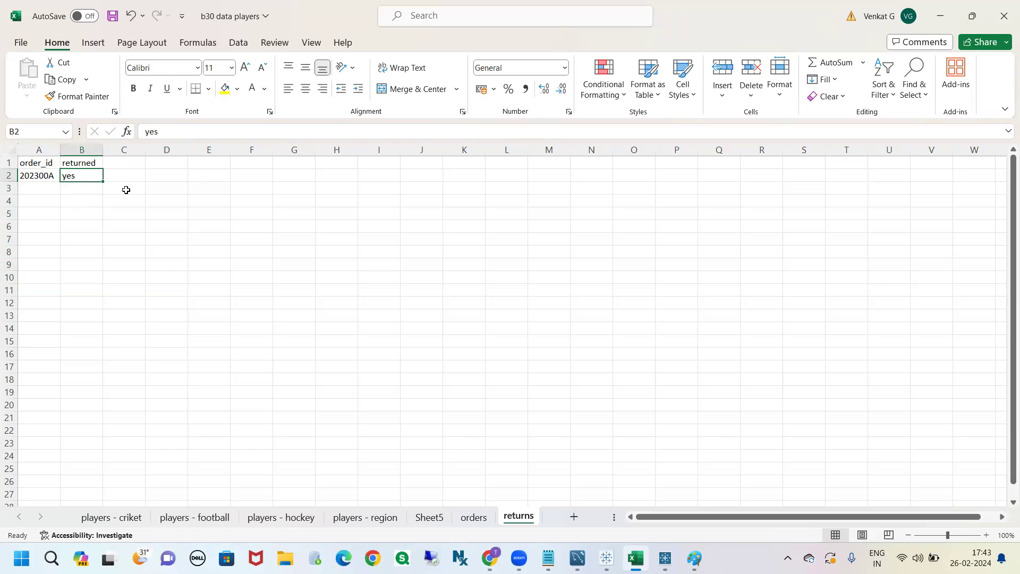
Step: Compare the order_id values on the orders sheet with the returned order listed on the returns sheet
left_click(473, 517)
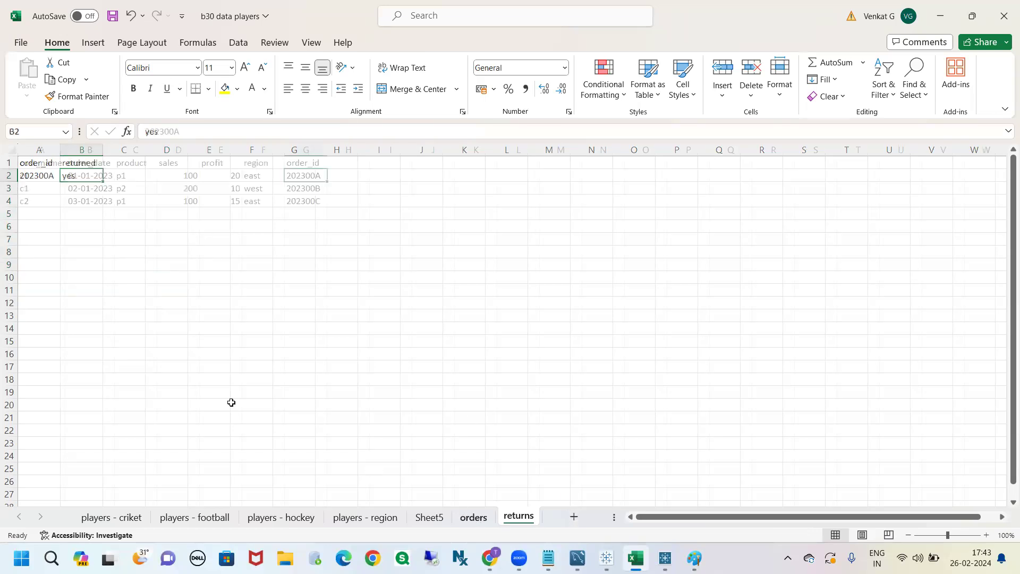
left_click(36, 166)
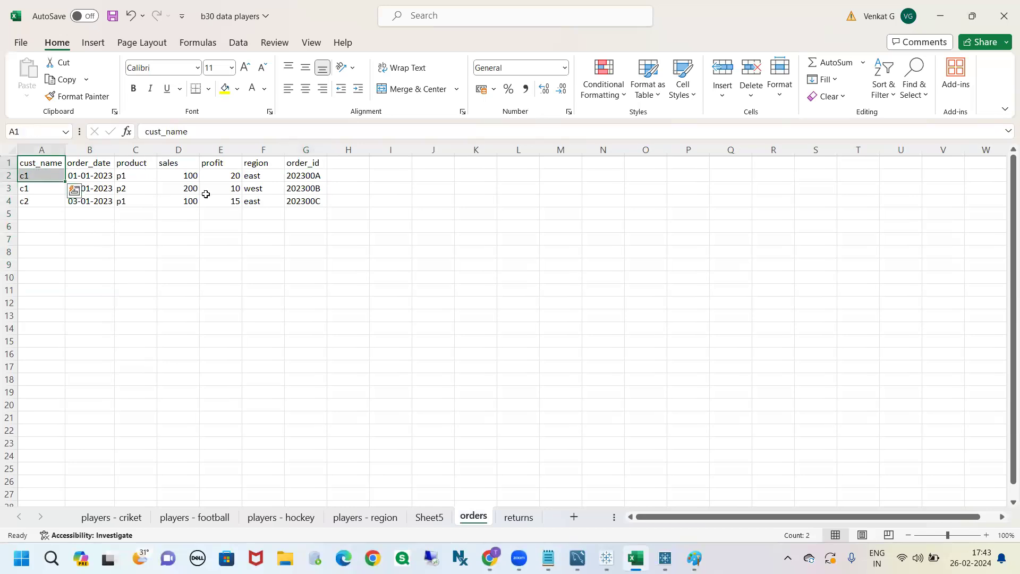
left_click(311, 179)
left_click_drag(311, 179, 310, 201)
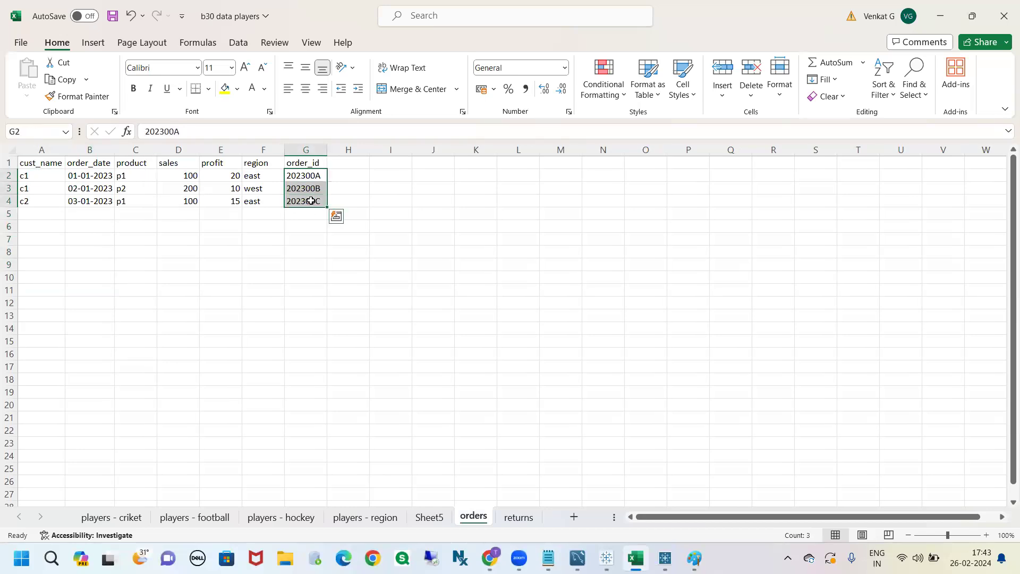
left_click(332, 178)
left_click(308, 177)
left_click_drag(309, 177, 309, 201)
left_click(523, 517)
left_click(134, 266)
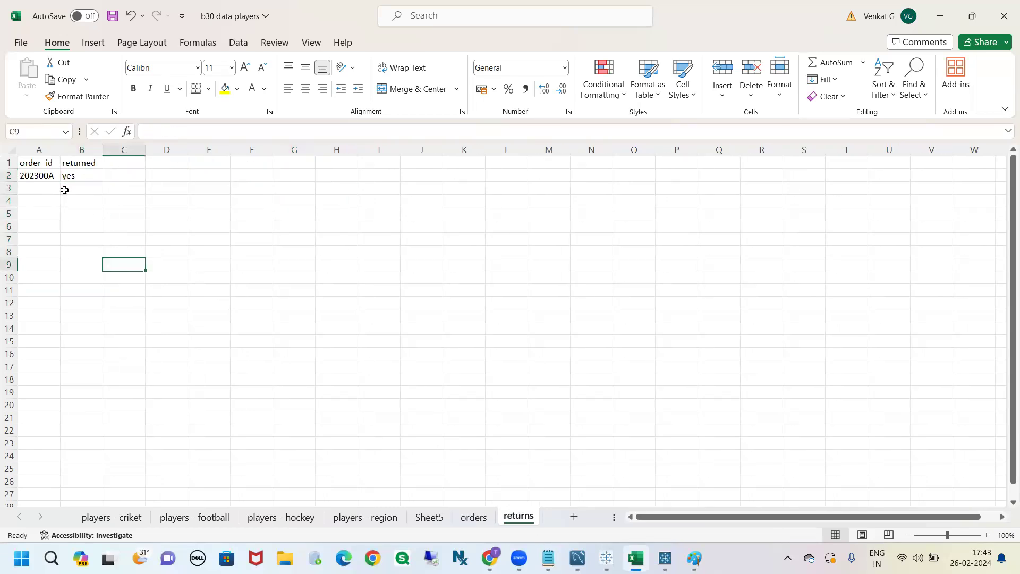
left_click(35, 175)
left_click_drag(55, 176, 65, 174)
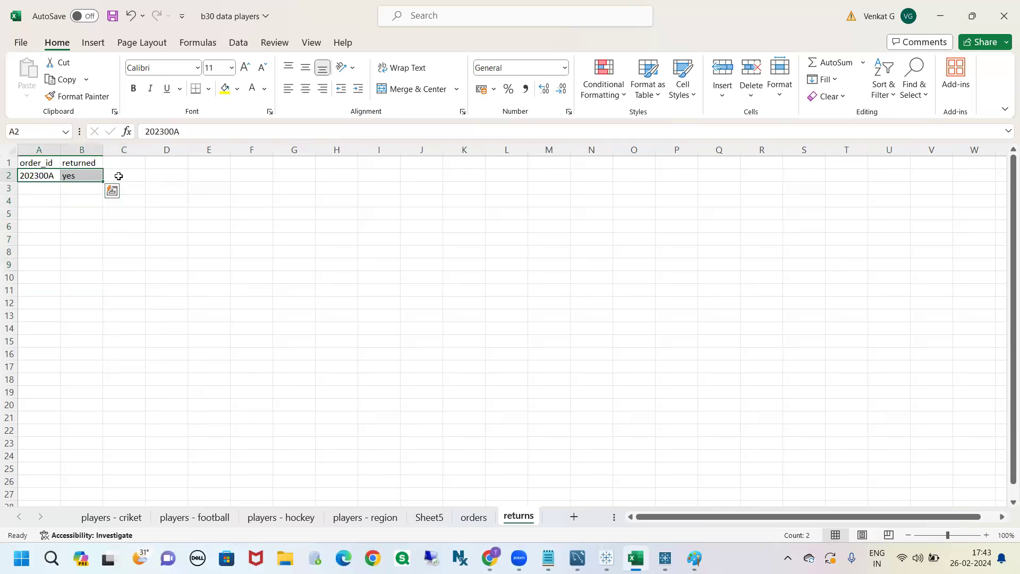
left_click(54, 175)
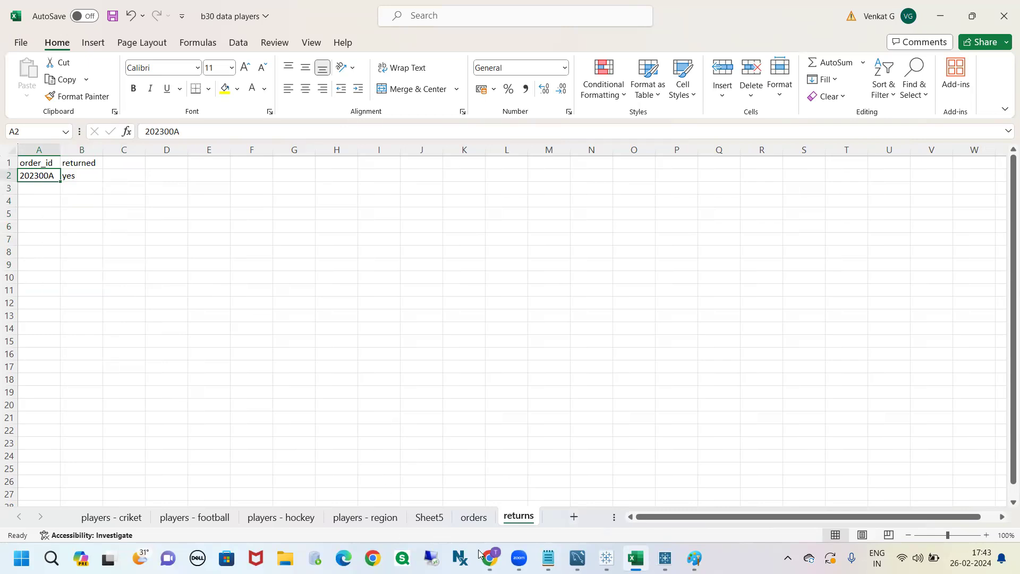
Step: Add a new worksheet after the returns sheet and name it people
left_click(573, 517)
left_click(555, 516)
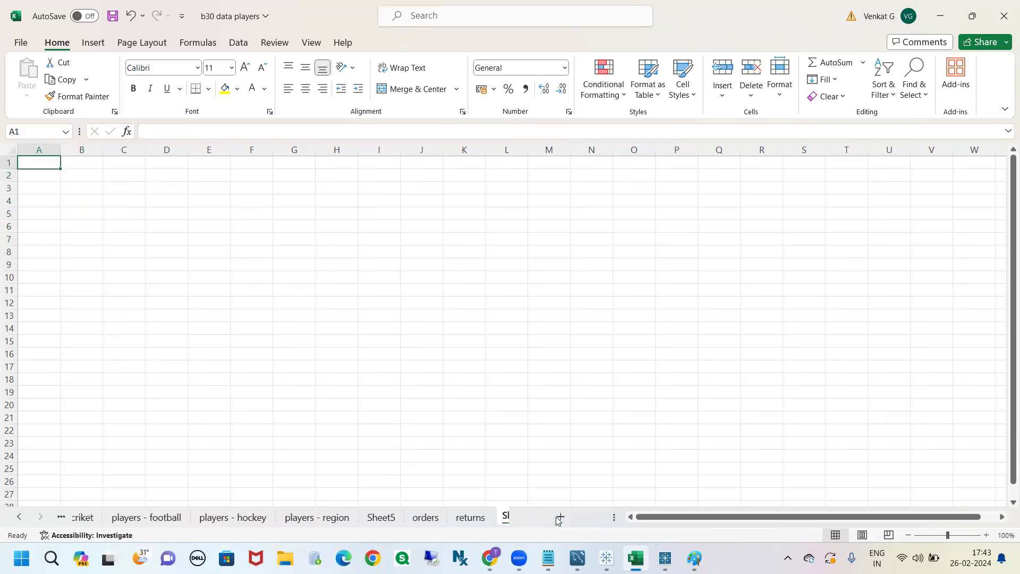
double_click(499, 517)
type("people")
key("Return")
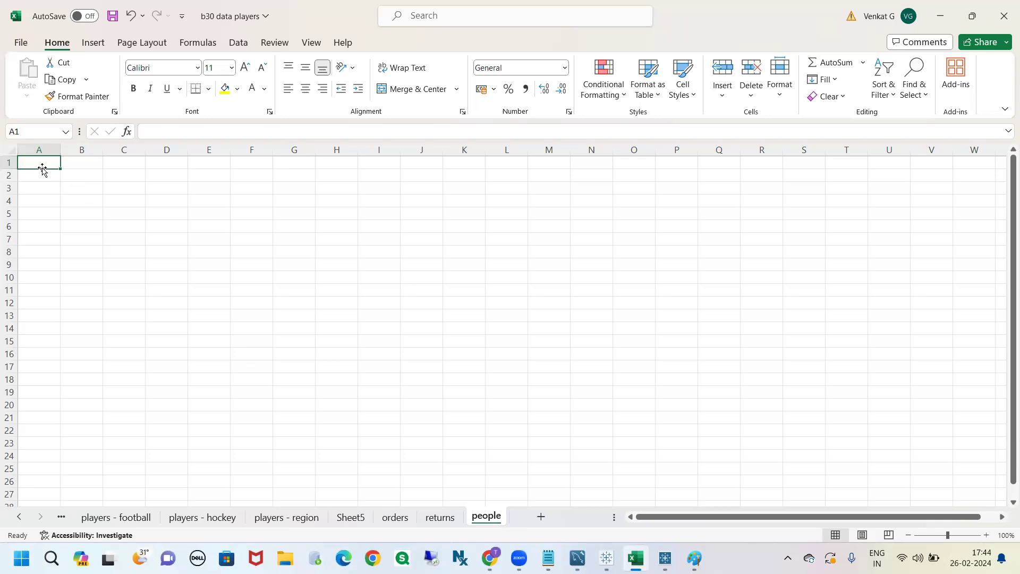
Step: Enter the headers region in A1 and manager in B1 of the people sheet
type("region")
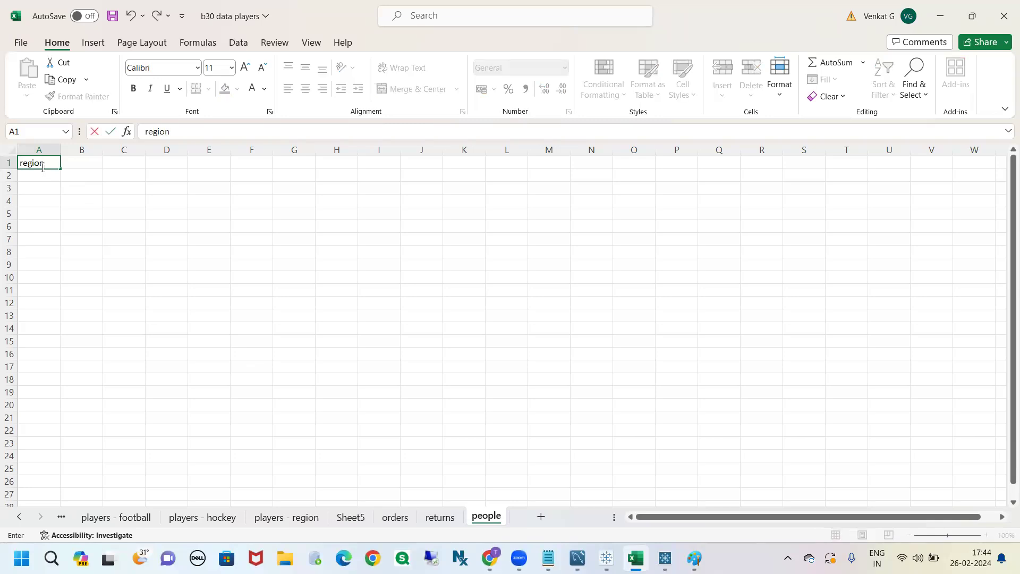
key("Tab")
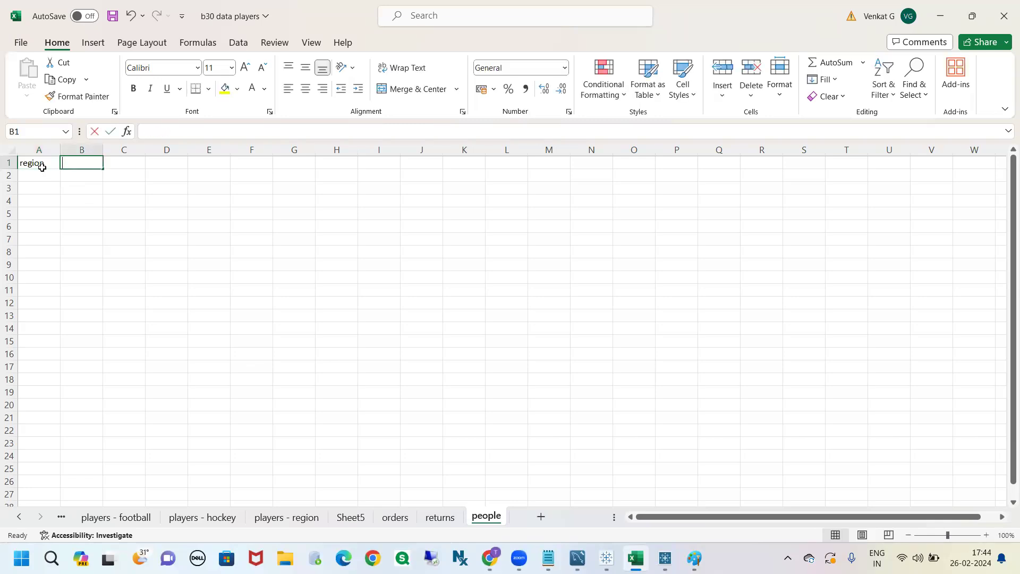
type("manager")
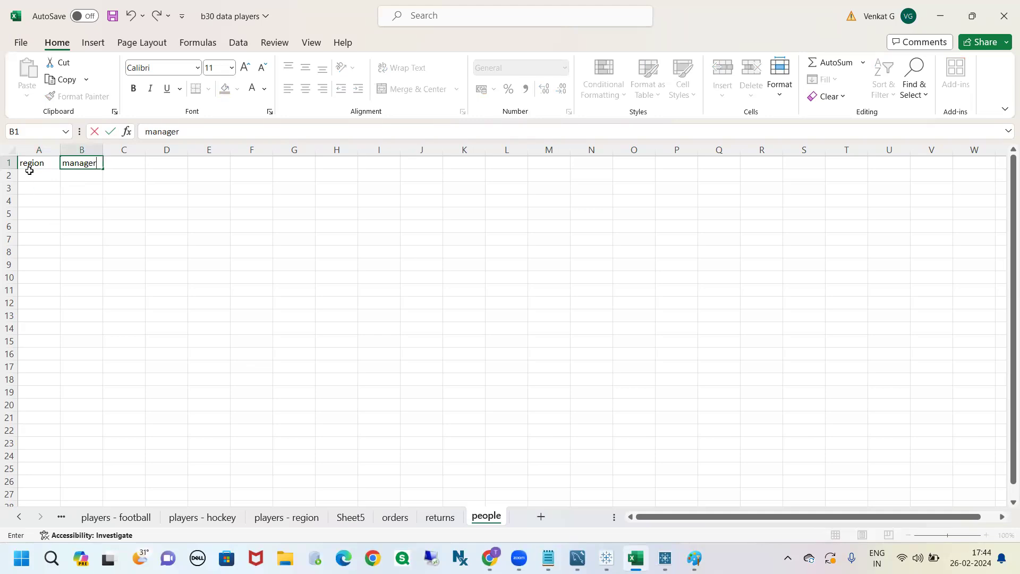
left_click(30, 174)
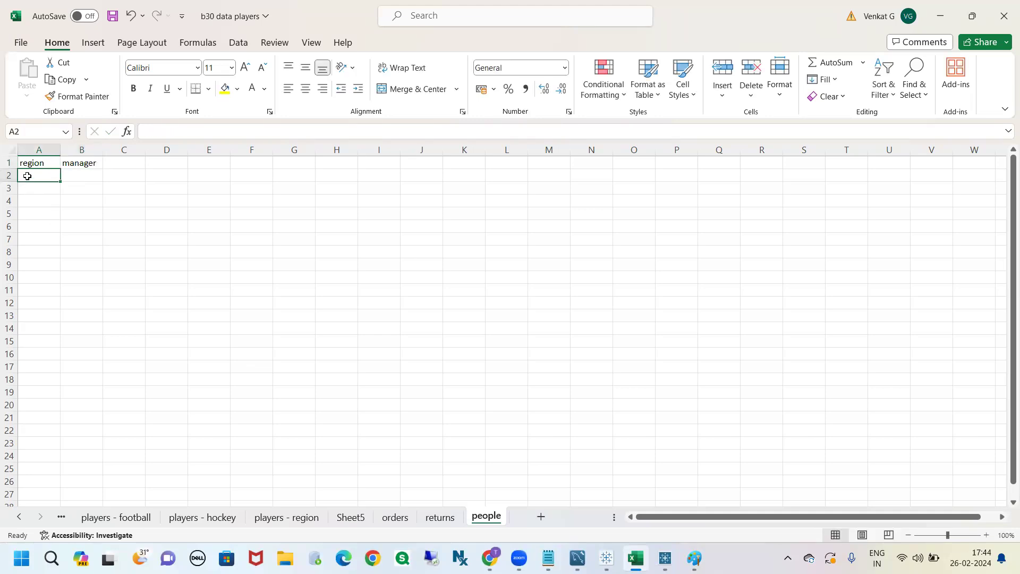
left_click(72, 173)
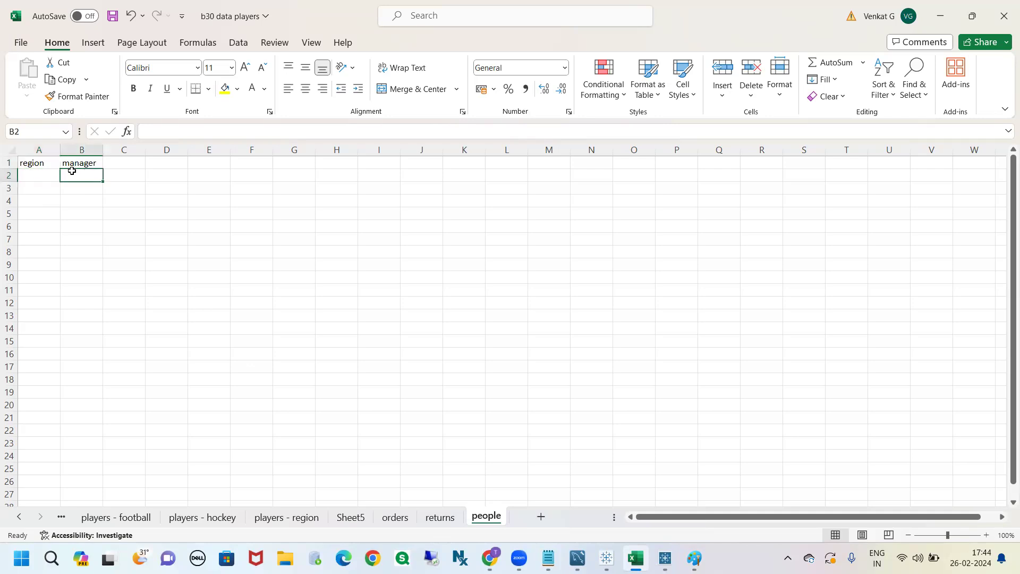
left_click(34, 175)
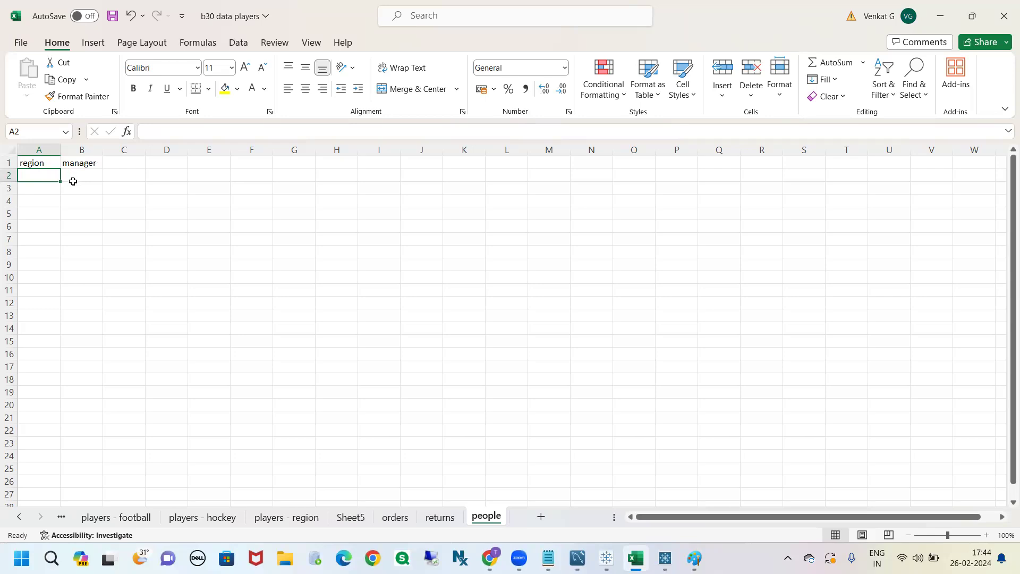
Step: Fill in the people table with manager A for the east region and manager B for the west region
type("east")
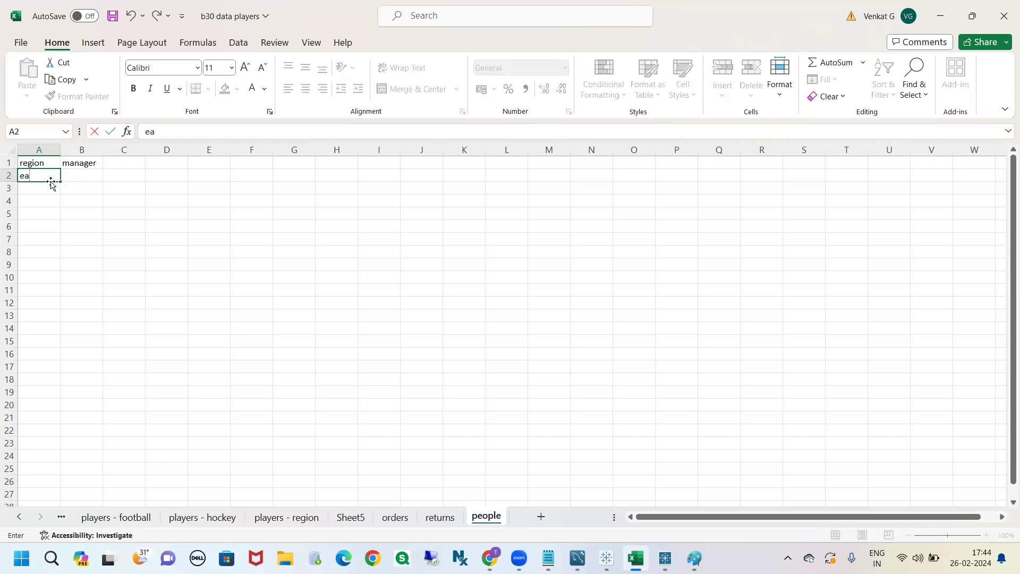
left_click(78, 176)
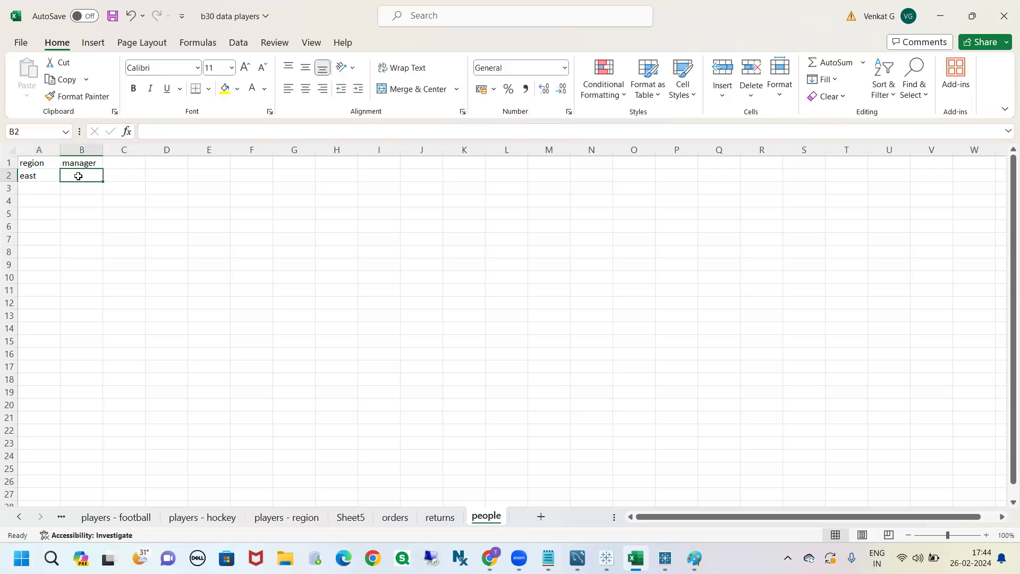
type("A")
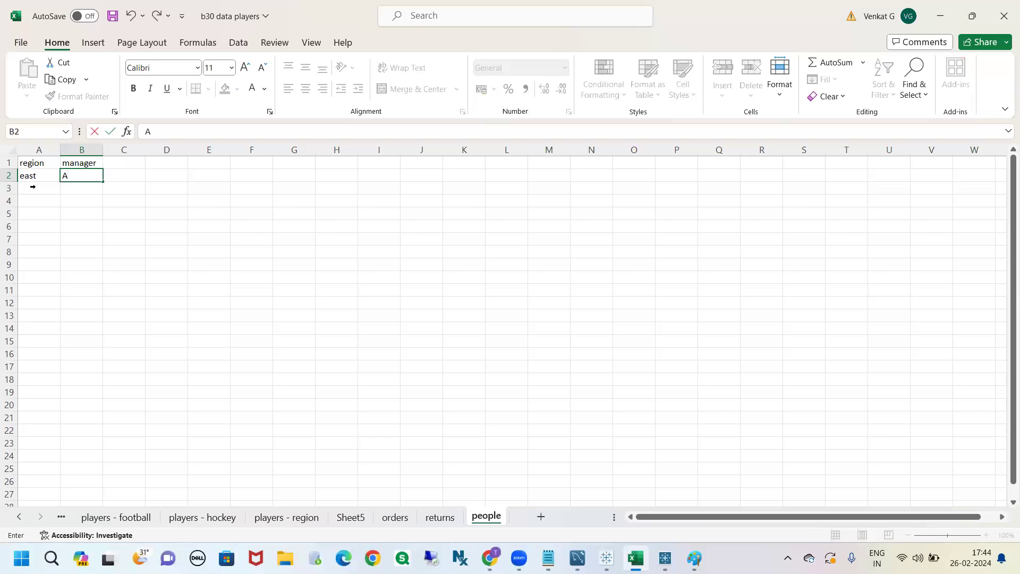
left_click(50, 189)
type("west")
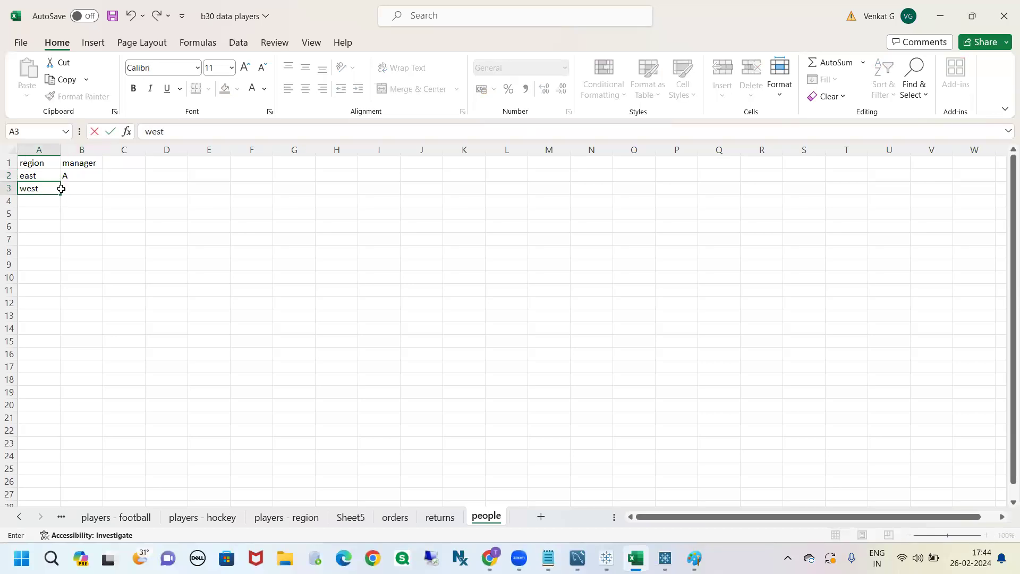
left_click(75, 186)
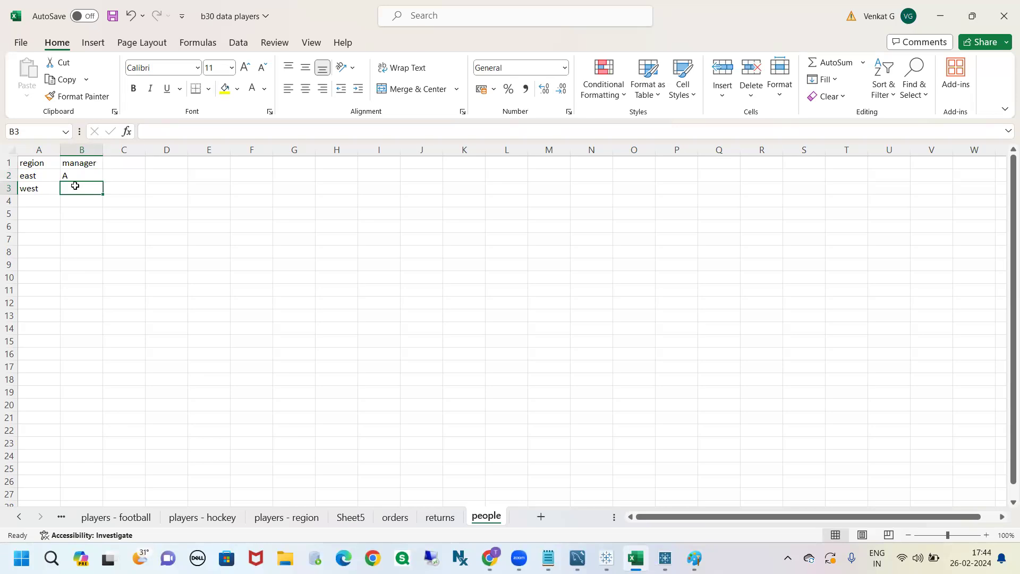
type("B")
left_click(105, 218)
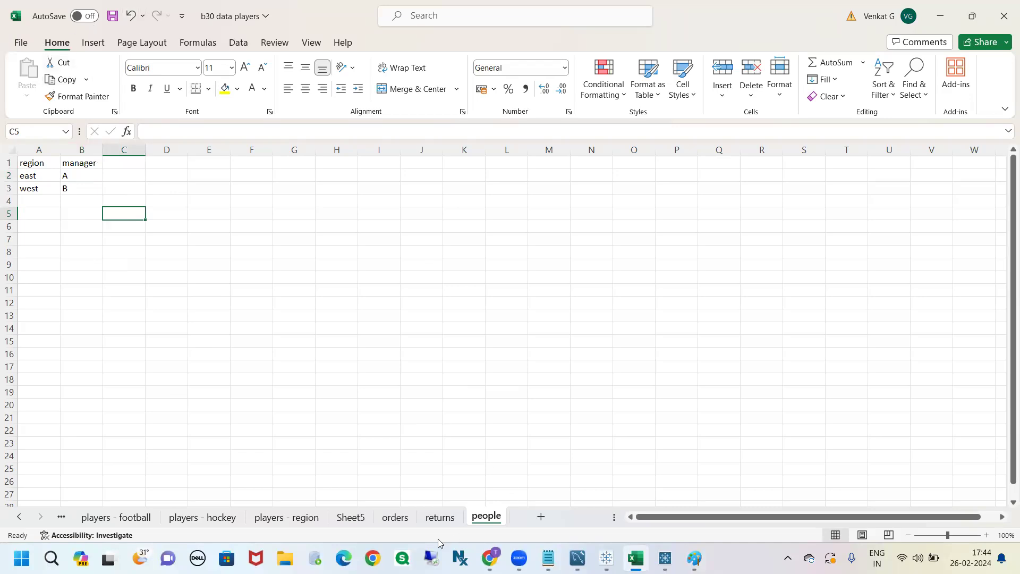
Step: Look through the orders, returns and people sheets, and examine the orders table with its sales and profit columns
left_click(396, 518)
left_click(439, 518)
left_click(486, 516)
left_click(395, 518)
left_click(292, 395)
left_click_drag(45, 167, 297, 199)
left_click(425, 265)
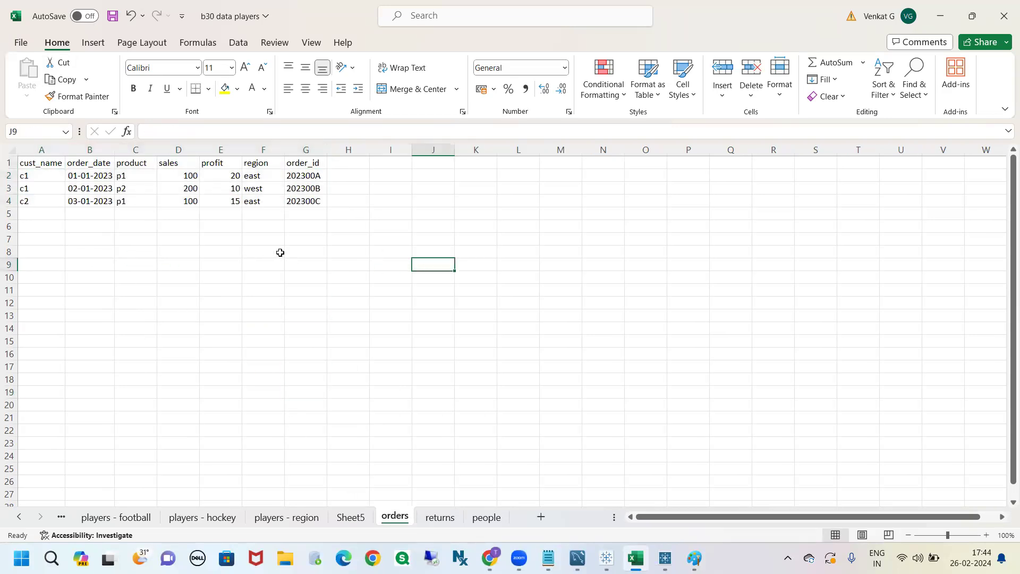
left_click(181, 166)
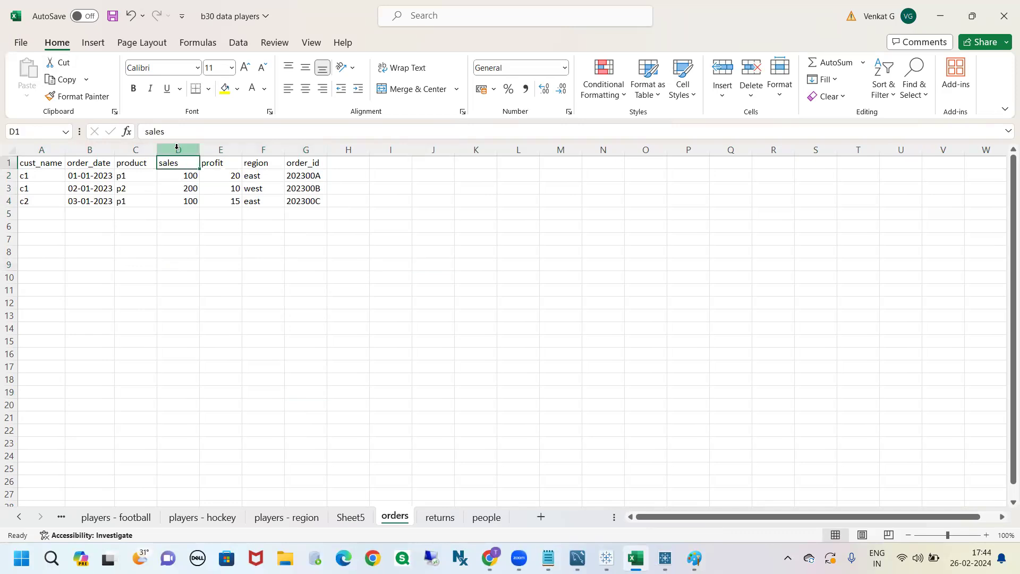
left_click(177, 147)
left_click(223, 152)
Step: Examine the order_id and returned entries in A1:B2 of the returns sheet
left_click(434, 519)
left_click(237, 366)
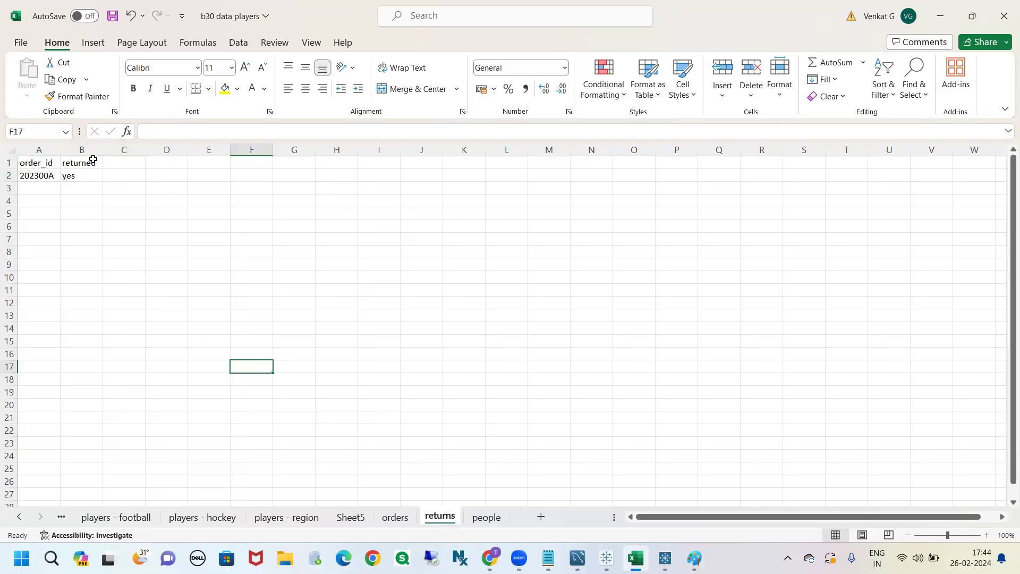
left_click(40, 166)
left_click_drag(40, 166, 68, 174)
left_click(137, 217)
left_click(287, 240)
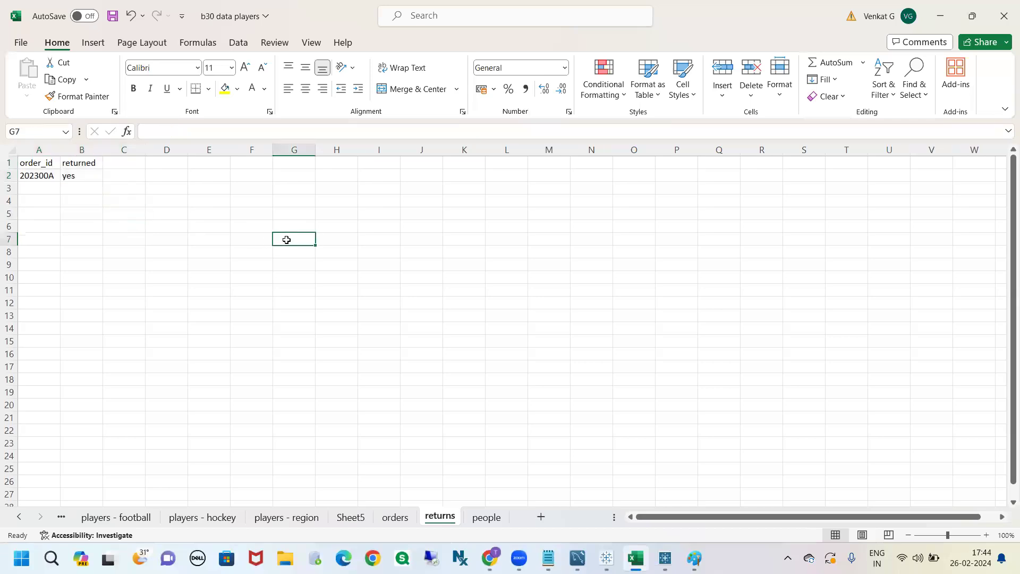
Step: Review the region and manager table on the people sheet and save the workbook
left_click(486, 517)
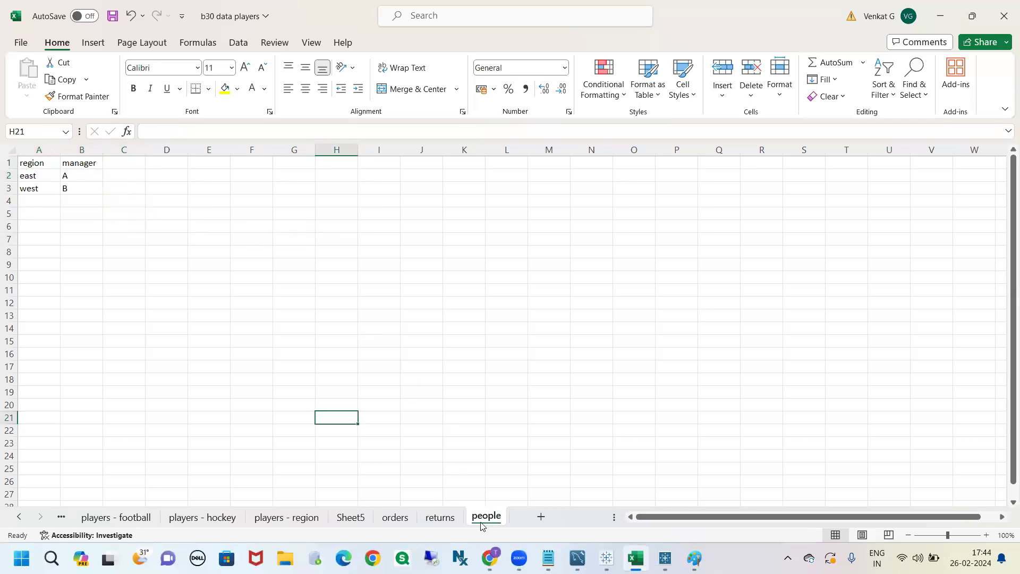
left_click(157, 301)
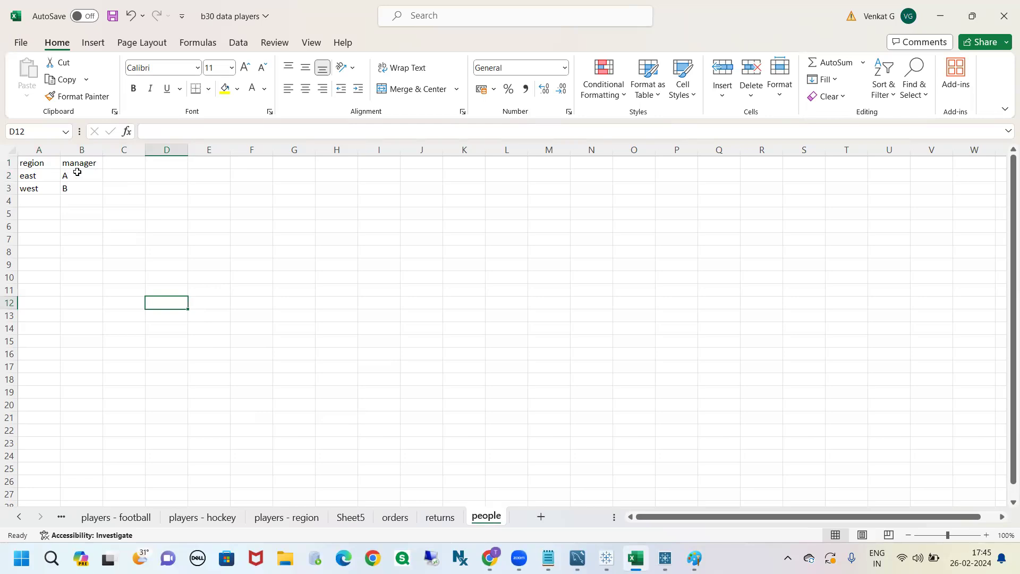
left_click(281, 238)
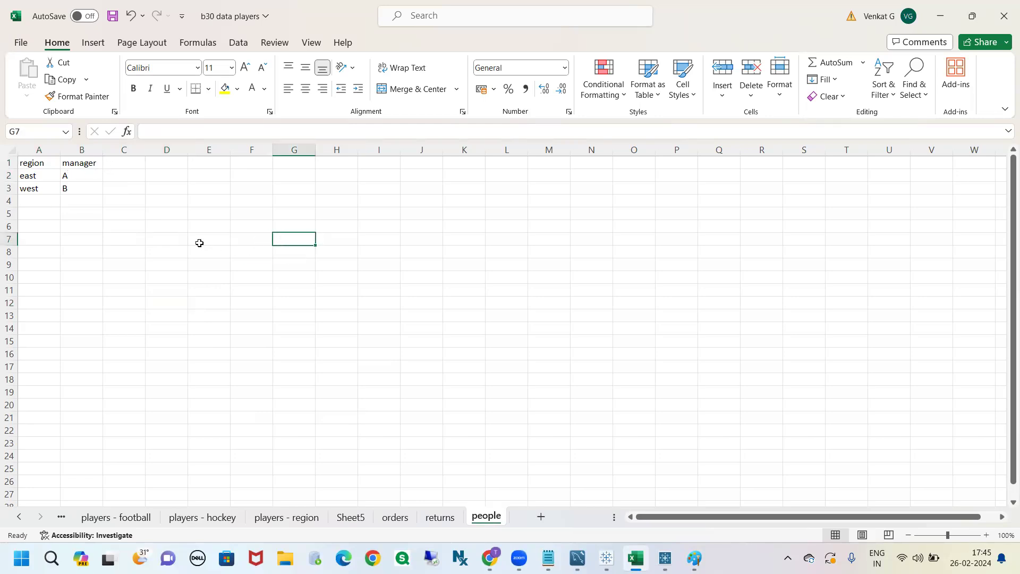
key("ctrl+s")
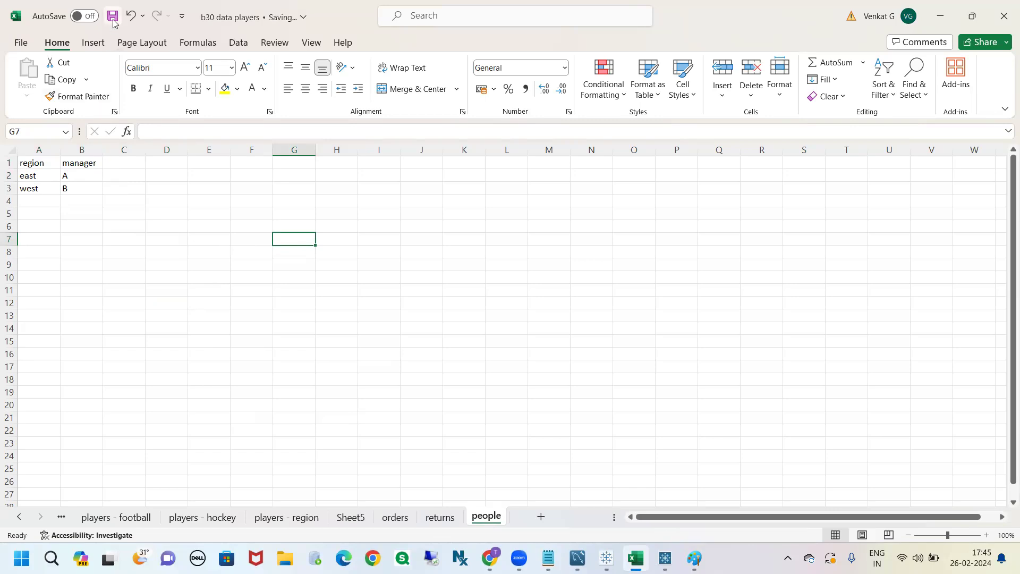
Step: Switch to Tableau to check how Orders relates to People and Returns in Sample - Superstore, and return to Excel
mouse_move(596, 554)
left_click(668, 483)
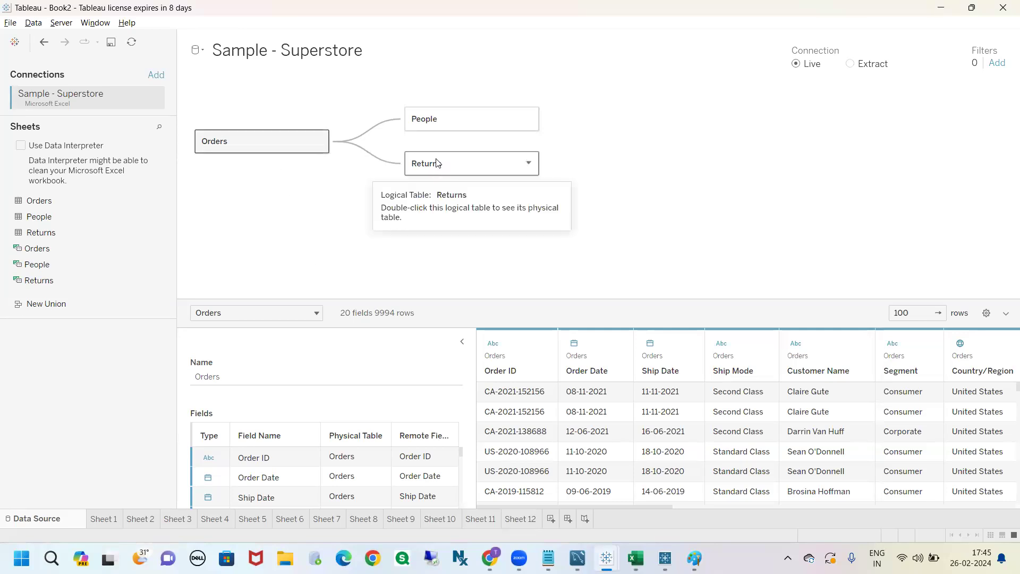
key("alt+Tab")
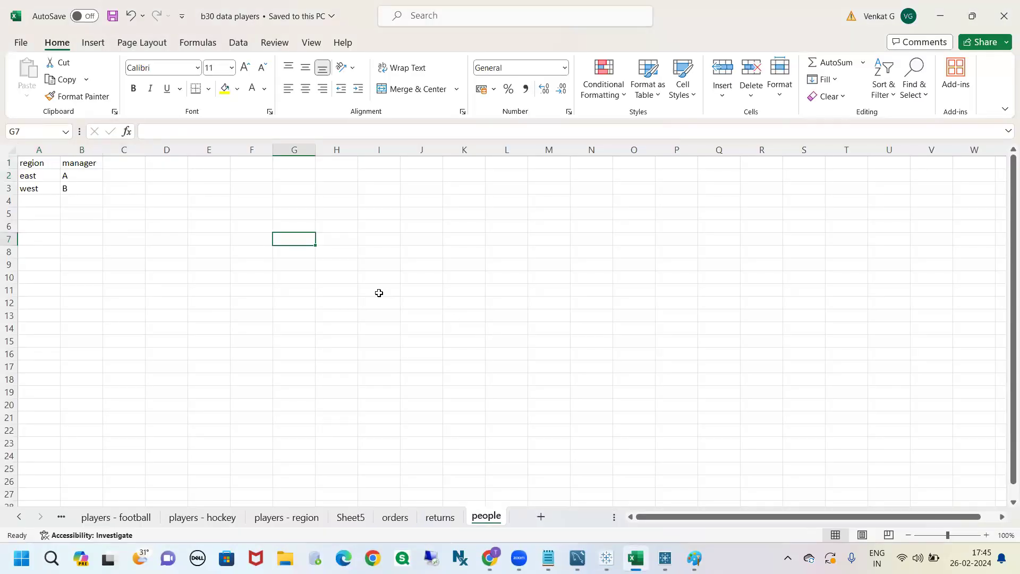
Step: Examine the sales values in D2:D4 of the orders sheet and the returned order's ID on the returns sheet
left_click(395, 517)
left_click(341, 404)
left_click_drag(191, 175, 191, 203)
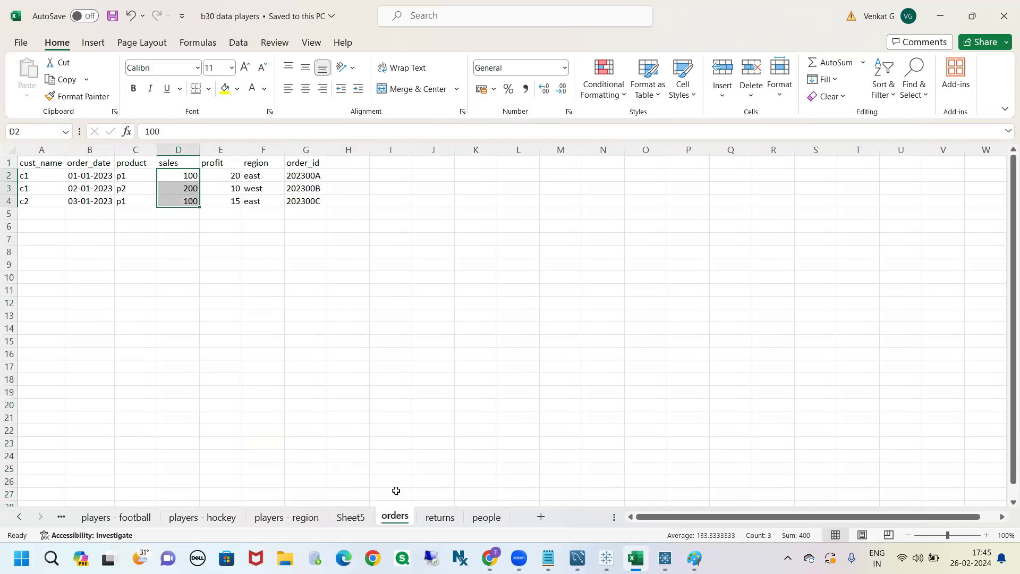
left_click(445, 519)
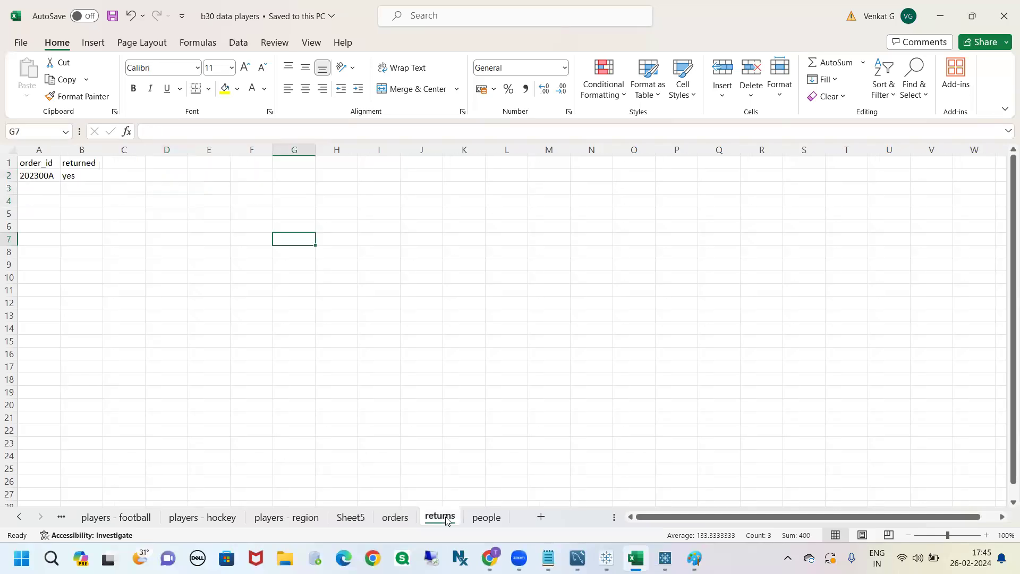
left_click(372, 441)
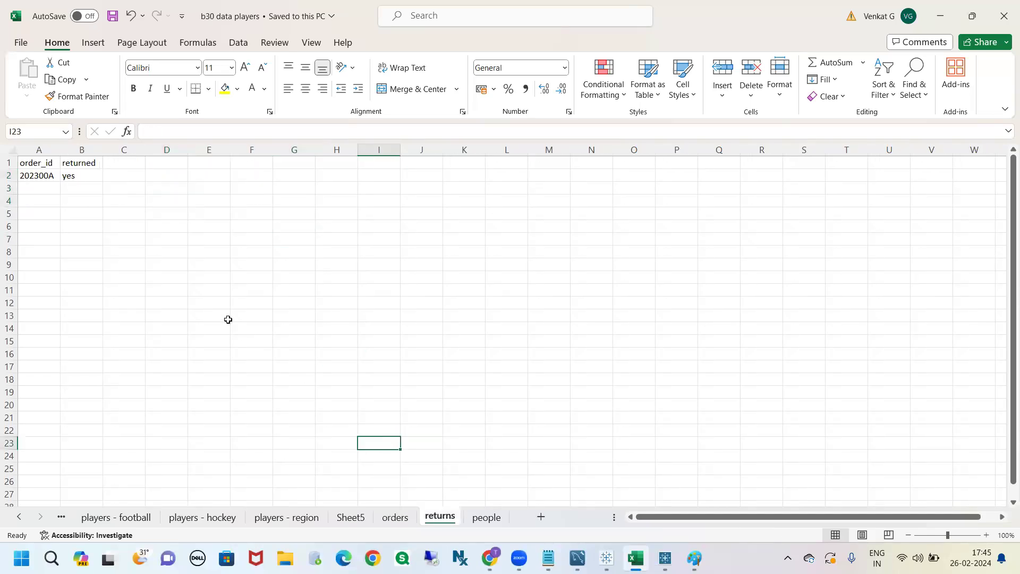
left_click(39, 174)
Step: Compare the sales of the second and third orders in D3:D4 with the returned first order's row on the orders sheet
left_click(395, 518)
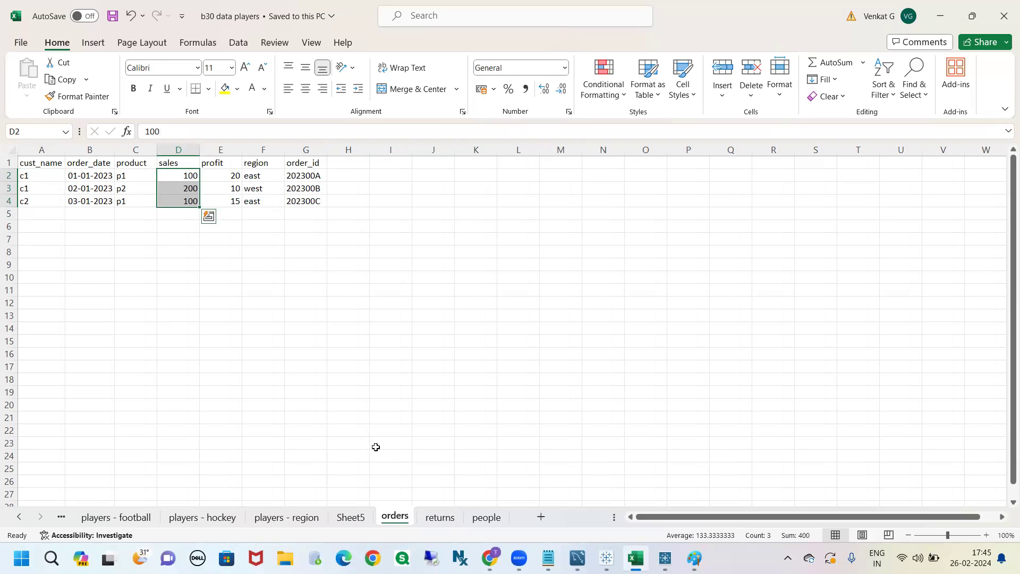
left_click(310, 354)
left_click_drag(188, 188, 187, 201)
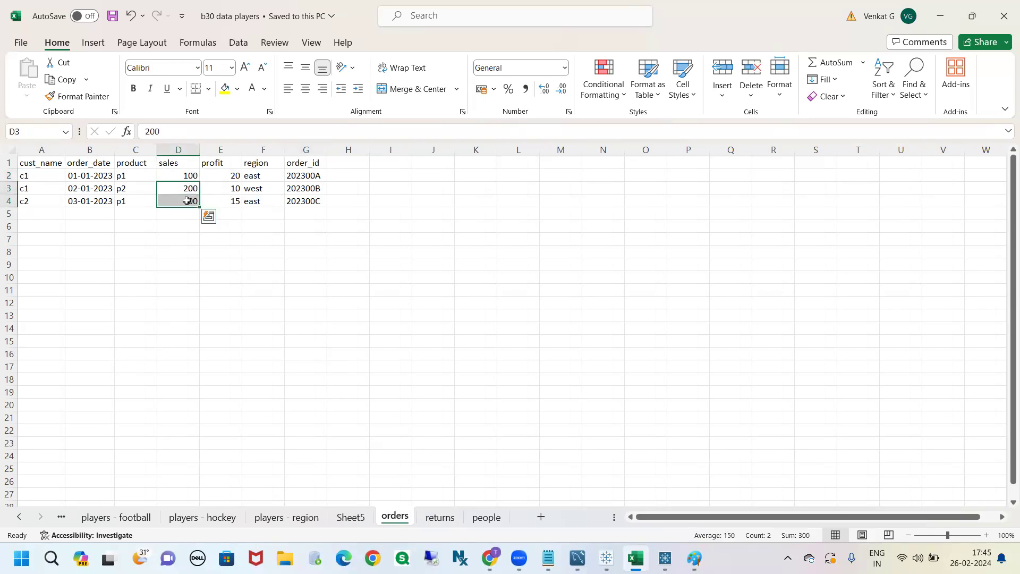
left_click(179, 172)
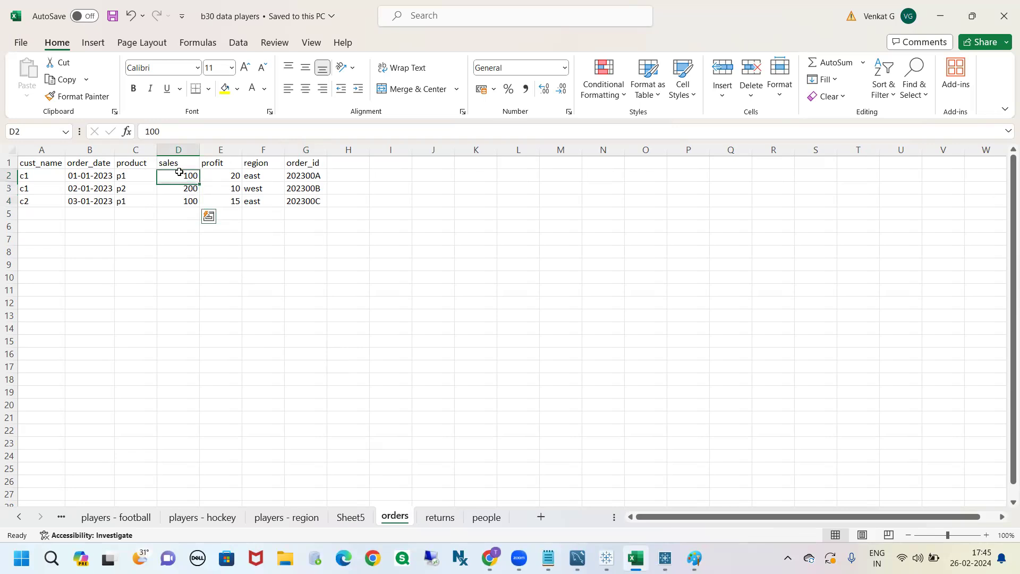
left_click_drag(320, 176, 190, 175)
left_click(350, 243)
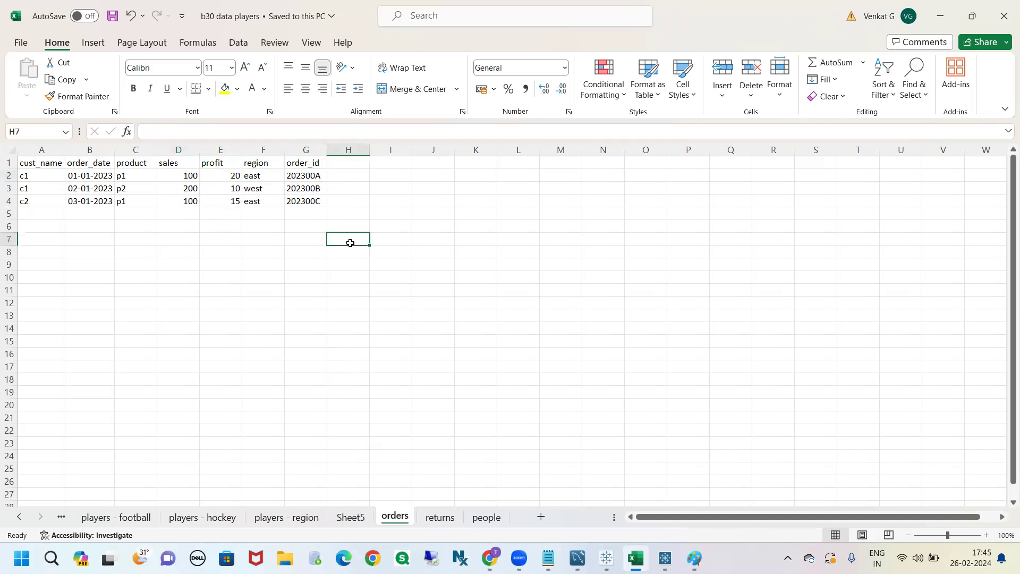
Step: Switch to Tableau, remove the People table from the Sample - Superstore data model, and select the Returns table
key("alt+Tab")
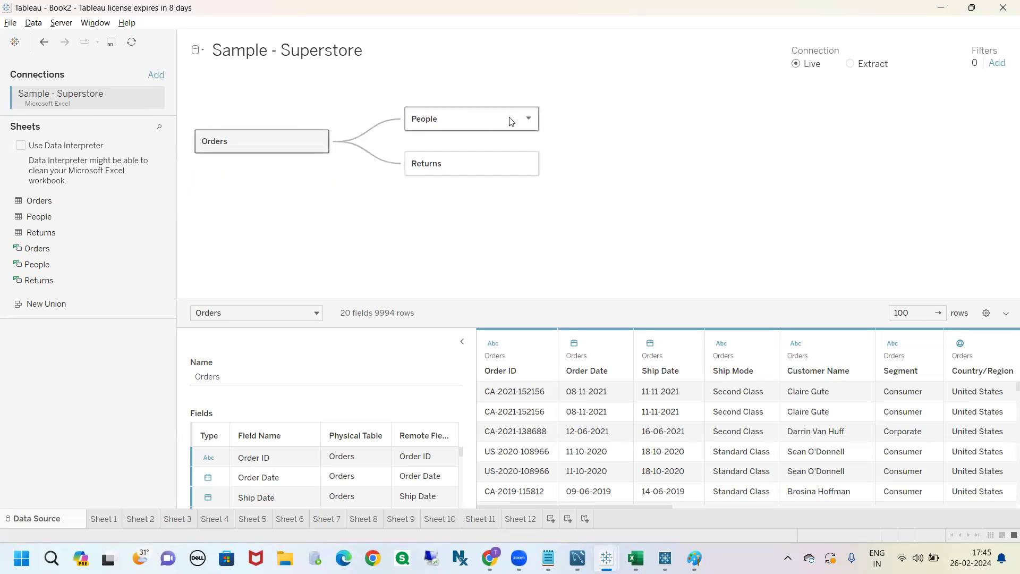
left_click(527, 119)
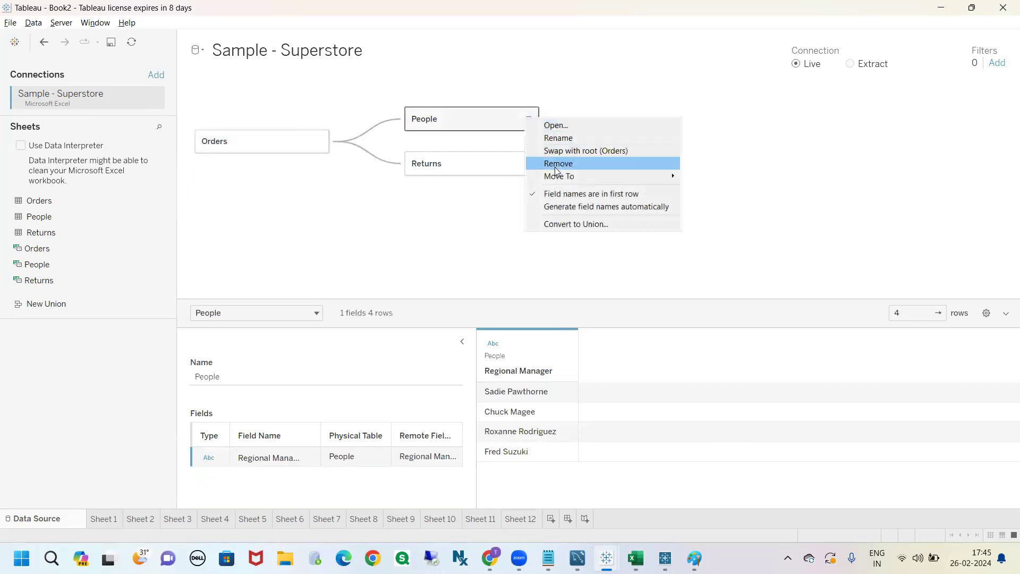
left_click(555, 168)
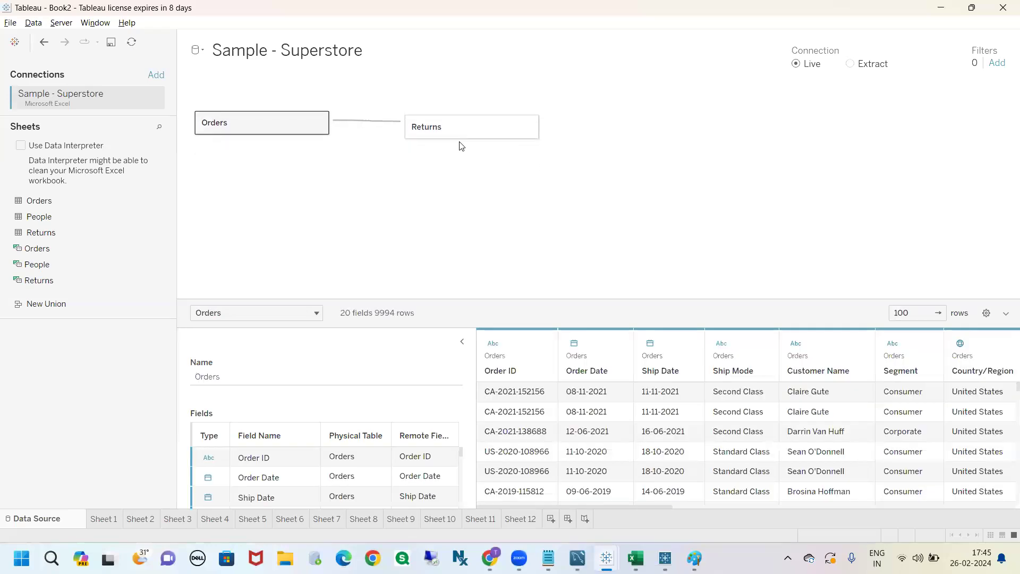
left_click(462, 121)
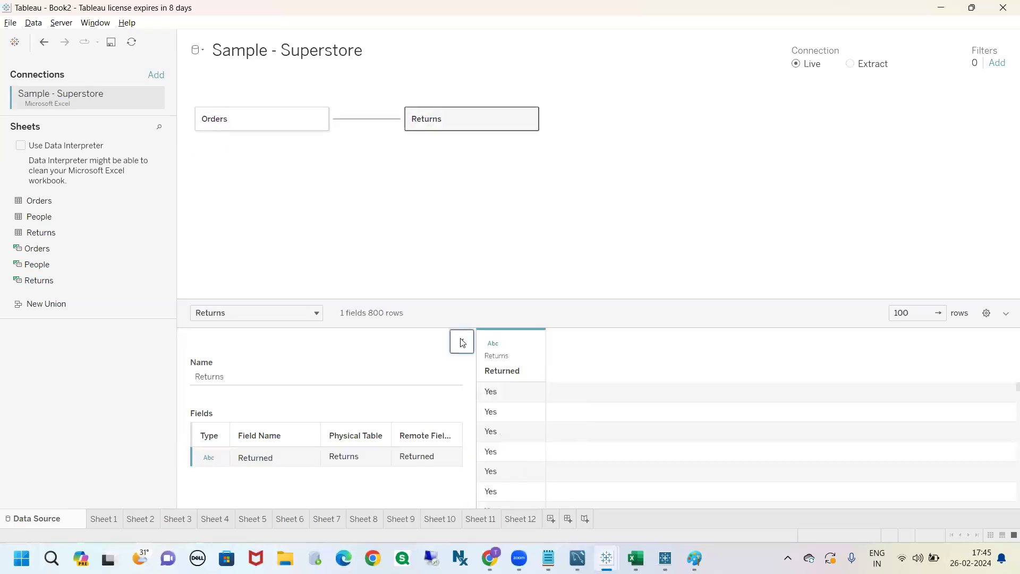
Step: Collapse the Returns table's details and check the options available for its Returned field
left_click(462, 342)
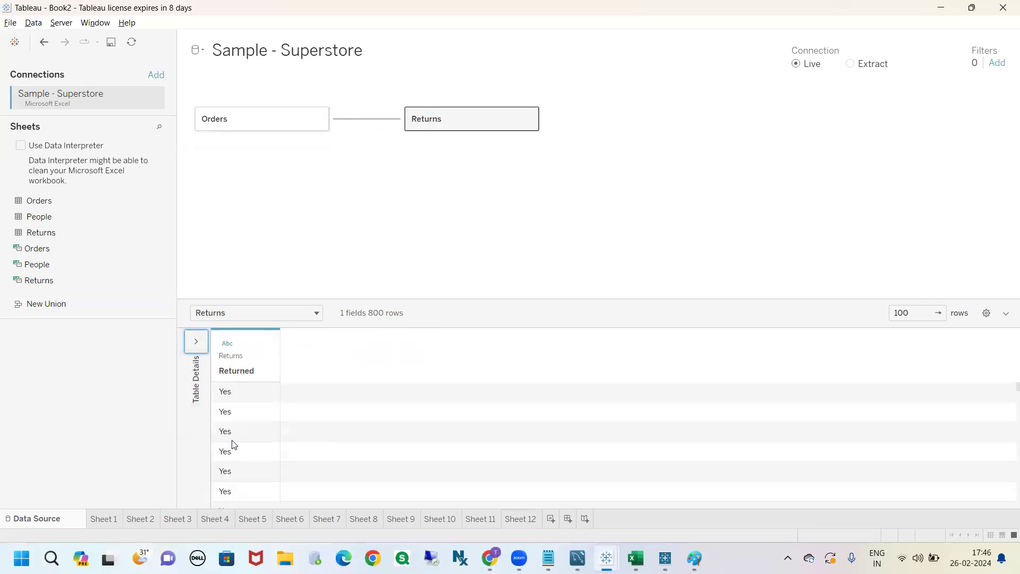
right_click(238, 347)
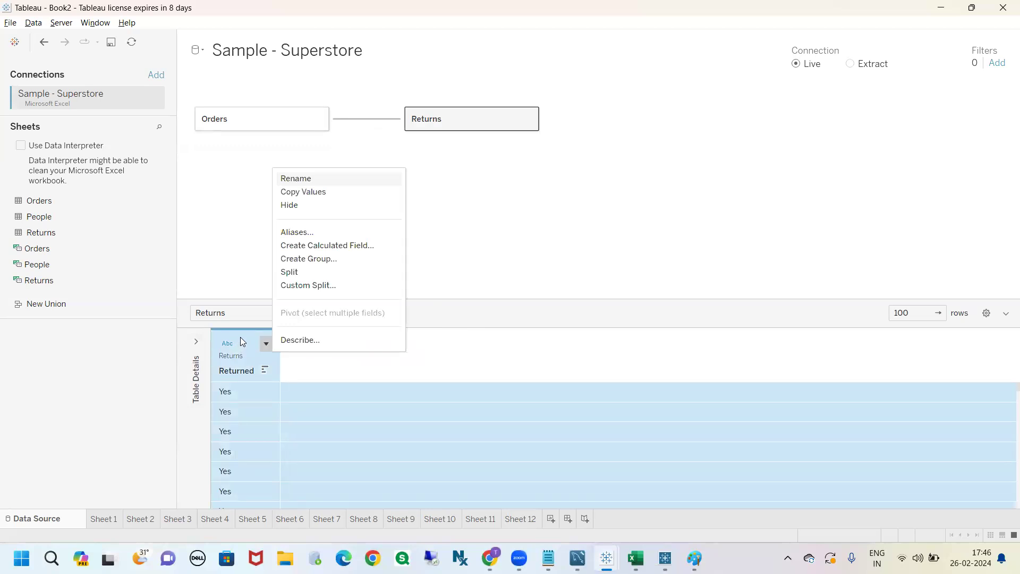
left_click(238, 270)
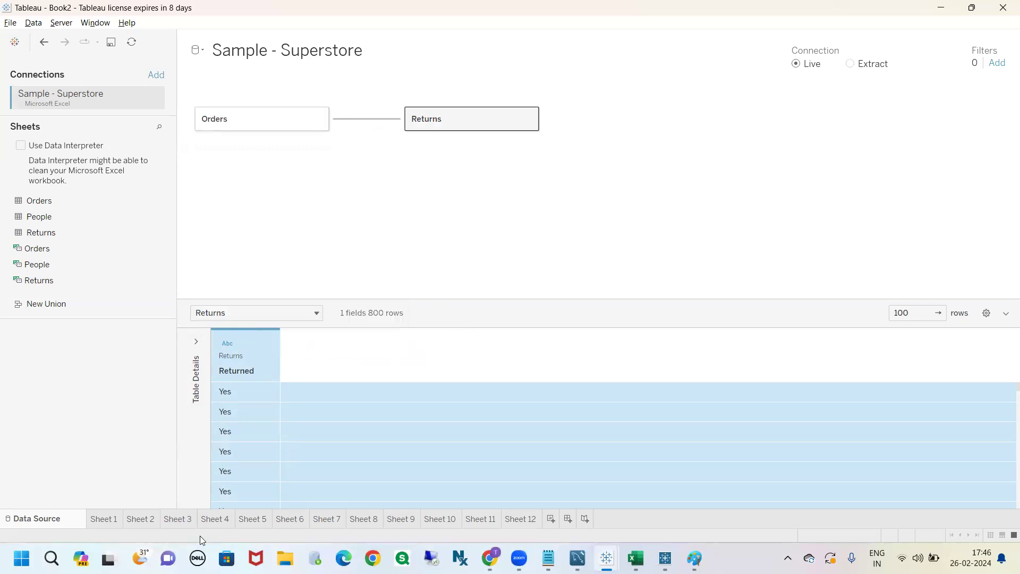
Step: Open Sheet 12 and show the hidden fields of the Sample - Superstore data source
left_click(534, 520)
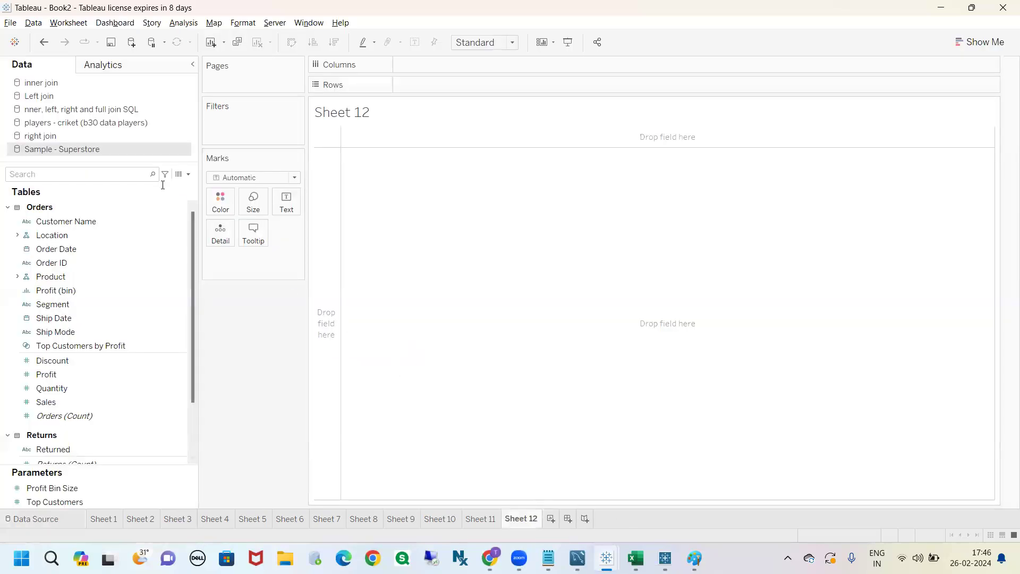
left_click(189, 175)
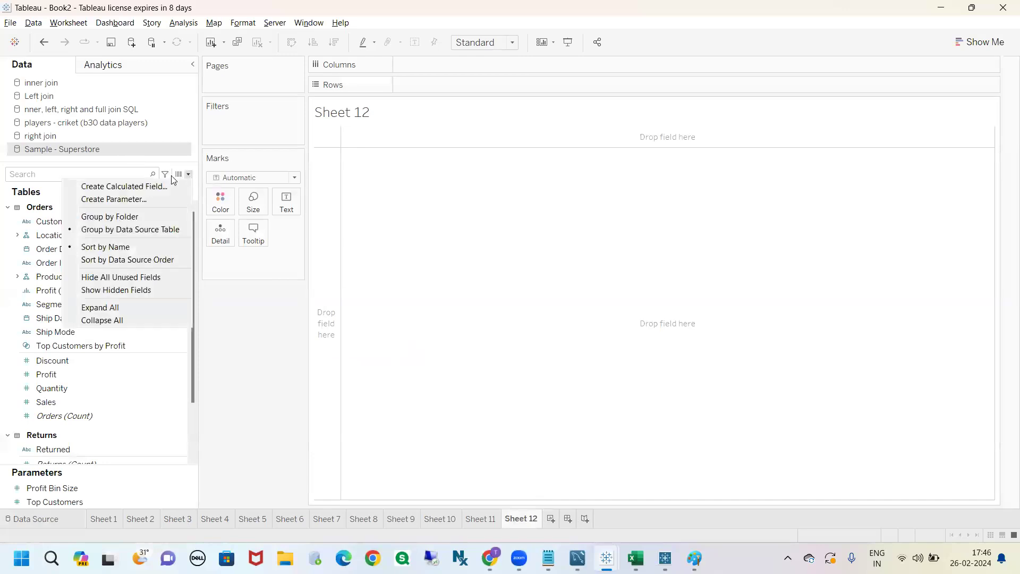
left_click(63, 158)
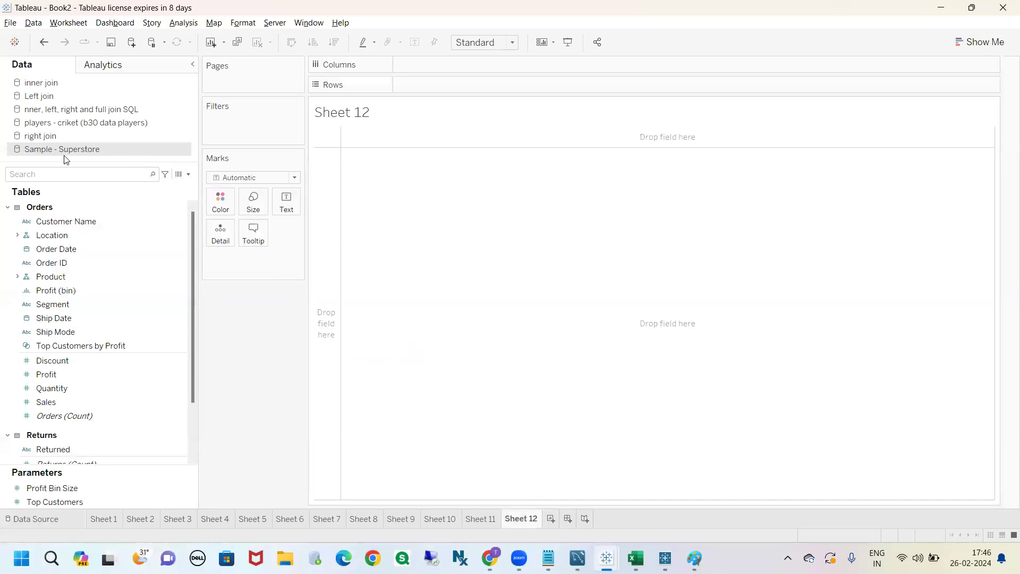
left_click(187, 175)
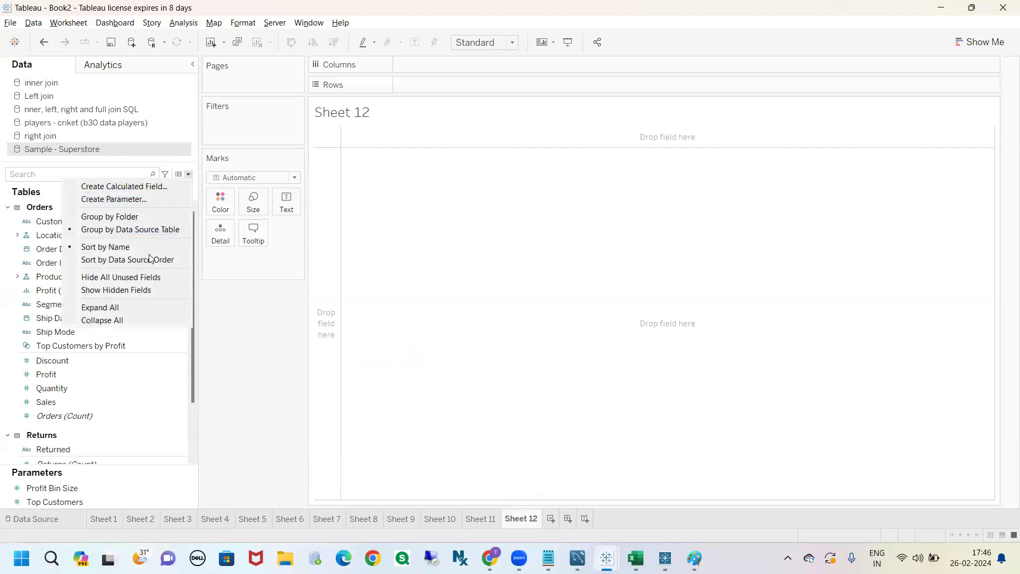
left_click(116, 290)
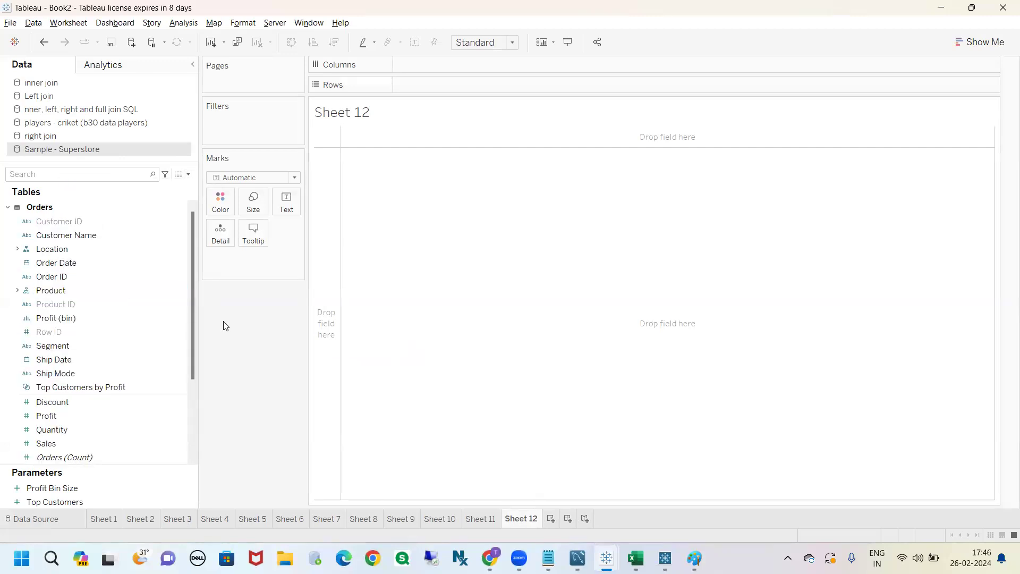
Step: Check the Order ID column of the Returns table on the data source page, and return to Sheet 12
left_click(37, 519)
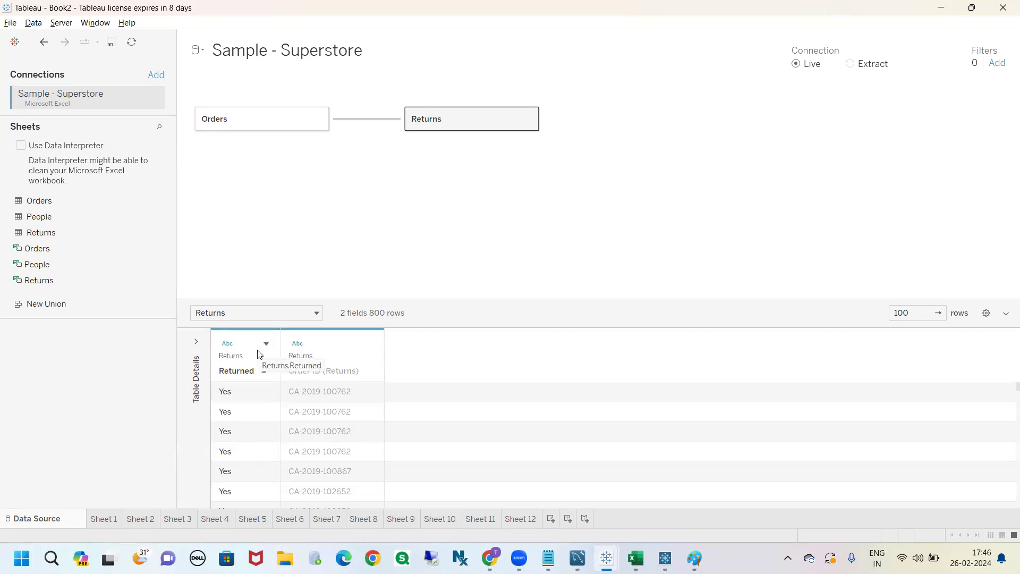
left_click(322, 354)
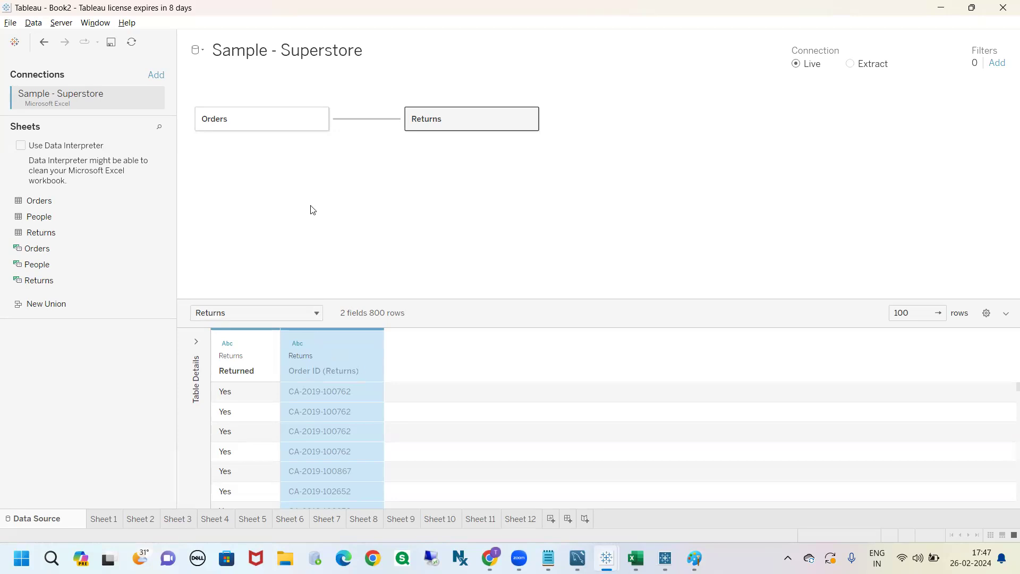
left_click(521, 519)
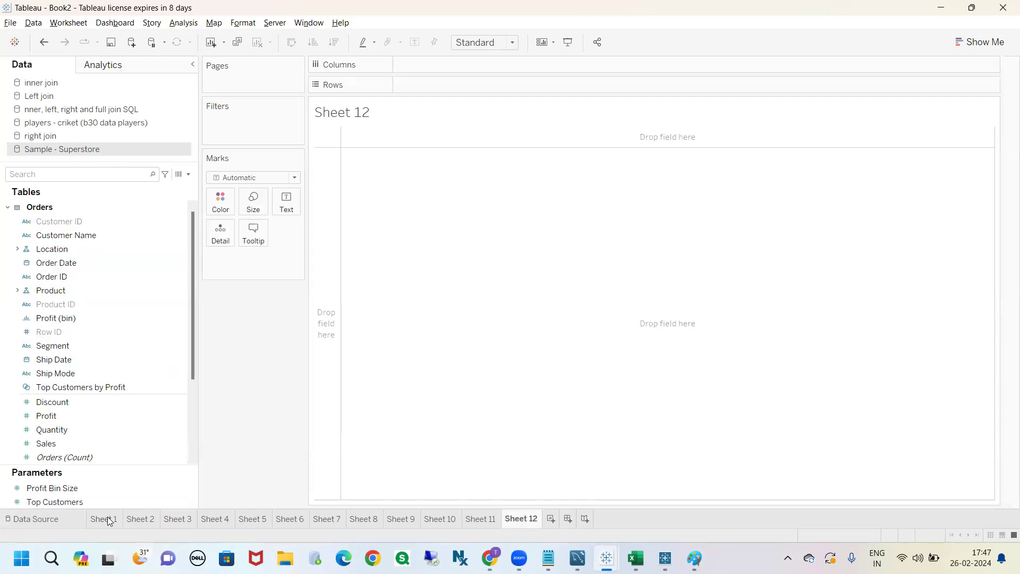
Step: Examine the options of the Sample - Superstore data source and the setting that controls the display of hidden fields
mouse_move(405, 525)
right_click(100, 150)
left_click(264, 355)
left_click(189, 175)
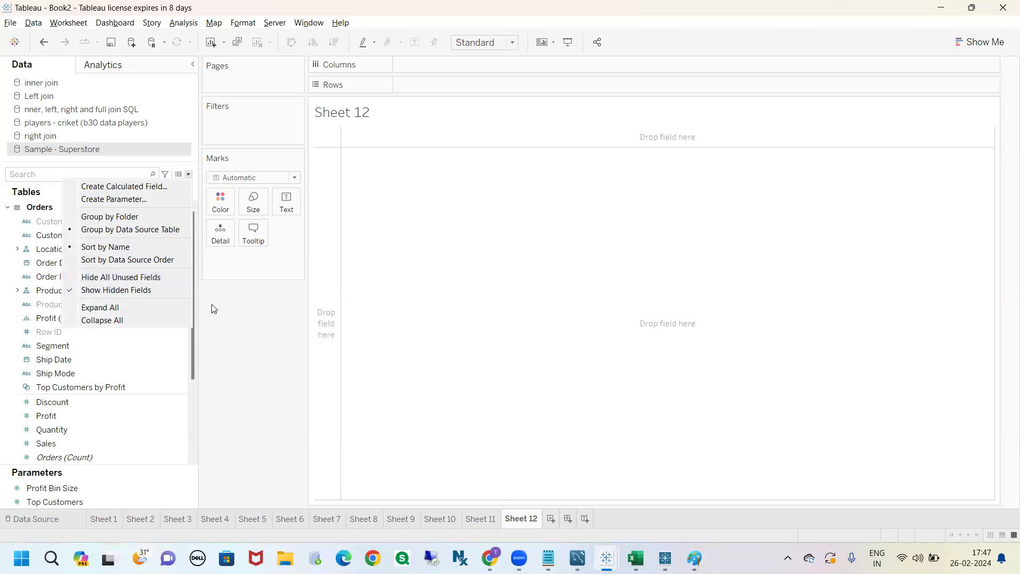
left_click(237, 312)
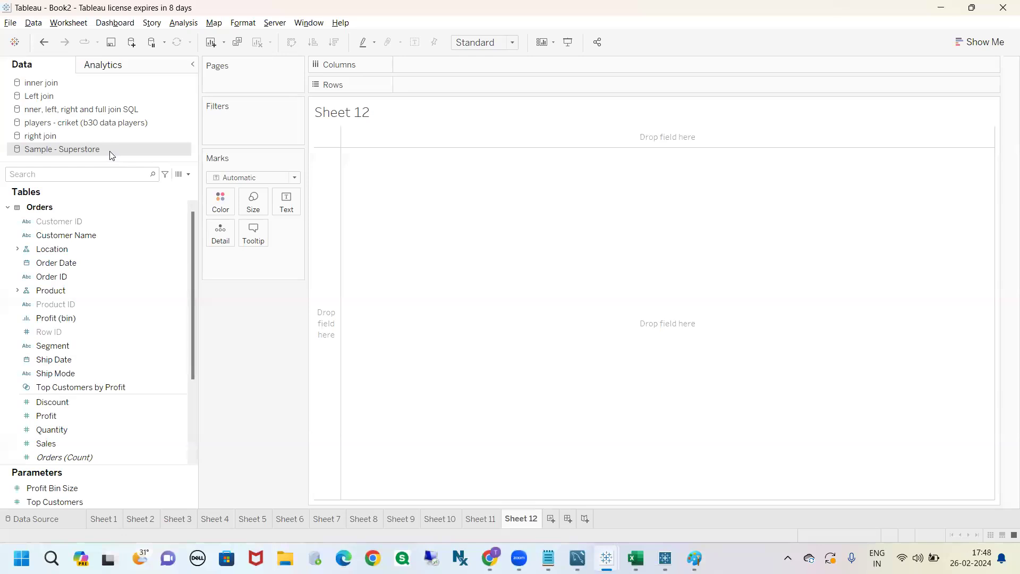
left_click(93, 263)
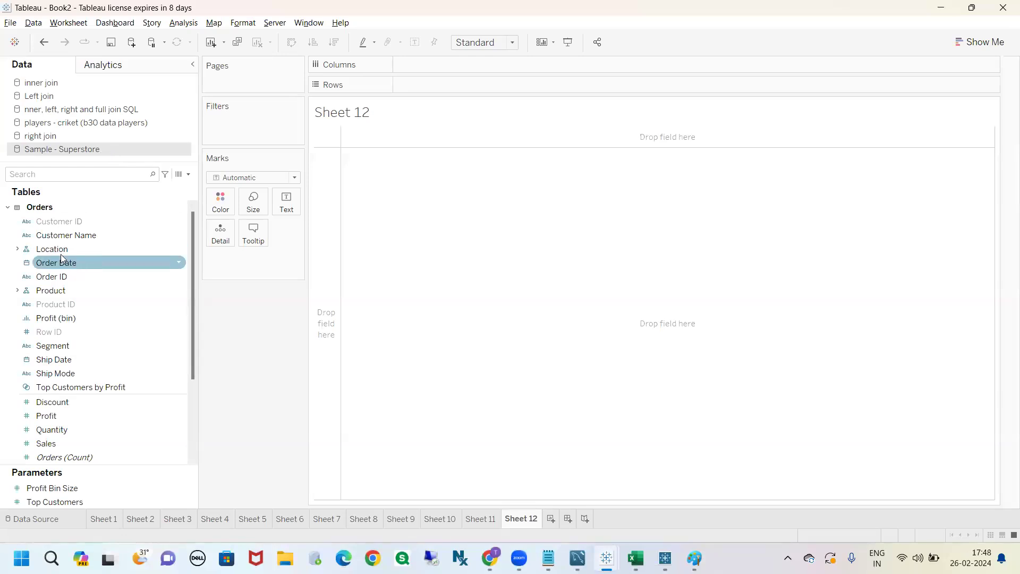
left_click(61, 235)
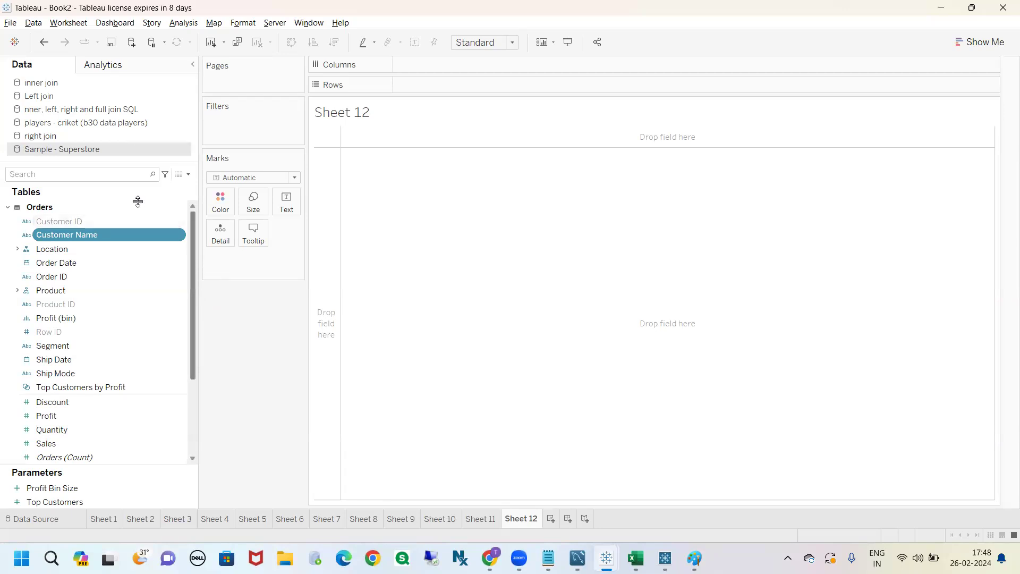
left_click(187, 176)
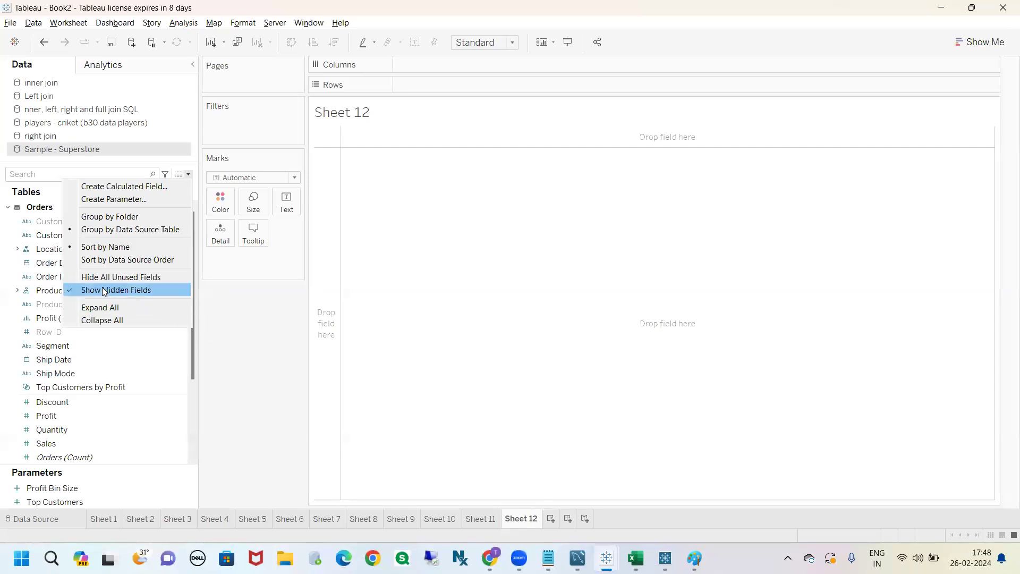
left_click(220, 306)
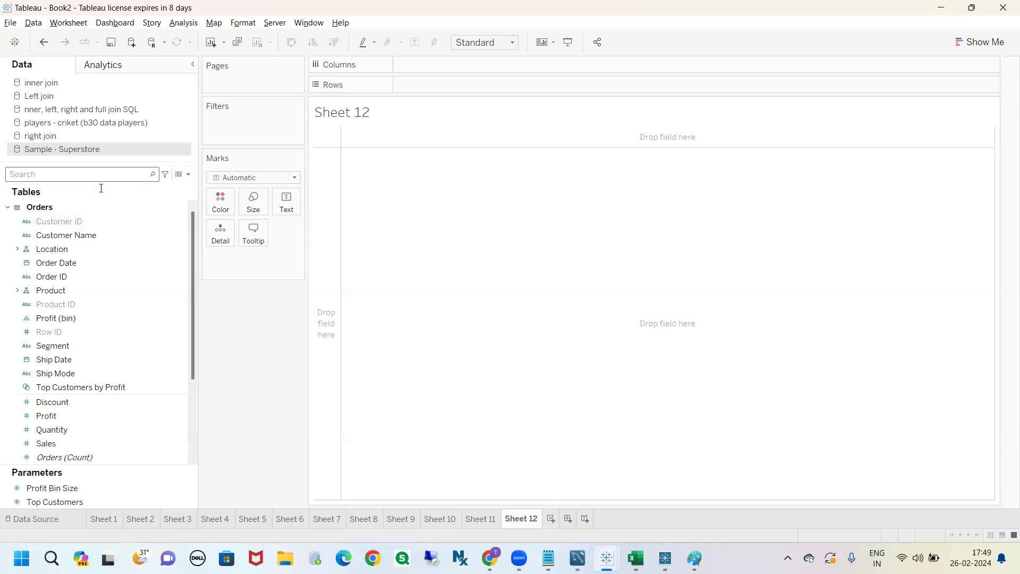
Step: Compare the hidden Customer ID field with Order ID in the Orders table, and check the option for hiding all unused fields
left_click(92, 219)
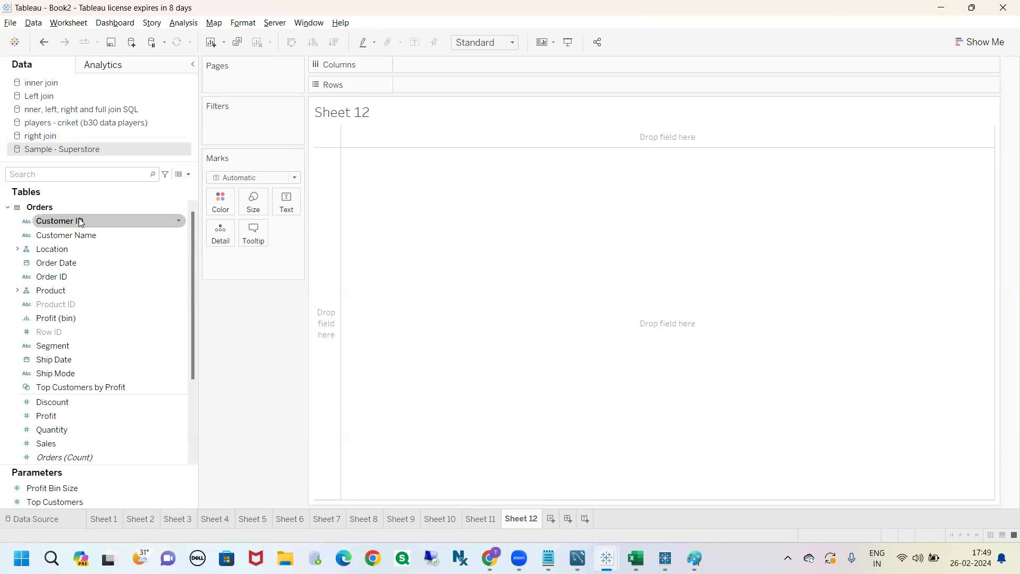
left_click(153, 276, "ctrl")
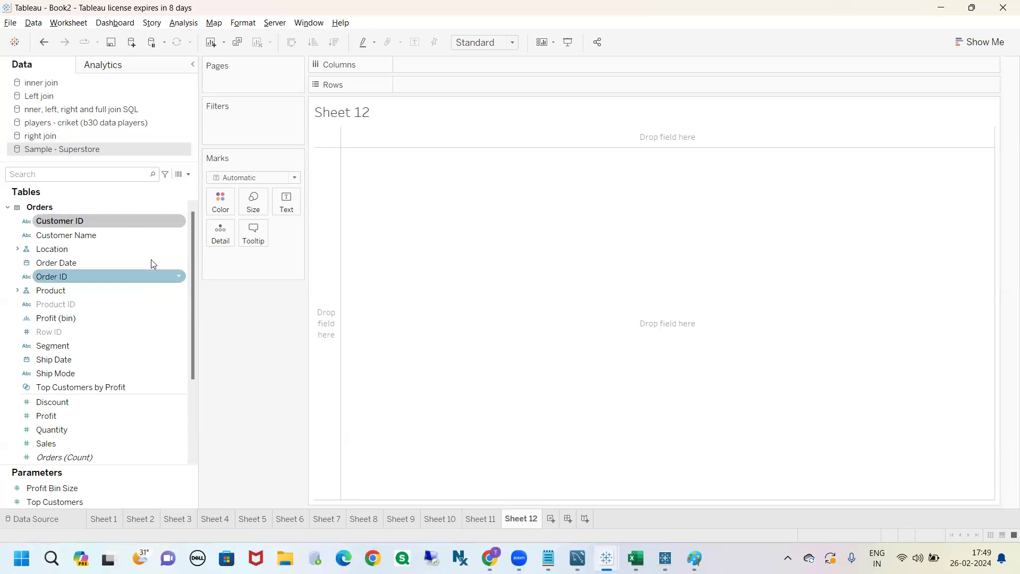
left_click(188, 174)
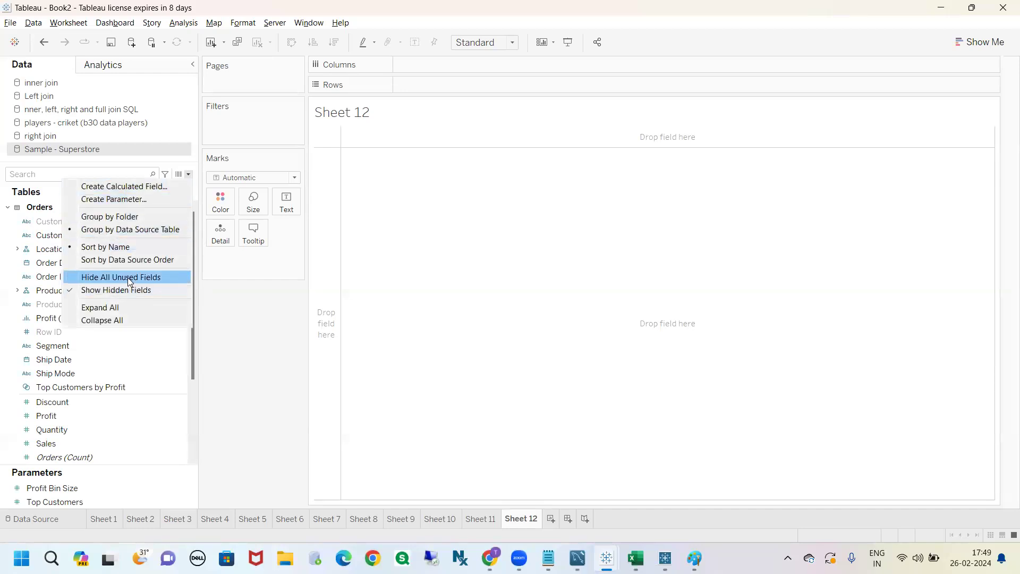
left_click(245, 319)
left_click(81, 225)
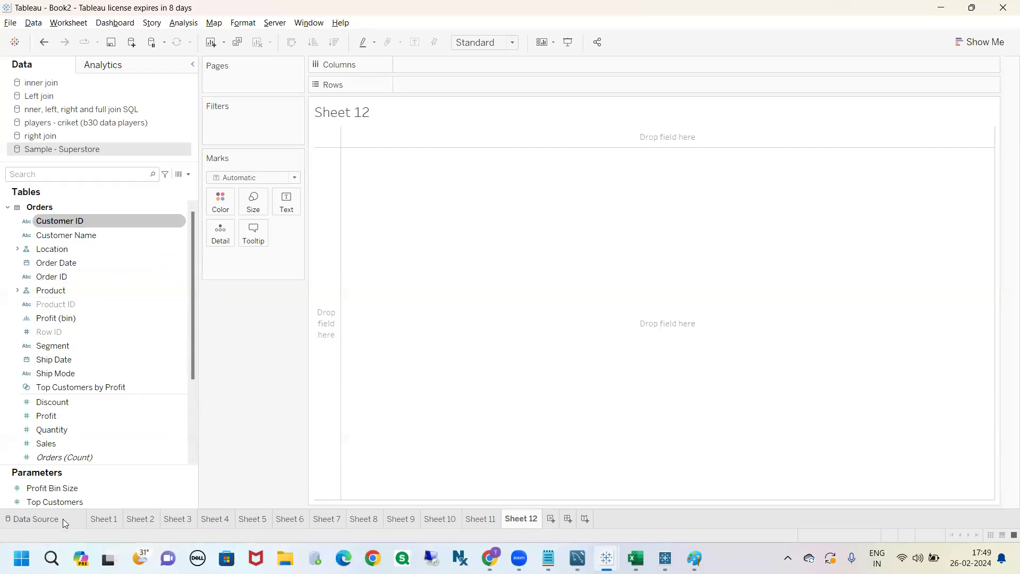
Step: Remove the Returns table from the Sample - Superstore data model, leaving only Orders
left_click(36, 519)
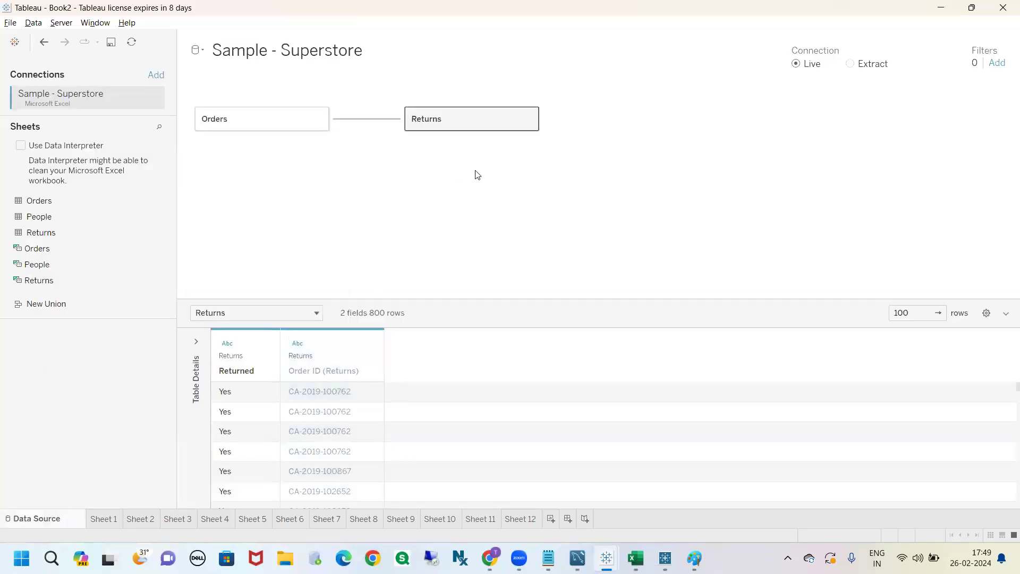
left_click(529, 119)
left_click(434, 180)
left_click(530, 119)
left_click(553, 168)
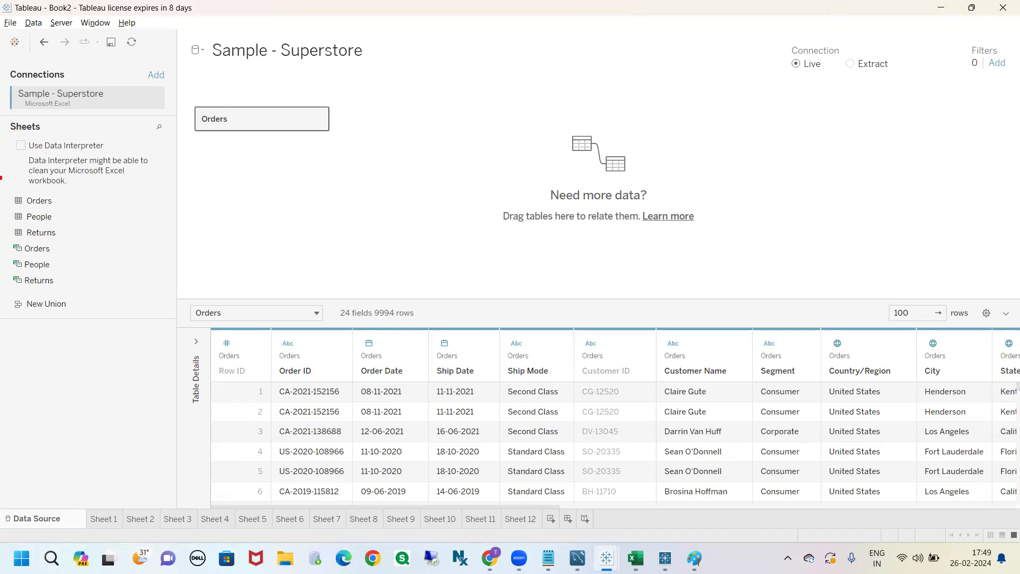
left_click_drag(15, 145, 48, 130)
key("Escape")
Step: Switch to the orders sheet in Excel and inspect the empty column H and row 5 bordering the table
left_click(636, 558)
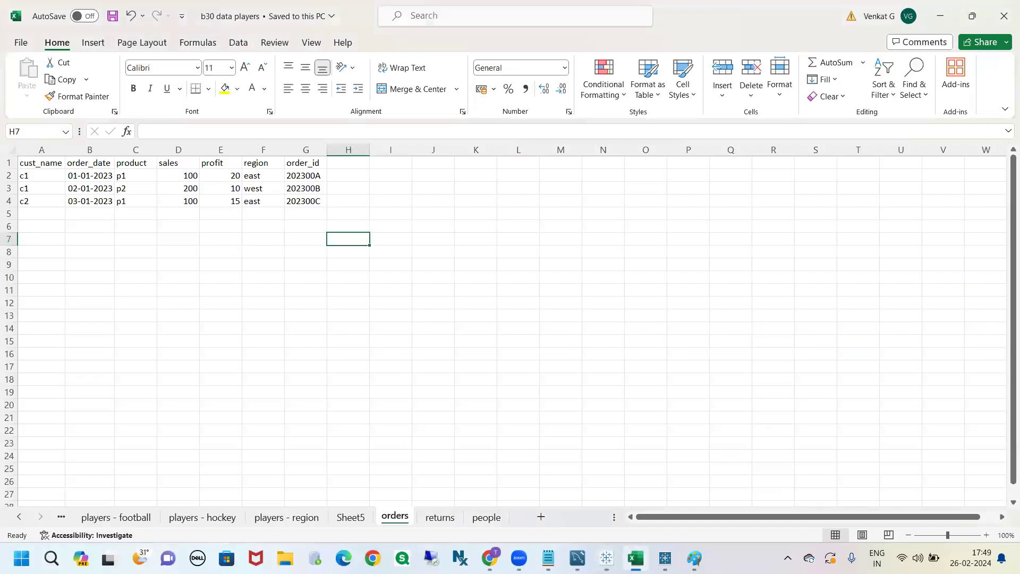
left_click(290, 320)
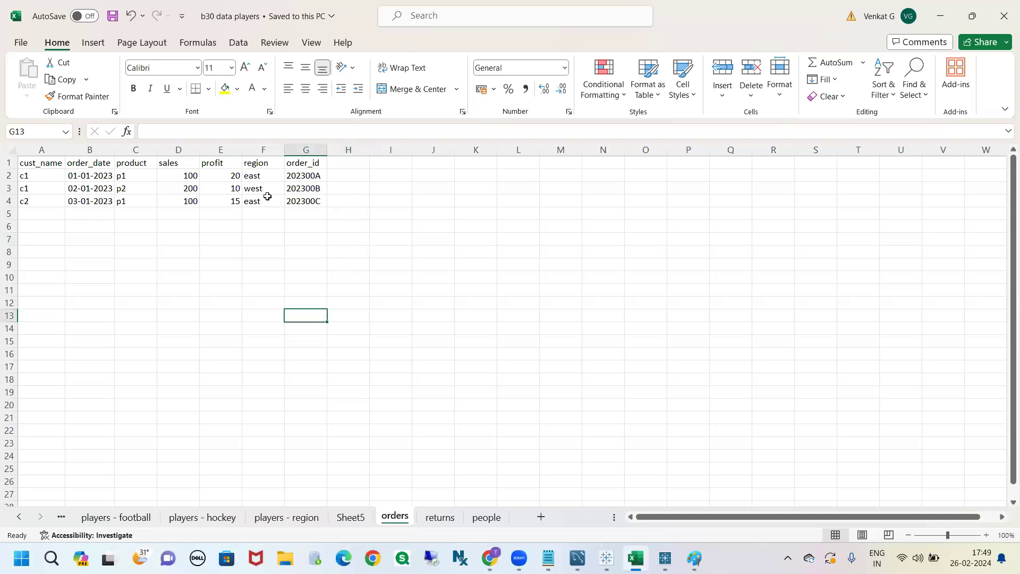
left_click(344, 150)
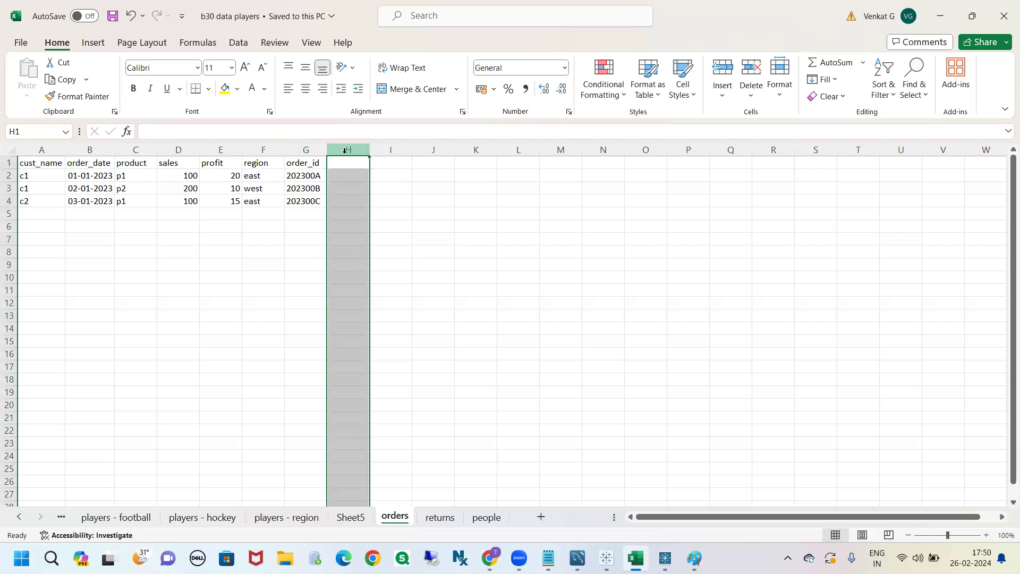
left_click(8, 214)
Step: Copy the orders table in A1:G5 to D6, undo the paste and clear the copy selection
left_click_drag(43, 163, 292, 211)
key("ctrl+c")
left_click(171, 228)
key("ctrl+v")
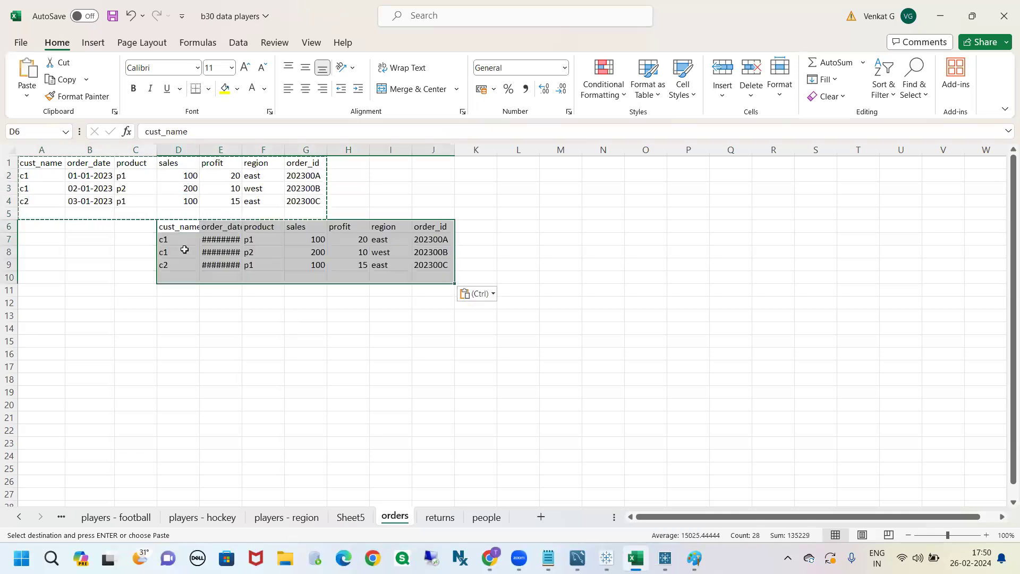
double_click(461, 342)
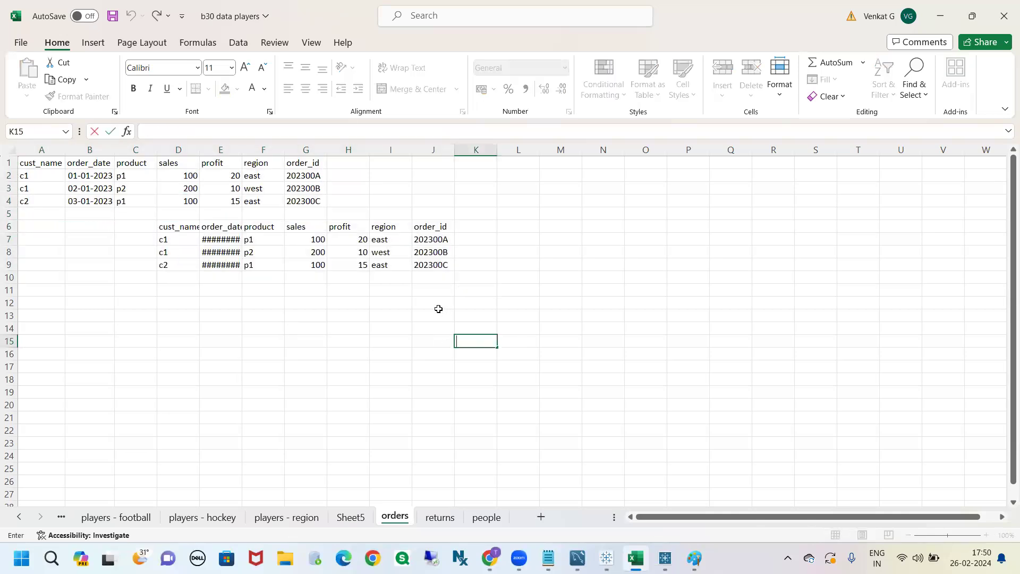
left_click(426, 307)
key("ctrl+z")
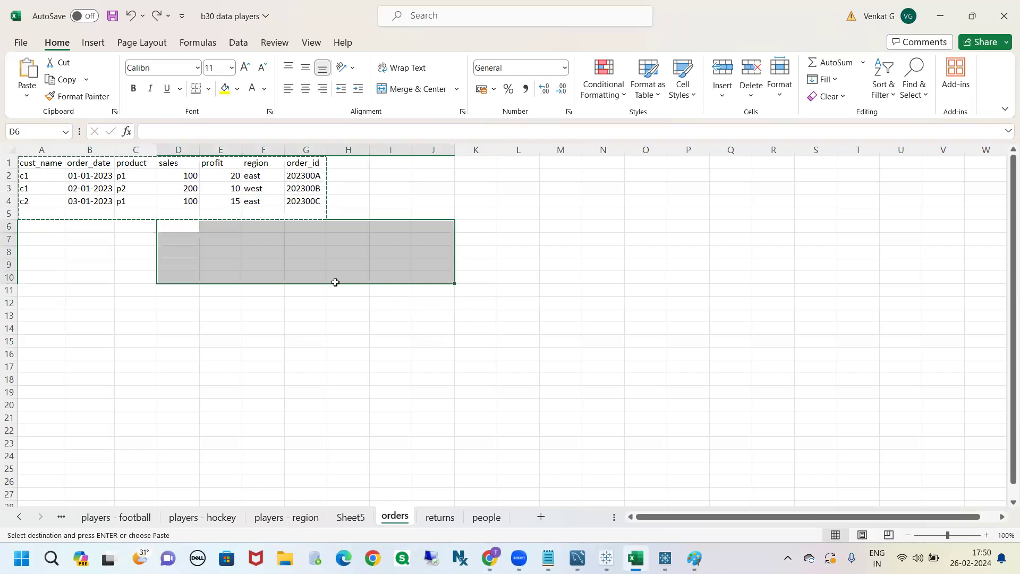
left_click_drag(45, 162, 287, 216)
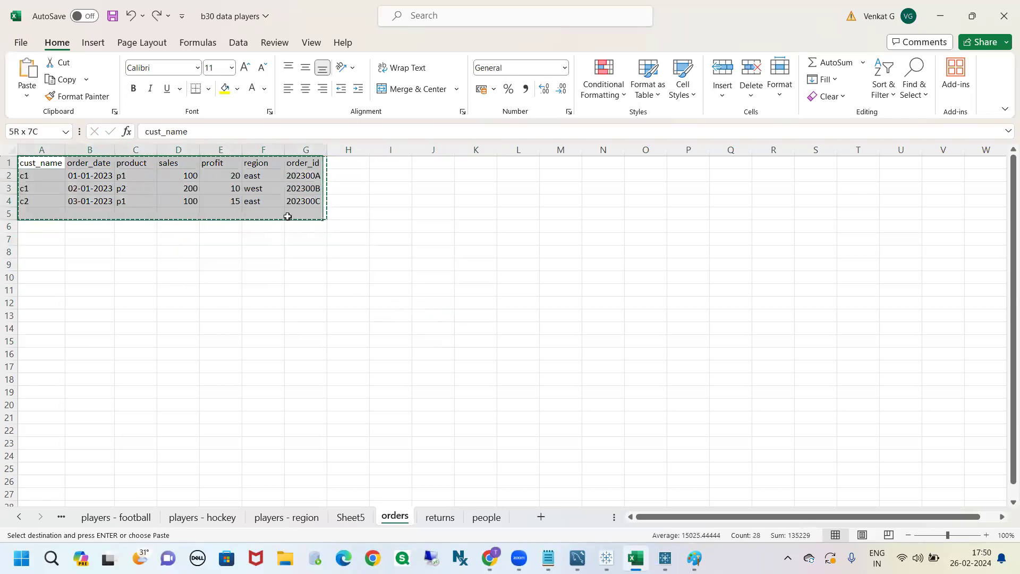
left_click(476, 163)
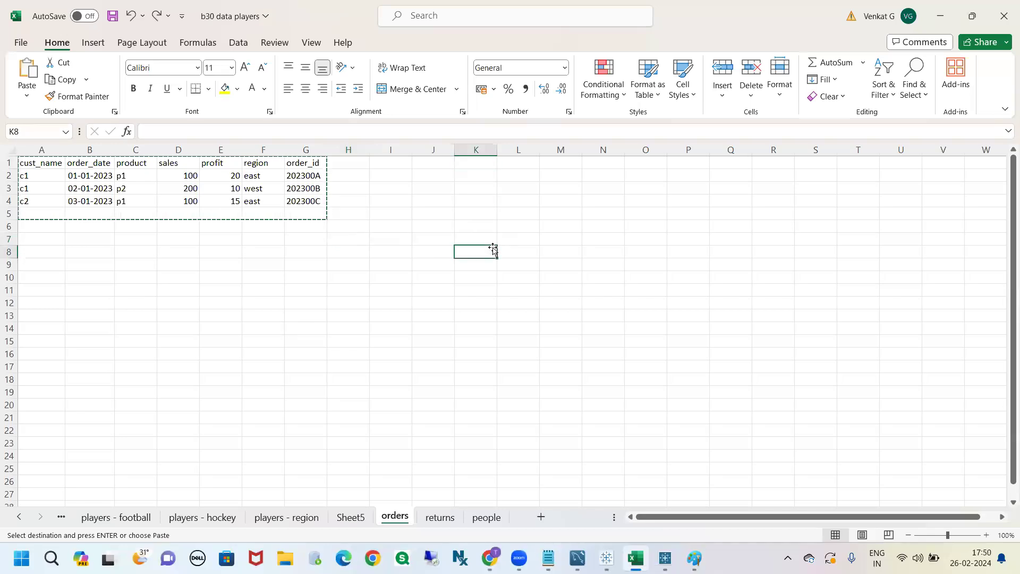
key("Escape")
left_click(371, 237)
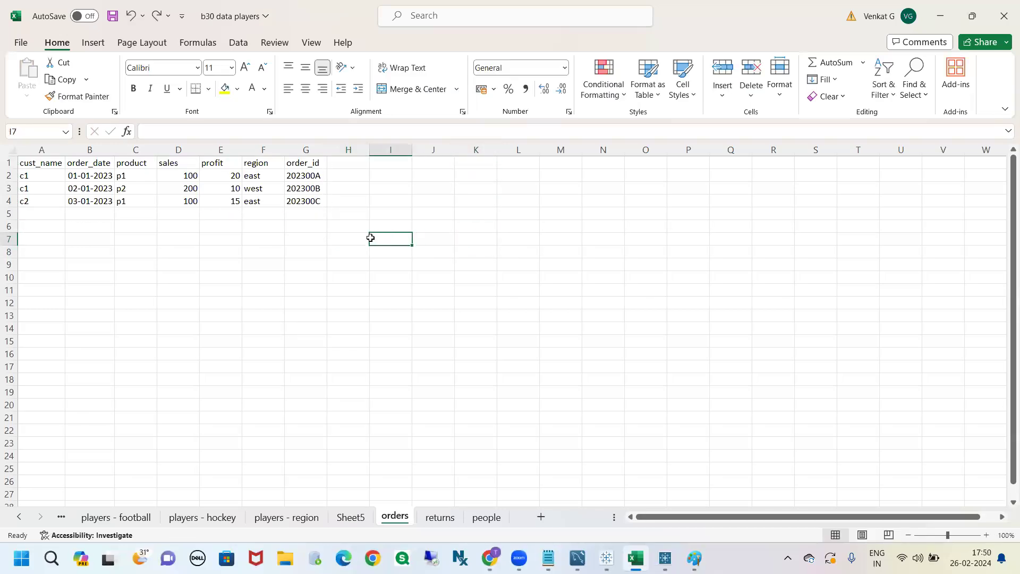
Step: Insert two blank columns before the cust_name column on the orders sheet
right_click(53, 152)
left_click(99, 286)
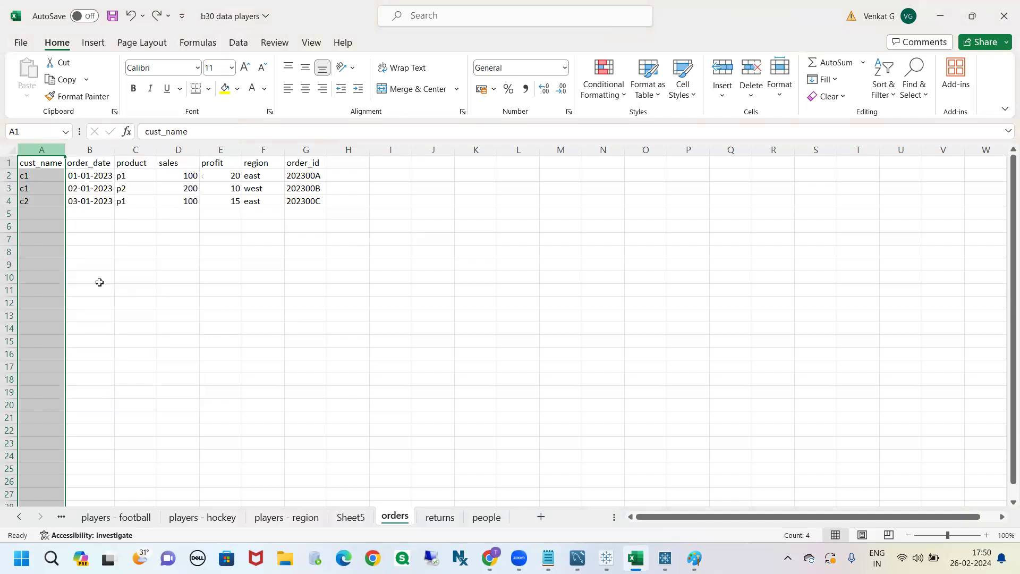
left_click(136, 276)
left_click(89, 150)
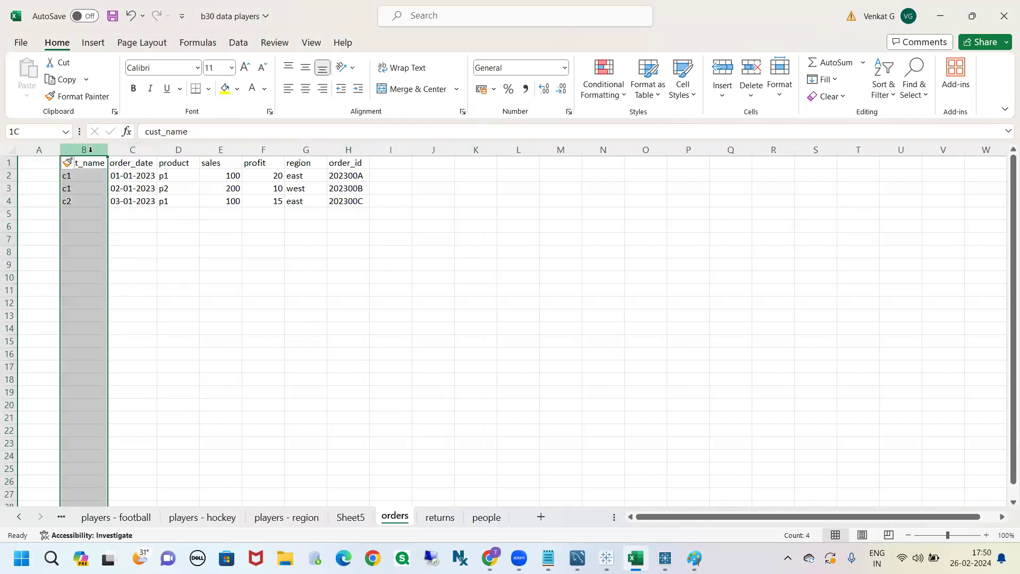
right_click(89, 150)
left_click(140, 284)
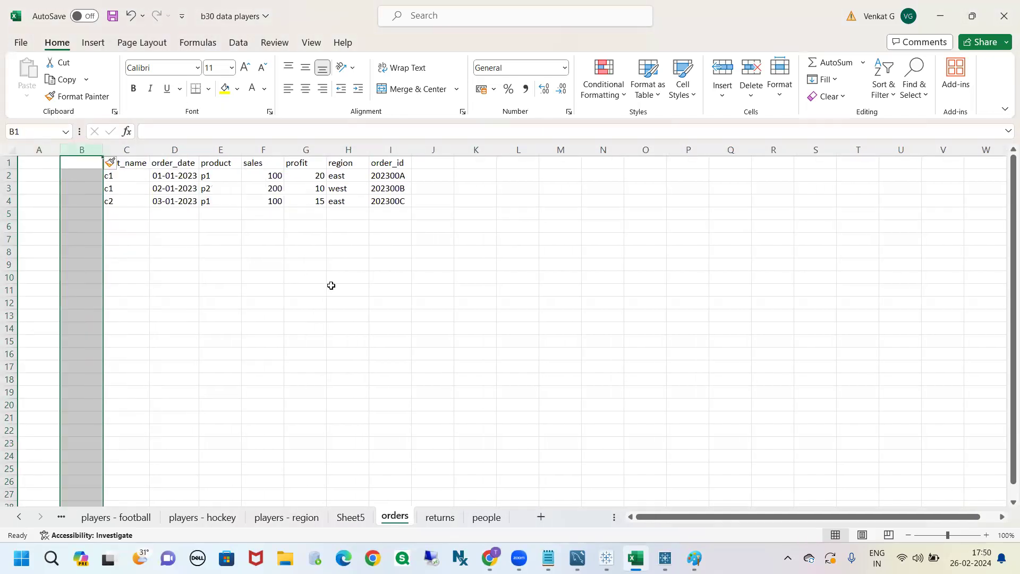
Step: Insert a blank row above the header row of the orders table
left_click(331, 286)
right_click(11, 165)
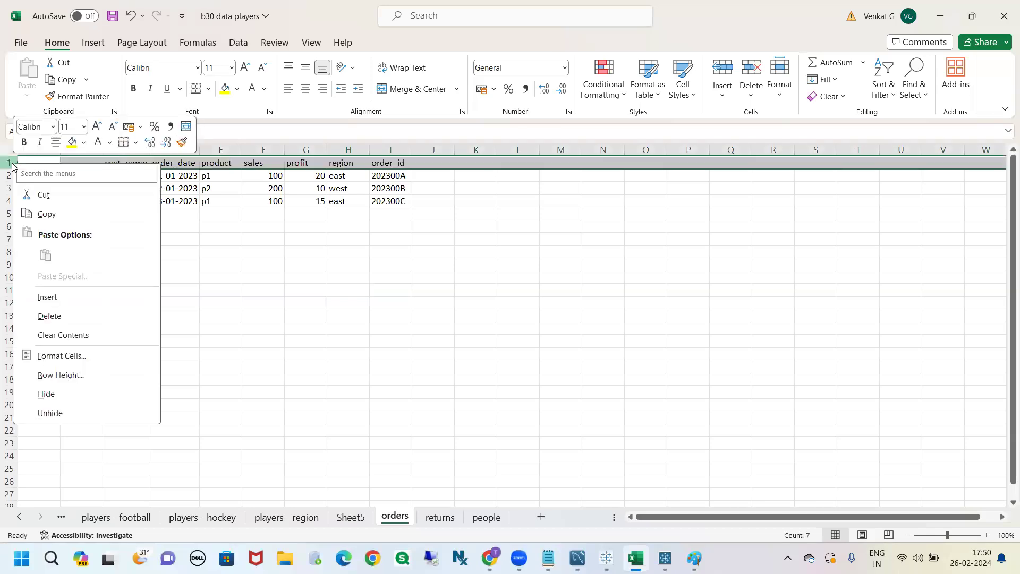
left_click(51, 294)
left_click(256, 276)
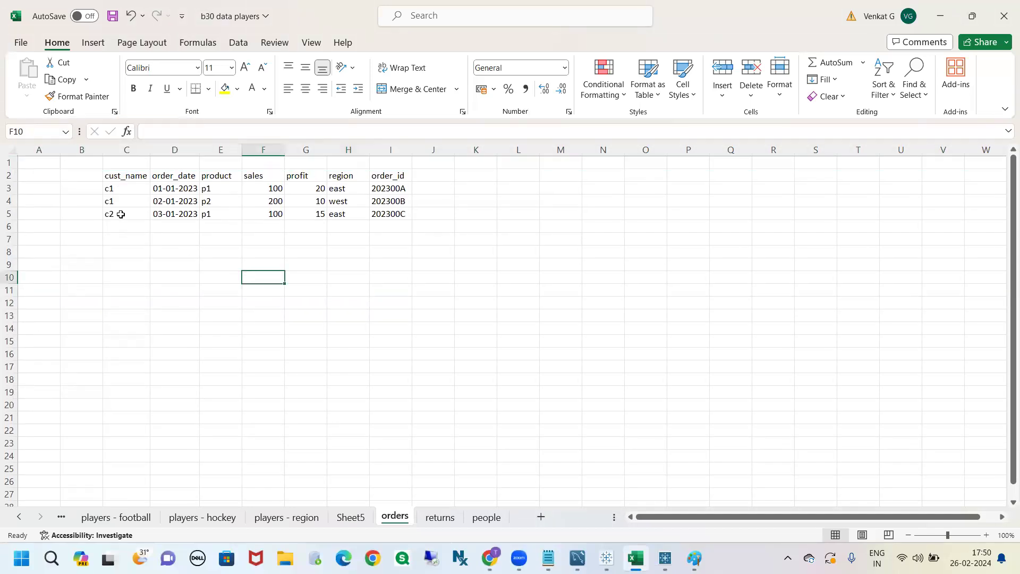
Step: Inspect the shifted orders table and the empty columns A and B and row 1 around it
left_click_drag(109, 175, 410, 206)
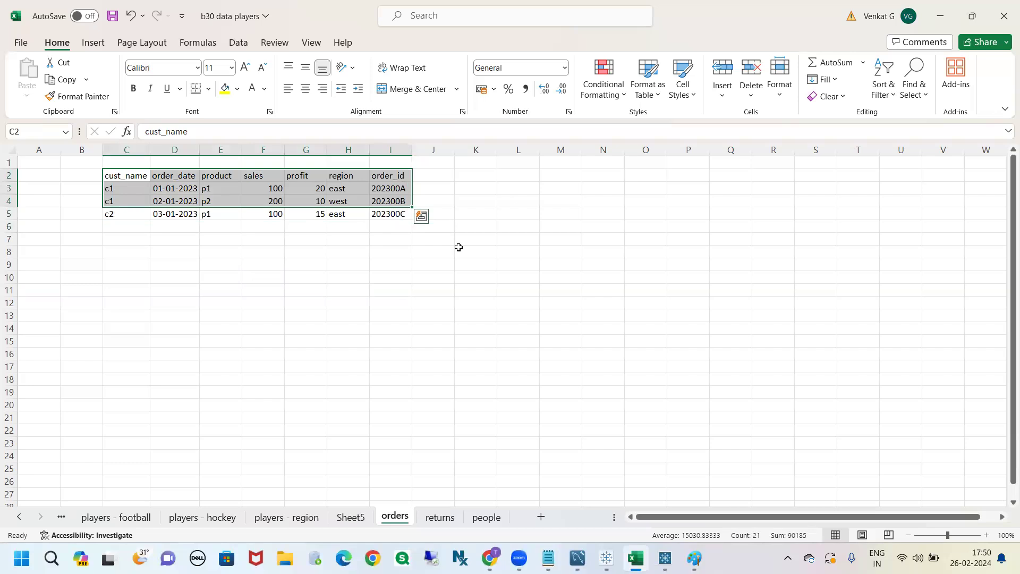
left_click(458, 247)
left_click(38, 151)
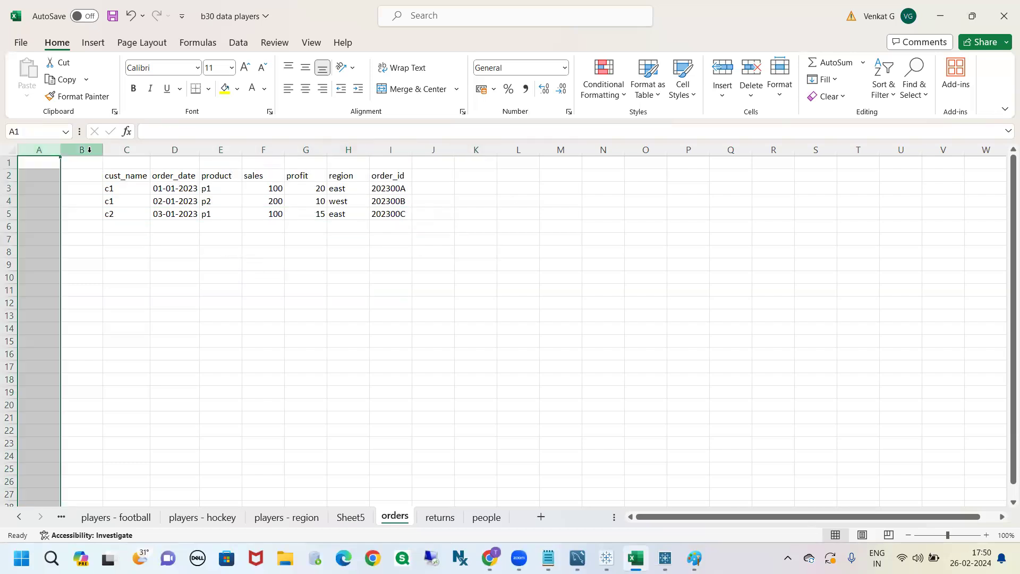
left_click(89, 150)
left_click(11, 163)
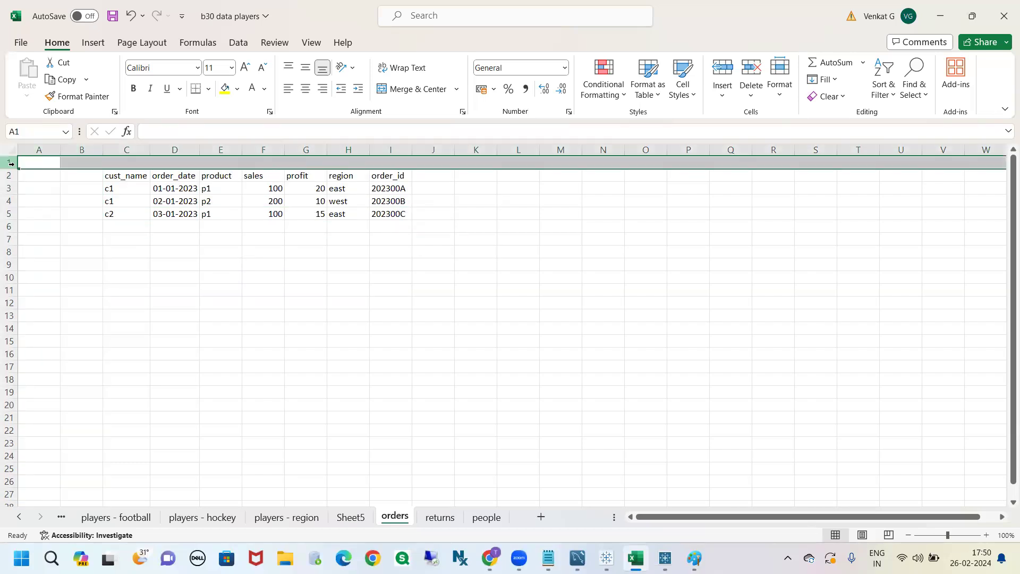
left_click(389, 255)
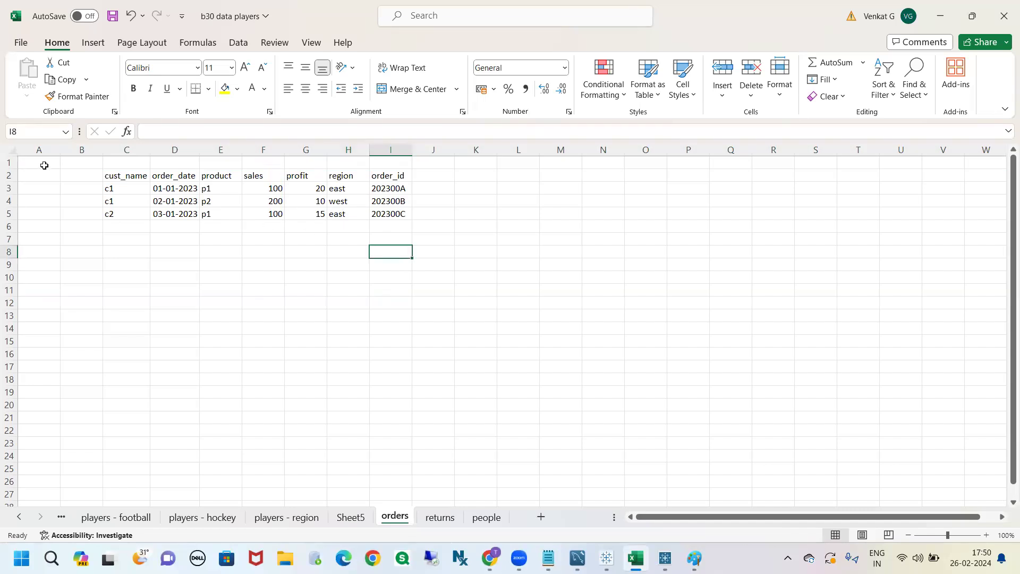
left_click(39, 151)
left_click(72, 150)
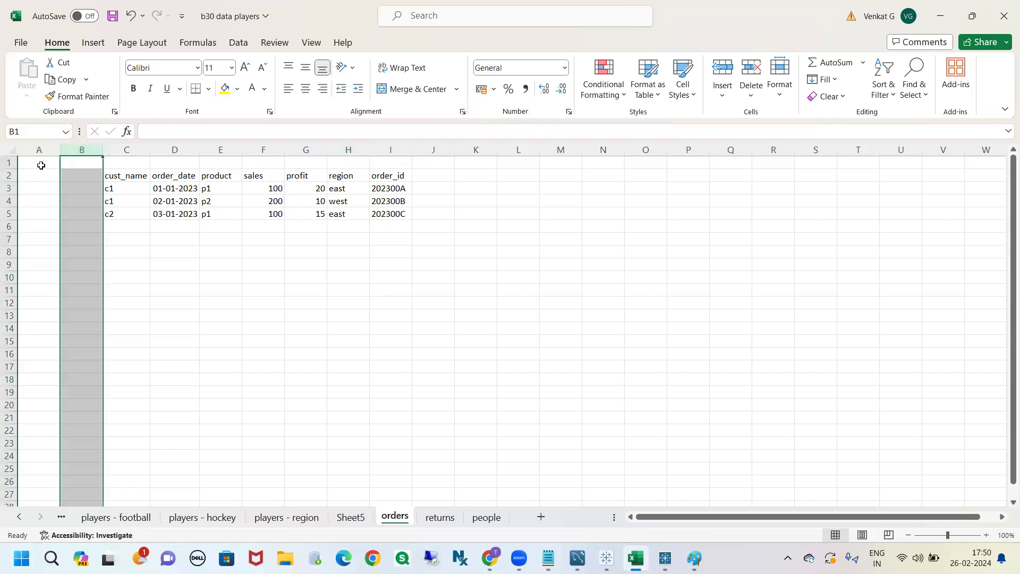
left_click(10, 162)
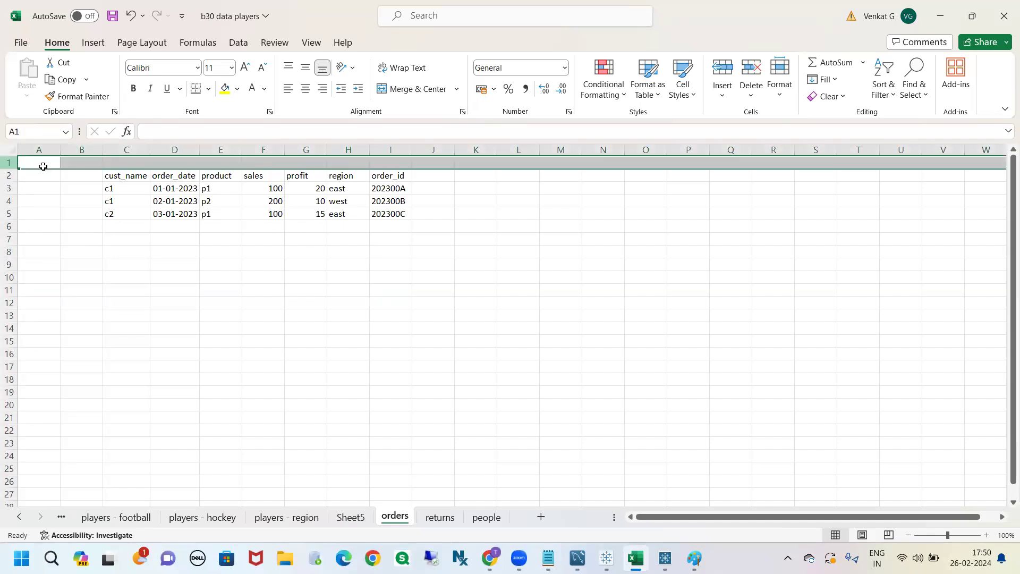
left_click(363, 255)
Step: Switch to Tableau and turn Data Interpreter on and off again for the Sample - Superstore connection
key("alt+Tab")
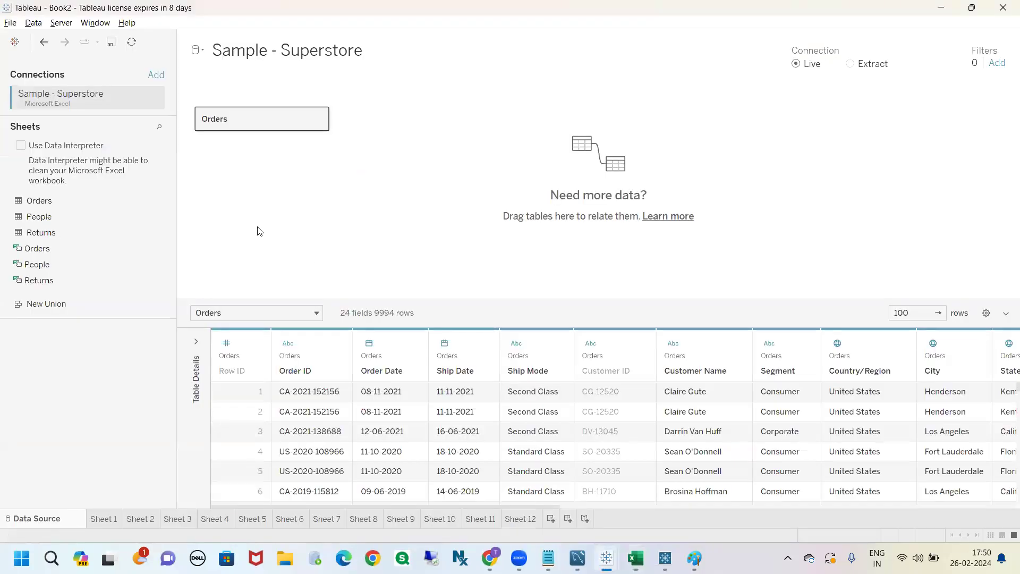
left_click(21, 147)
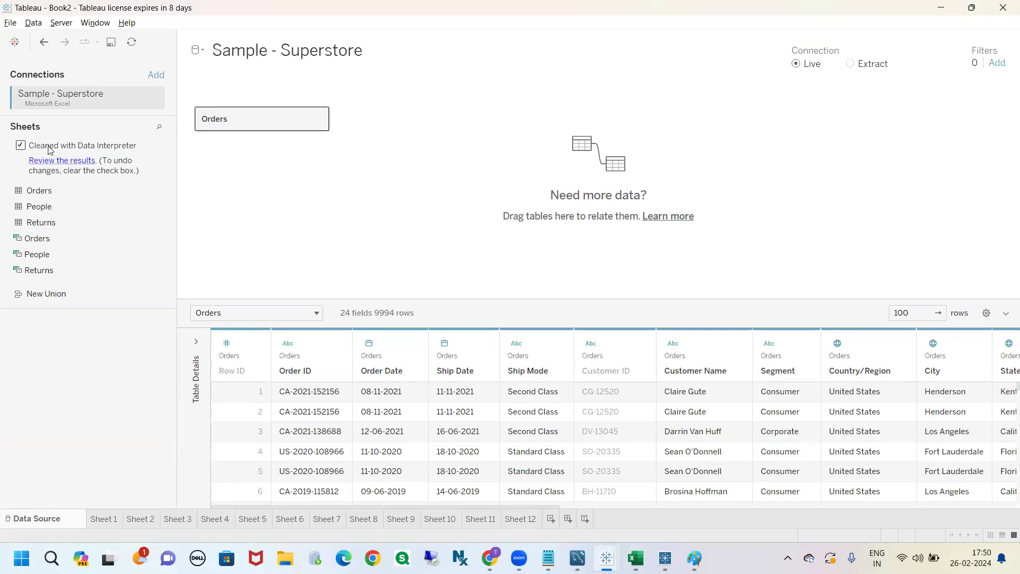
left_click(21, 146)
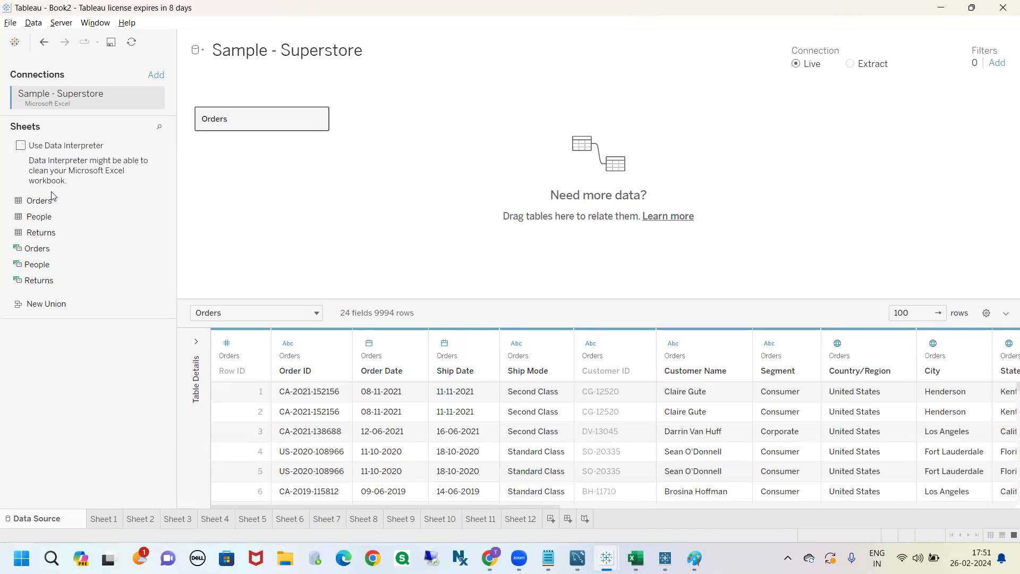
Step: Join the Returns table to Orders inside the Orders logical table and open the join settings
mouse_move(44, 202)
left_mouse_down()
mouse_move(75, 203)
mouse_move(232, 133)
mouse_move(45, 200)
left_mouse_up()
left_click(319, 118)
left_click(344, 130)
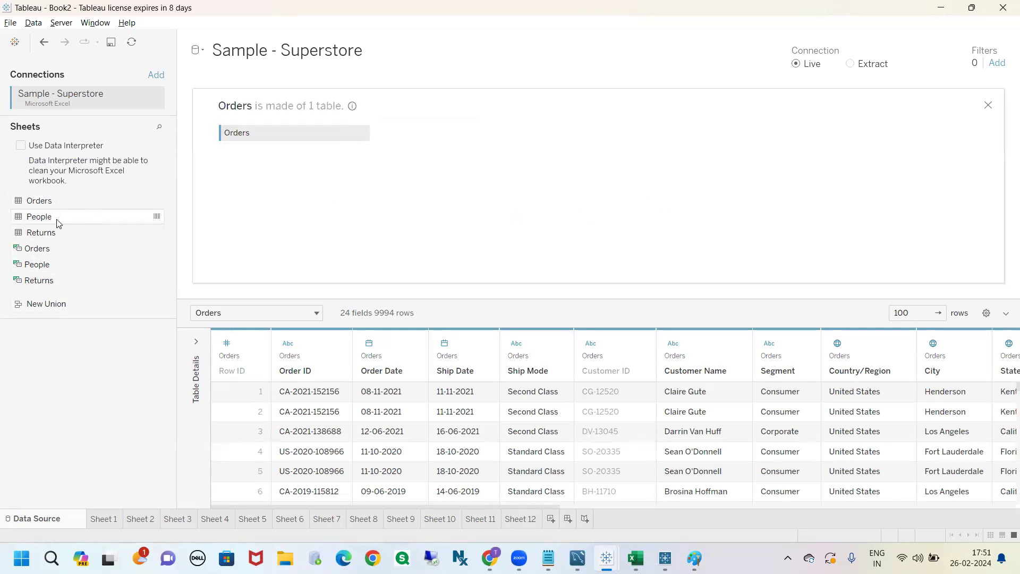
left_click_drag(51, 235, 432, 154)
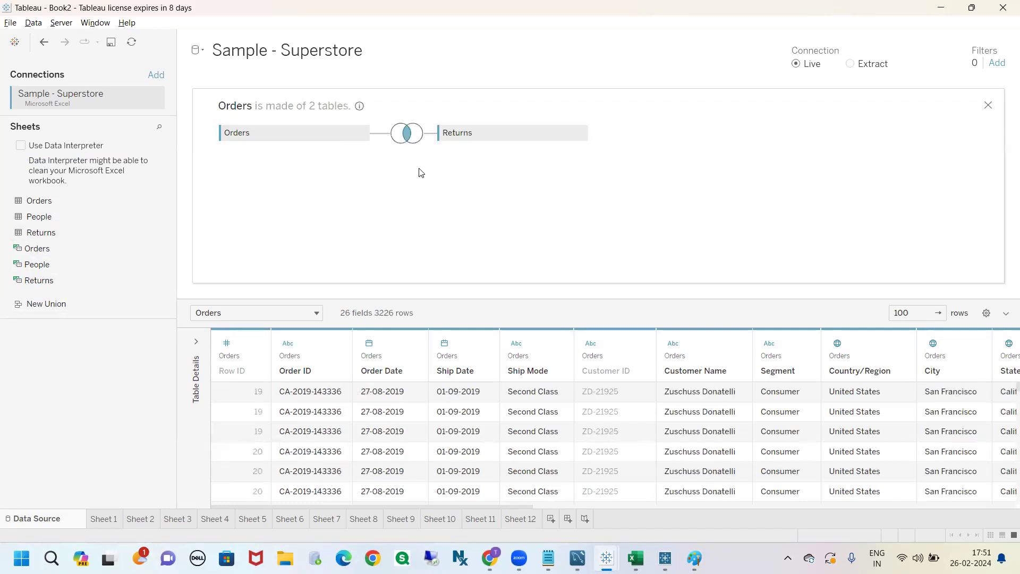
left_click(407, 138)
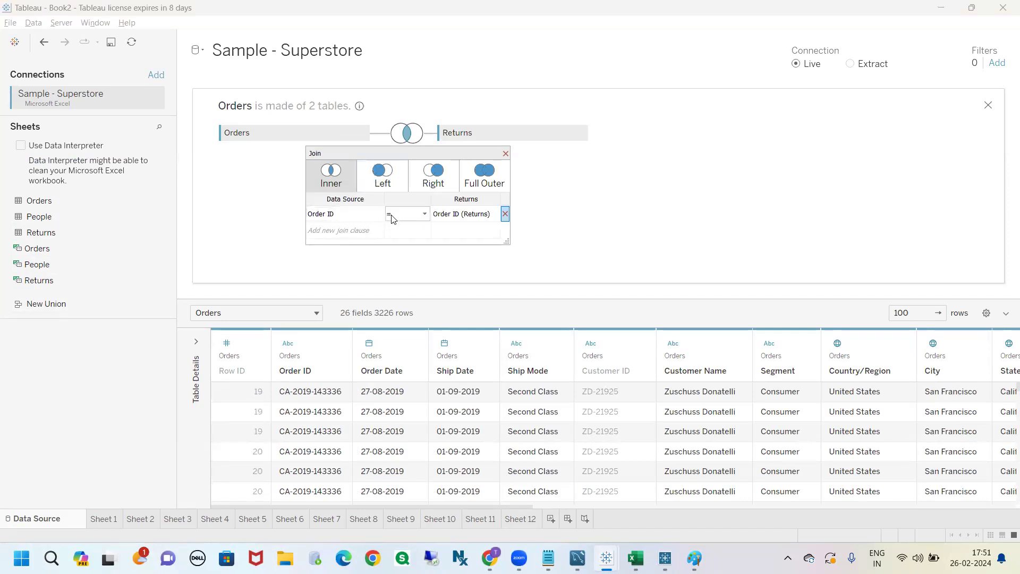
left_click_drag(507, 242, 518, 251)
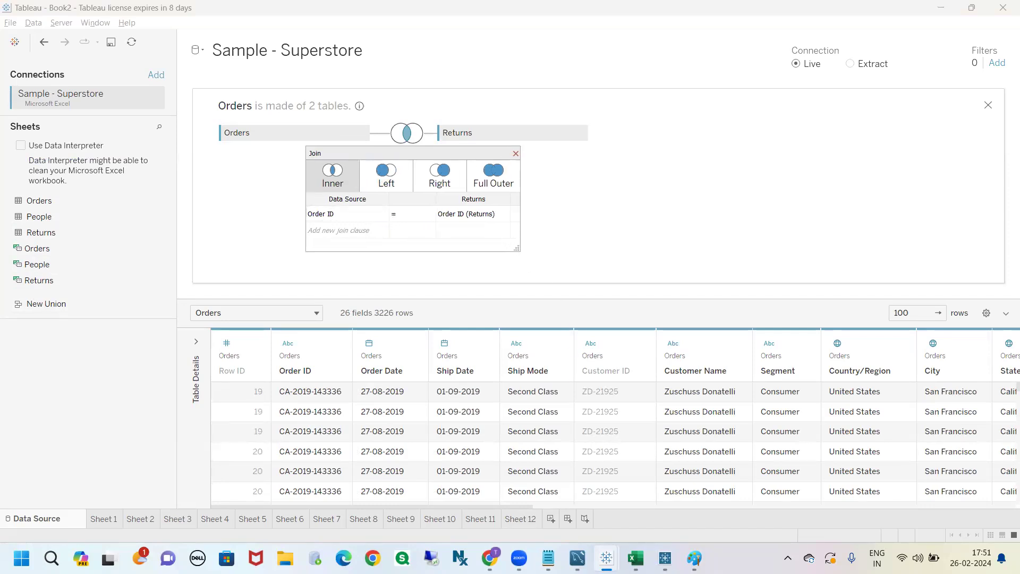
Step: Switch to Excel and undo the inserted blank row and two blank columns on the orders sheet
left_click(635, 558)
left_click(319, 307)
key("ctrl+z")
key("ctrl+z")
key("ctrl+z")
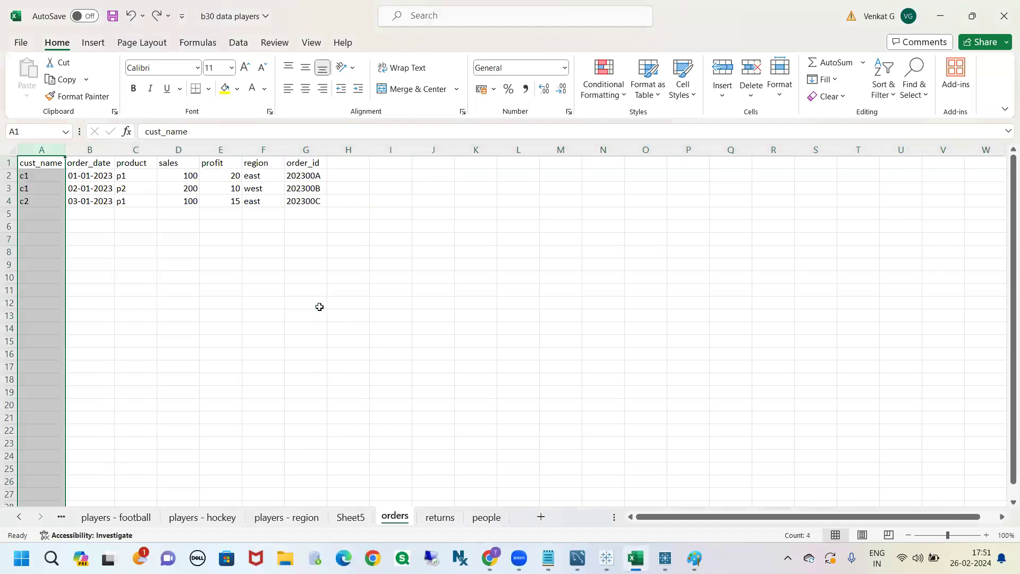
left_click(318, 306)
Step: Compare the order_id in A2 of the returns sheet with the one in G2 of the orders sheet
left_click(444, 514)
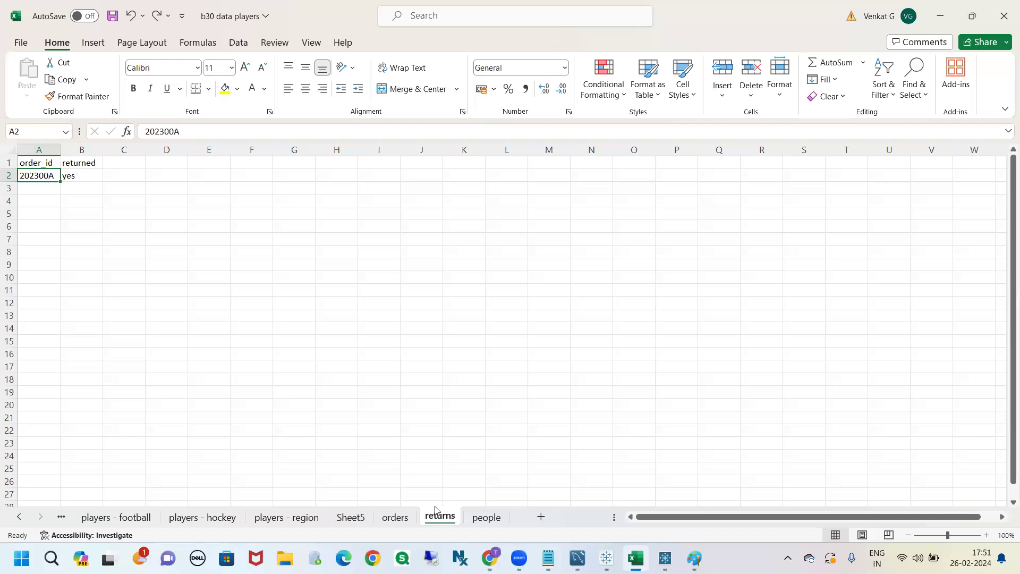
left_click(184, 306)
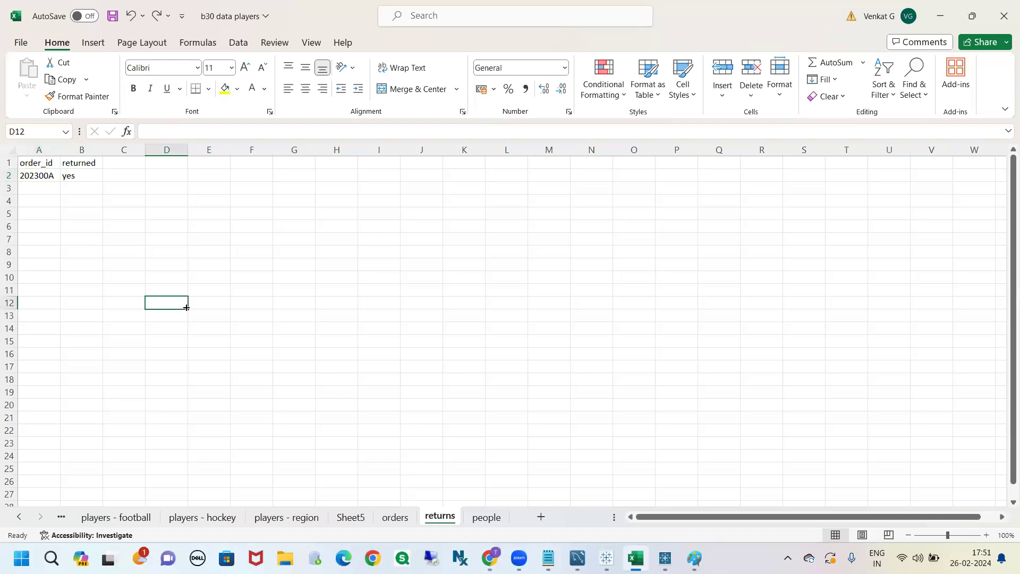
left_click(37, 175)
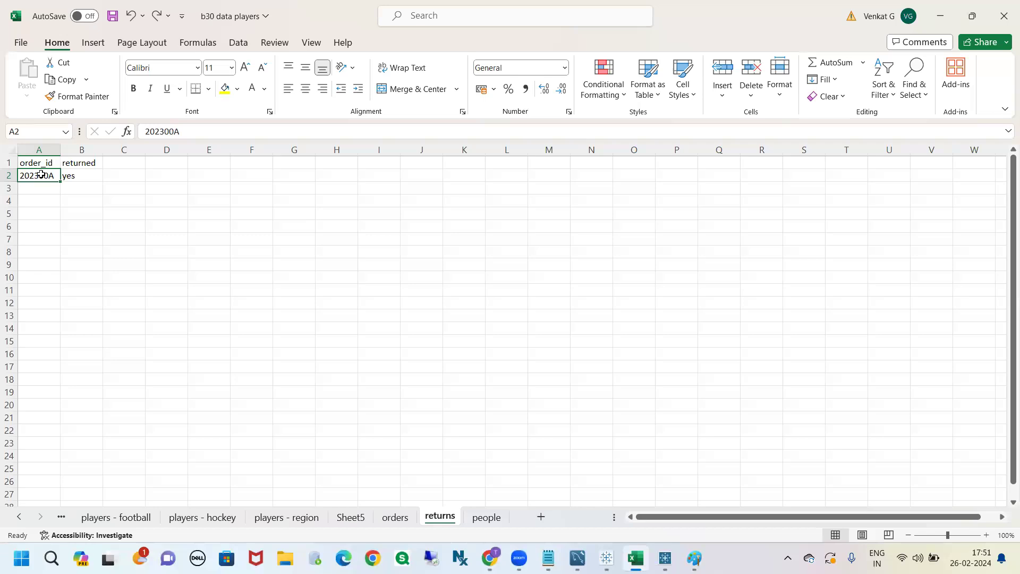
left_click(399, 516)
left_click(359, 328)
left_click(306, 178)
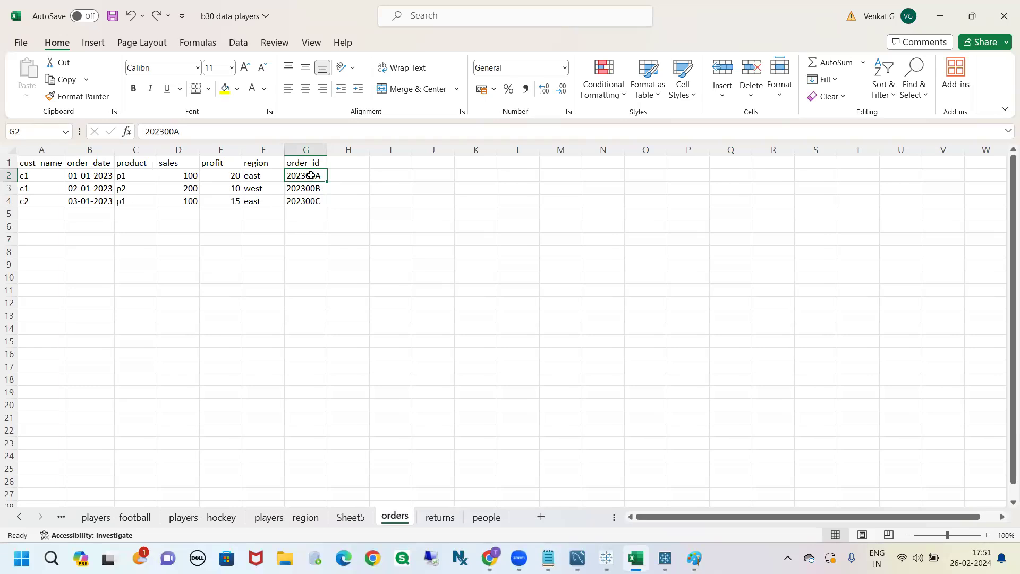
left_click(436, 518)
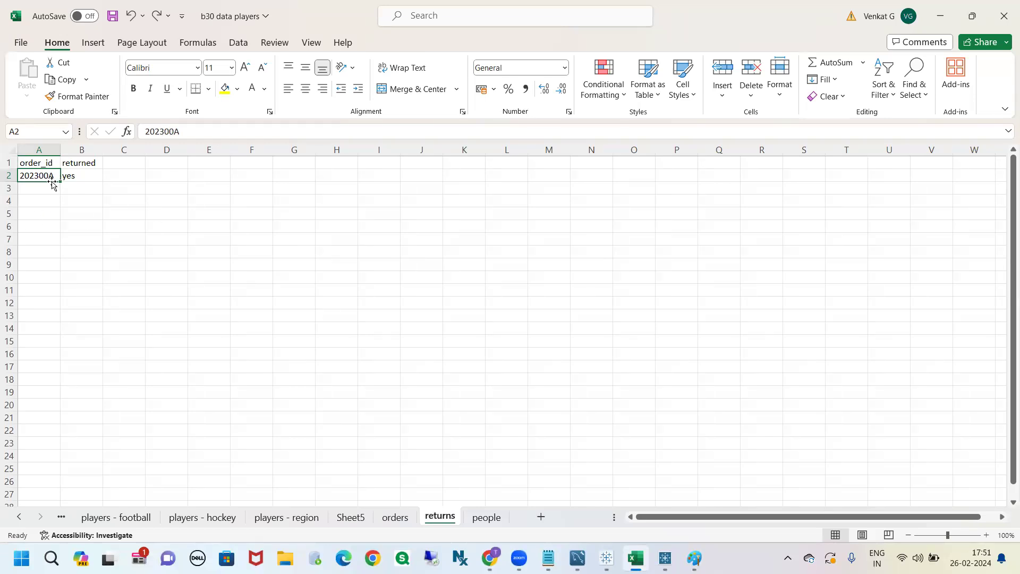
Step: Switch to Tableau, change the join between Orders and Returns to Left and close the join settings
key("alt+Tab")
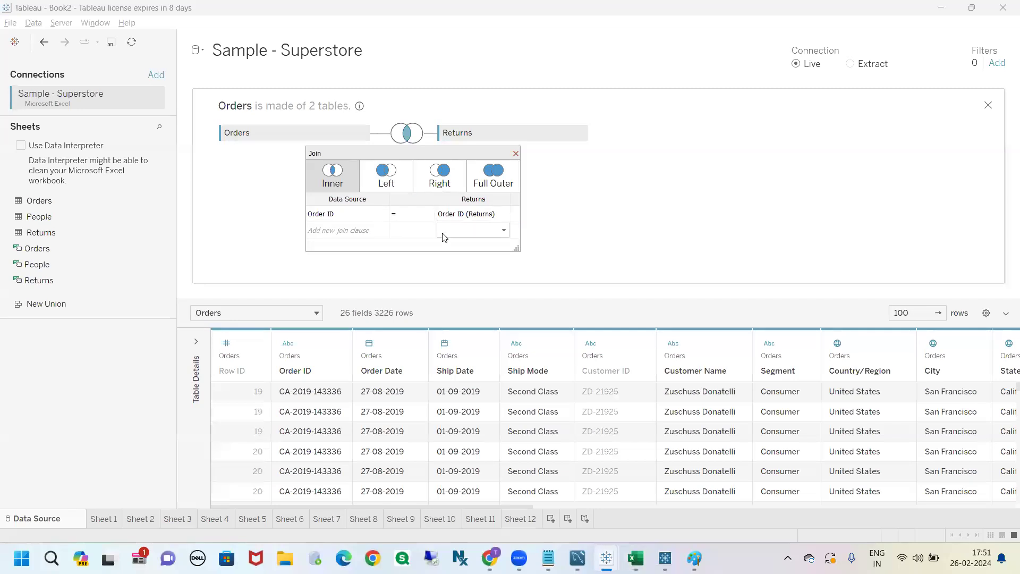
left_click(385, 181)
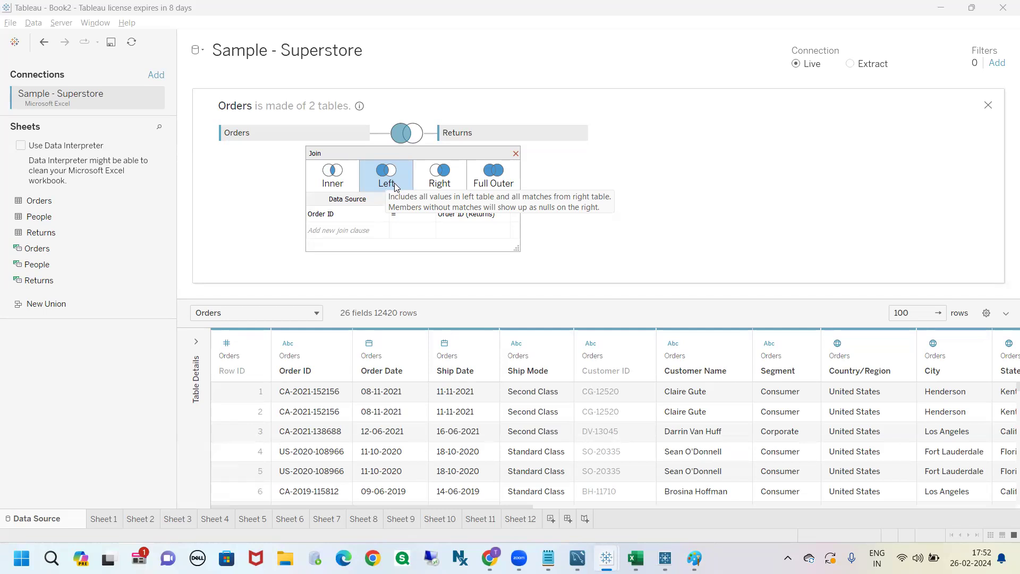
left_click(515, 153)
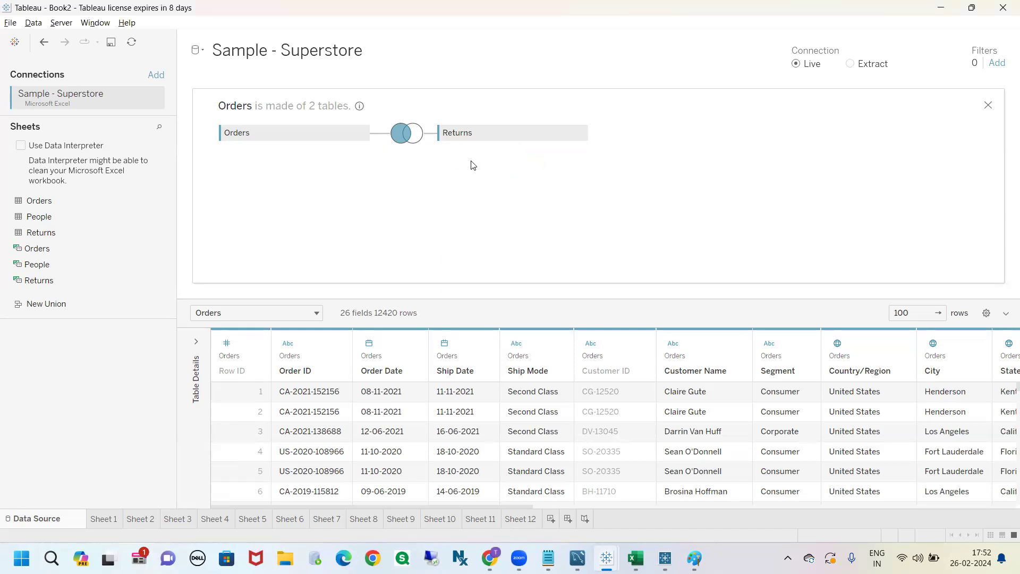
Step: Switch to Excel and compare the order_id columns of the orders and returns sheets
left_click(636, 558)
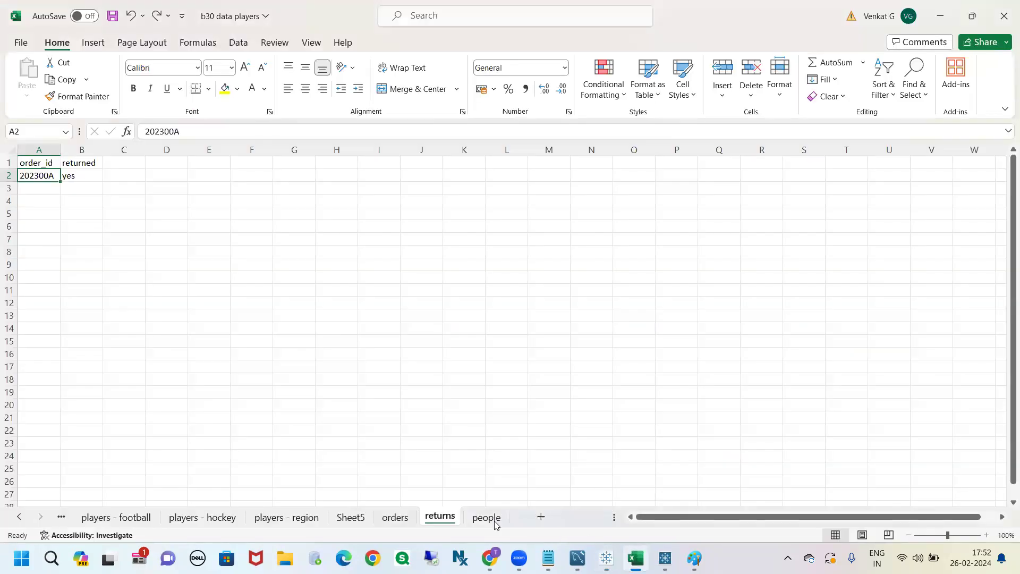
left_click(396, 517)
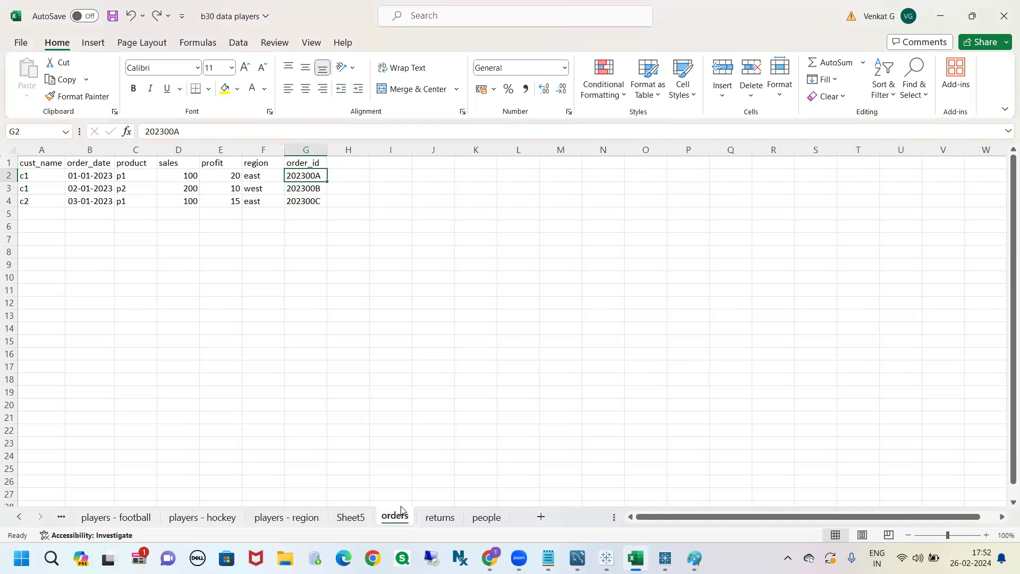
left_click(401, 457)
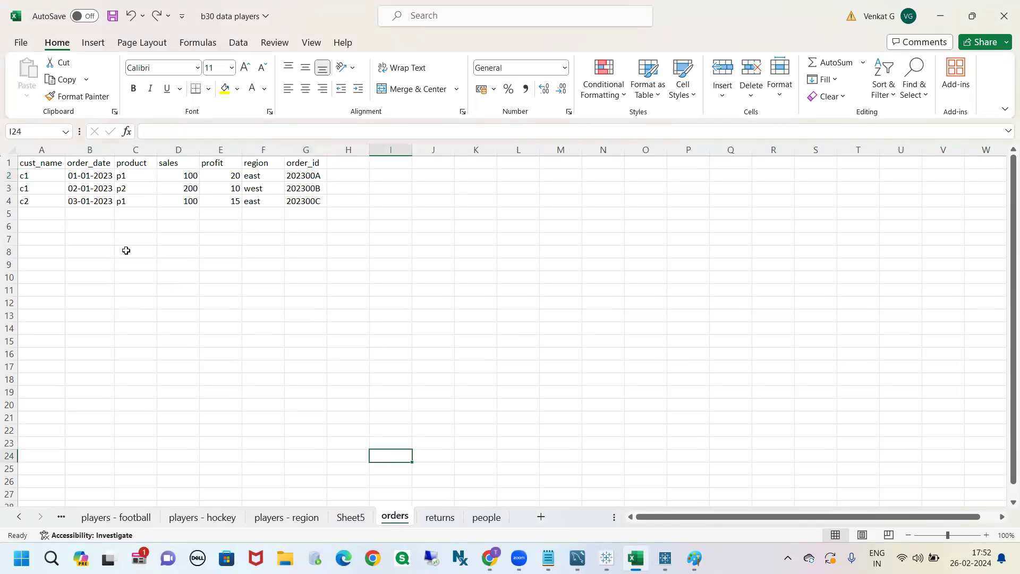
left_click_drag(303, 176, 298, 460)
left_click(357, 390)
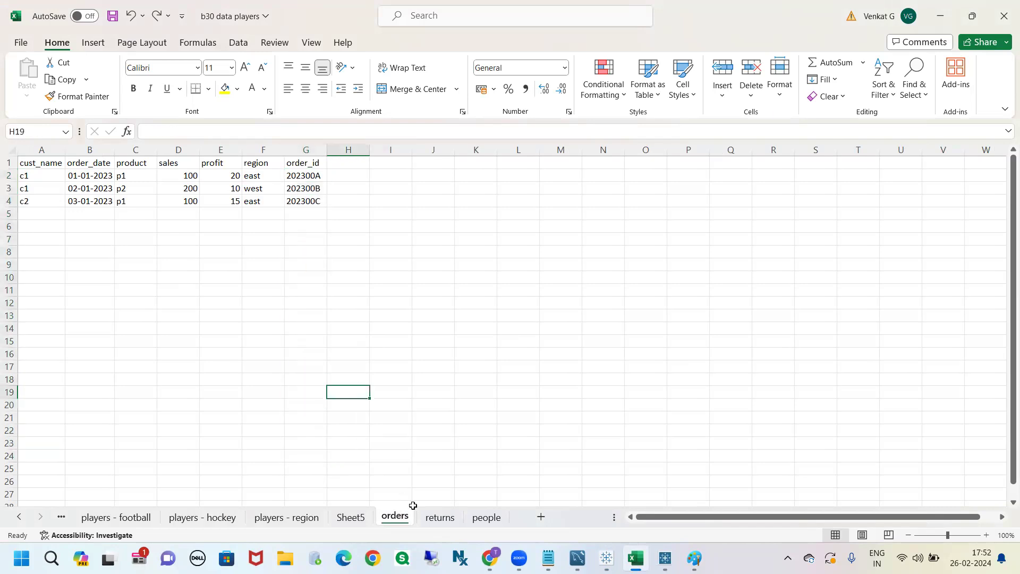
left_click(436, 522)
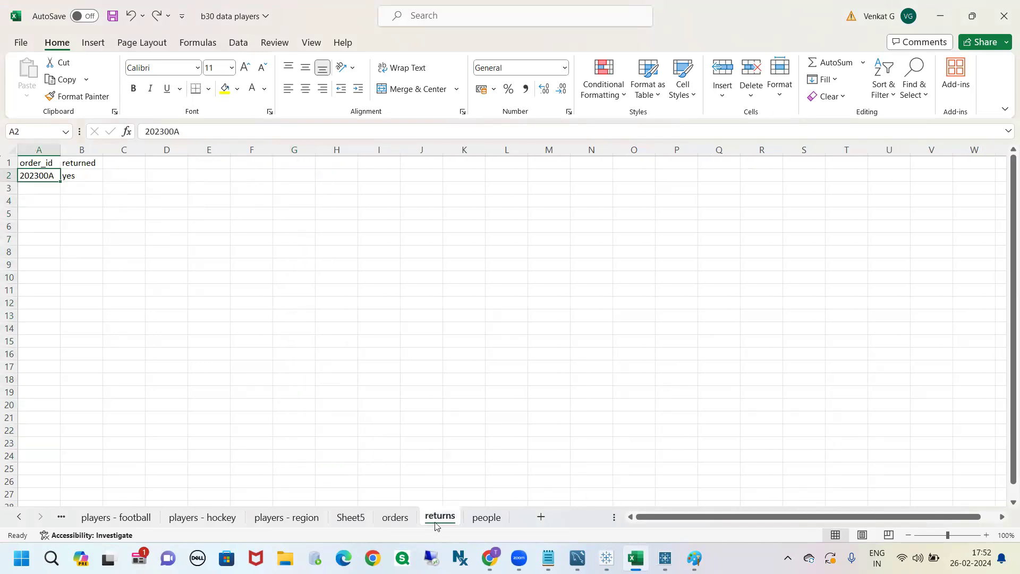
left_click(404, 519)
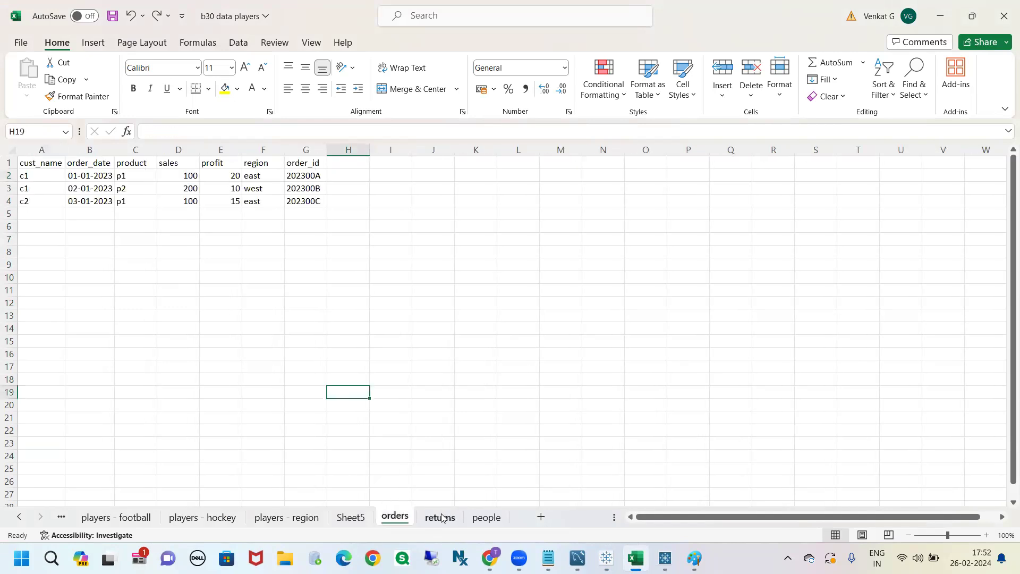
left_click(441, 518)
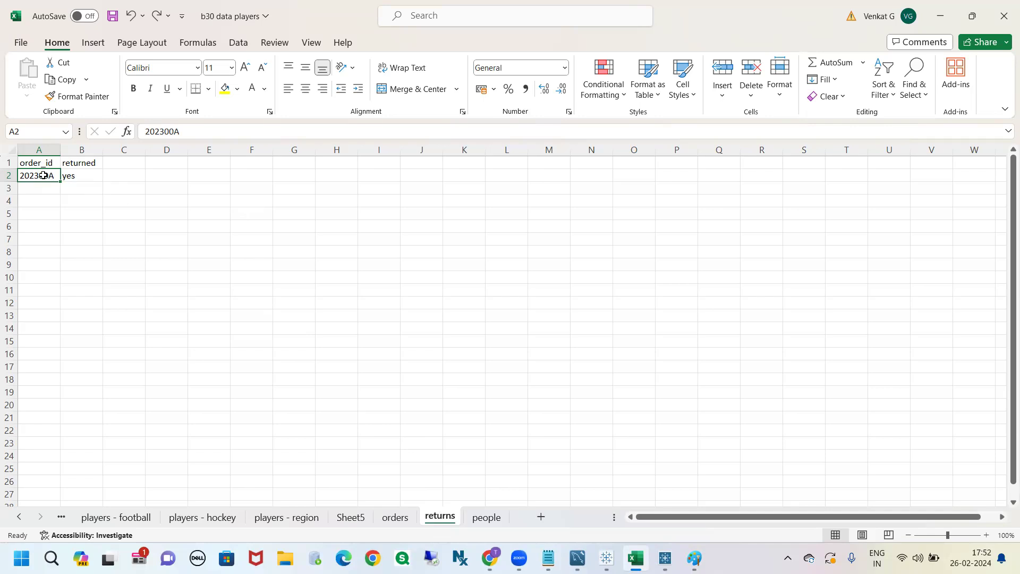
Step: Examine the order_id column from G2 downward on the orders sheet
left_click(405, 518)
left_click(344, 330)
left_click(311, 176)
left_click_drag(310, 176, 312, 335)
left_click(364, 316)
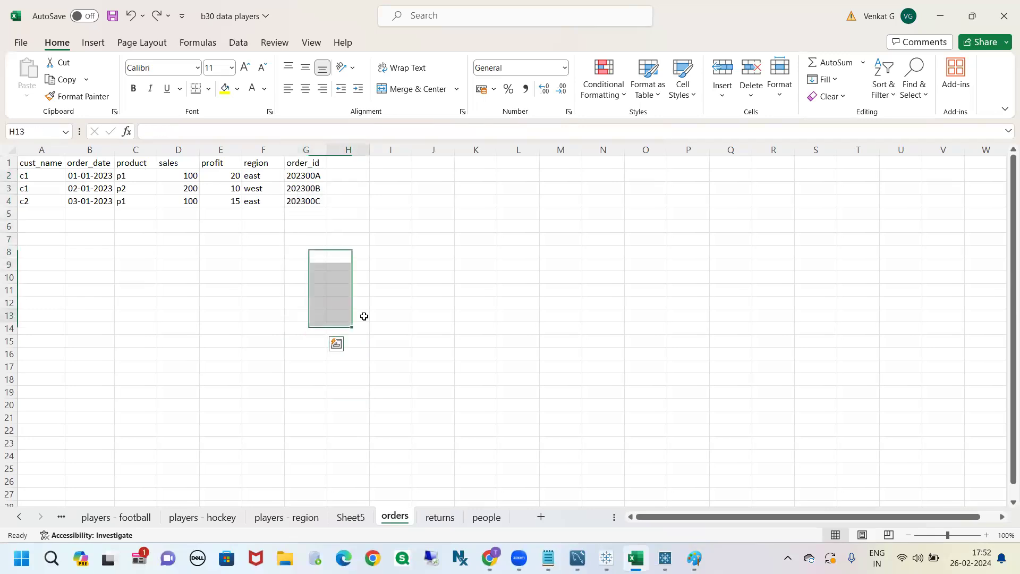
left_click_drag(308, 176, 313, 368)
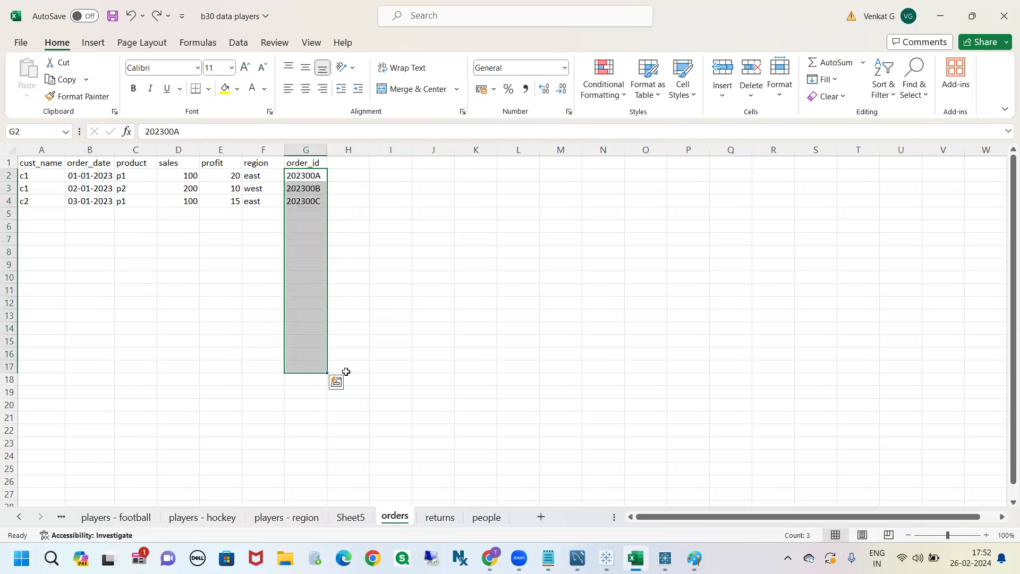
Step: Switch to Tableau and add the People table to the joined tables that make up Orders
key("alt+Tab")
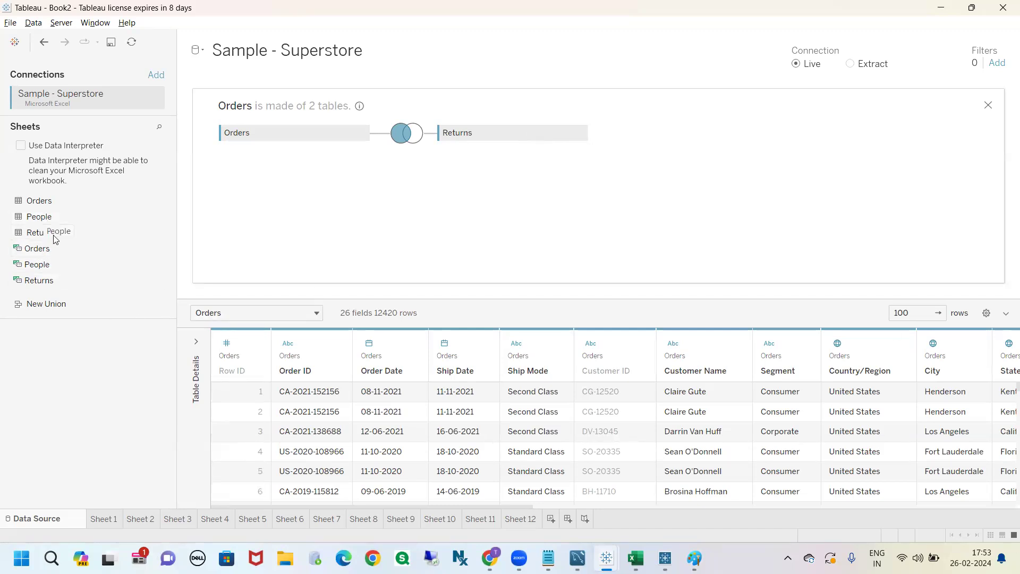
mouse_move(39, 216)
left_mouse_down()
mouse_move(474, 167)
mouse_move(365, 195)
mouse_move(404, 181)
mouse_move(229, 187)
mouse_move(32, 220)
left_mouse_up()
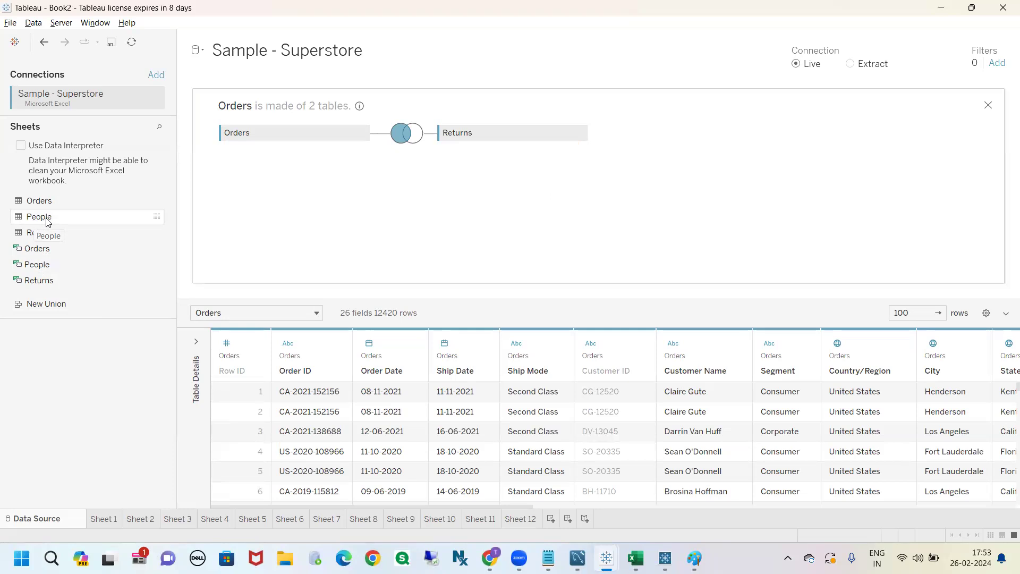
left_click_drag(47, 222, 441, 181)
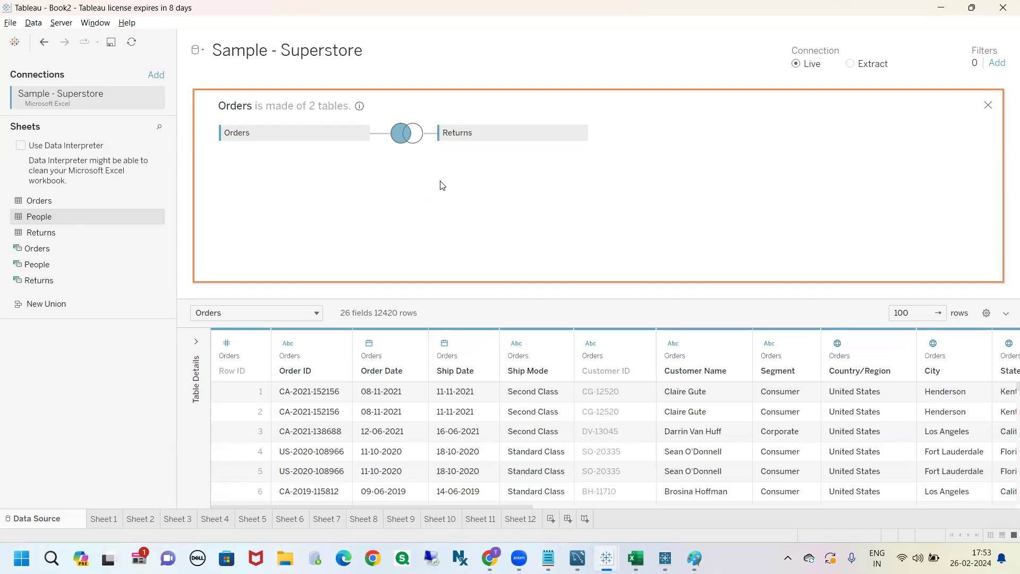
left_click_drag(441, 185, 432, 187)
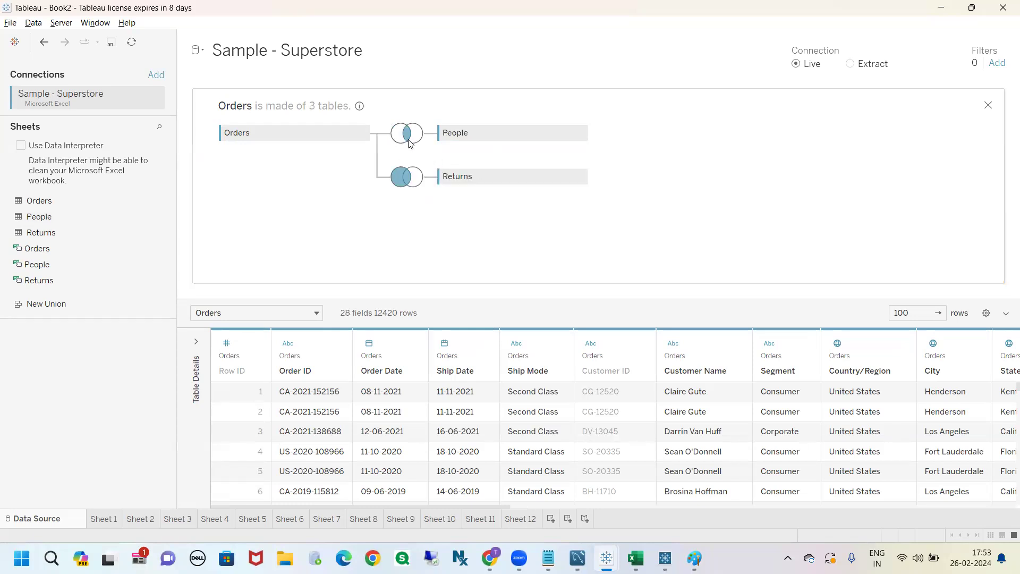
Step: Change the join between Orders and People to Left and close the join settings
left_click(409, 140)
left_click(384, 178)
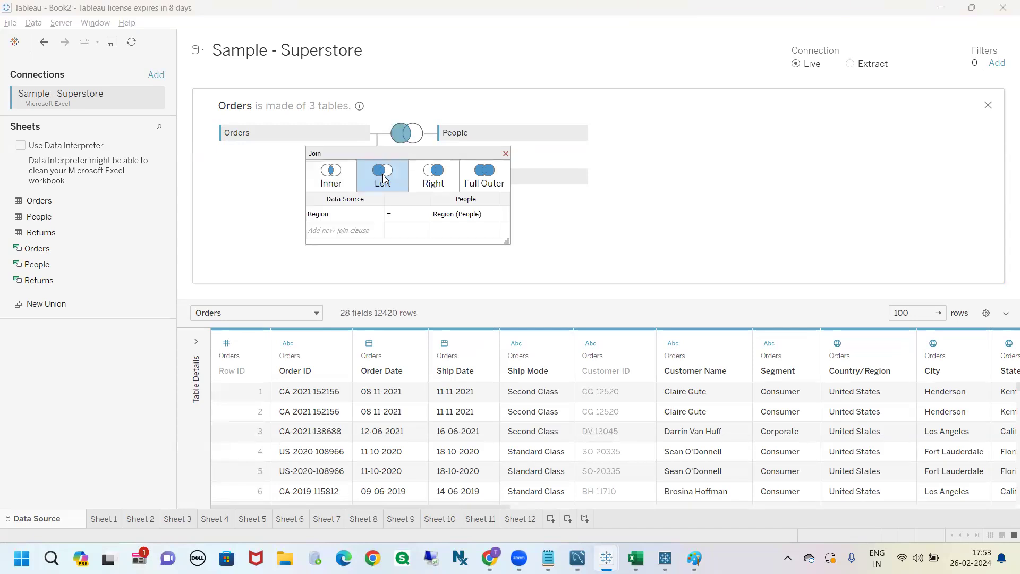
left_click(505, 155)
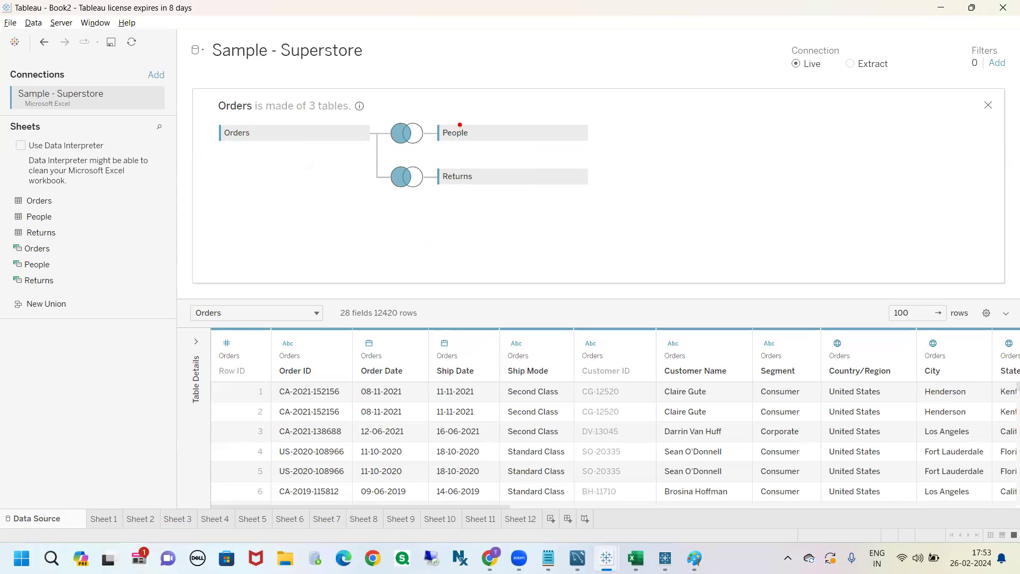
mouse_move(461, 124)
left_mouse_down()
mouse_move(425, 96)
mouse_move(269, 112)
mouse_move(304, 130)
left_mouse_up()
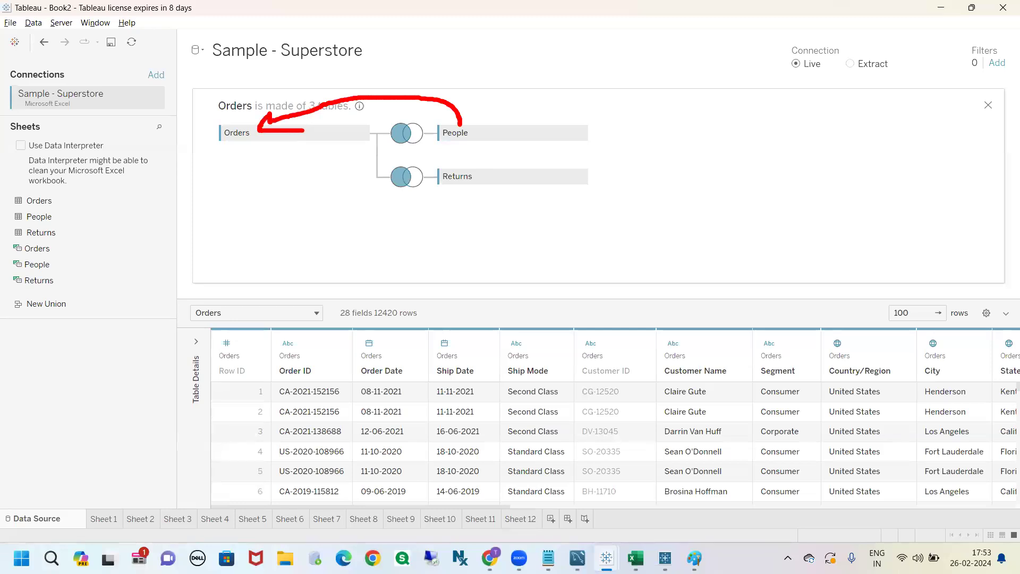
key("Escape")
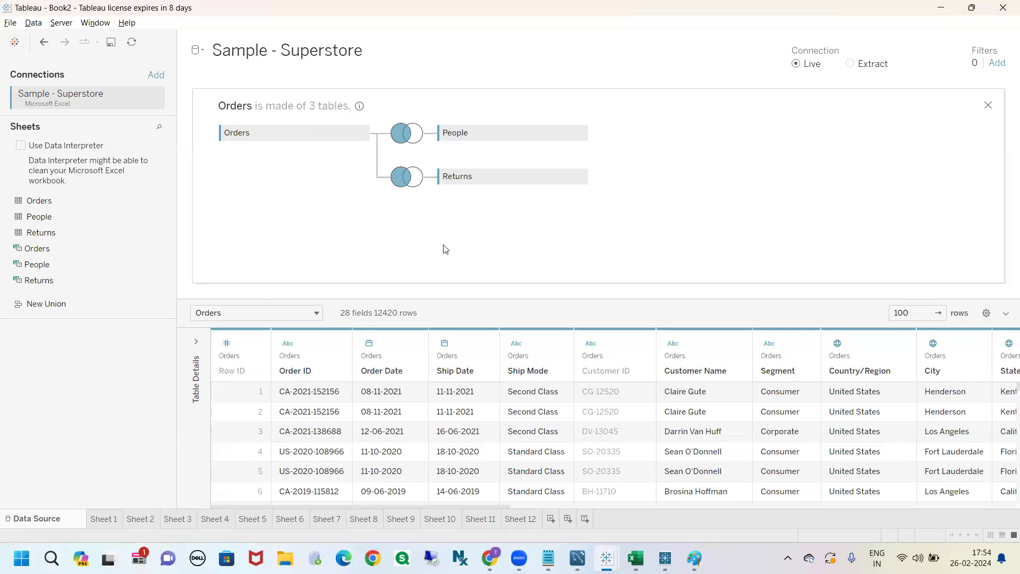
left_click_drag(468, 123, 489, 109)
left_click_drag(472, 179, 503, 162)
mouse_move(287, 114)
left_mouse_down()
mouse_move(245, 111)
mouse_move(318, 129)
left_mouse_up()
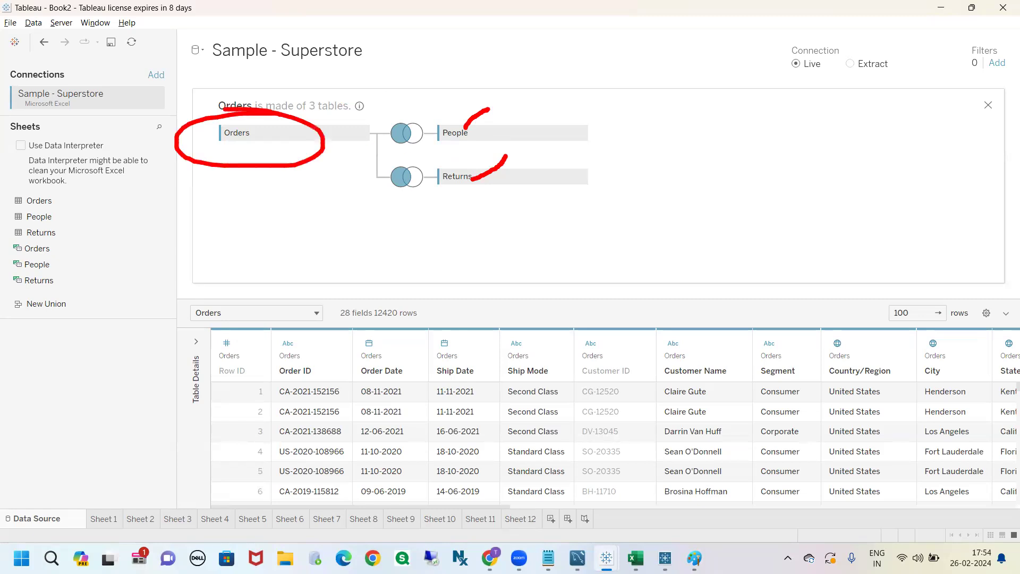
key("Escape")
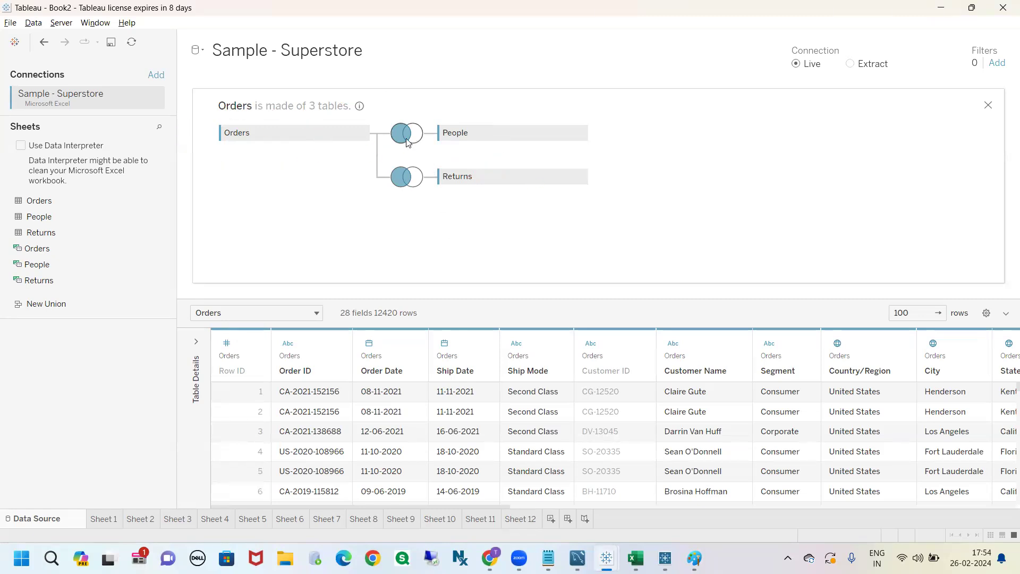
Step: Open the join settings between Orders and People and examine the Region clause and the Orders fields offered for it
left_click(407, 140)
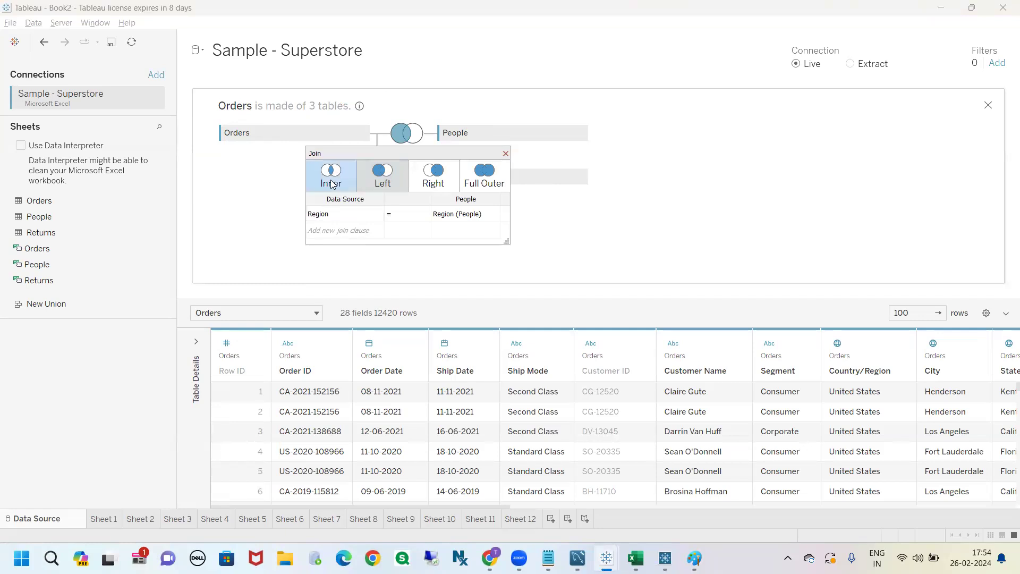
mouse_move(323, 203)
left_mouse_down()
mouse_move(335, 249)
mouse_move(301, 187)
left_mouse_up()
mouse_move(423, 211)
left_mouse_down()
mouse_move(468, 252)
mouse_move(446, 191)
left_mouse_up()
key("Escape")
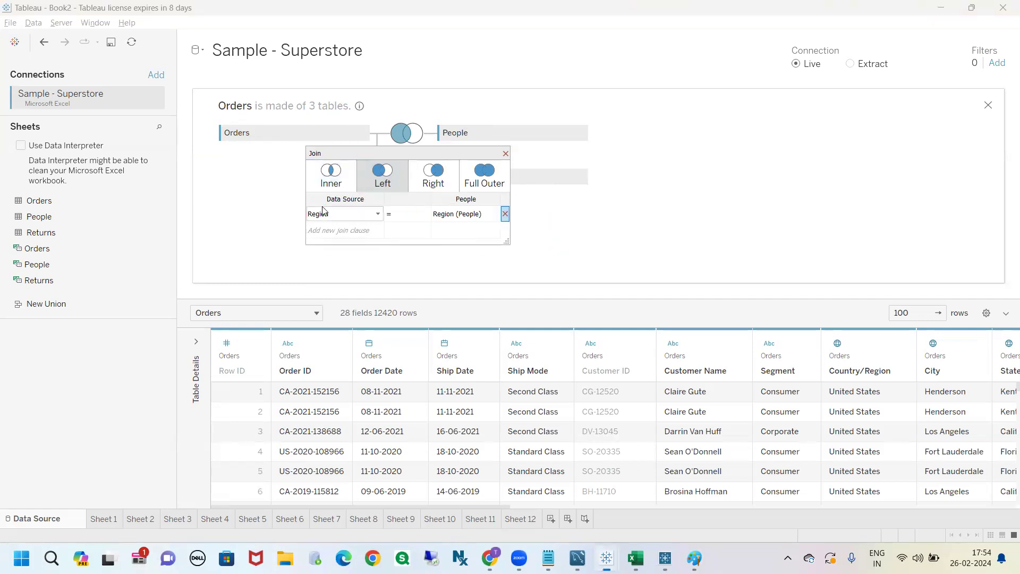
left_click(378, 213)
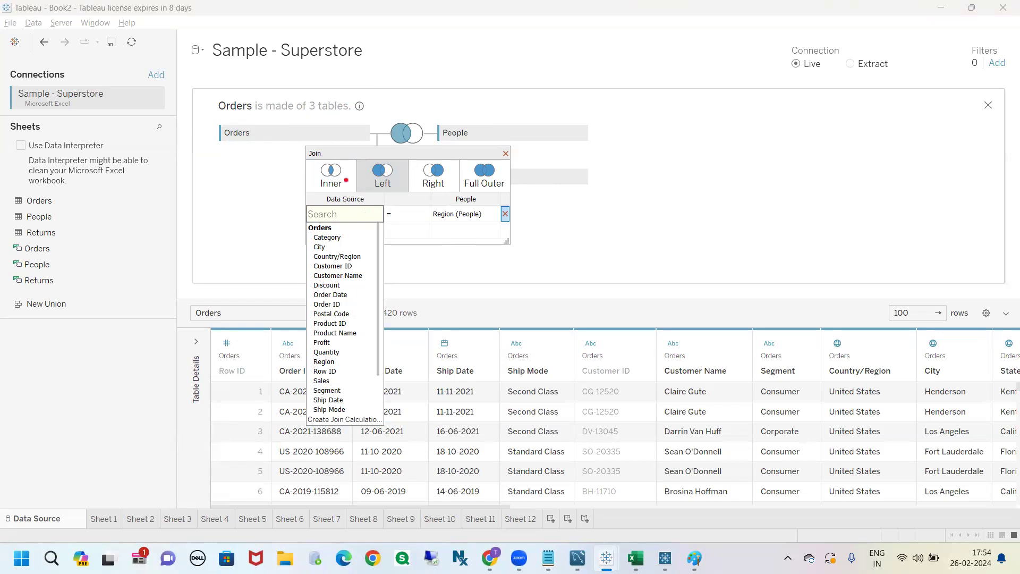
left_click_drag(341, 228, 242, 150)
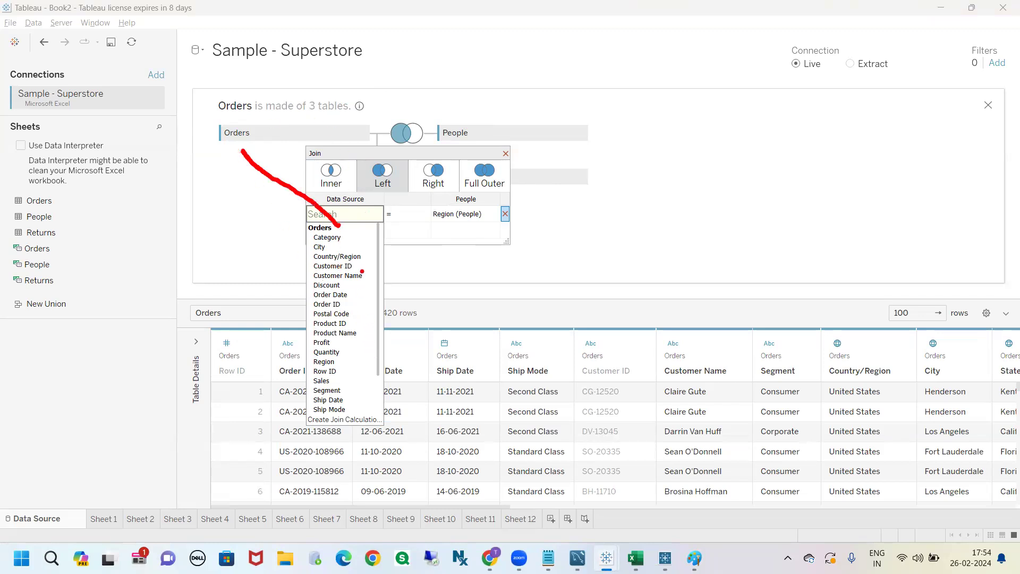
key("Escape")
Step: Examine which Orders and Returns fields are available on the data source side of the People join clause
left_click(374, 214)
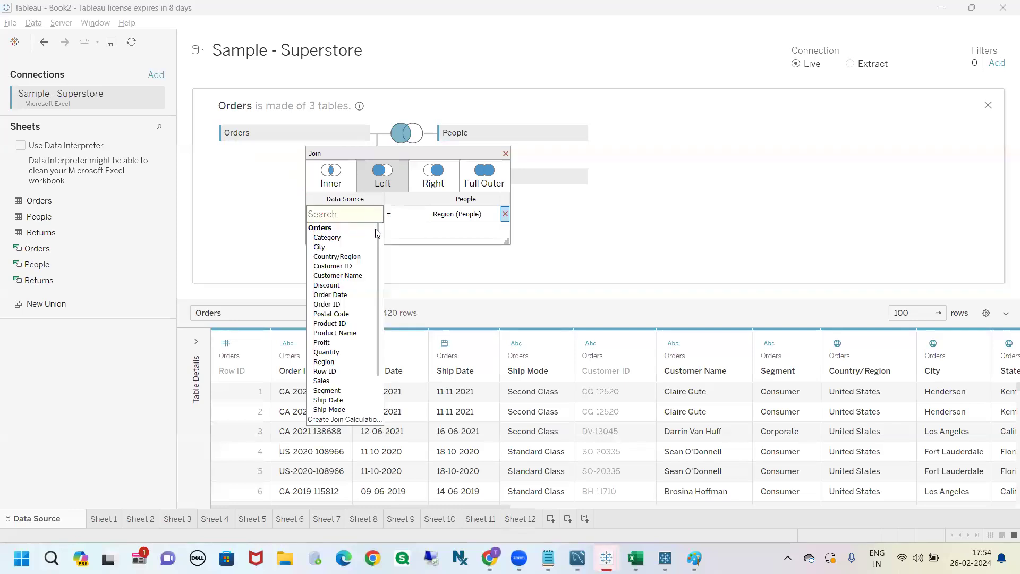
left_click_drag(378, 257, 377, 335)
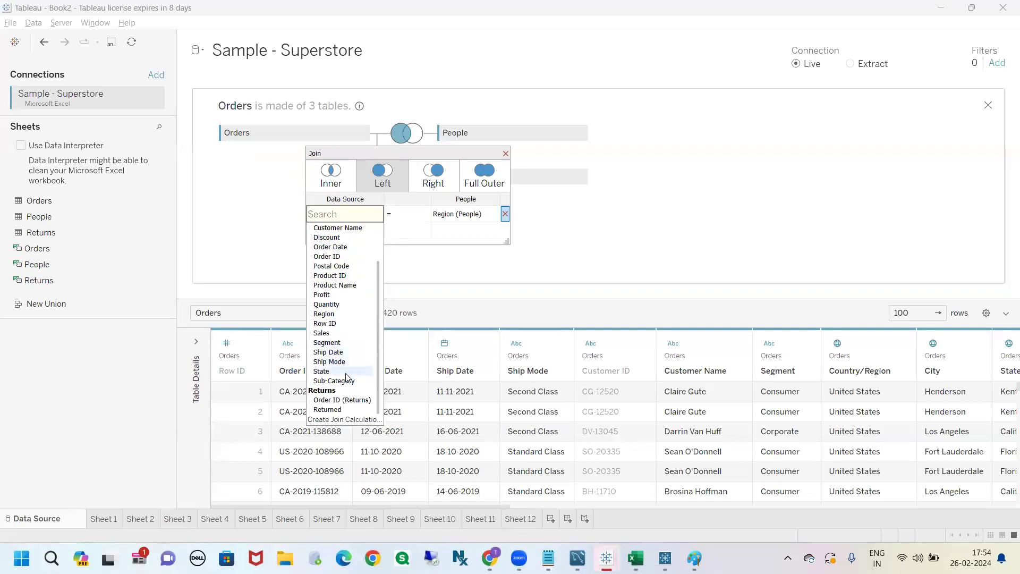
mouse_move(344, 389)
left_mouse_down()
mouse_move(365, 389)
mouse_move(563, 184)
mouse_move(564, 198)
left_mouse_up()
mouse_move(455, 128)
left_mouse_down()
mouse_move(490, 121)
mouse_move(399, 287)
mouse_move(382, 361)
mouse_move(277, 391)
mouse_move(295, 423)
mouse_move(369, 407)
mouse_move(325, 394)
mouse_move(283, 412)
left_mouse_up()
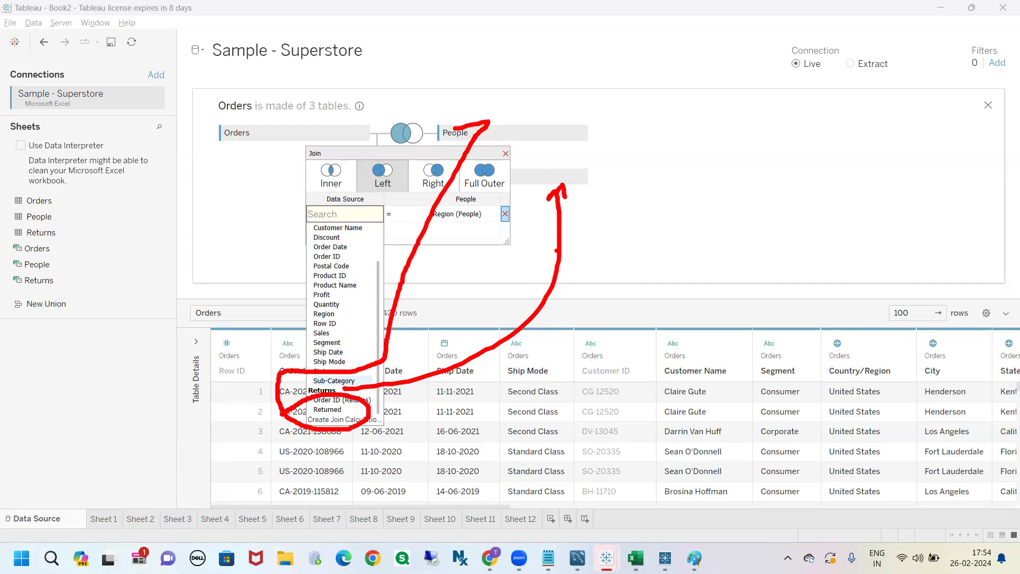
key("Escape")
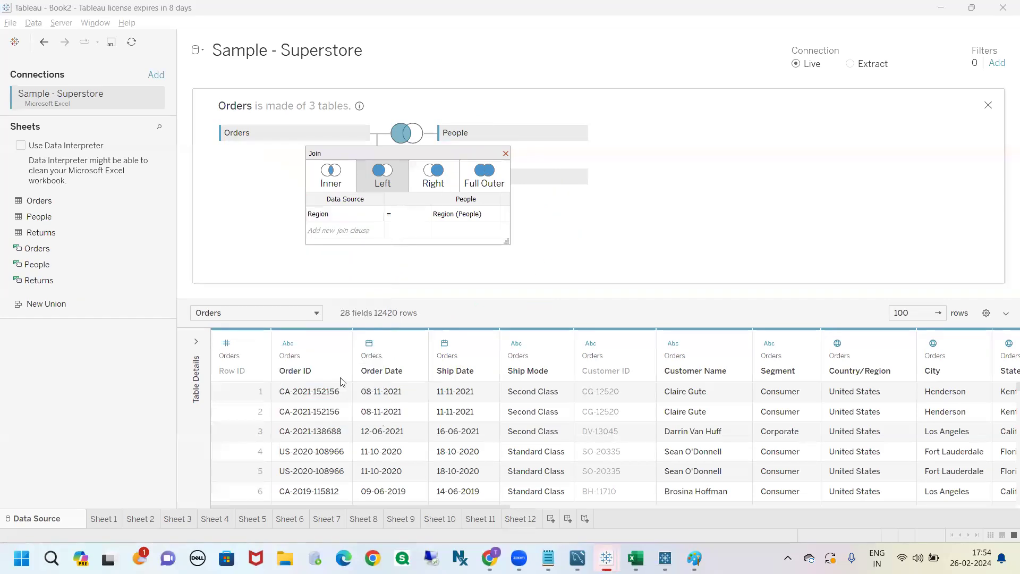
left_click(377, 214)
scroll(339, 316, "down", 2)
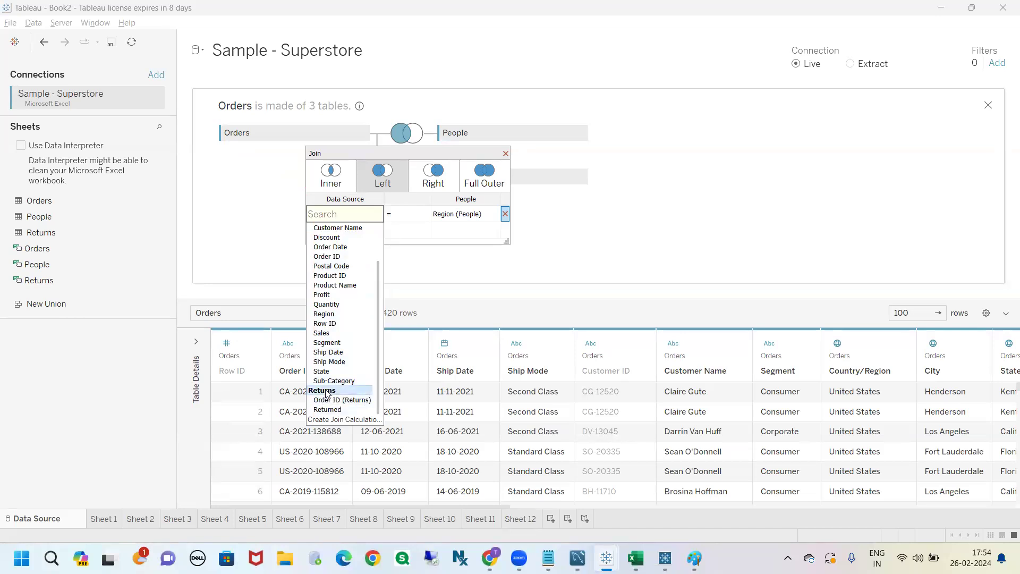
scroll(329, 394, "up", 1)
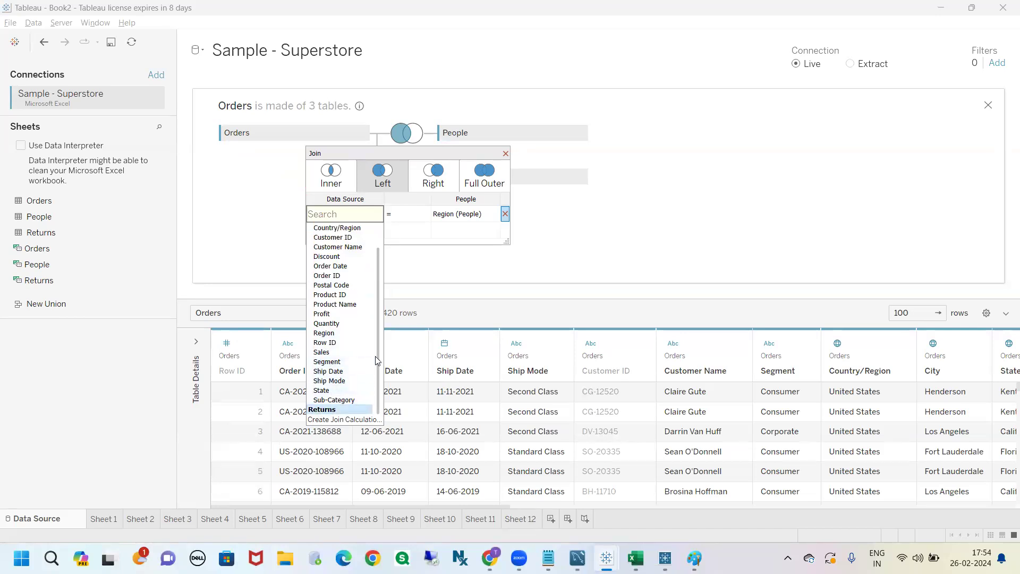
scroll(372, 393, "up", 3)
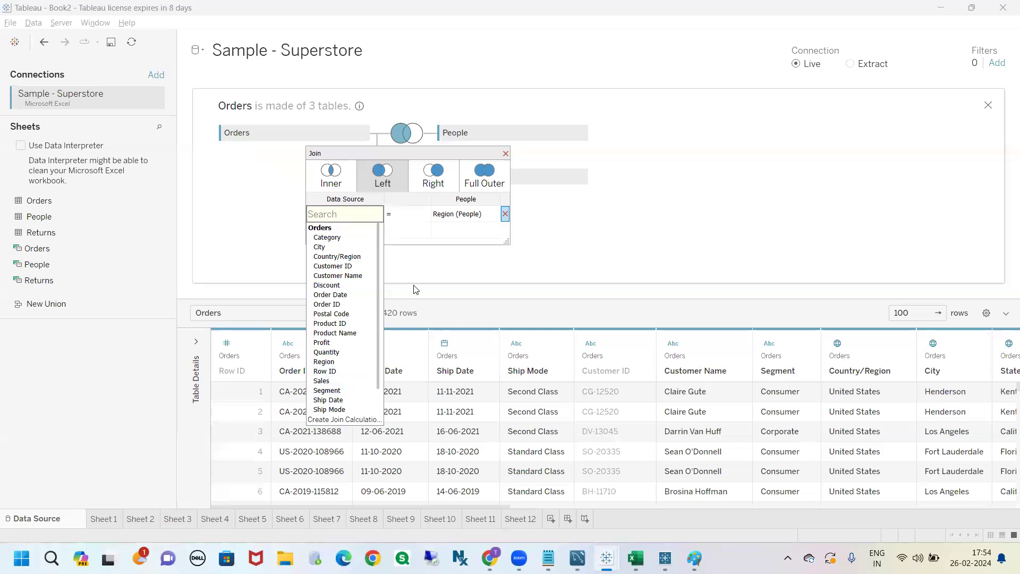
scroll(335, 313, "down", 3)
left_click(346, 334)
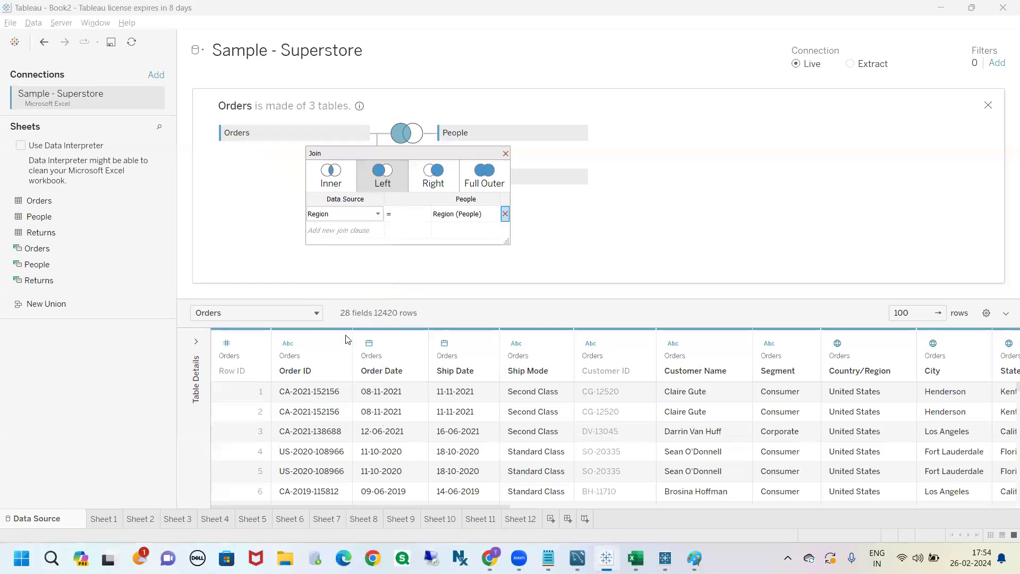
Step: Set the data source field of the People join clause to Order ID (Returns) and close the join settings
left_click(374, 216)
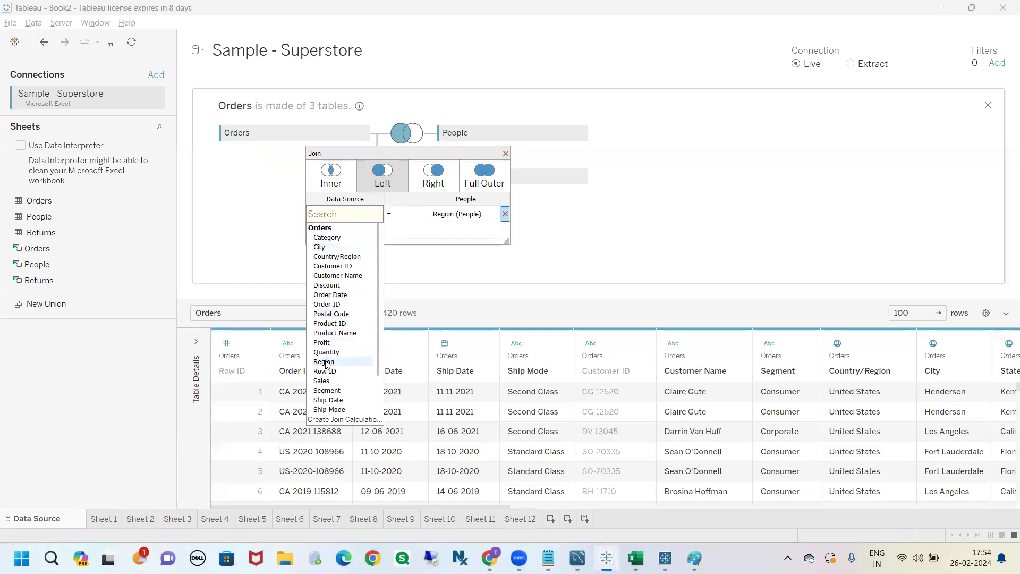
scroll(340, 366, "down", 5)
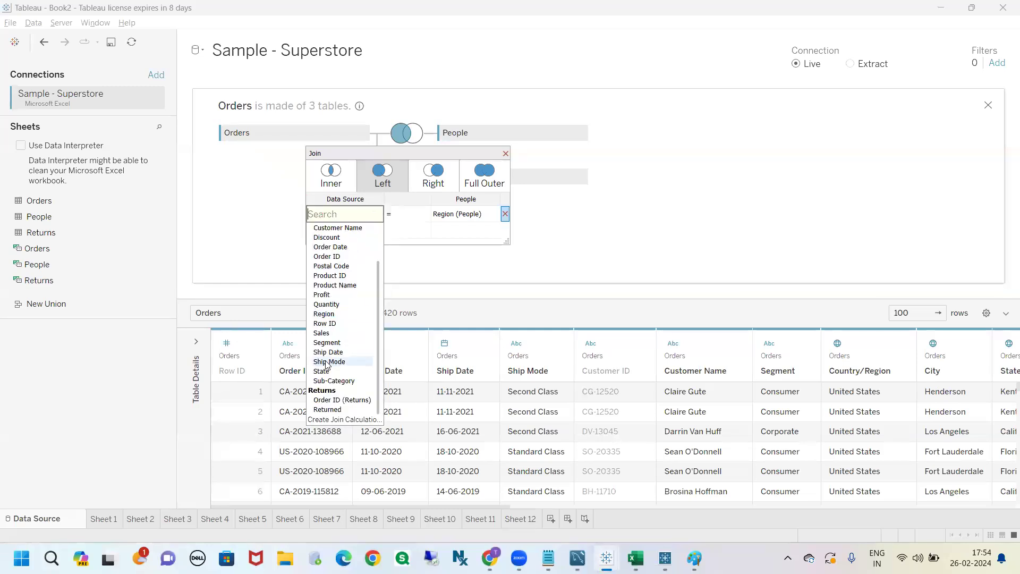
left_click(341, 400)
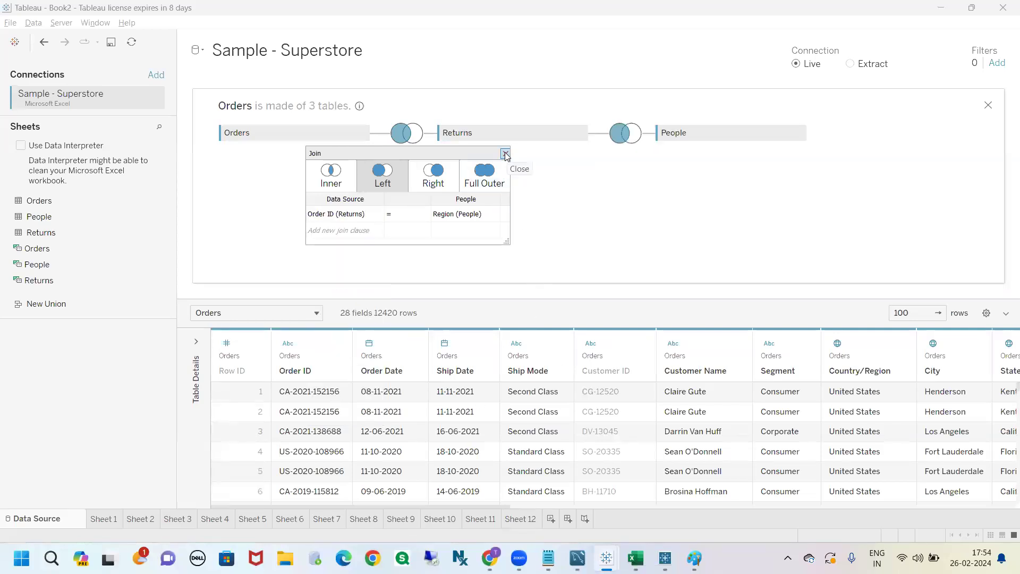
left_click(505, 155)
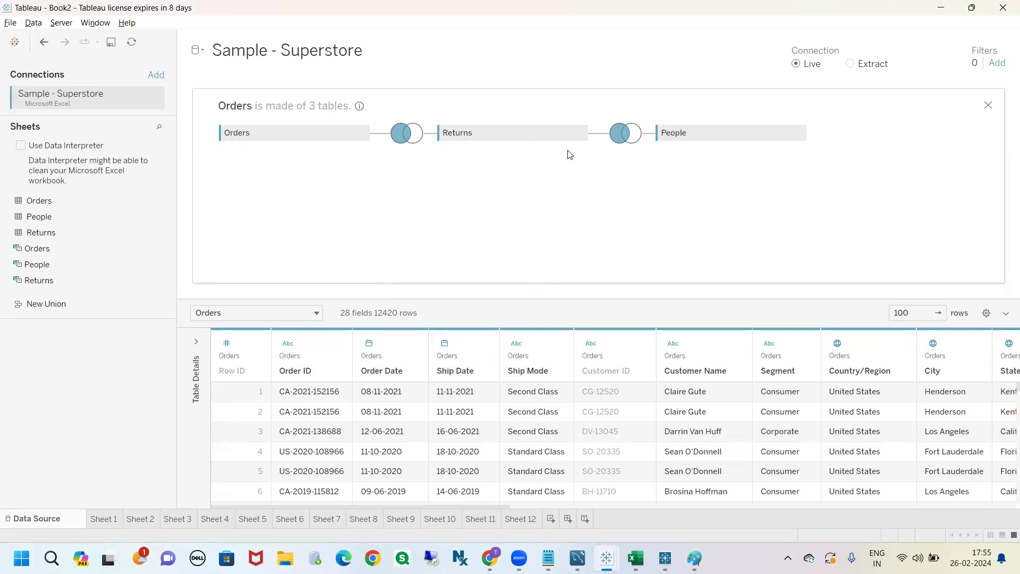
Step: Undo the last field change in the People join clause
mouse_move(670, 139)
left_mouse_down()
mouse_move(646, 177)
mouse_move(451, 145)
mouse_move(431, 168)
left_mouse_up()
left_click_drag(451, 143, 470, 157)
left_click(476, 156)
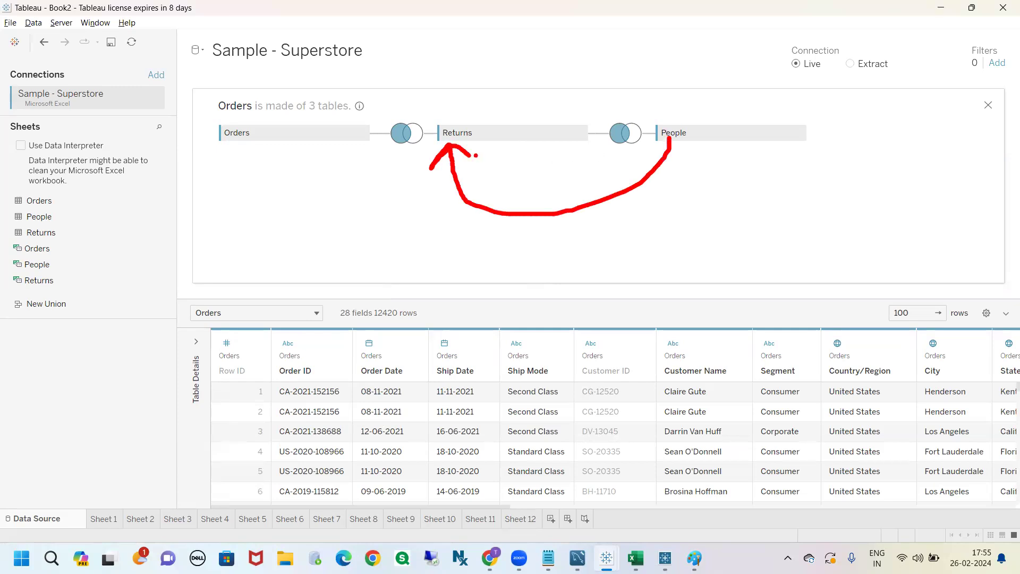
key("Escape")
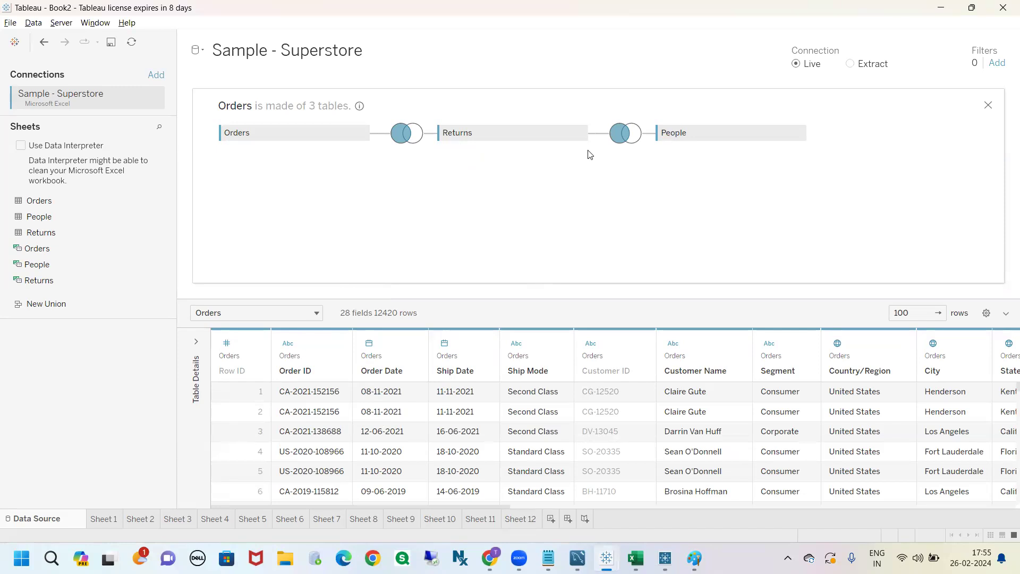
key("ctrl+z")
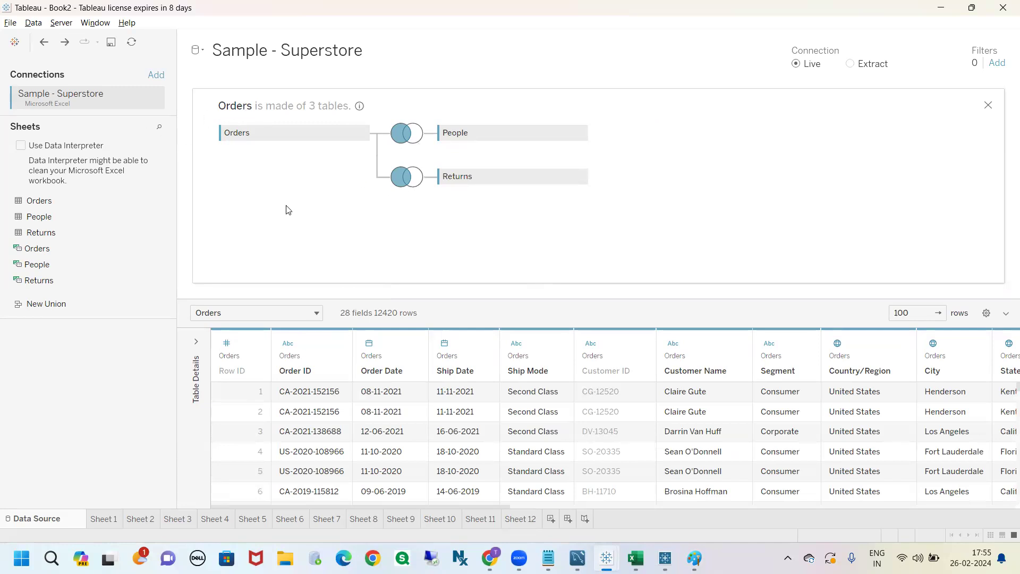
Step: Close the Orders join view and open Sheet 12
left_click(987, 106)
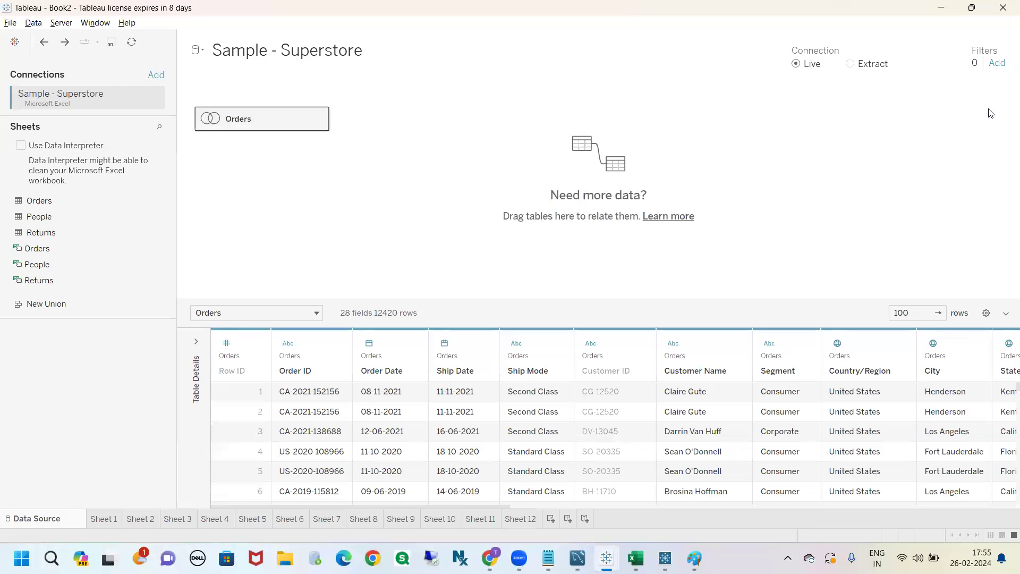
left_click(522, 519)
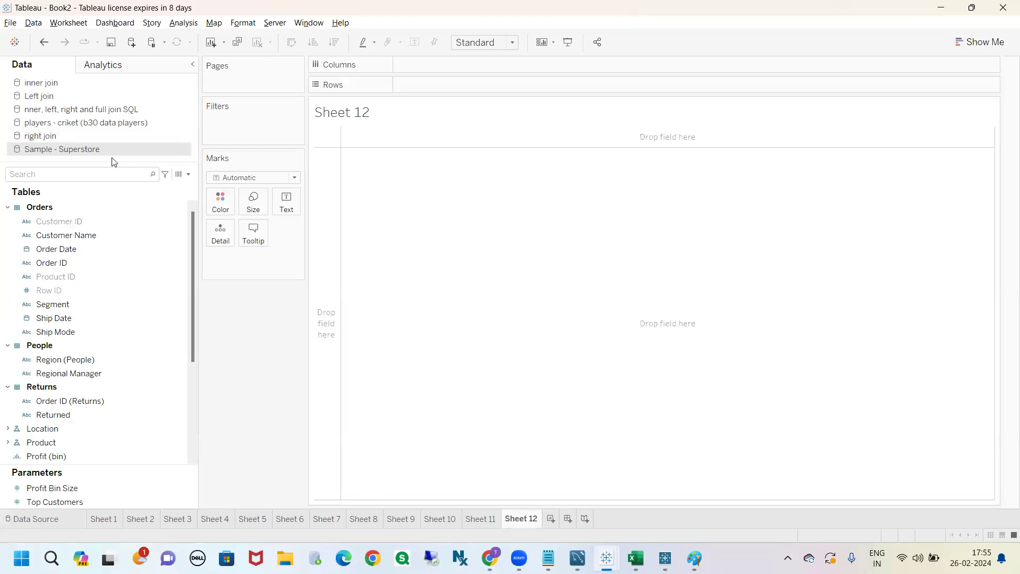
Step: Try to extract the Sample - Superstore data source to Sample - Superstore.hyper in the Datasources folder, replacing the existing file
right_click(70, 153)
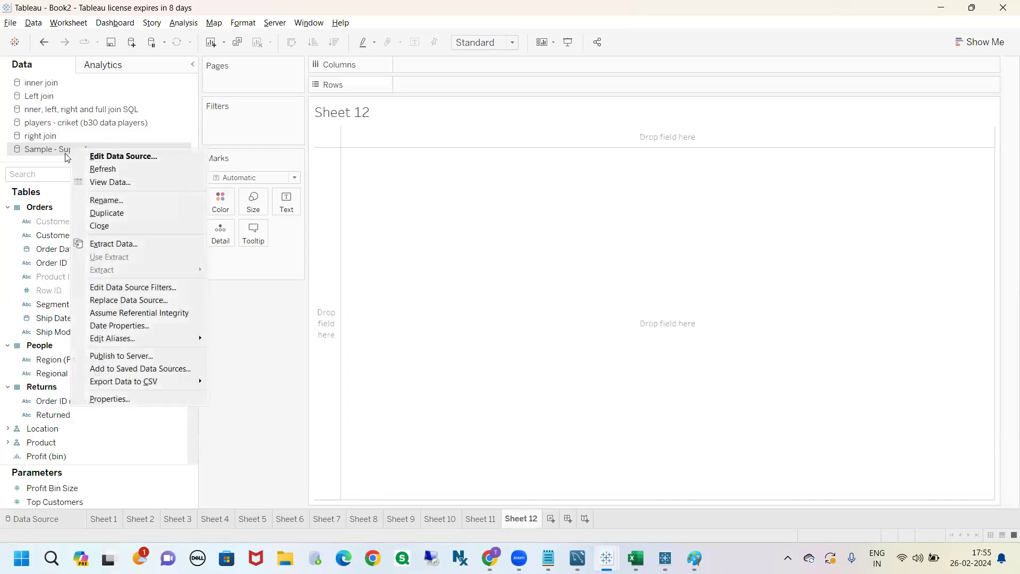
left_click(104, 246)
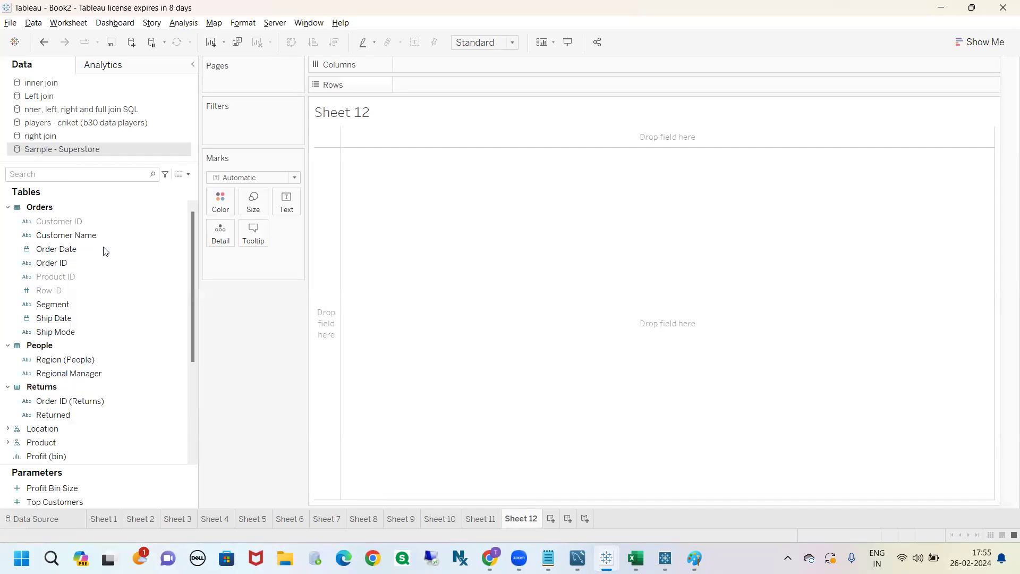
left_click(530, 450)
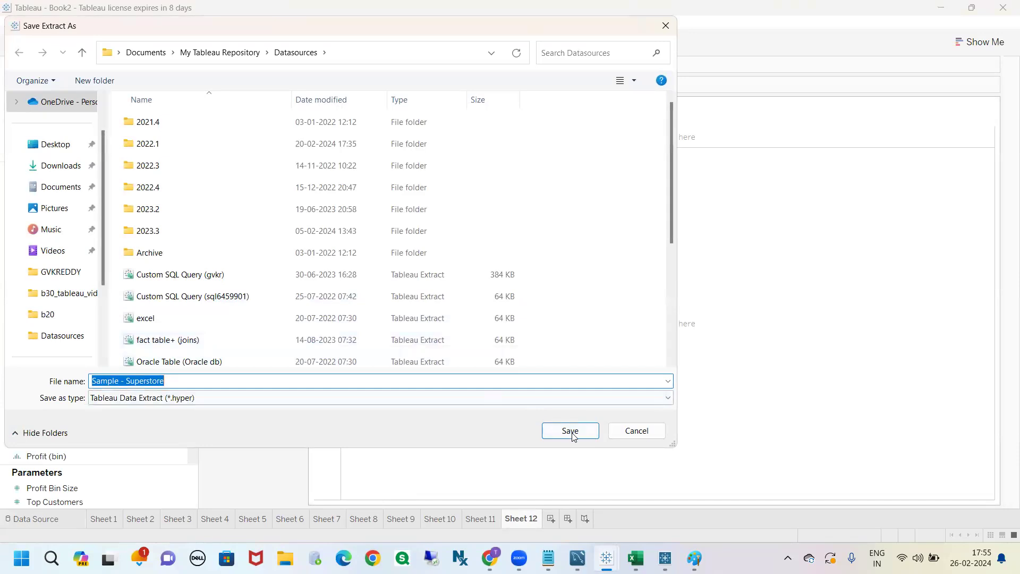
left_click(565, 432)
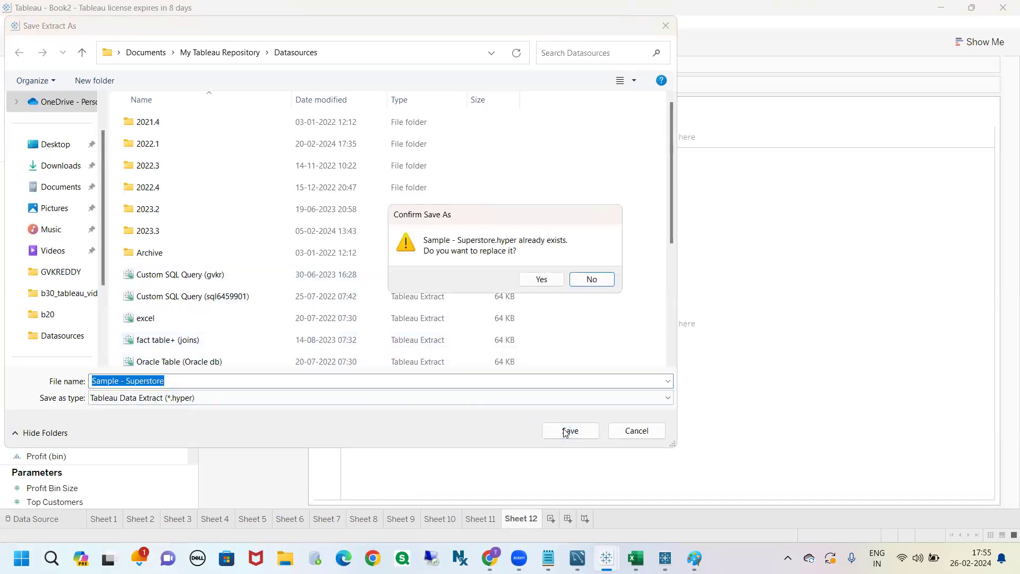
left_click(539, 279)
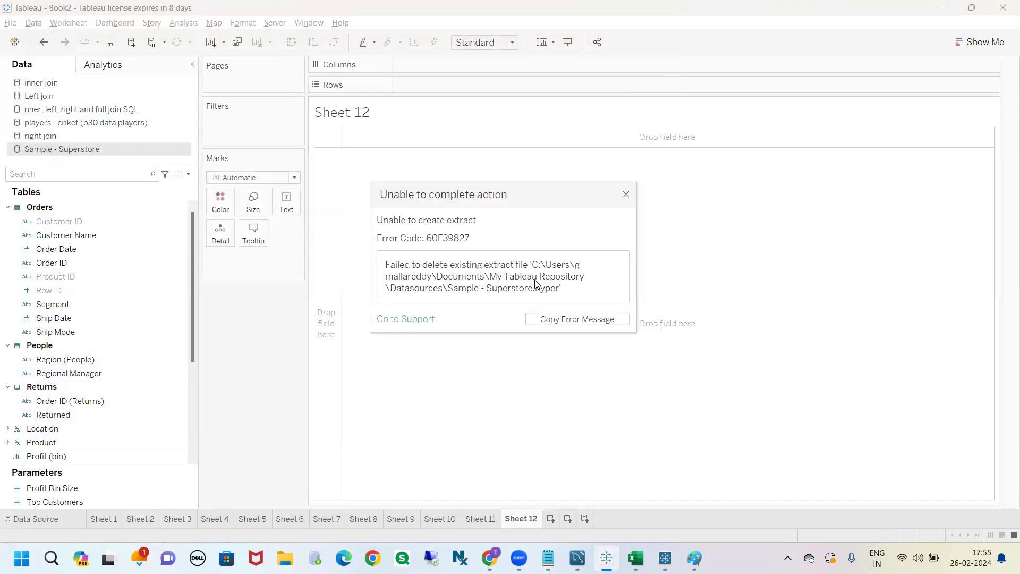
left_click(626, 195)
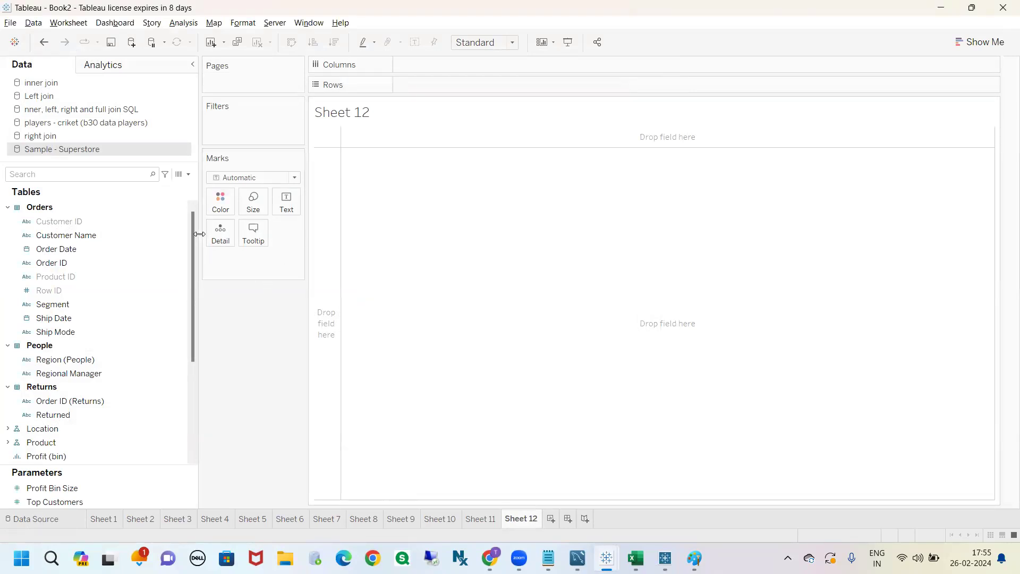
Step: Examine the fields grouped under the Orders, People and Returns tables of the Sample - Superstore data source
mouse_move(199, 233)
left_mouse_down()
mouse_move(260, 234)
mouse_move(201, 229)
left_mouse_up()
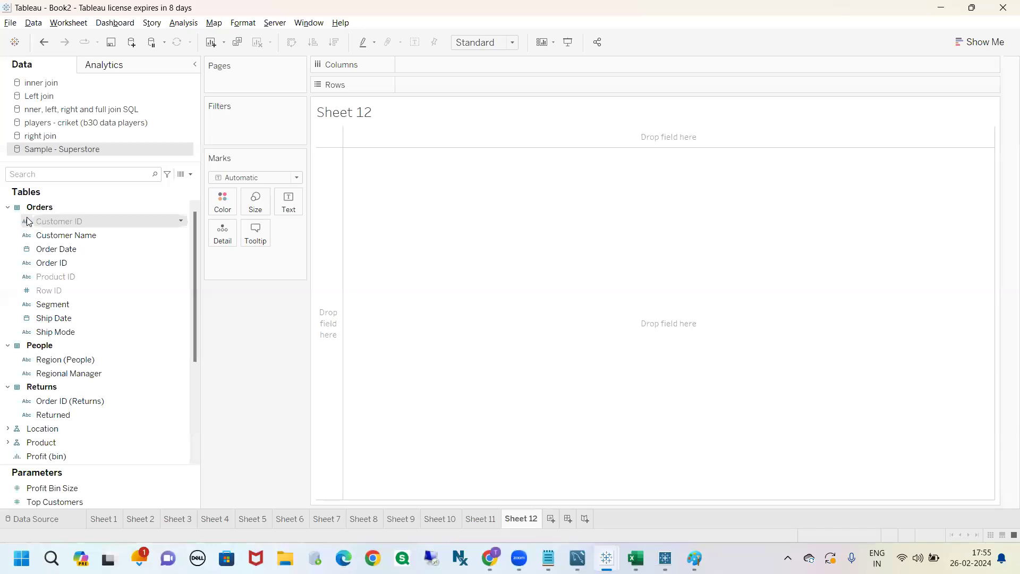
left_click(48, 207)
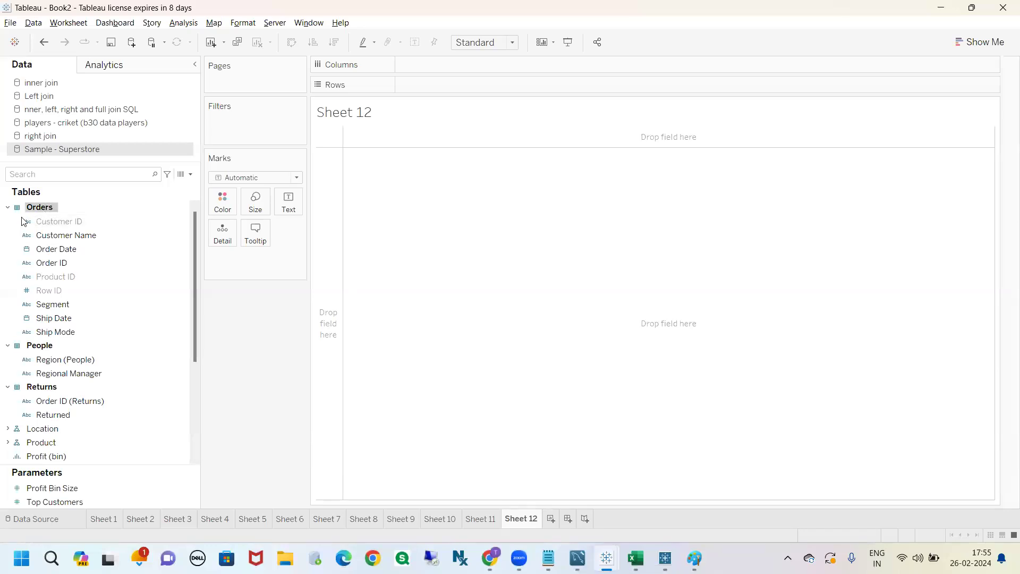
left_click(56, 346)
left_click(56, 386)
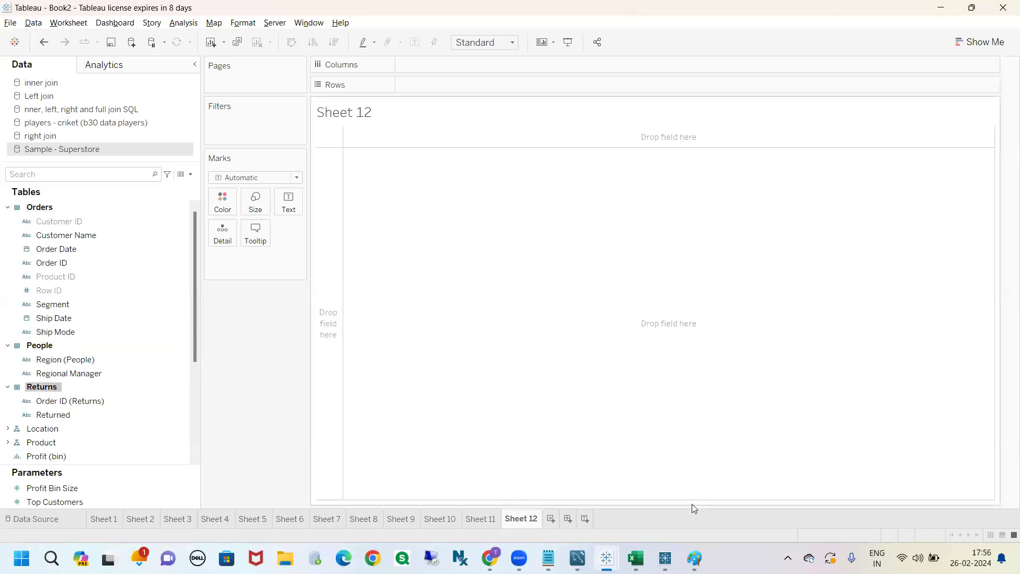
Step: Search the fields for "reg" and place Region from the Location hierarchy on Rows
left_click(147, 171)
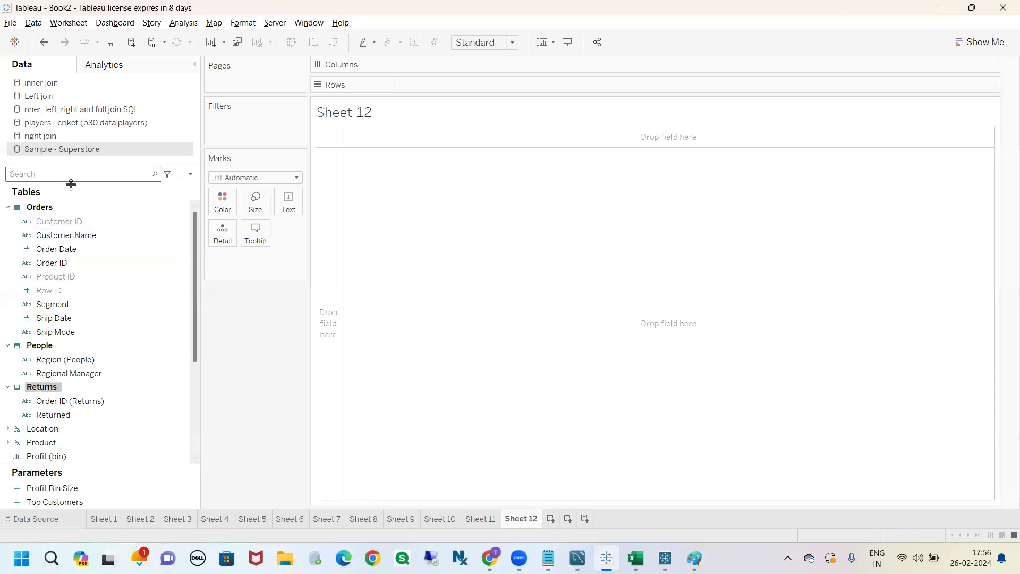
type("reg")
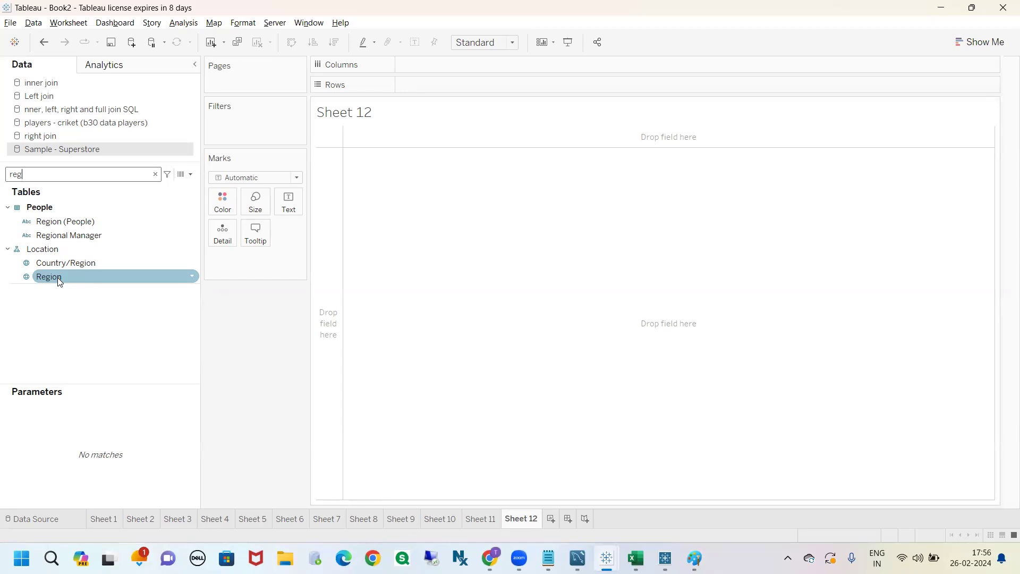
left_click_drag(58, 282, 91, 180)
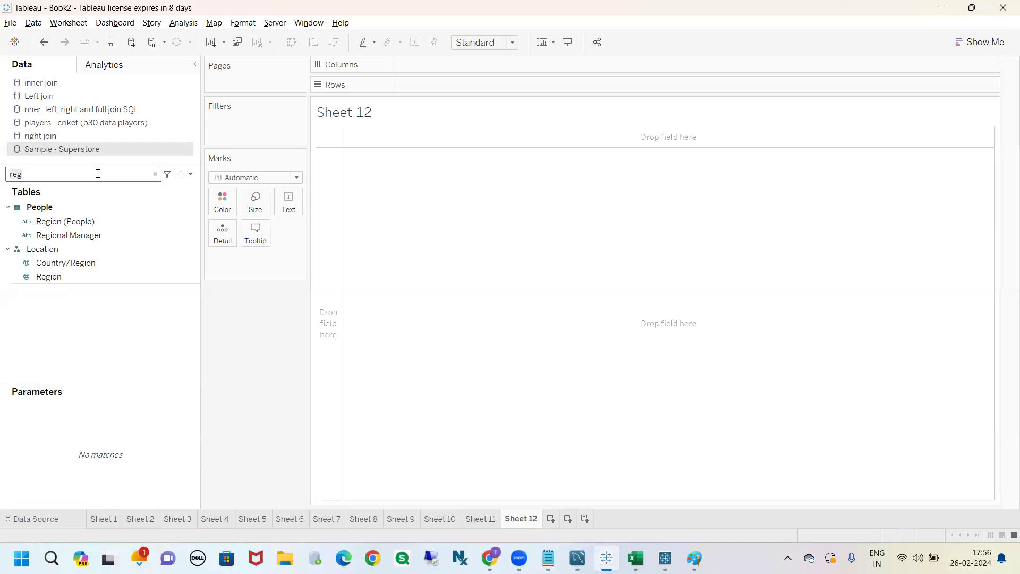
left_click_drag(55, 276, 426, 90)
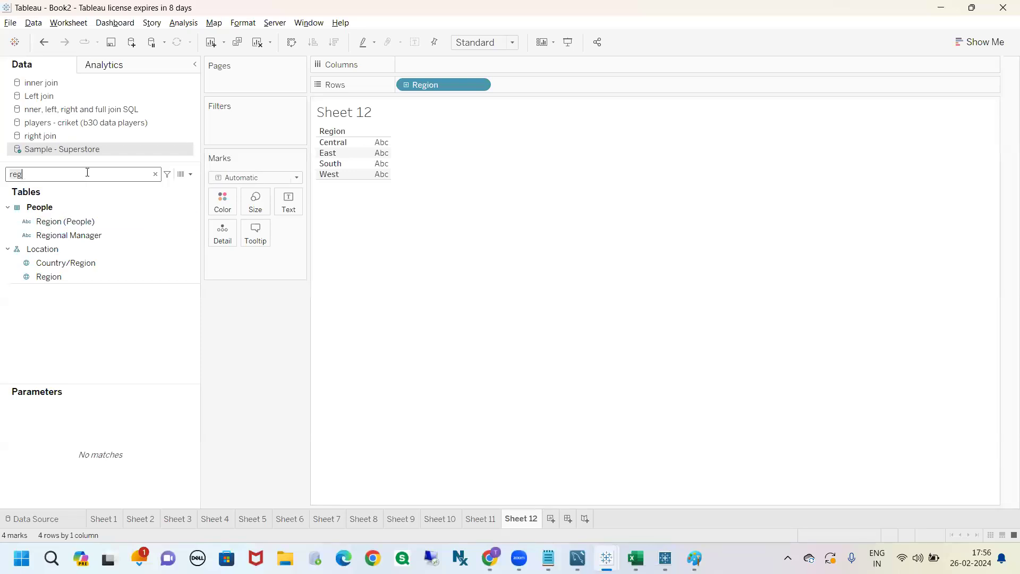
Step: Search the fields for "sa" and add Sales from Orders as text marks for each region
key("BackSpace")
key("BackSpace")
key("BackSpace")
type("sa")
left_click_drag(73, 230, 292, 205)
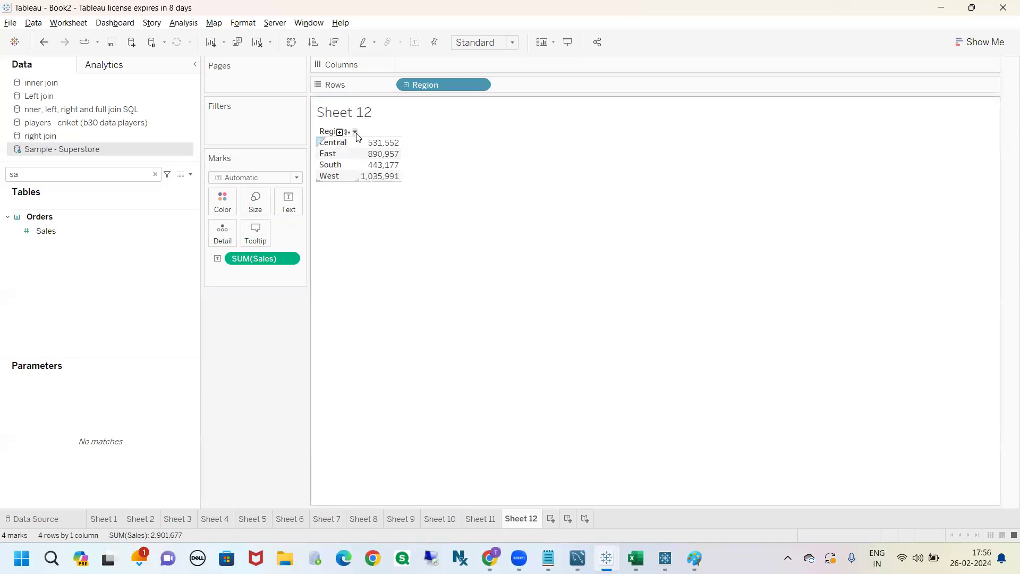
mouse_move(212, 258)
left_mouse_down()
mouse_move(249, 286)
mouse_move(218, 250)
mouse_move(352, 137)
mouse_move(310, 184)
left_mouse_up()
key("Escape")
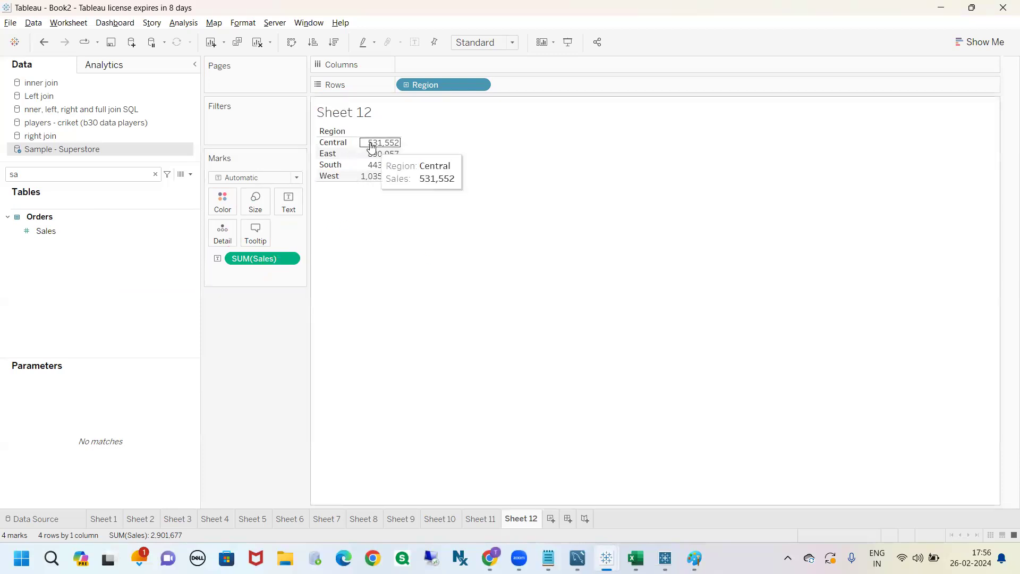
Step: Switch to the b30 data players workbook in Excel and examine the region values in the orders sheet
left_click(636, 558)
left_click(392, 391)
left_click(265, 179)
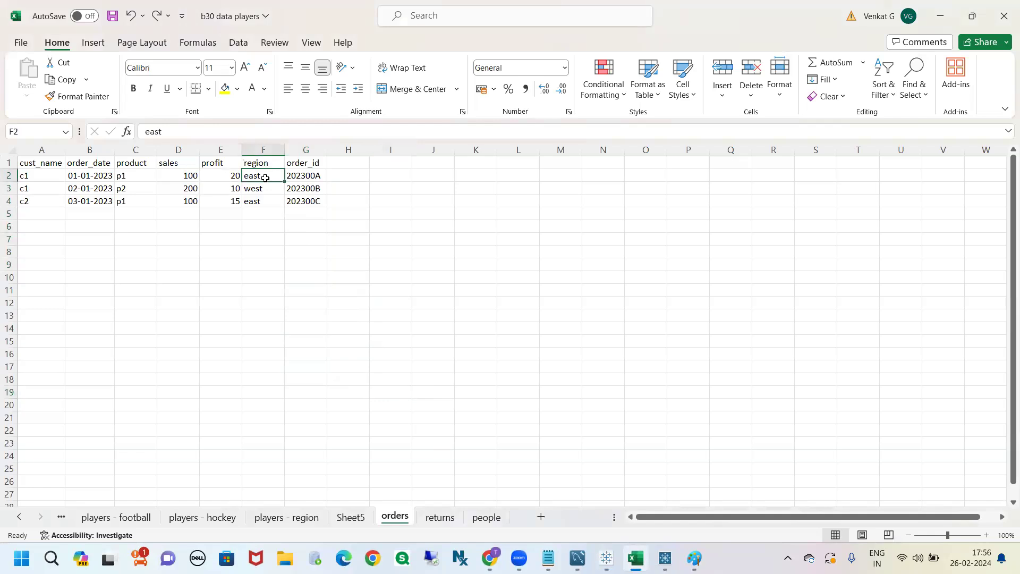
left_click_drag(270, 178, 303, 158)
mouse_move(259, 202)
left_mouse_down()
mouse_move(296, 196)
mouse_move(272, 195)
mouse_move(278, 228)
mouse_move(287, 215)
left_mouse_up()
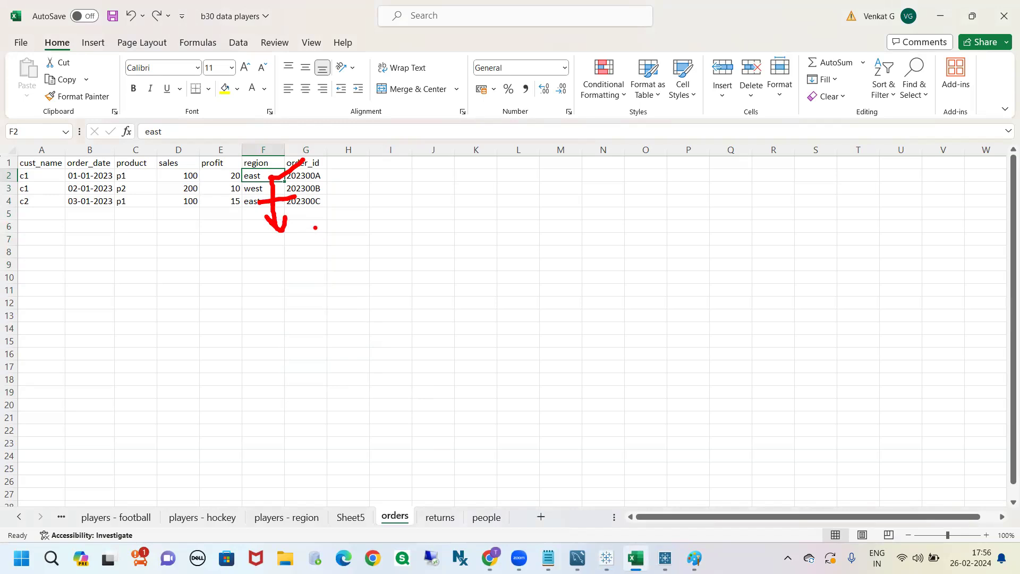
mouse_move(251, 176)
left_mouse_down()
mouse_move(223, 178)
mouse_move(210, 216)
mouse_move(250, 210)
mouse_move(287, 242)
mouse_move(302, 292)
left_mouse_up()
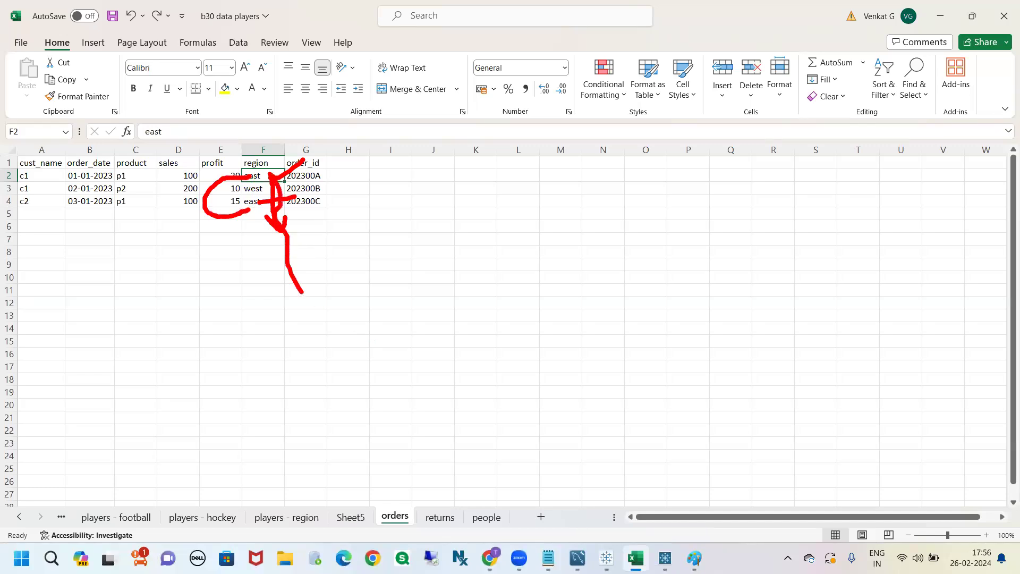
key("Escape")
Step: Return to Tableau, examine how the East row relates to SUM(Sales), and clear the field search
key("alt+Tab")
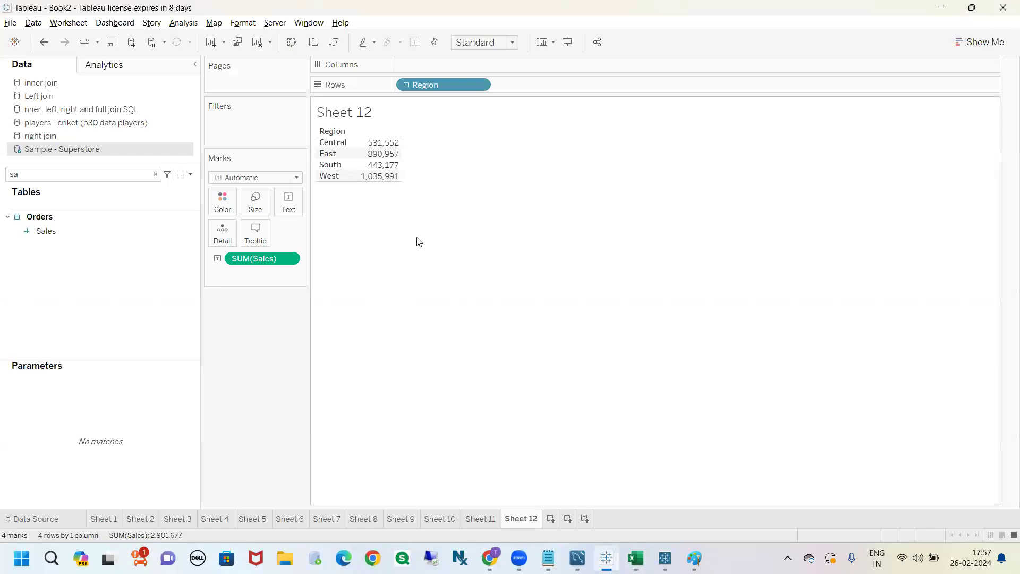
mouse_move(295, 156)
left_mouse_down()
mouse_move(320, 155)
mouse_move(293, 159)
left_mouse_up()
mouse_move(402, 157)
left_mouse_down()
mouse_move(418, 157)
mouse_move(365, 279)
mouse_move(249, 285)
mouse_move(240, 265)
mouse_move(266, 272)
mouse_move(228, 275)
left_mouse_up()
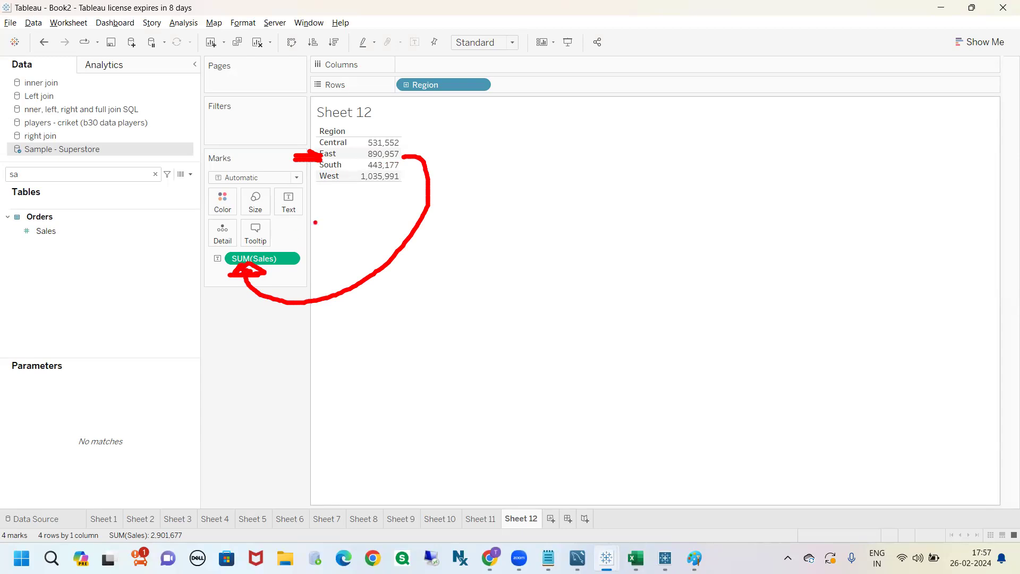
mouse_move(237, 250)
left_mouse_down()
mouse_move(297, 251)
mouse_move(239, 285)
mouse_move(213, 261)
mouse_move(264, 245)
left_mouse_up()
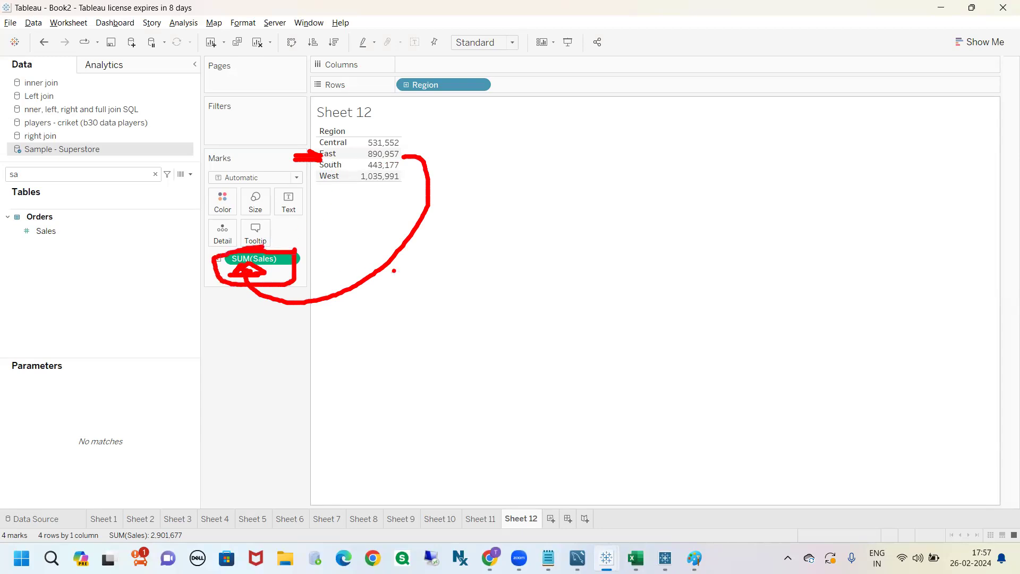
key("Escape")
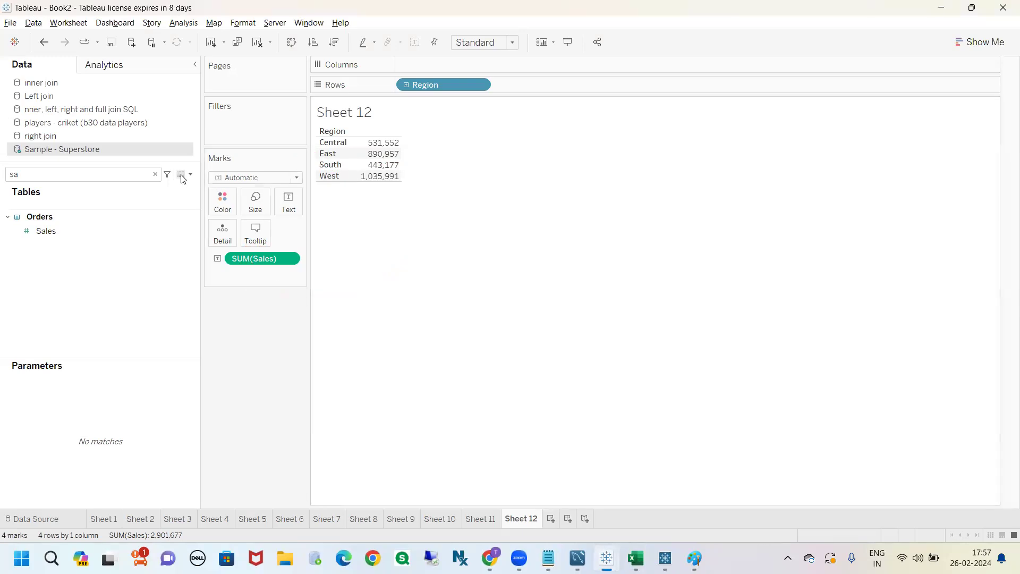
left_click(155, 174)
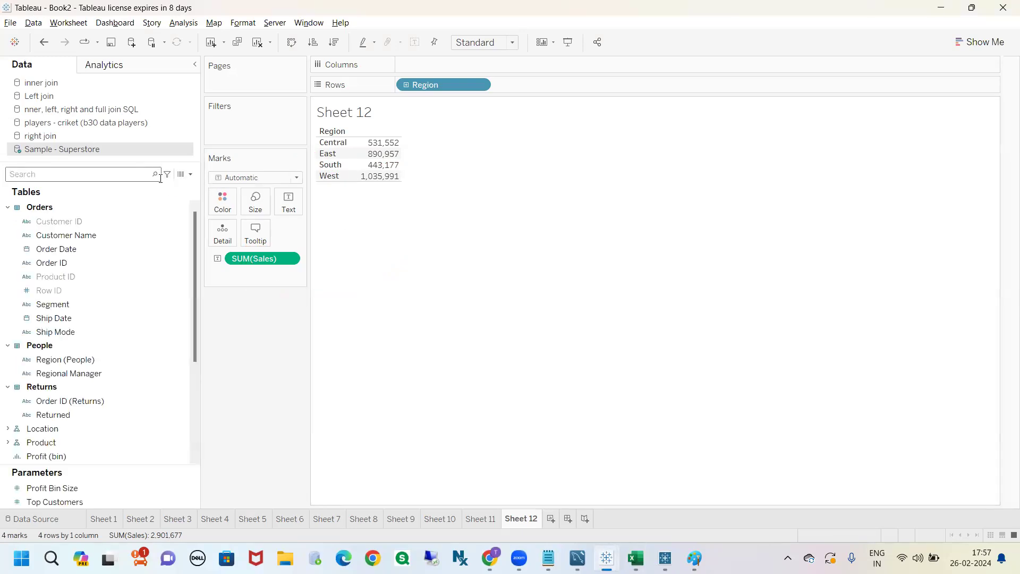
Step: Switch to Excel and review the sample rows in the orders sheet once more
left_click(634, 557)
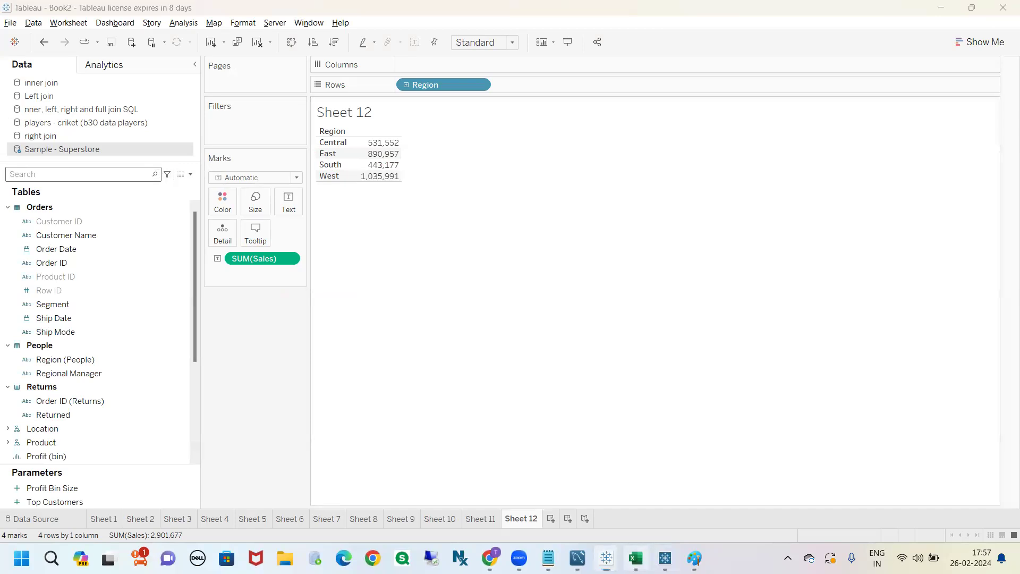
left_click(596, 344)
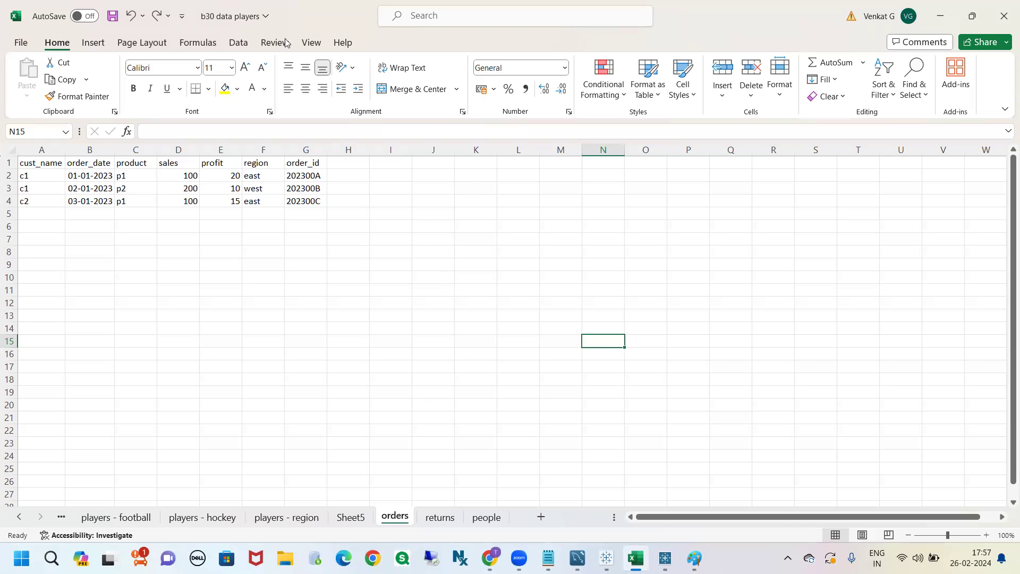
key("ctrl+n")
Step: Switch to the Book2 workbook in Tableau and examine the Region rows of the Sheet 12 table
mouse_move(606, 557)
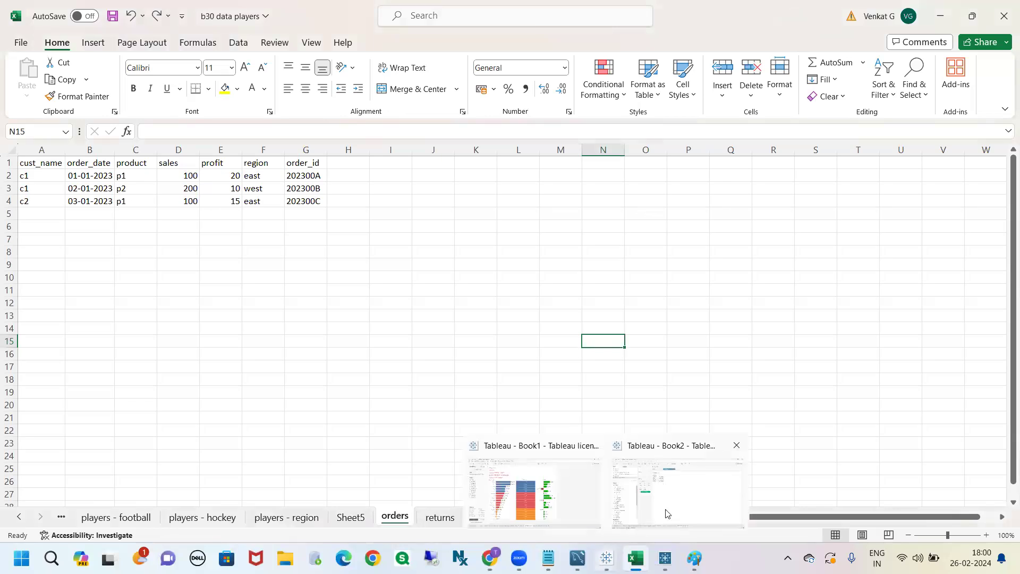
left_click(672, 494)
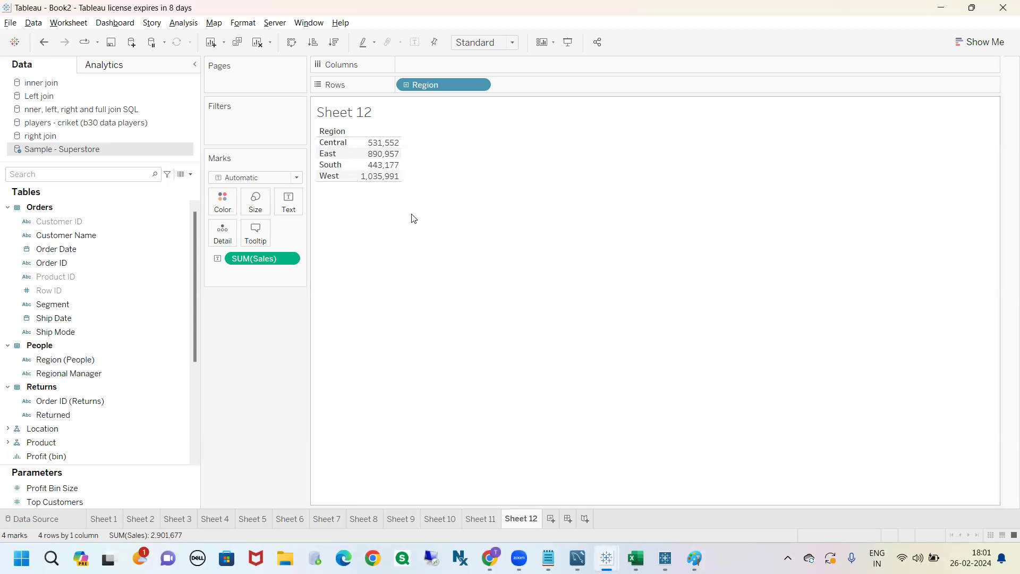
left_click(331, 144)
left_click(331, 146)
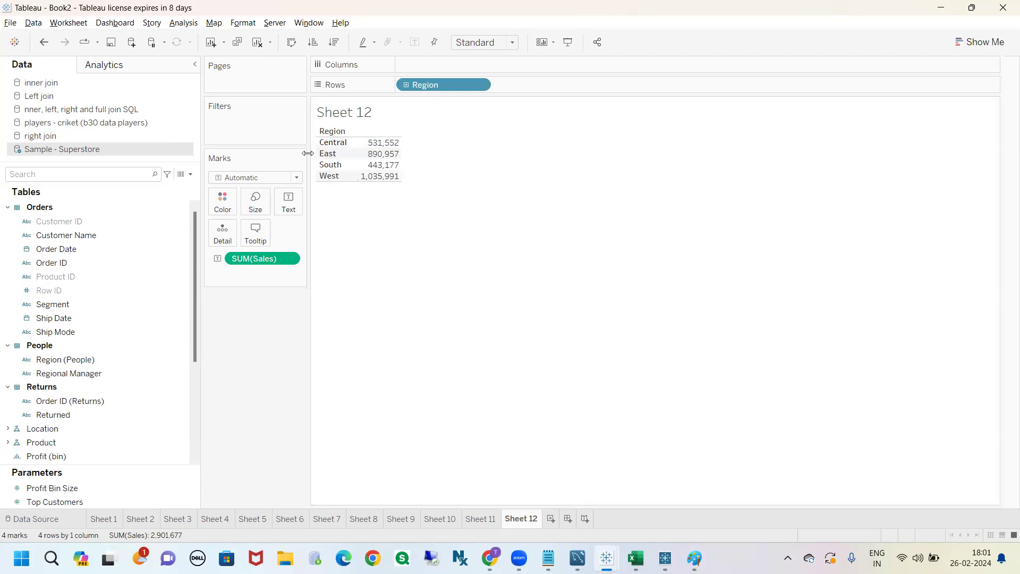
left_click_drag(340, 123, 359, 112)
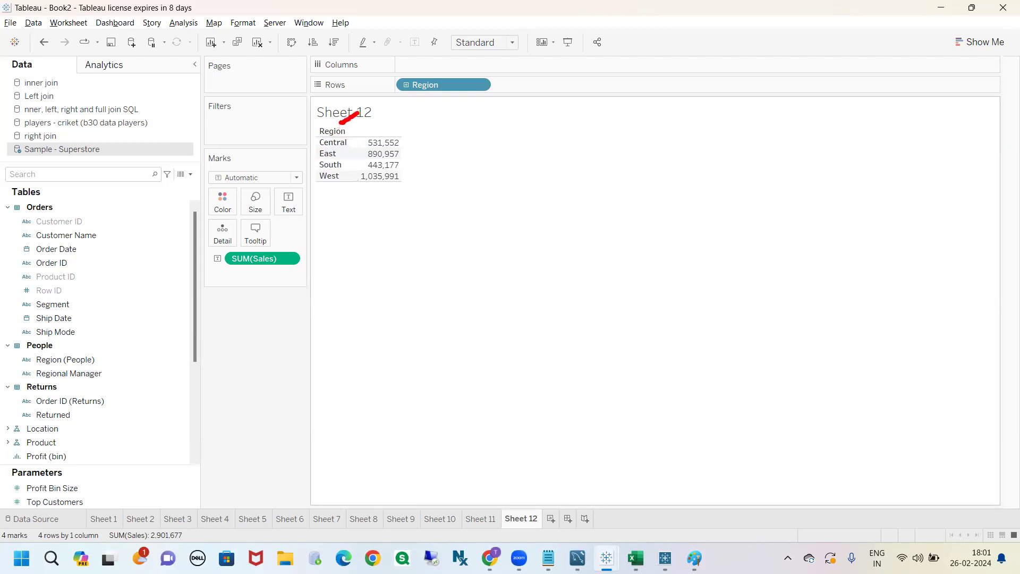
key("Escape")
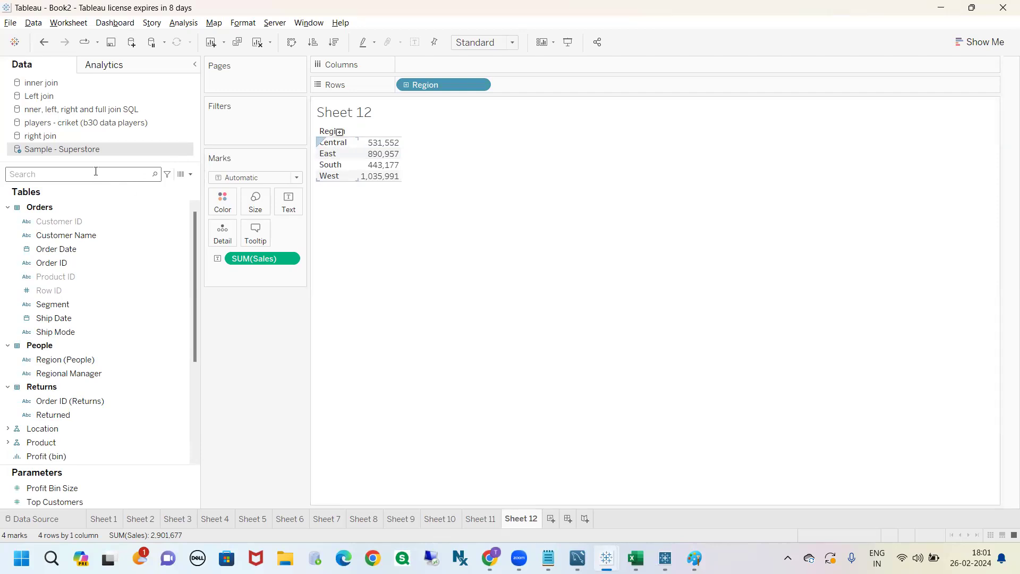
Step: Search the fields for "regi" and select the Region field in the Location hierarchy
type("regi")
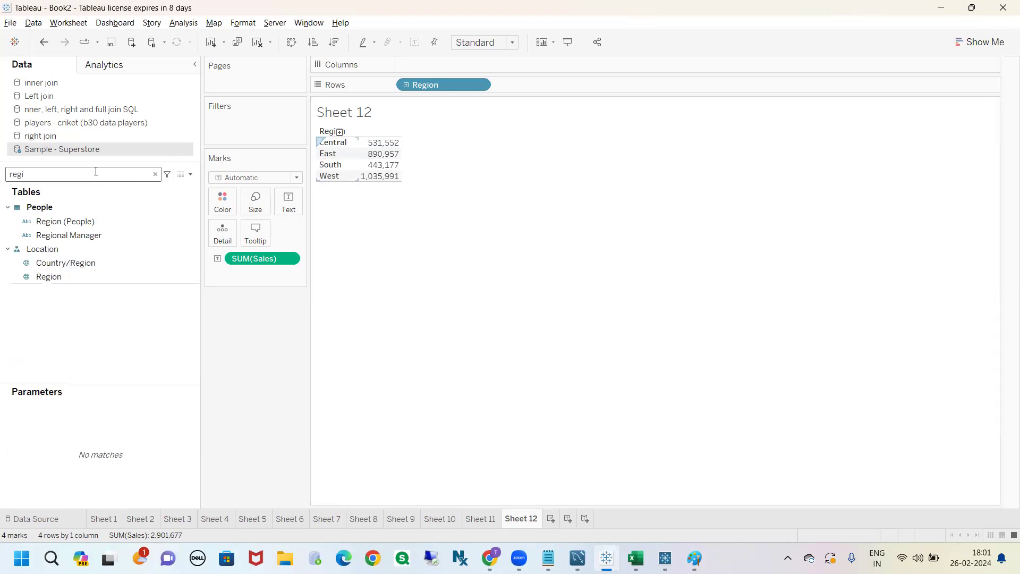
left_click_drag(41, 170, 18, 172)
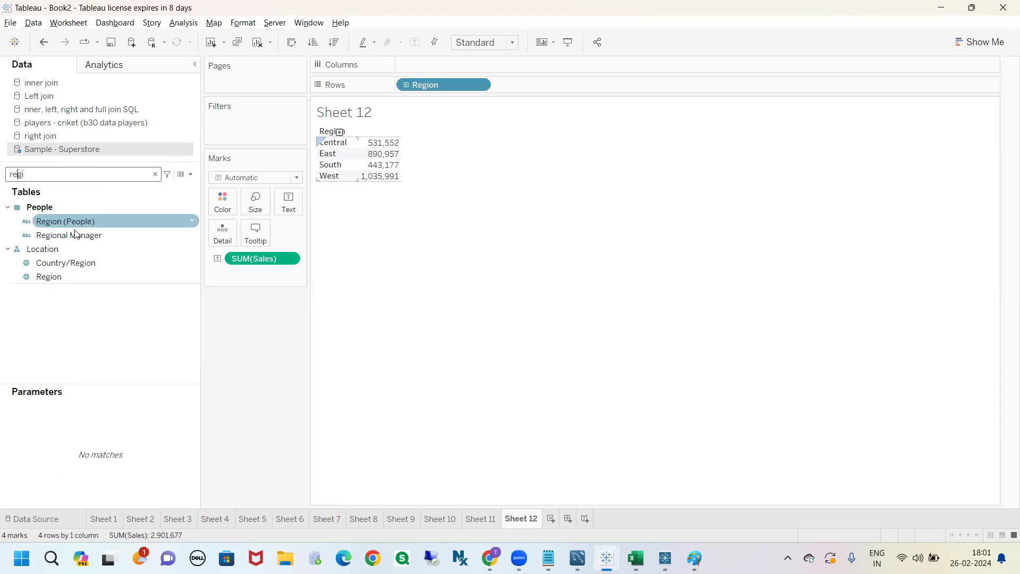
left_click(68, 277)
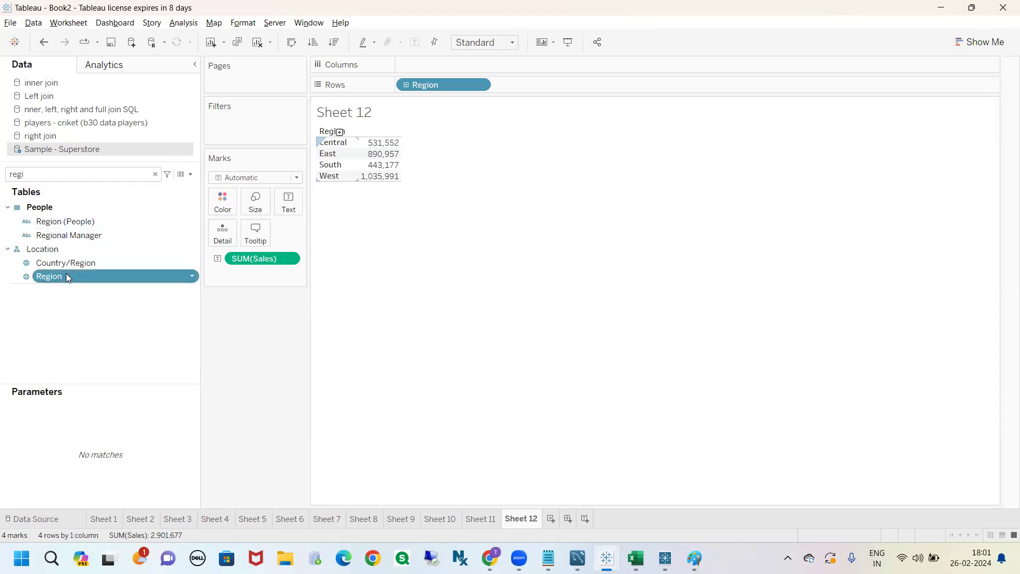
Step: Start a filter on the Region field and examine its General, Wildcard, Condition and Top settings and the list selection option
left_click_drag(114, 289, 232, 125)
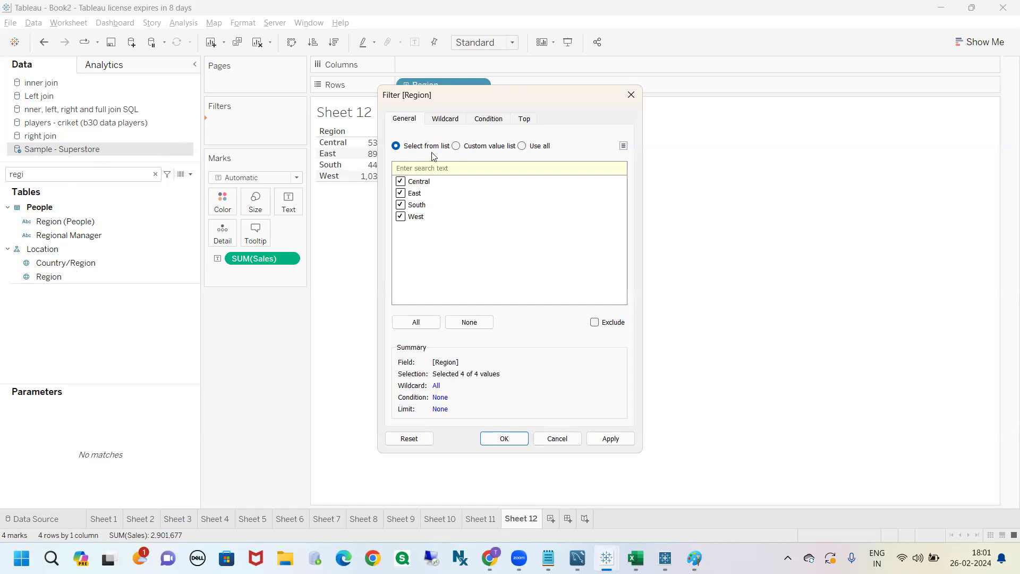
mouse_move(390, 85)
left_mouse_down()
mouse_move(354, 300)
mouse_move(684, 435)
mouse_move(638, 73)
mouse_move(392, 94)
mouse_move(511, 96)
left_mouse_up()
left_click_drag(523, 114, 555, 98)
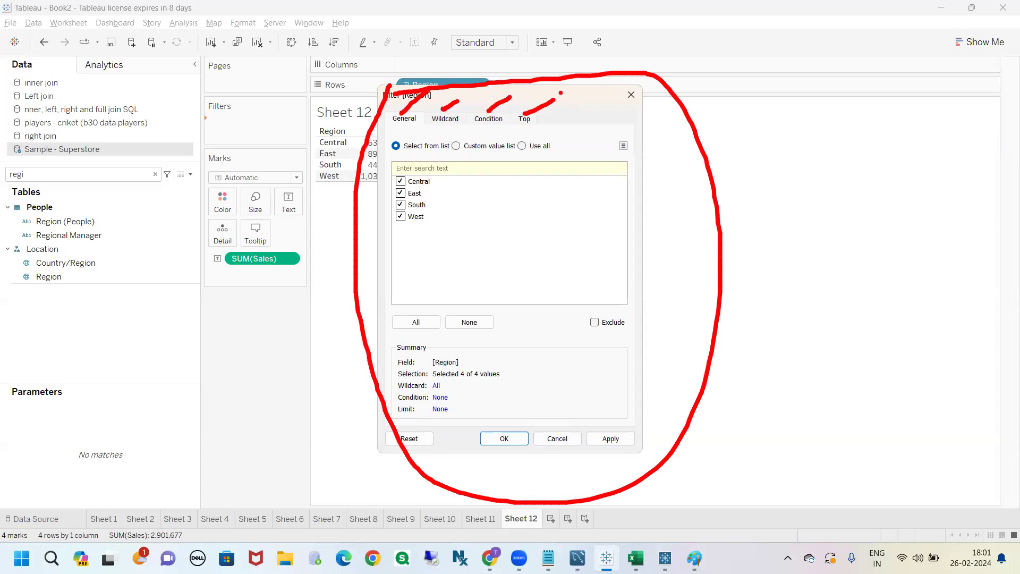
mouse_move(397, 122)
left_mouse_down()
mouse_move(432, 135)
mouse_move(453, 120)
left_mouse_up()
mouse_move(400, 110)
left_mouse_down()
mouse_move(396, 136)
mouse_move(390, 101)
left_mouse_up()
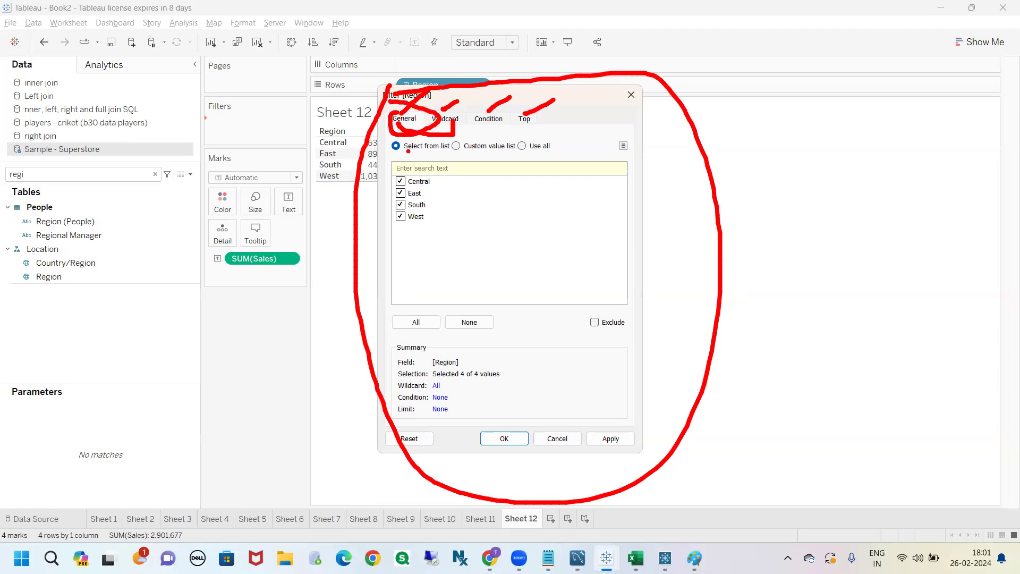
mouse_move(408, 152)
left_mouse_down()
mouse_move(441, 146)
mouse_move(427, 201)
mouse_move(437, 282)
left_mouse_up()
mouse_move(418, 267)
left_mouse_down()
mouse_move(429, 278)
mouse_move(442, 273)
left_mouse_up()
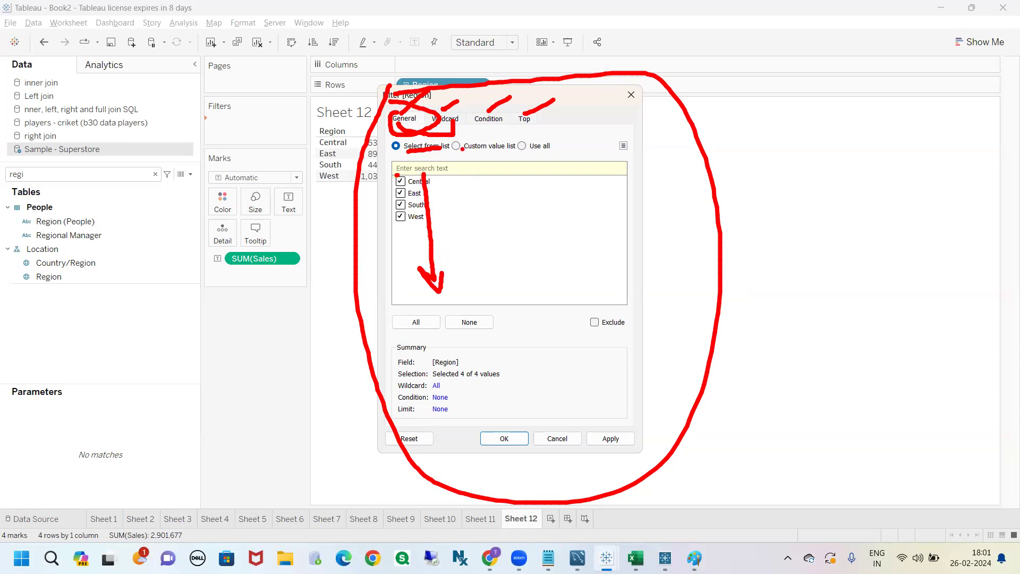
key("Escape")
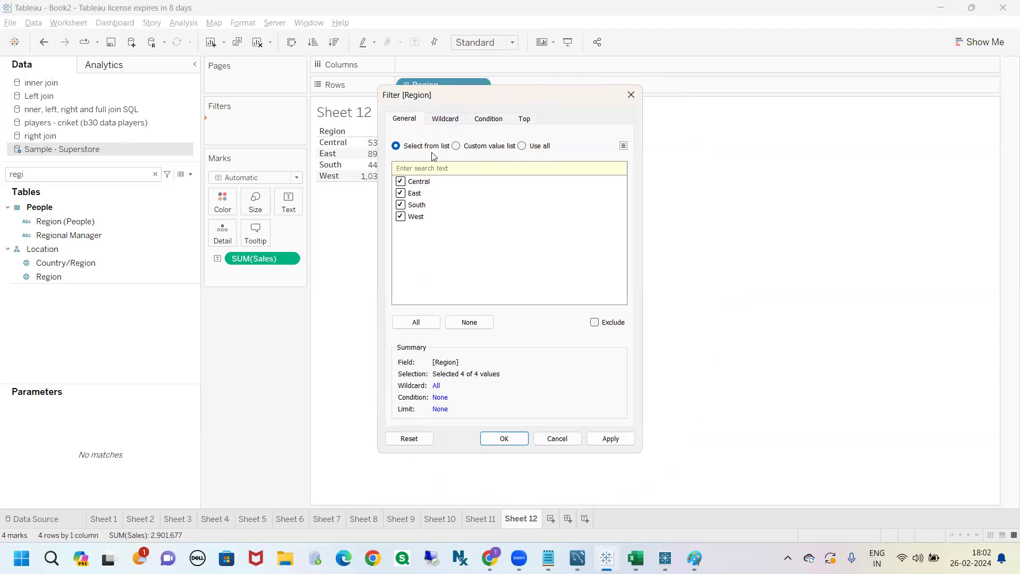
Step: Examine the Field and Selection entries of the Region filter summary against the checked region values
key("ctrl+2")
mouse_move(429, 348)
left_mouse_down()
mouse_move(466, 345)
mouse_move(487, 359)
left_mouse_up()
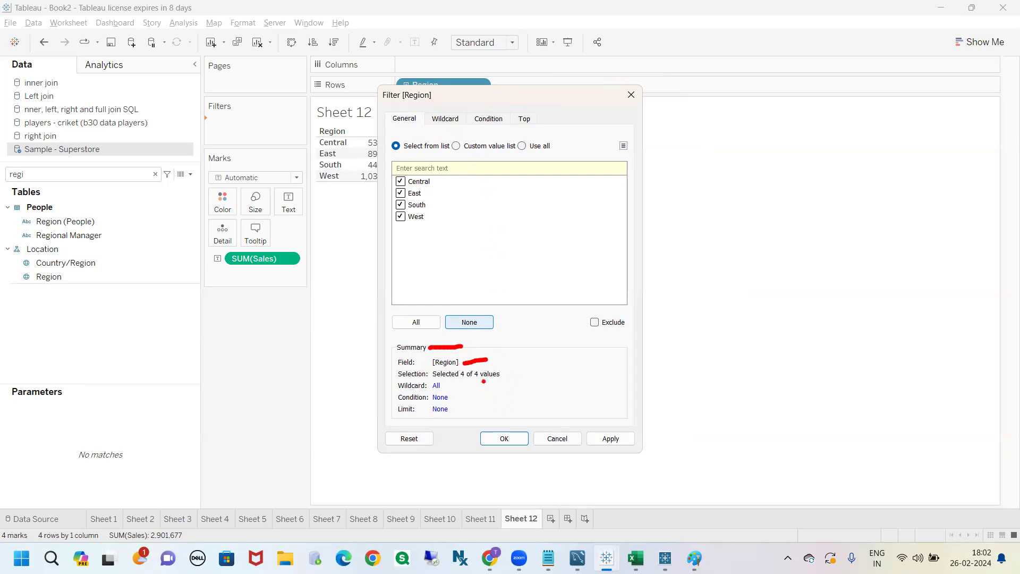
left_click_drag(401, 378, 484, 379)
mouse_move(397, 182)
left_mouse_down()
mouse_move(380, 193)
mouse_move(392, 225)
left_mouse_up()
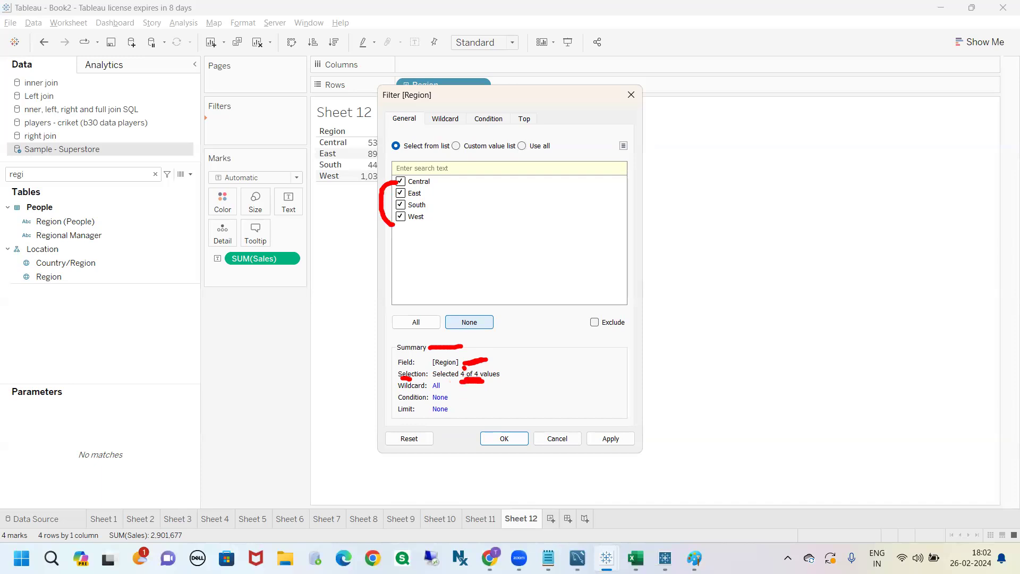
left_click_drag(475, 367, 499, 360)
key("Escape")
Step: Examine how the summary's Wildcard, Condition and Limit entries correspond to the filter's Wildcard, Condition and Top settings
key("ctrl+2")
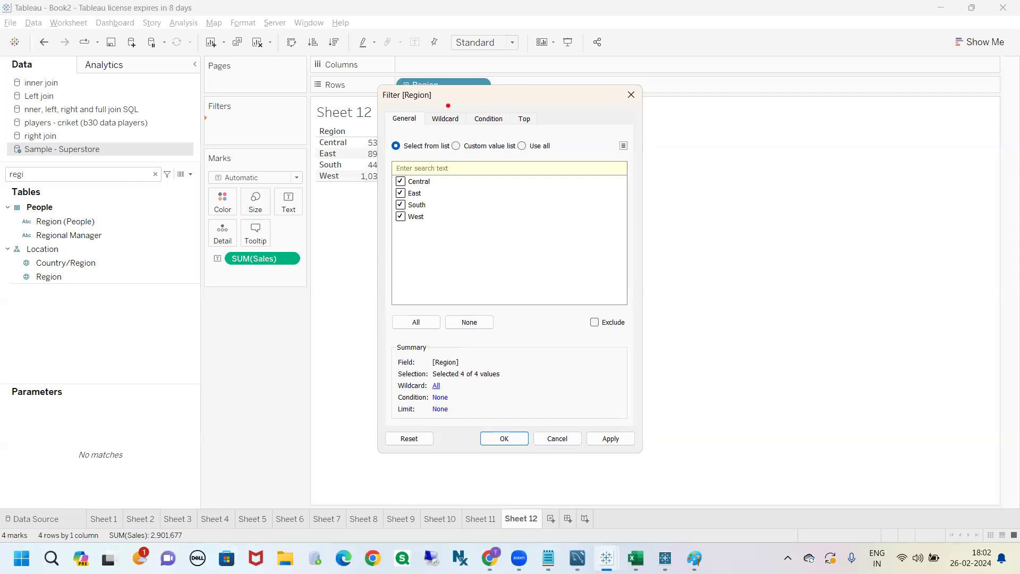
mouse_move(448, 106)
left_mouse_down()
mouse_move(473, 251)
mouse_move(430, 332)
mouse_move(387, 372)
mouse_move(392, 385)
mouse_move(467, 376)
left_mouse_up()
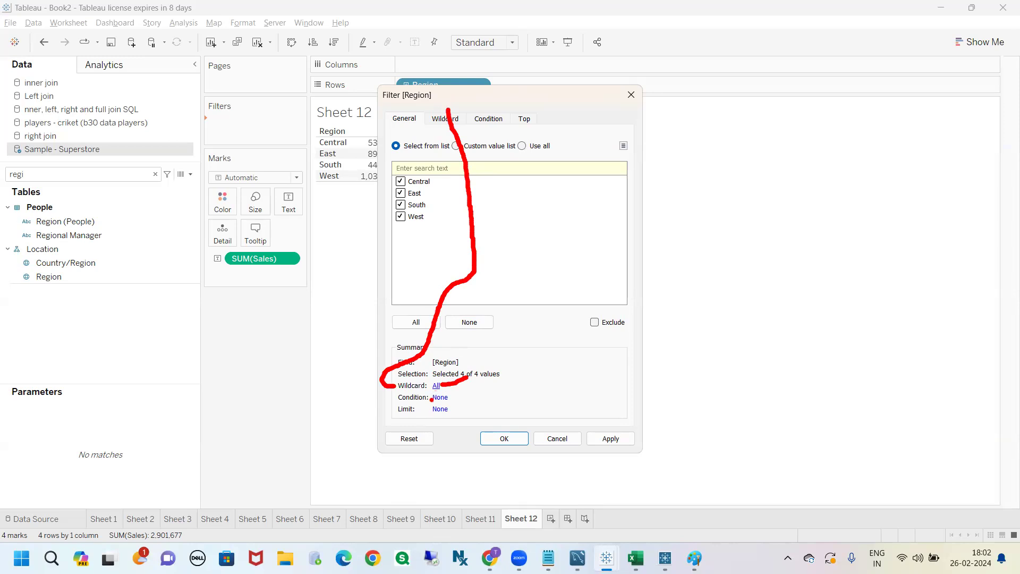
mouse_move(504, 126)
left_mouse_down()
mouse_move(502, 372)
mouse_move(450, 399)
mouse_move(470, 395)
mouse_move(562, 298)
mouse_move(542, 123)
mouse_move(538, 131)
mouse_move(550, 127)
left_mouse_up()
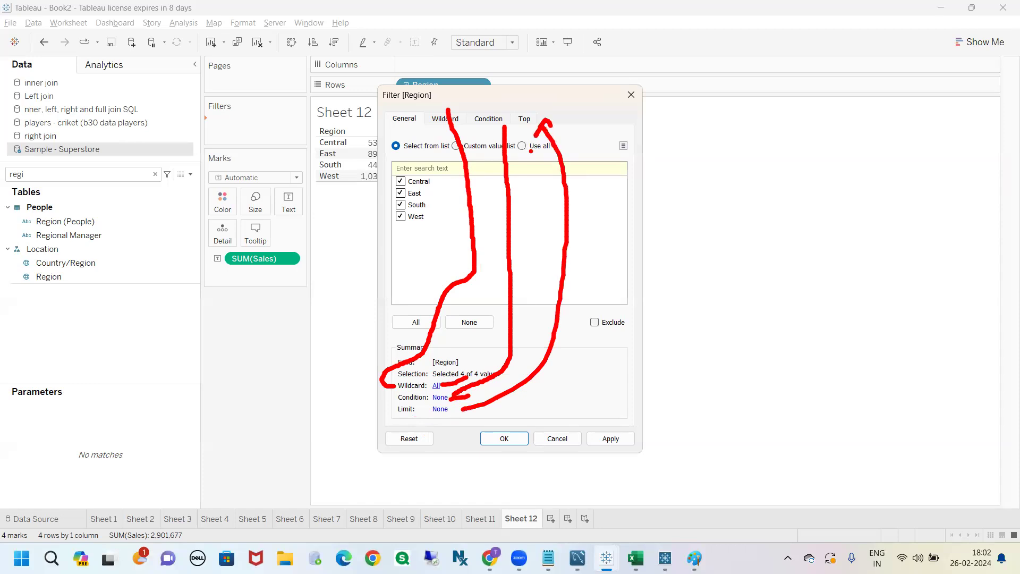
left_click_drag(434, 421, 444, 420)
key("Escape")
Step: Review the All, None and Exclude options of the Region filter and select all region values
key("ctrl+2")
mouse_move(406, 314)
left_mouse_down()
mouse_move(420, 297)
mouse_move(470, 318)
mouse_move(480, 295)
left_mouse_up()
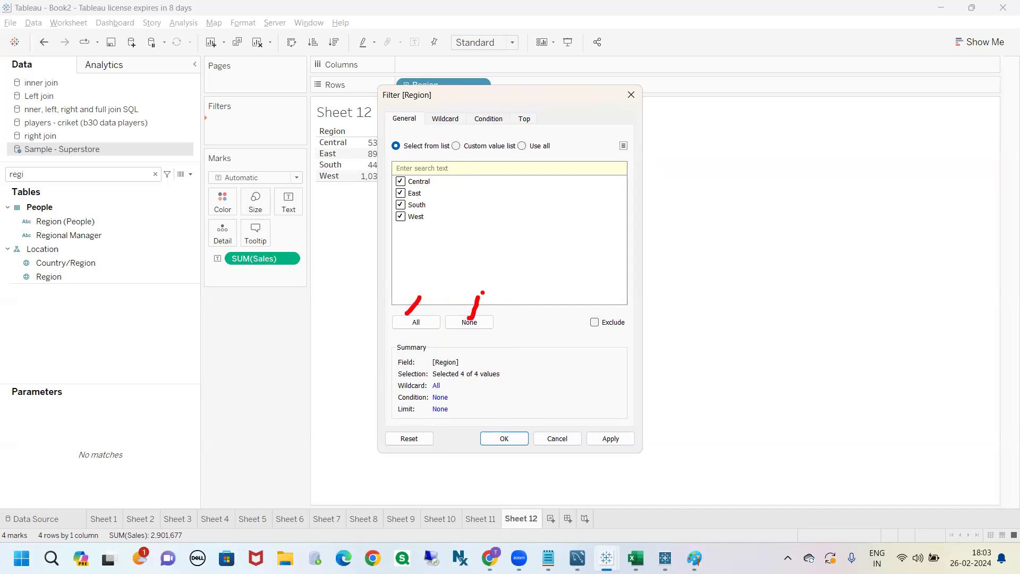
left_click_drag(589, 316, 615, 335)
left_click(416, 322)
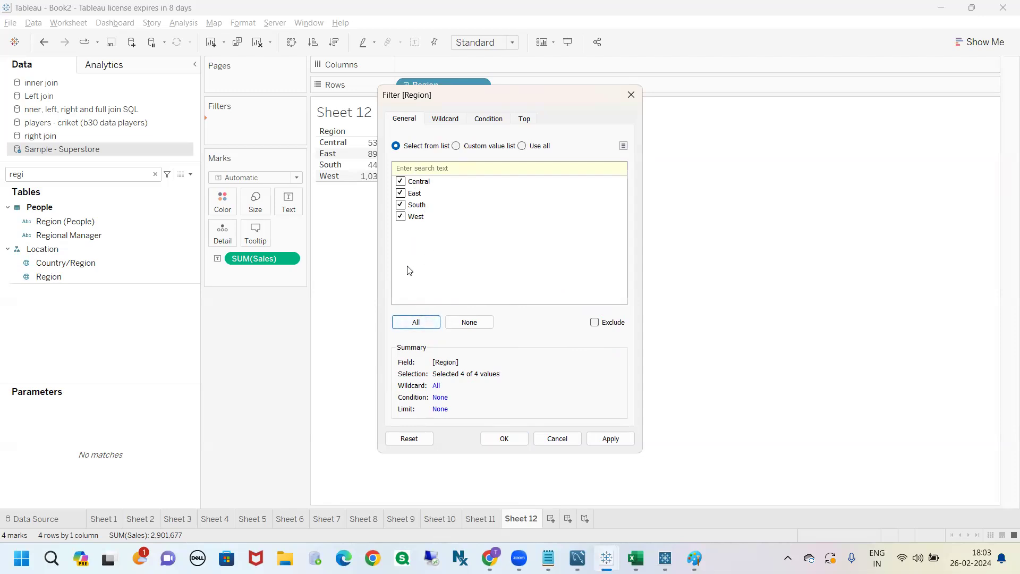
Step: Filter the sheet's Region field to Central only, apply the filter, and clear the field search in the data list
left_click(460, 321)
left_click_drag(495, 96, 627, 82)
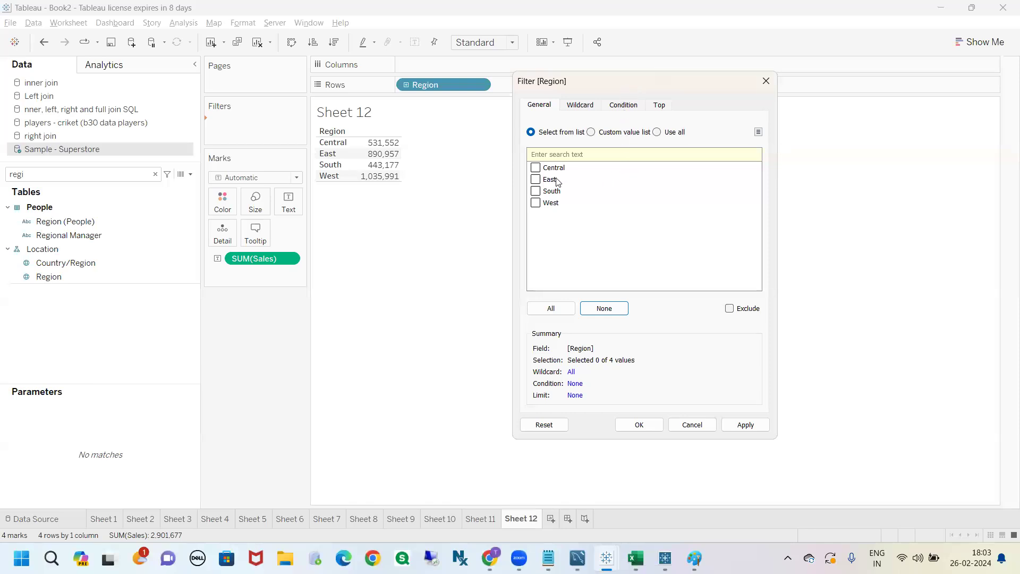
left_click(535, 167)
left_click_drag(605, 367, 619, 366)
left_click(746, 425)
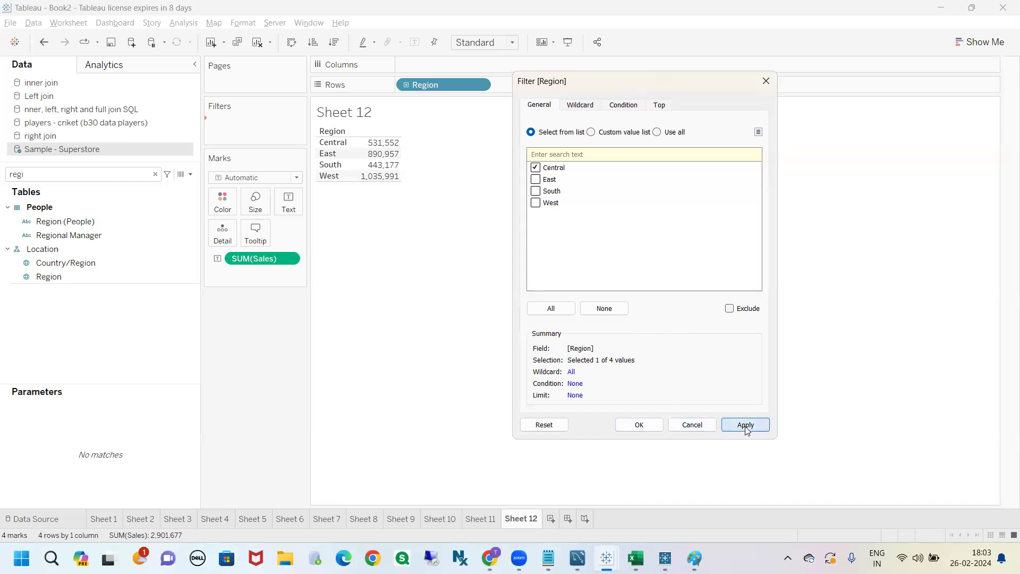
left_click(639, 425)
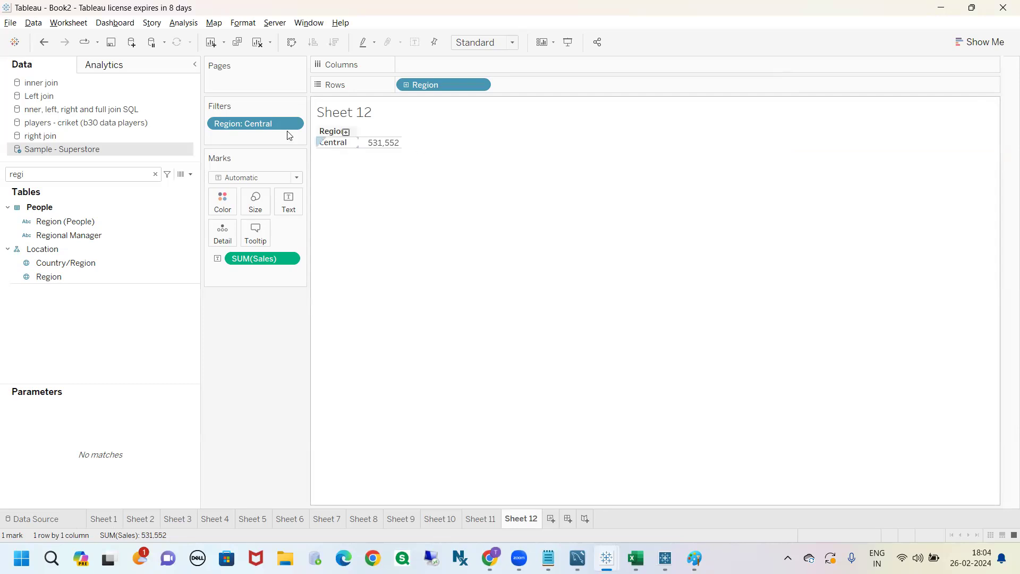
left_click(155, 174)
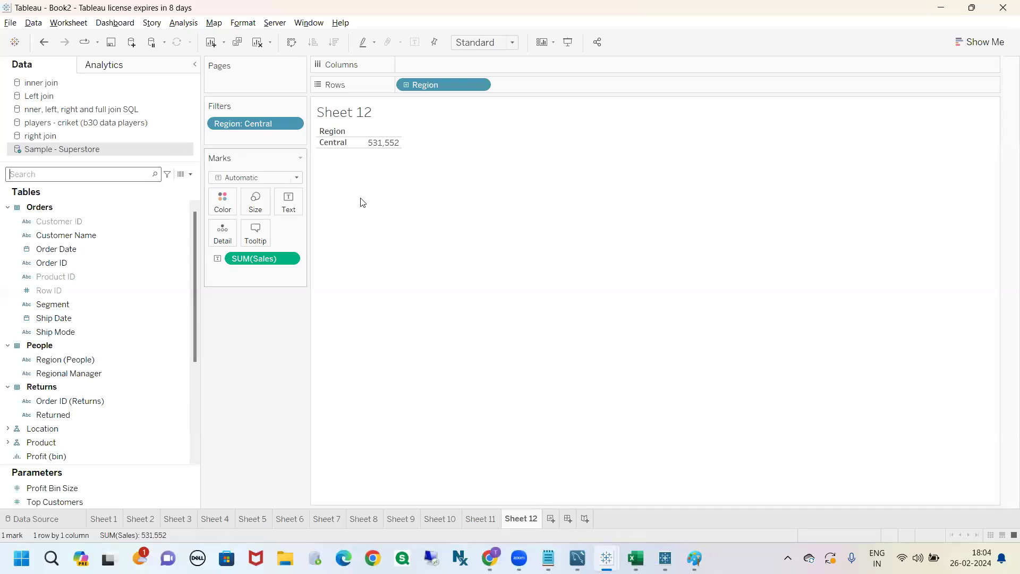
Step: Switch to the Tableau notes in Chrome and review the Normal Filters and Quick Filters definitions under Basics of filters
left_click(490, 558)
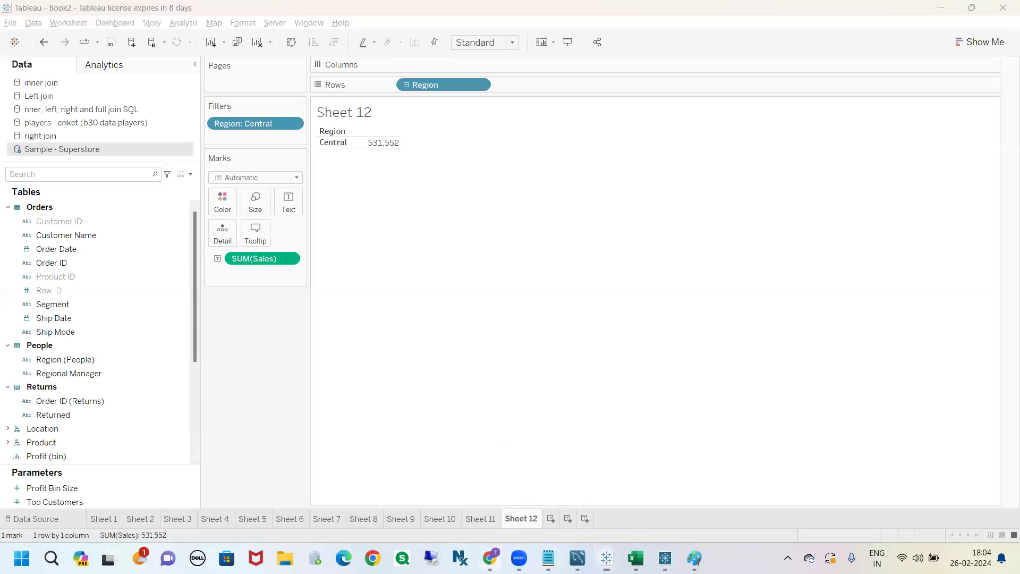
scroll(347, 304, "down", 3)
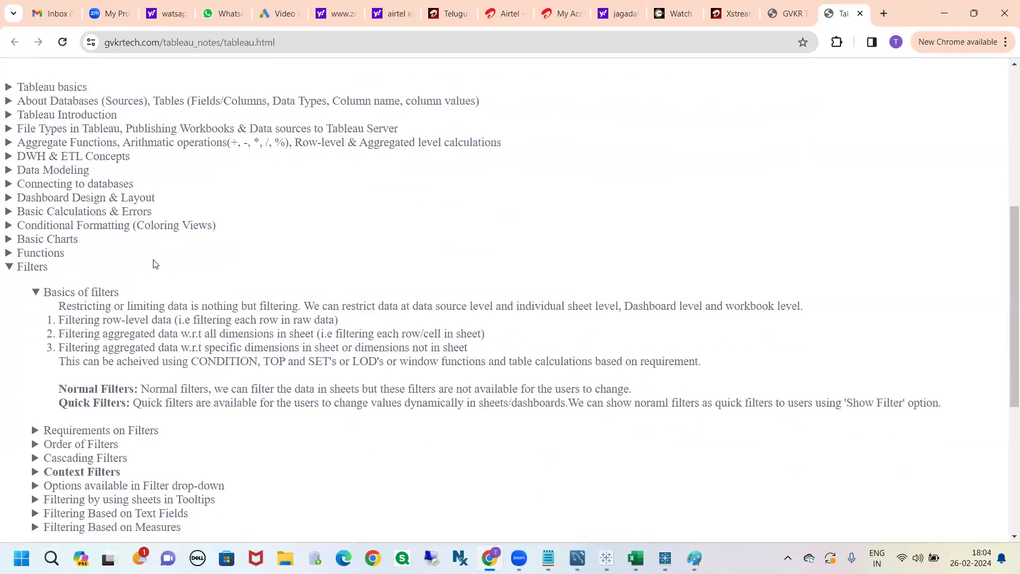
scroll(171, 270, "down", 3)
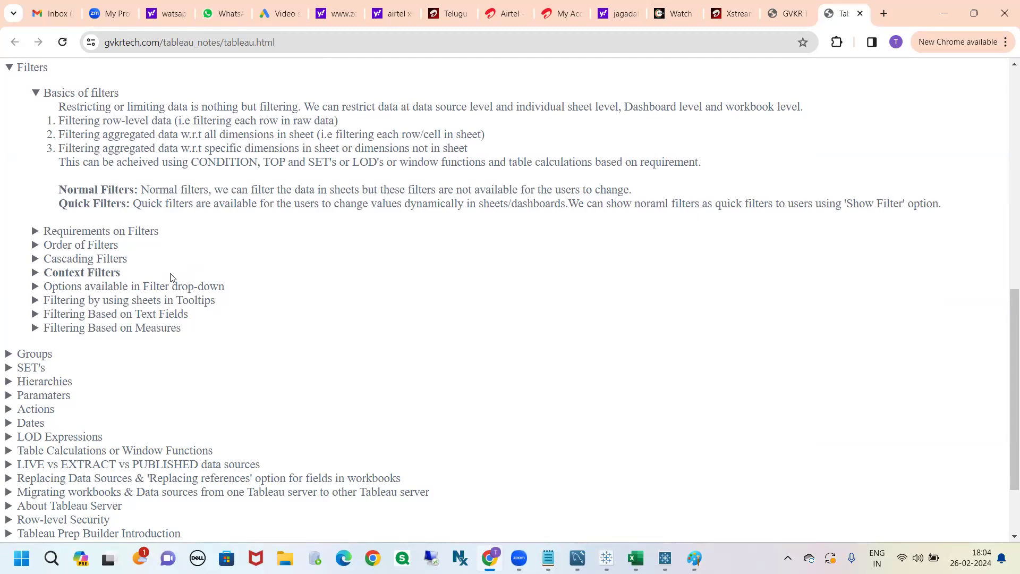
left_click_drag(49, 189, 65, 175)
mouse_move(39, 213)
left_mouse_down()
mouse_move(77, 201)
mouse_move(94, 181)
mouse_move(127, 183)
left_mouse_up()
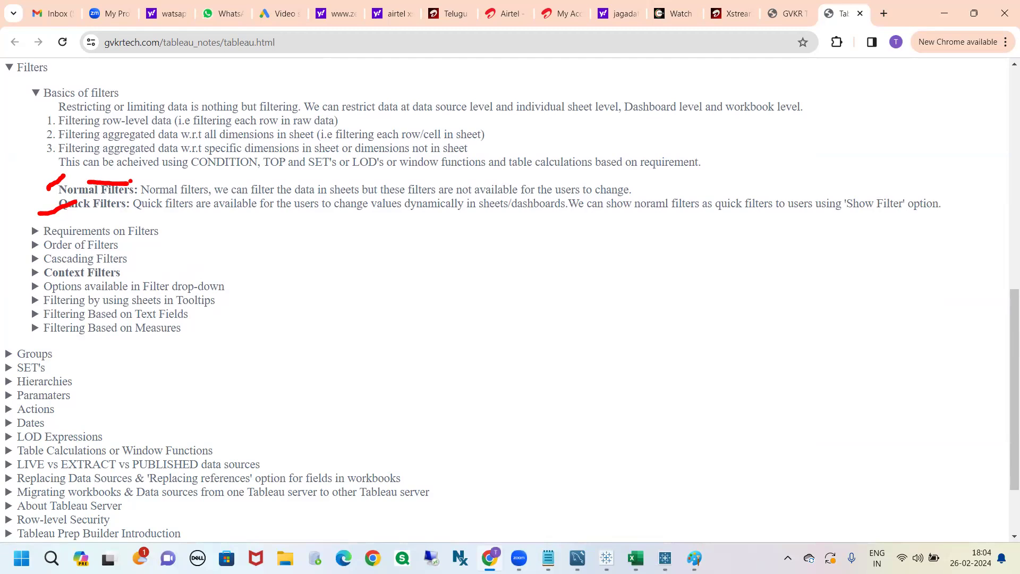
left_click_drag(150, 177, 210, 182)
mouse_move(90, 179)
left_mouse_down()
mouse_move(39, 192)
mouse_move(121, 205)
mouse_move(127, 181)
mouse_move(112, 178)
mouse_move(287, 266)
mouse_move(297, 284)
mouse_move(274, 265)
left_mouse_up()
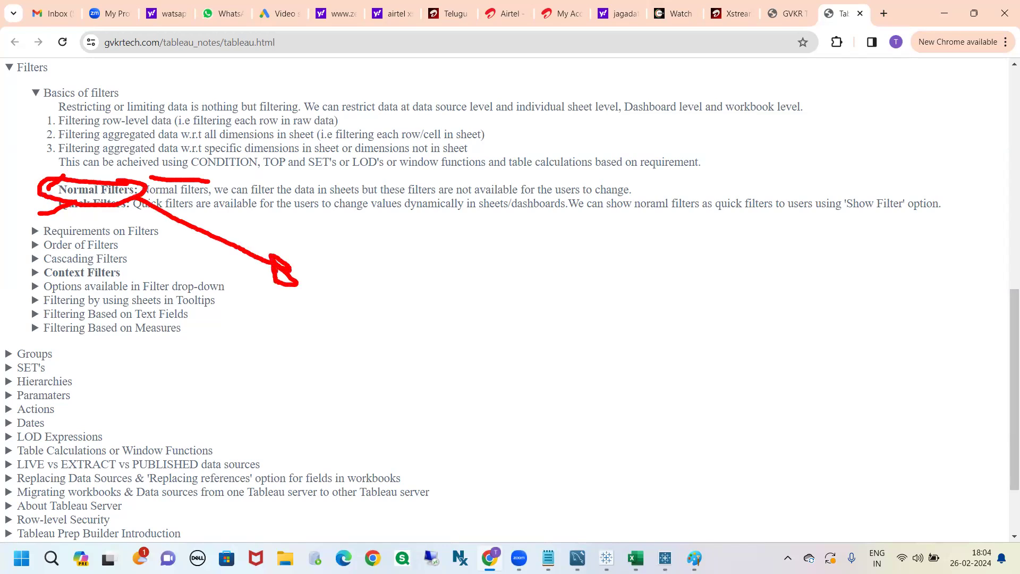
mouse_move(146, 198)
left_mouse_down()
mouse_move(223, 250)
mouse_move(244, 282)
mouse_move(261, 264)
mouse_move(238, 267)
left_mouse_up()
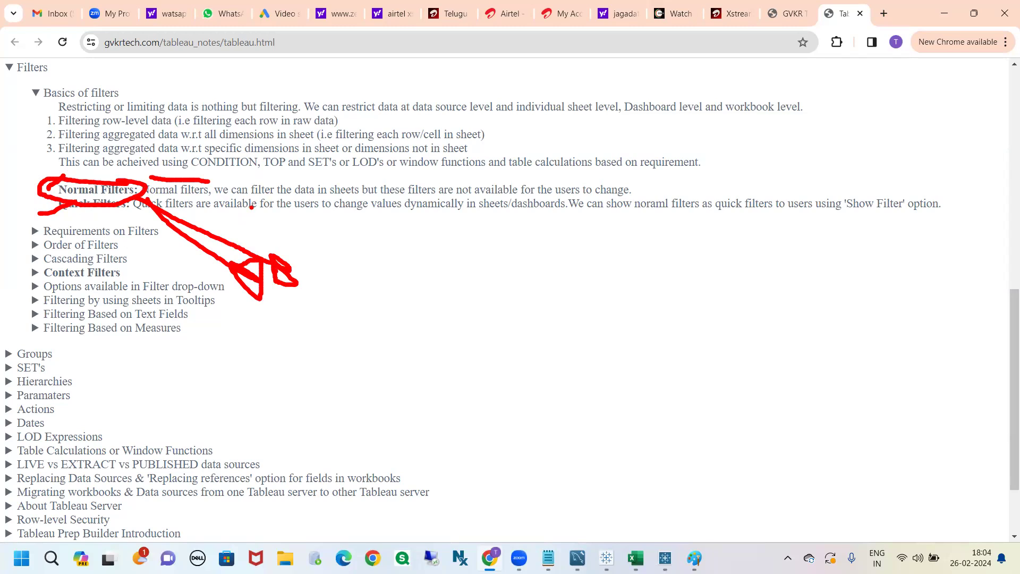
key("Escape")
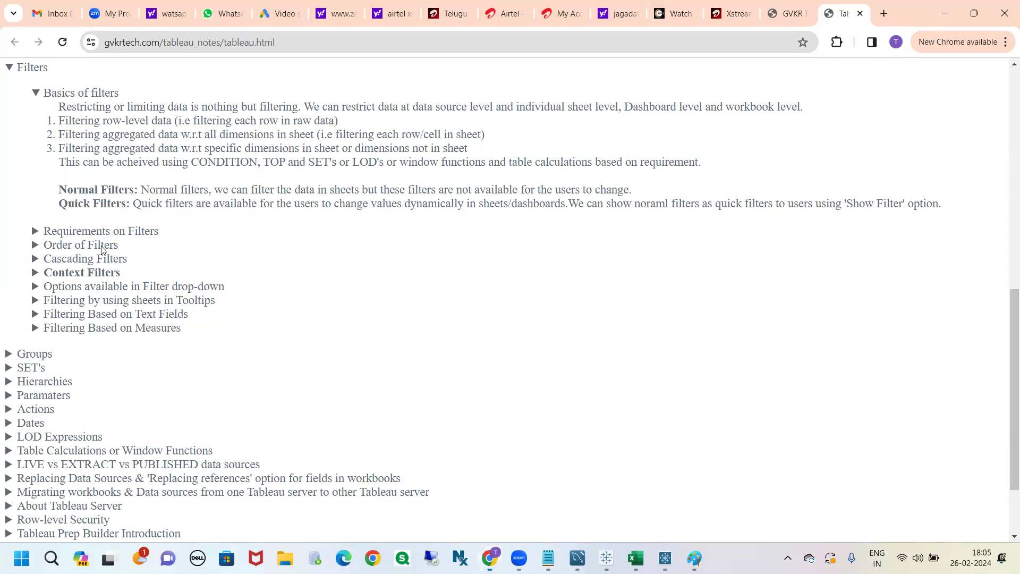
left_click_drag(128, 204, 63, 204)
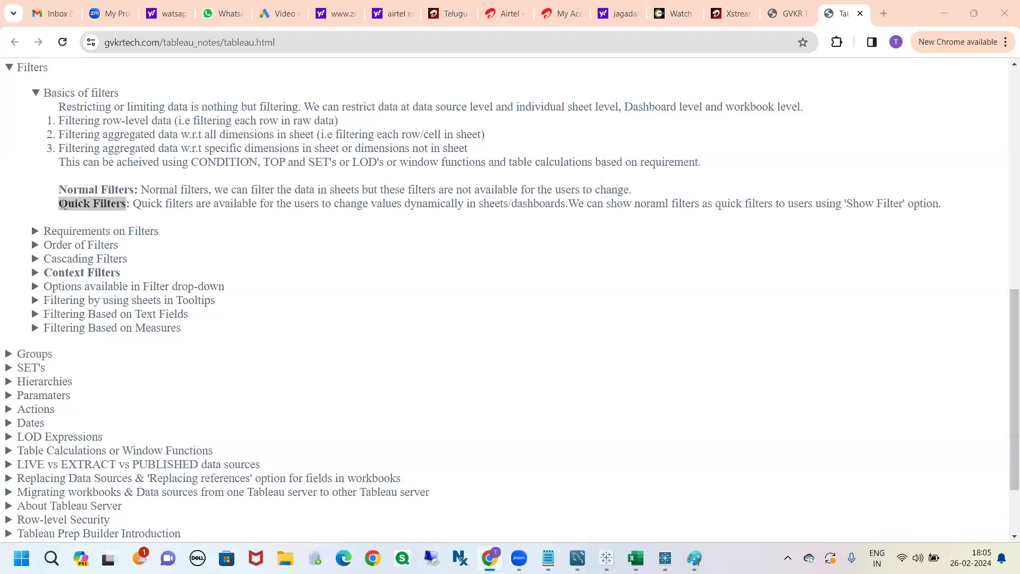
Step: Switch back to Tableau and show the Region filter as a quick filter beside the sheet
key("alt+Tab")
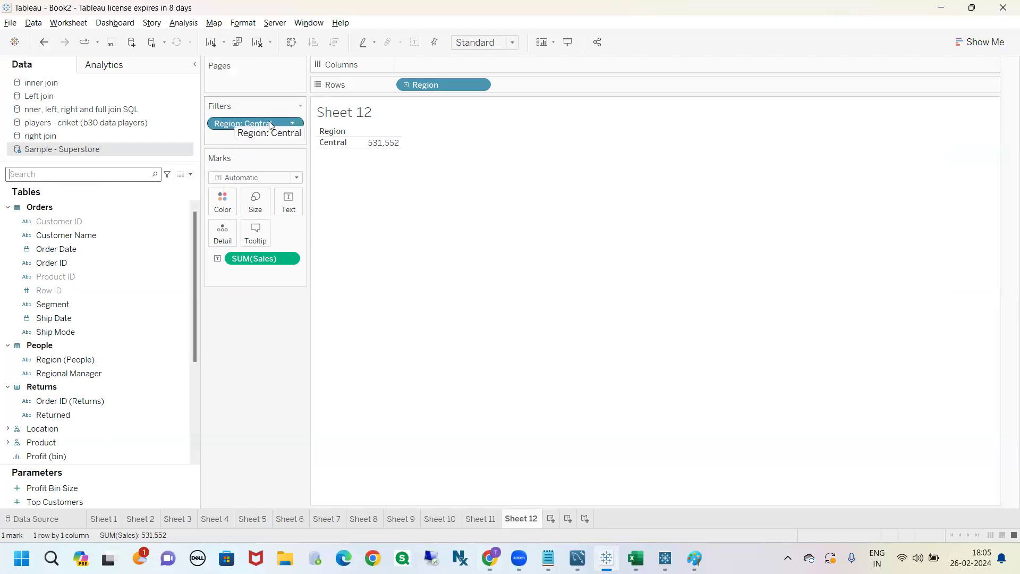
left_click(291, 126)
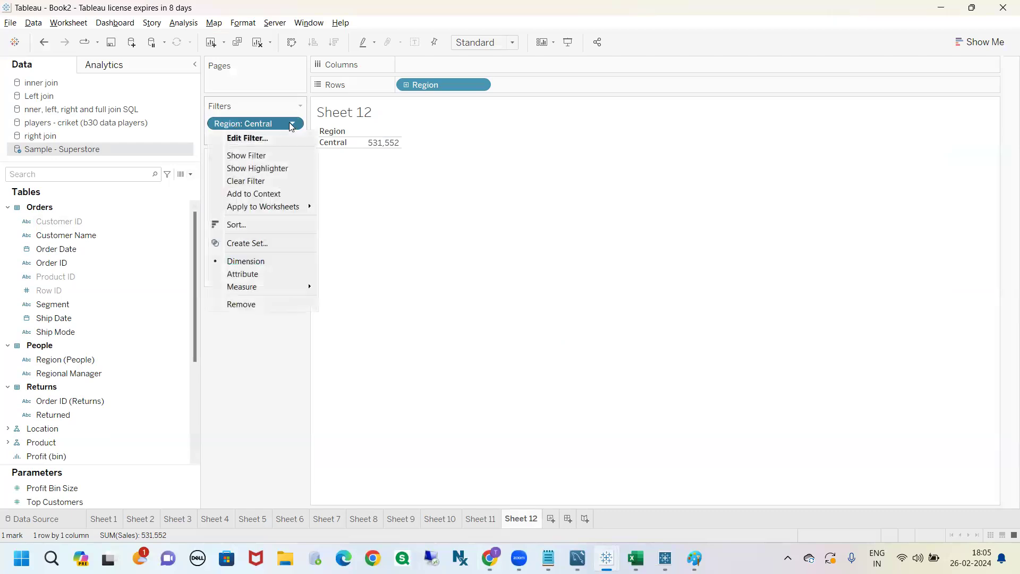
left_click(231, 379)
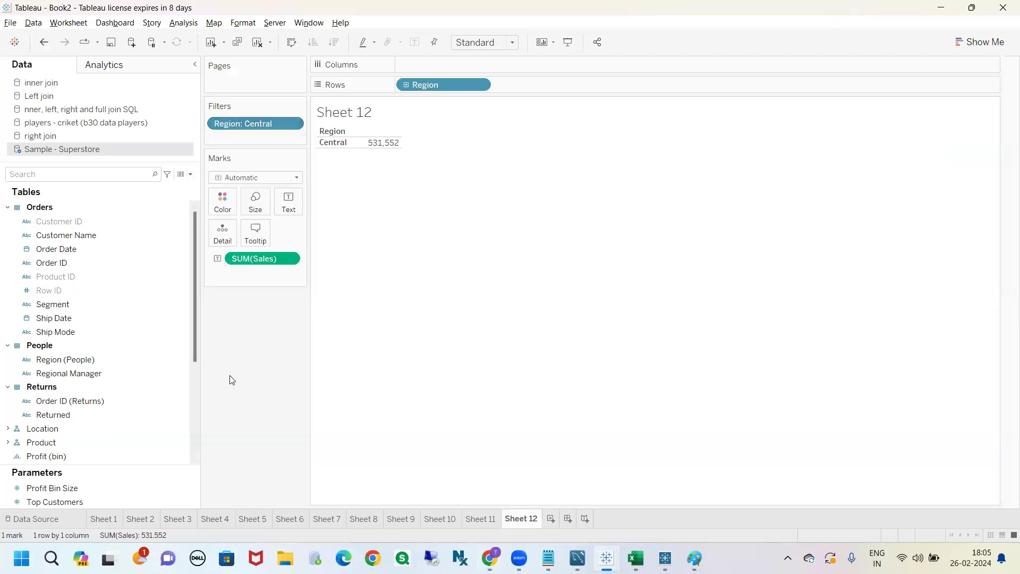
left_click(292, 124)
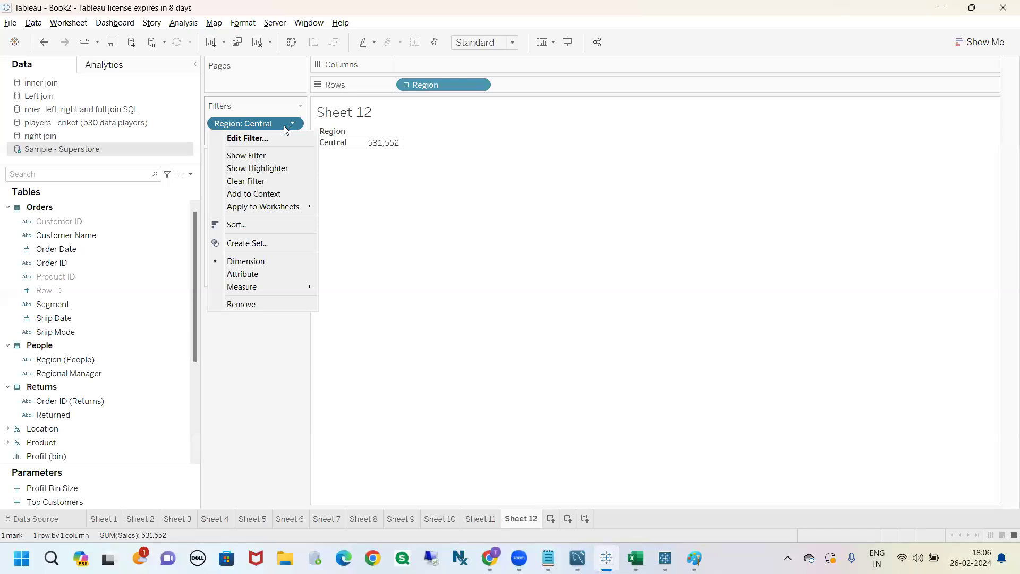
left_click(250, 158)
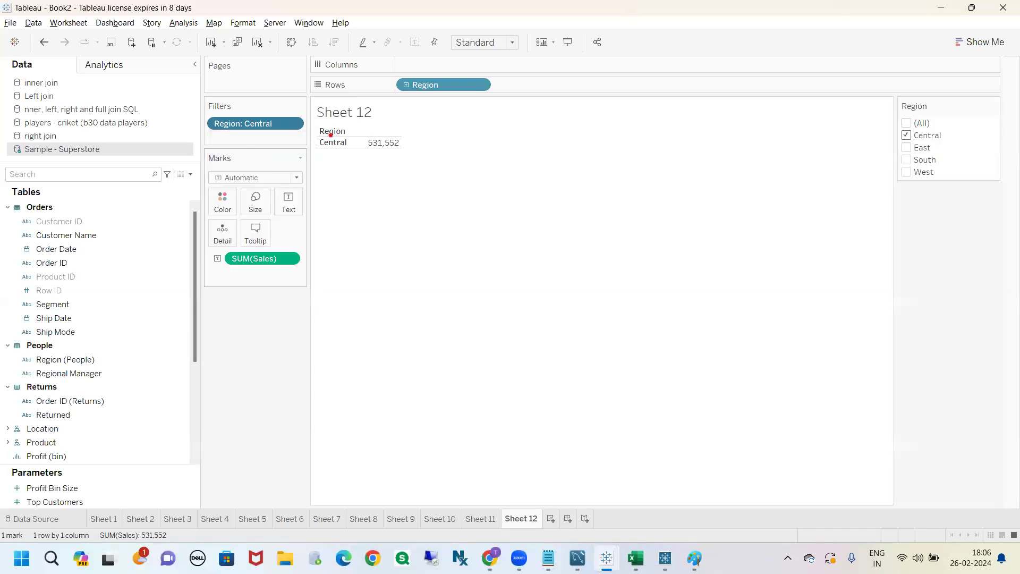
mouse_move(881, 91)
left_mouse_down()
mouse_move(884, 188)
mouse_move(1014, 184)
mouse_move(908, 101)
mouse_move(874, 96)
left_mouse_up()
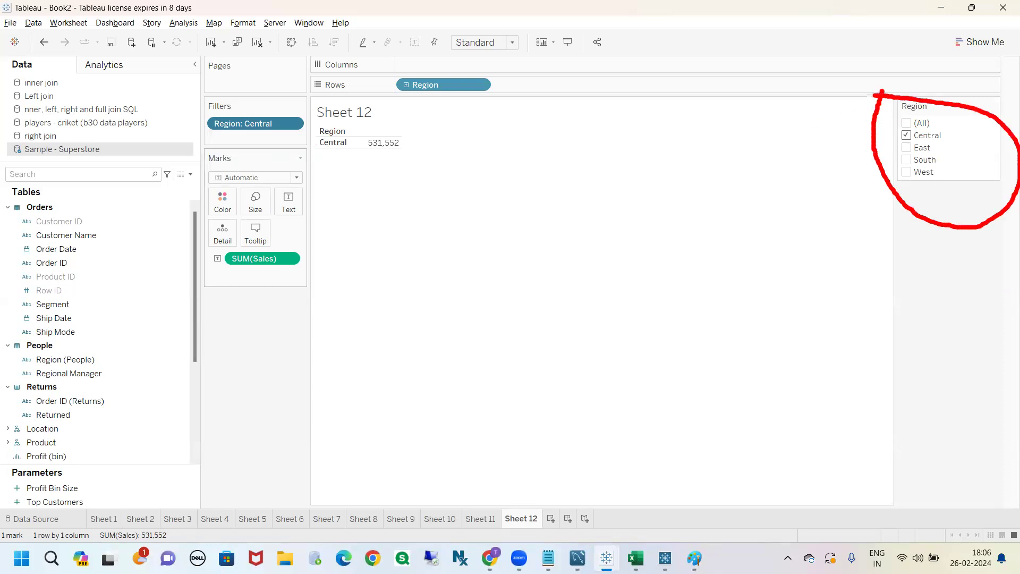
key("Escape")
Step: Preview Sheet 12 with its Region quick filter in presentation mode, and return to the worksheet editor
left_click(567, 42)
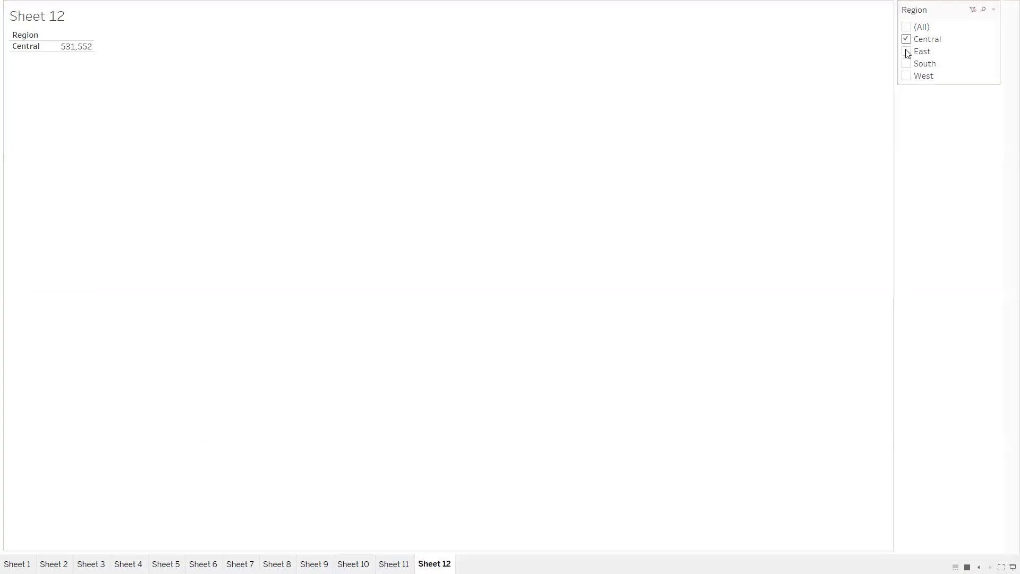
key("ctrl+2")
left_click_drag(921, 8, 867, 1)
key("Escape")
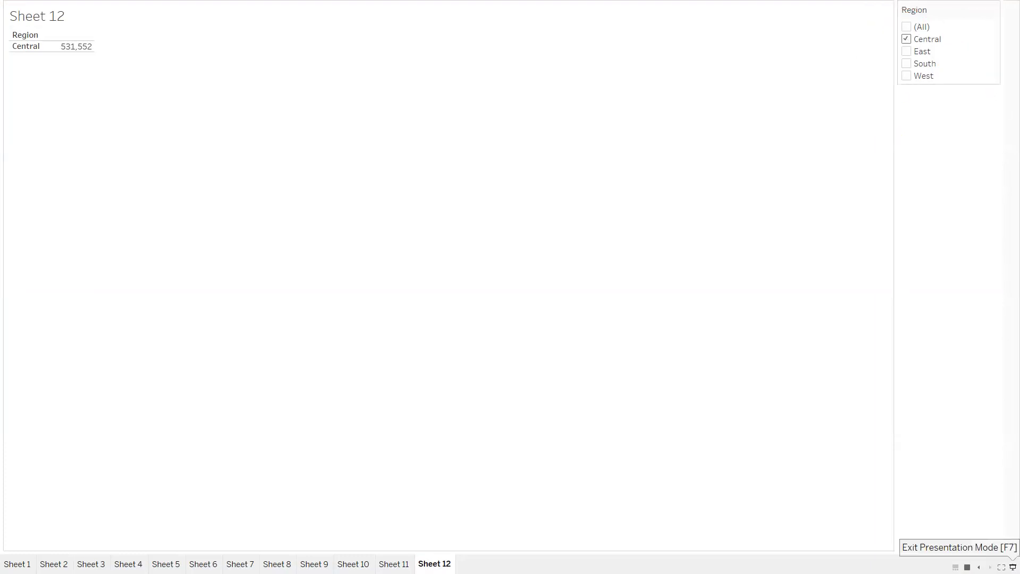
left_click(1013, 567)
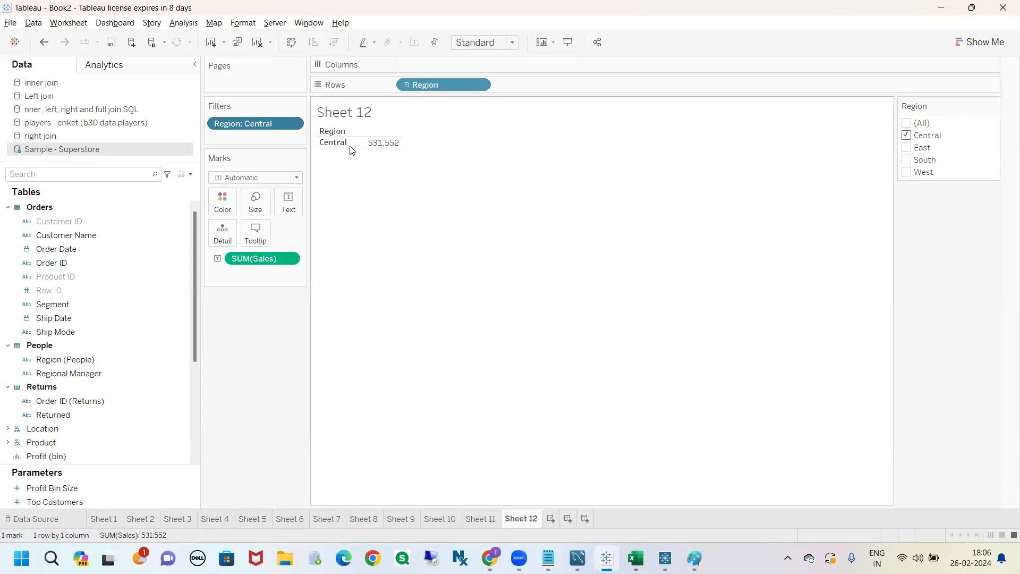
Step: Examine the Region filter's Show Filter option, and compare it with the Quick Filters note in Chrome
left_click(292, 124)
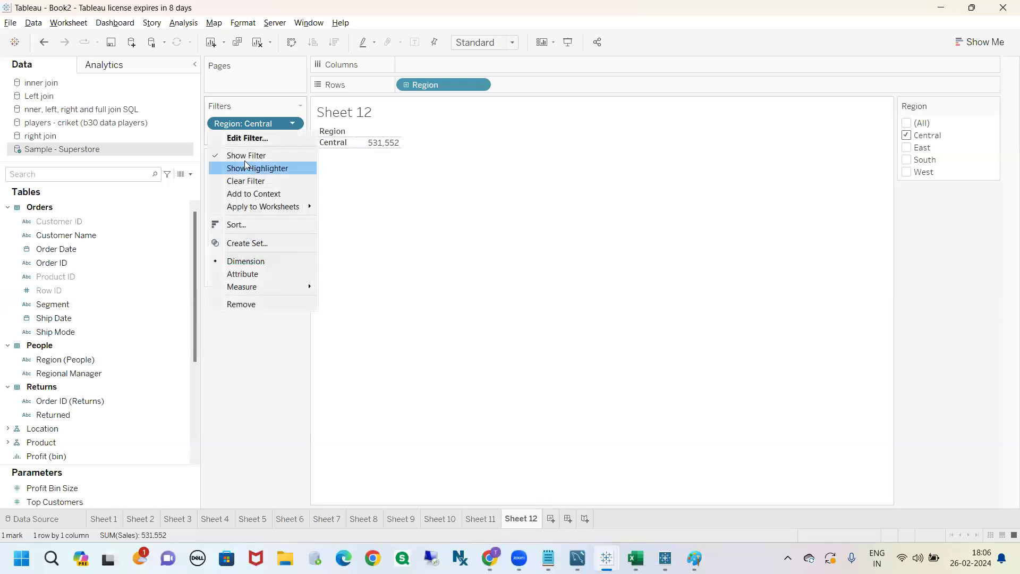
left_click(380, 220)
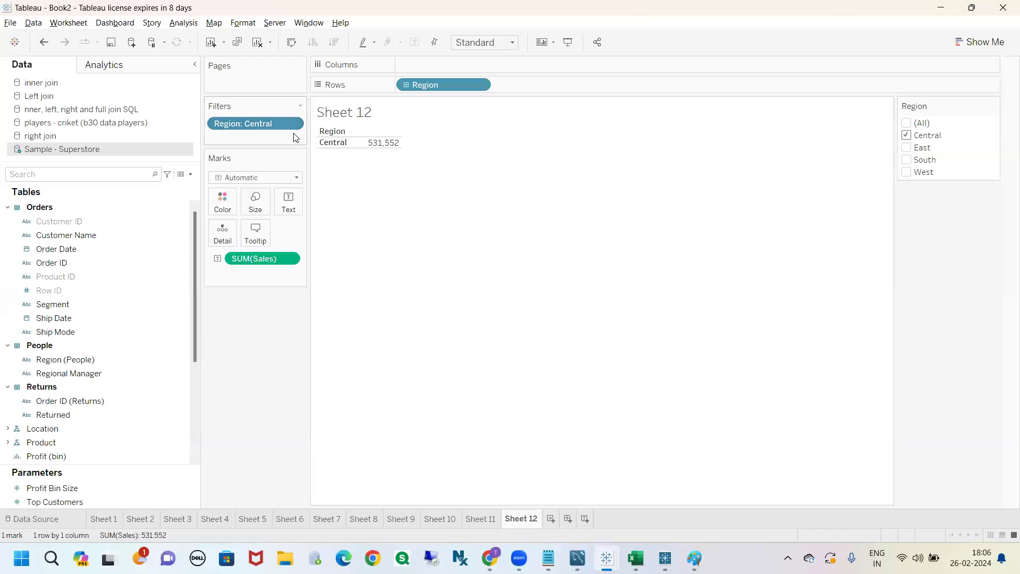
key("alt+Tab")
left_click(154, 222)
left_click_drag(131, 204, 64, 198)
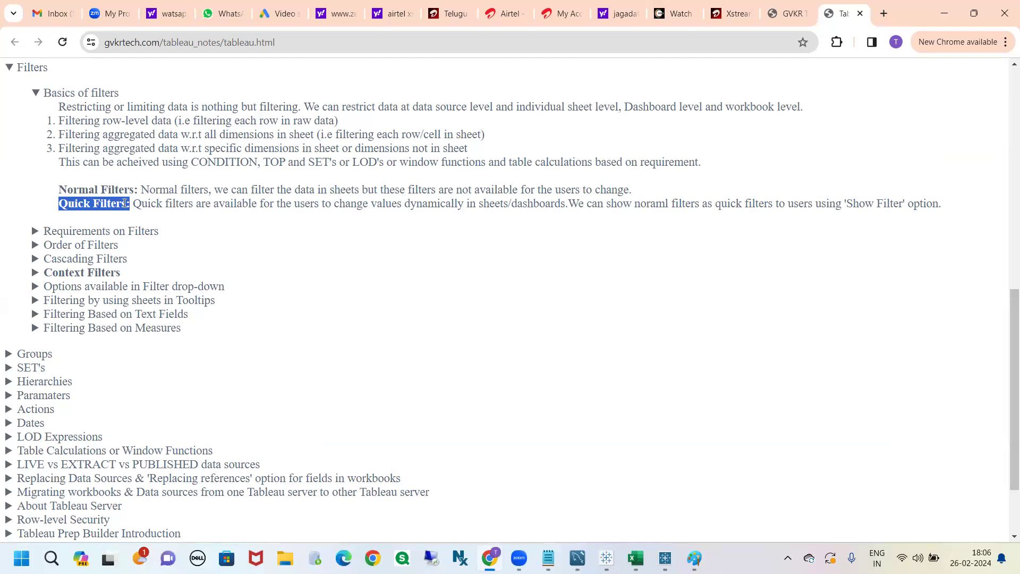
left_click_drag(914, 203, 845, 201)
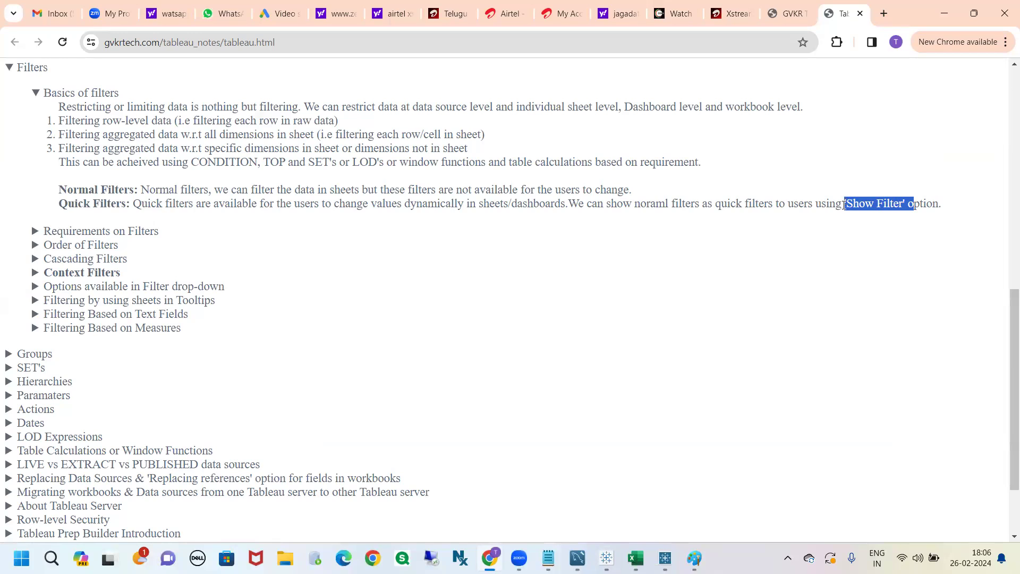
left_click(889, 207)
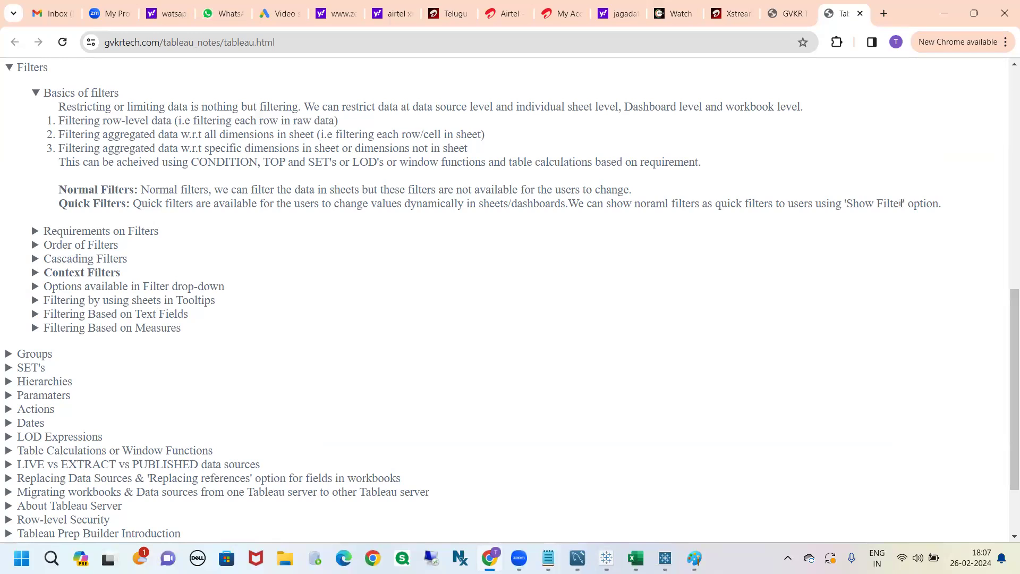
left_click_drag(902, 203, 249, 204)
Step: Switch back to Tableau and set the Region quick filter to South and West only
key("alt+Tab")
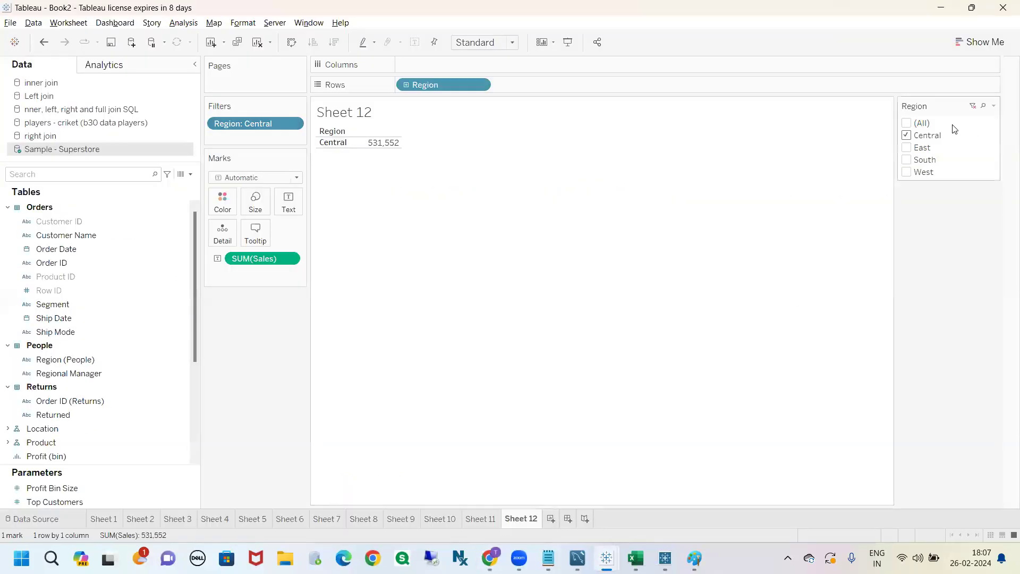
left_click(911, 149)
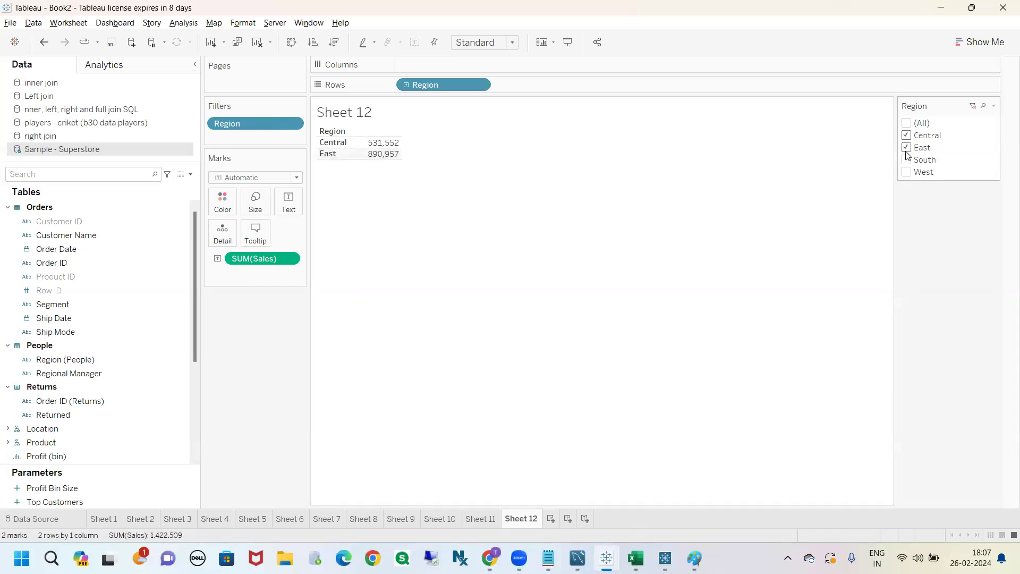
left_click(910, 160)
left_click(909, 172)
left_click(907, 148)
left_click(907, 139)
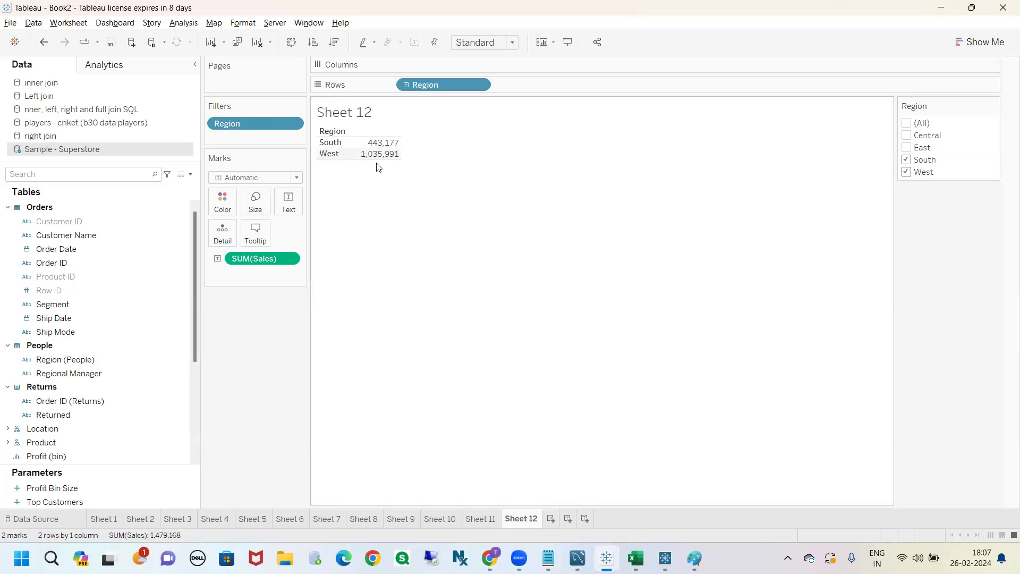
Step: Toggle all regions on and off in the quick filter, and leave only Central selected
left_click(907, 123)
left_click(906, 123)
left_click(907, 136)
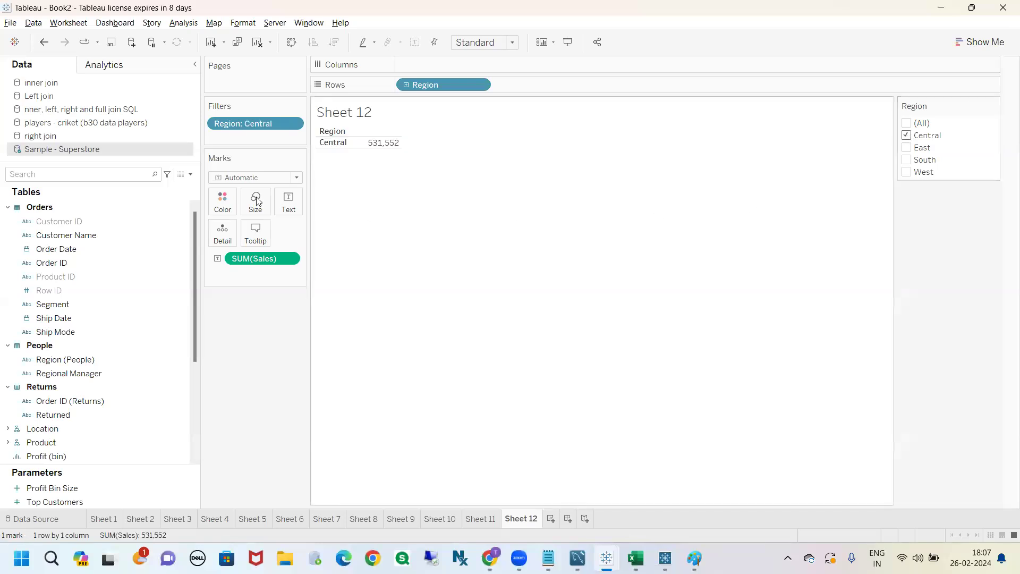
Step: Review the Region filter's general selection settings, the Central row, and the options offered for the filter
left_click(294, 124)
left_click(270, 137)
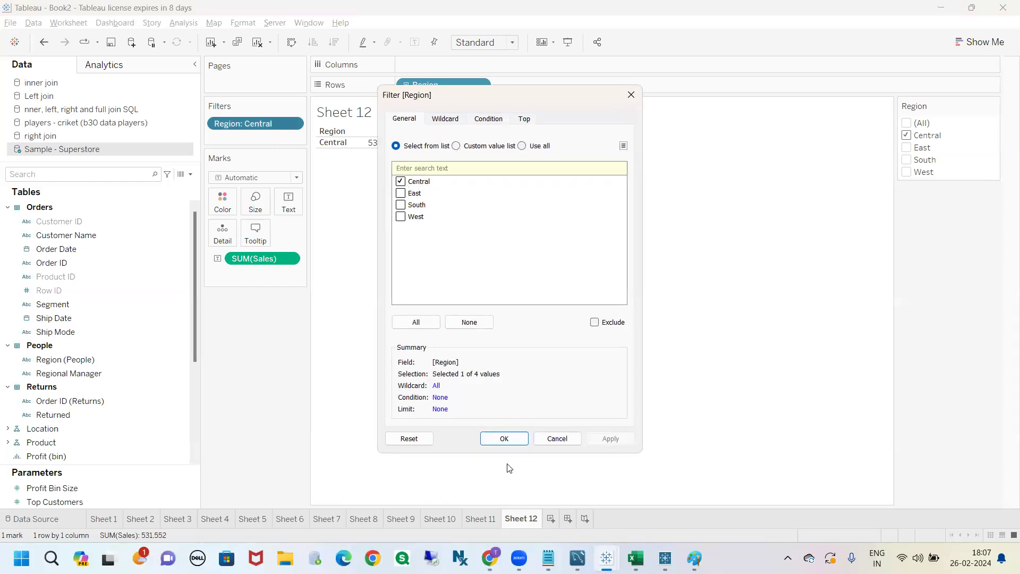
left_click(504, 439)
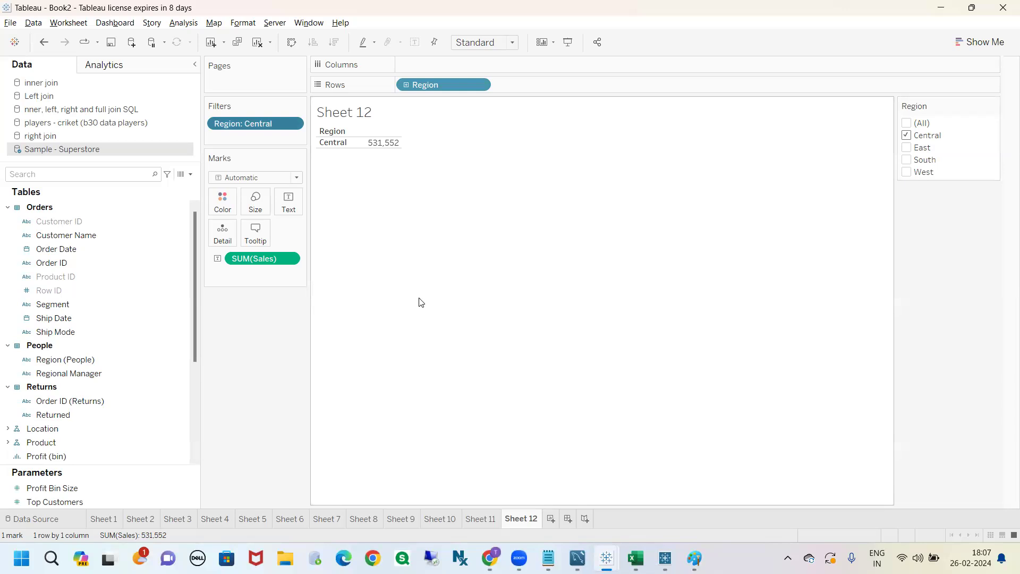
left_click(333, 142)
left_click(373, 162)
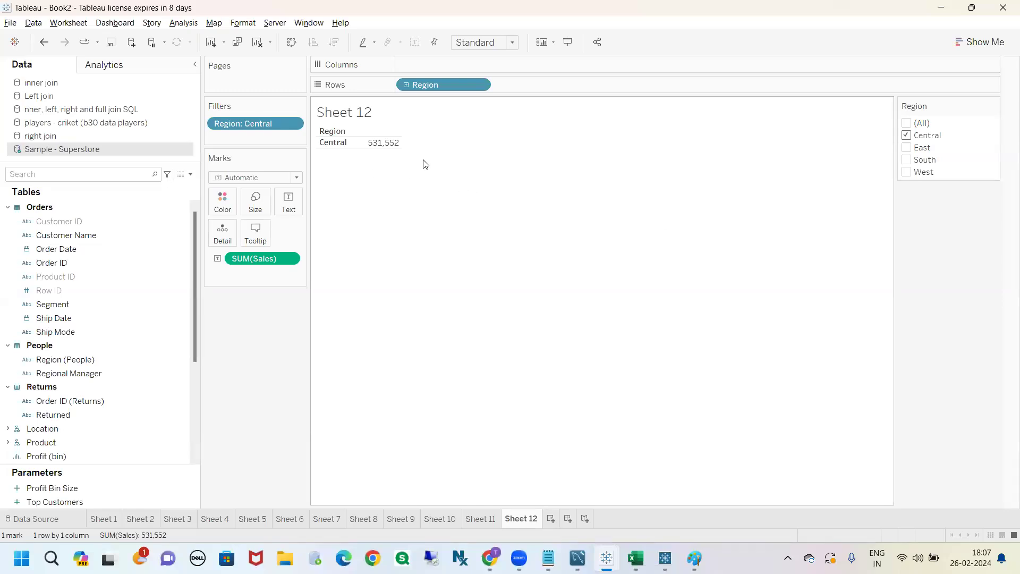
left_click(293, 123)
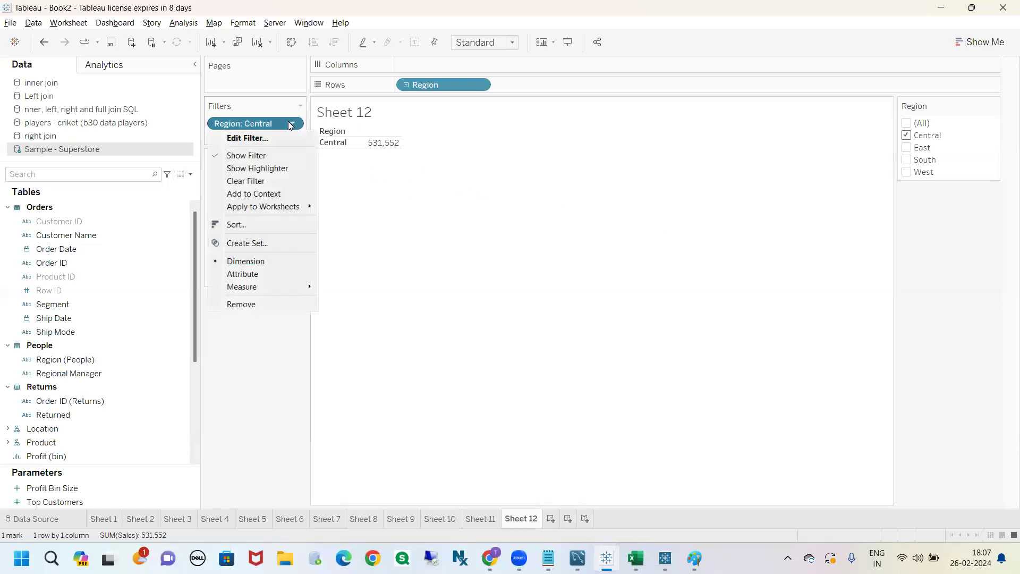
left_click(411, 201)
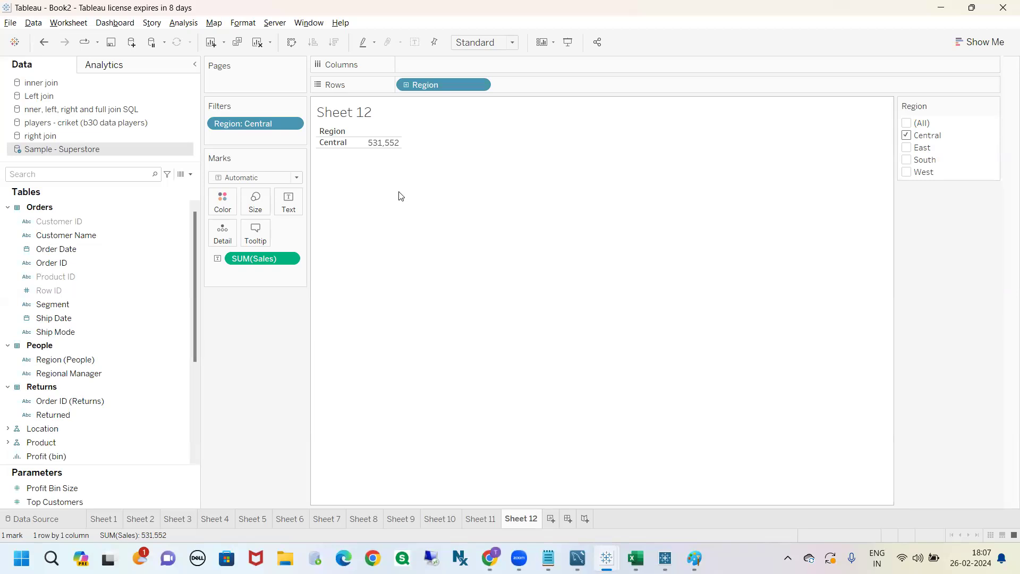
Step: Add East to the values selected in the Region filter, alongside Central
left_click(341, 144)
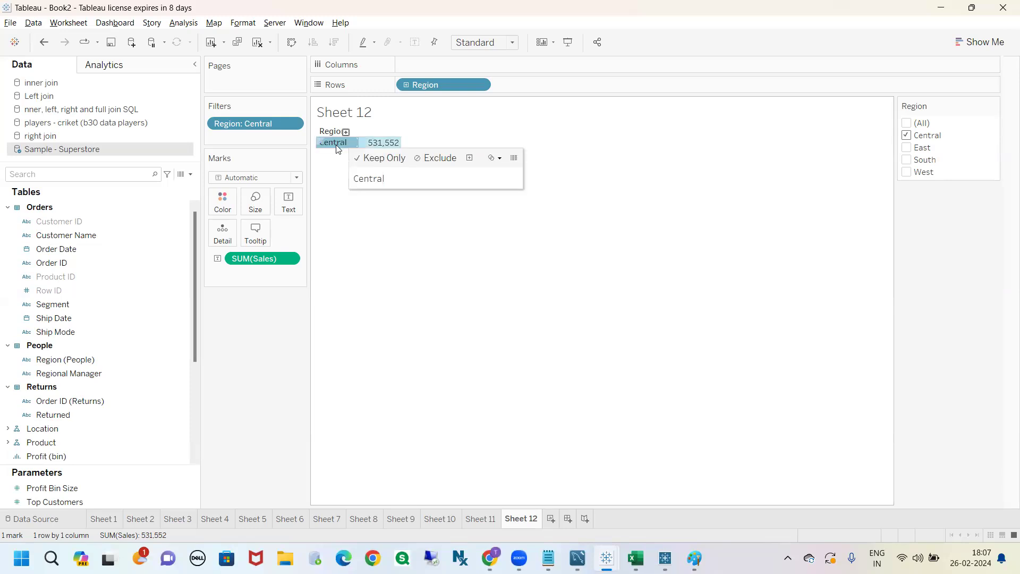
left_click(341, 184)
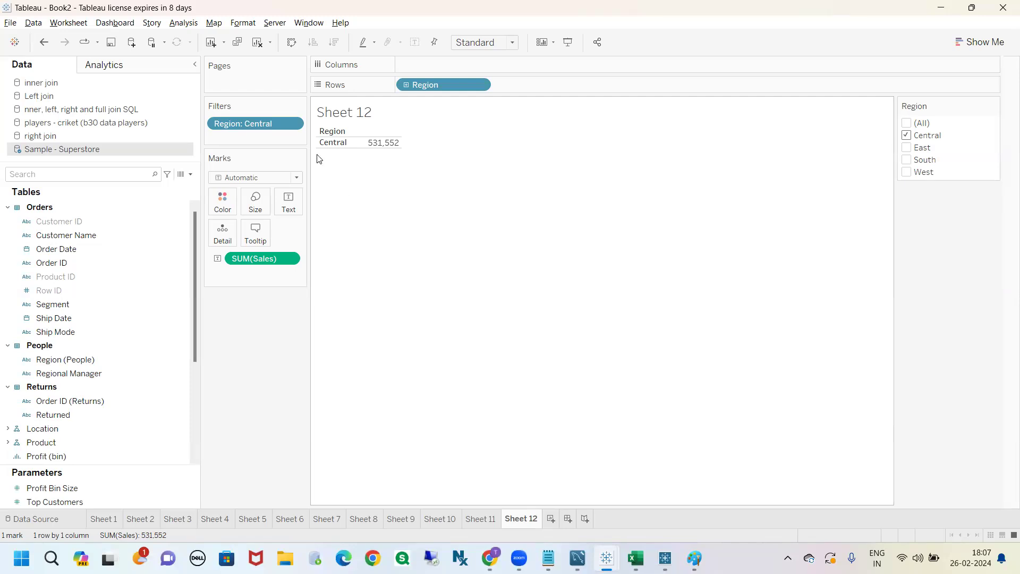
left_click(293, 124)
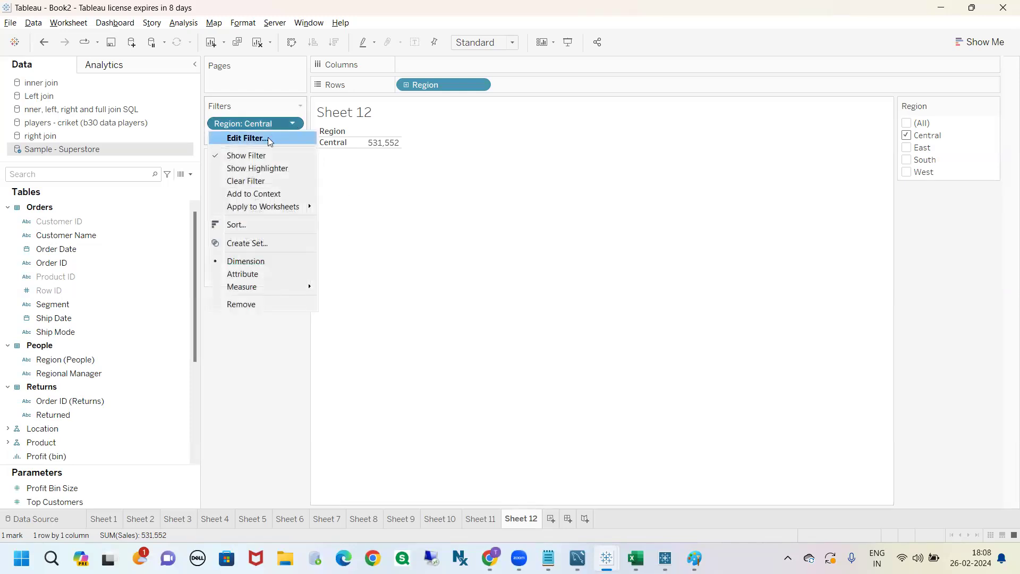
left_click(269, 139)
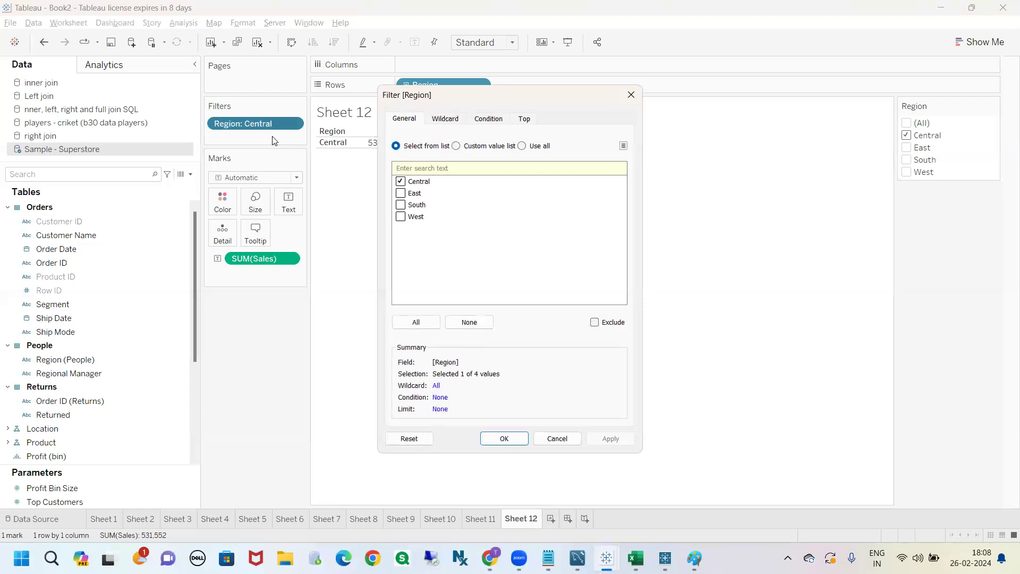
left_click(400, 194)
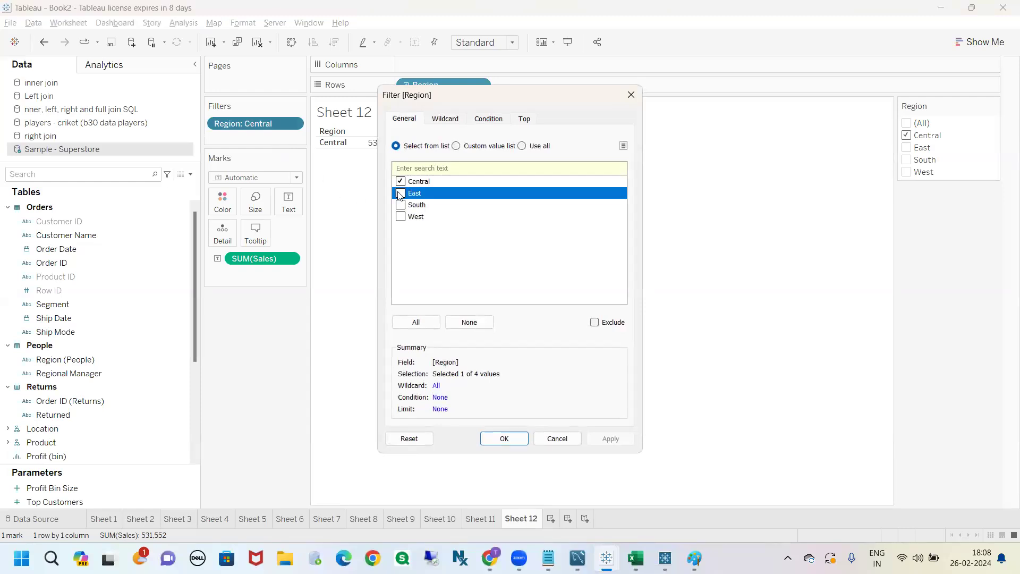
left_click(499, 438)
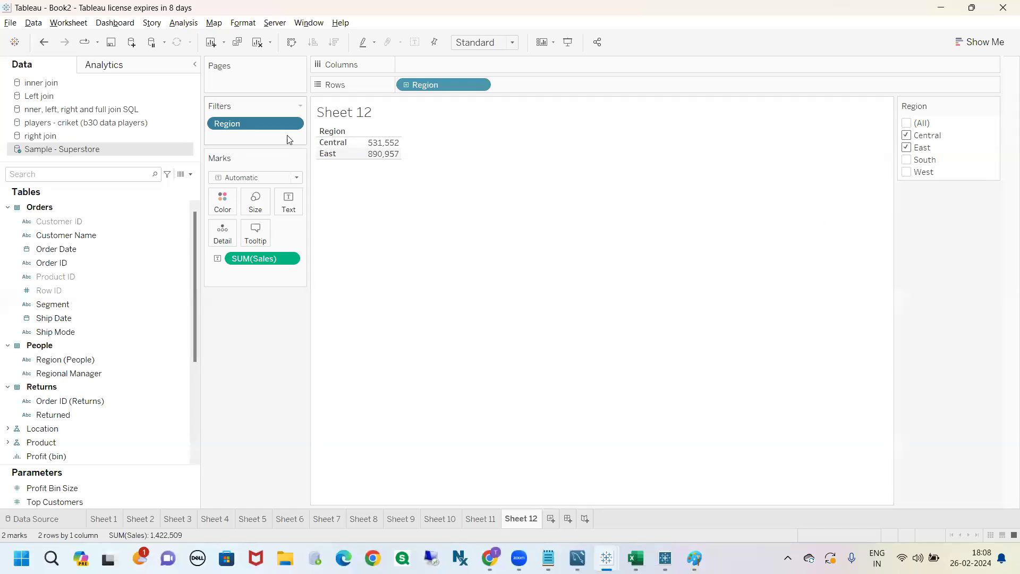
Step: Deselect East in the Region filter so only Central stays selected, and recheck the filter's selection list
right_click(269, 129)
left_click(264, 137)
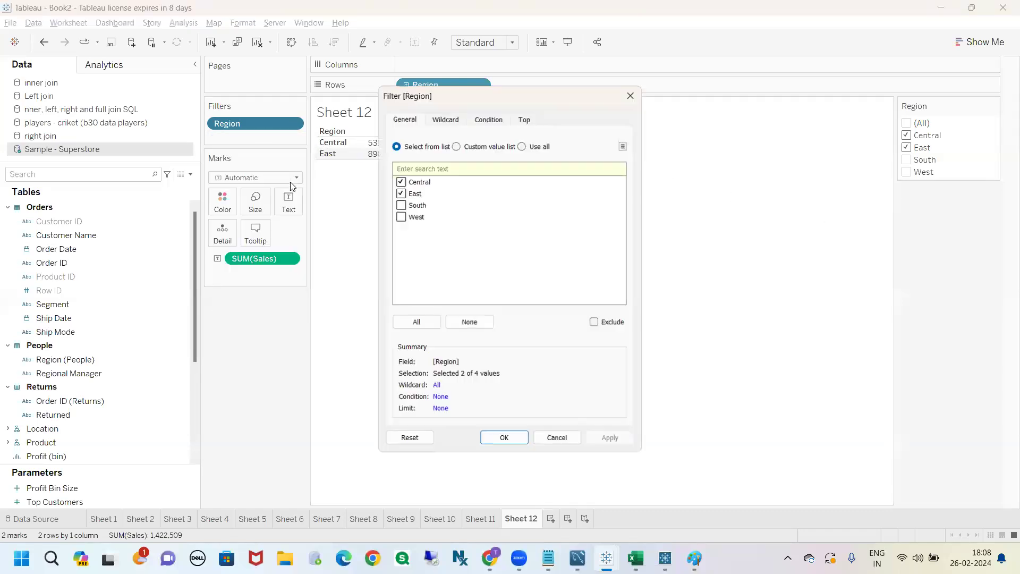
left_click(401, 194)
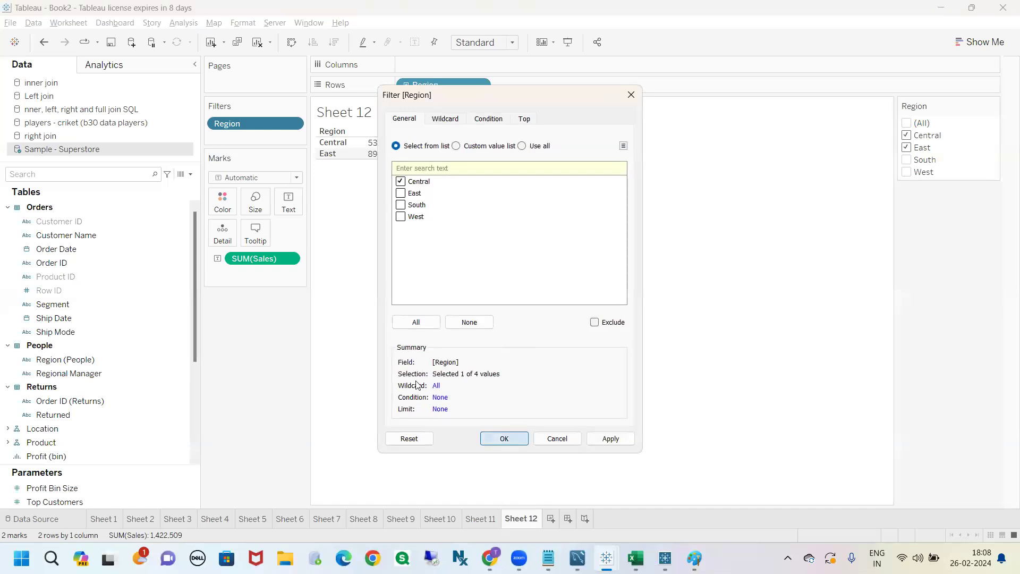
key("Return")
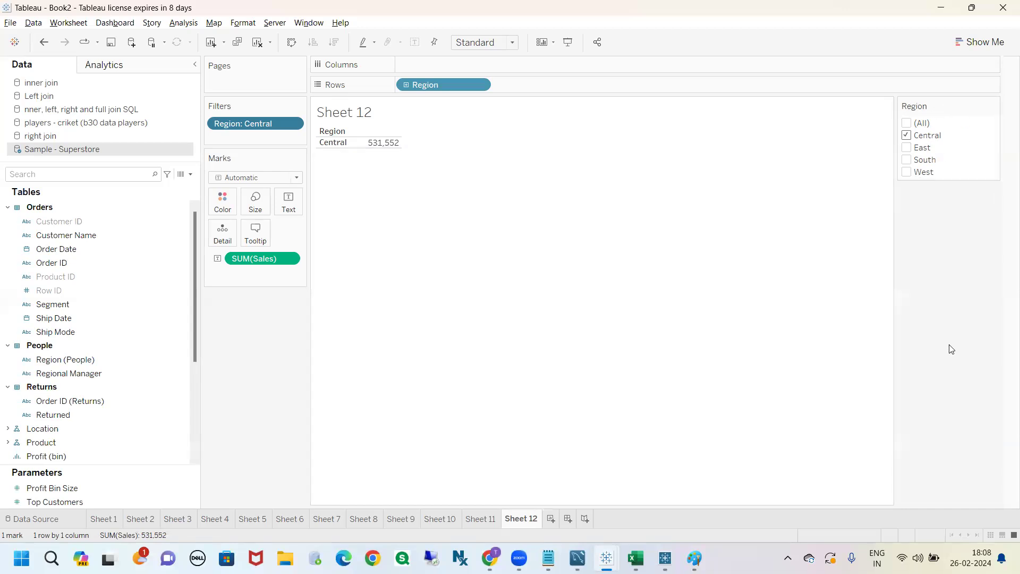
left_click(290, 126)
left_click(264, 137)
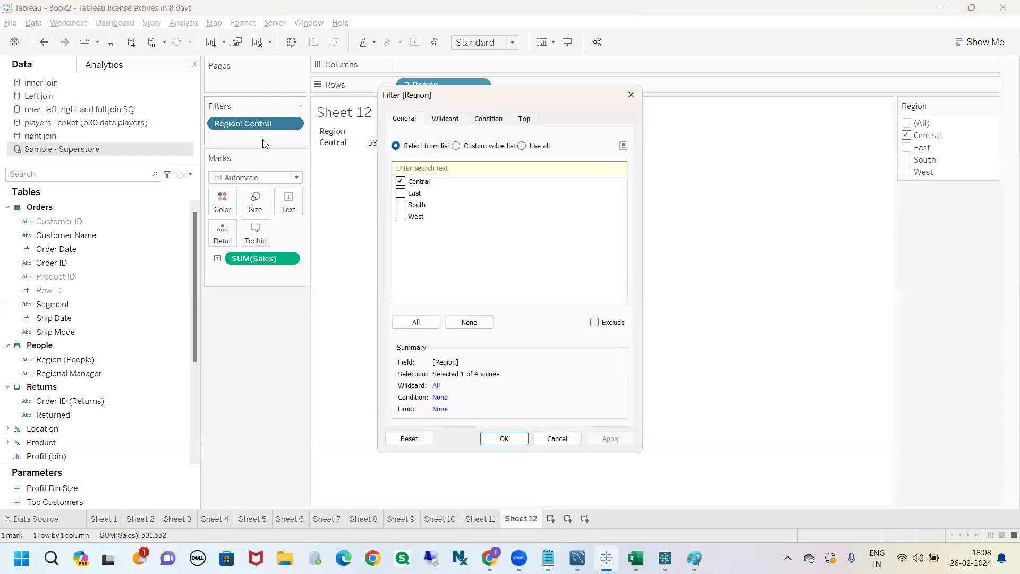
left_click(631, 95)
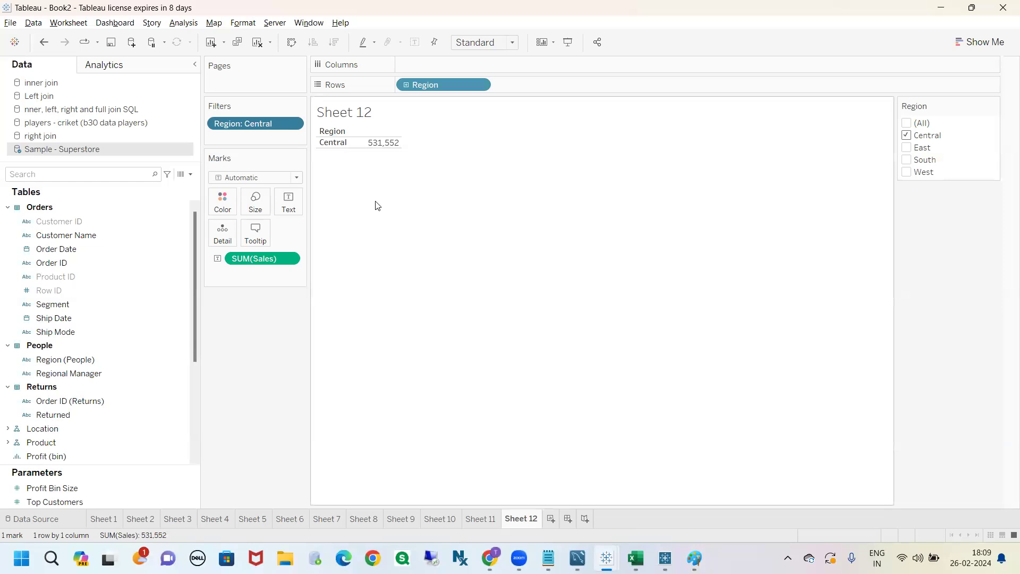
Step: Add a new blank worksheet, return to the Region sales view on Sheet 12, and adjust its side pane widths
mouse_move(375, 149)
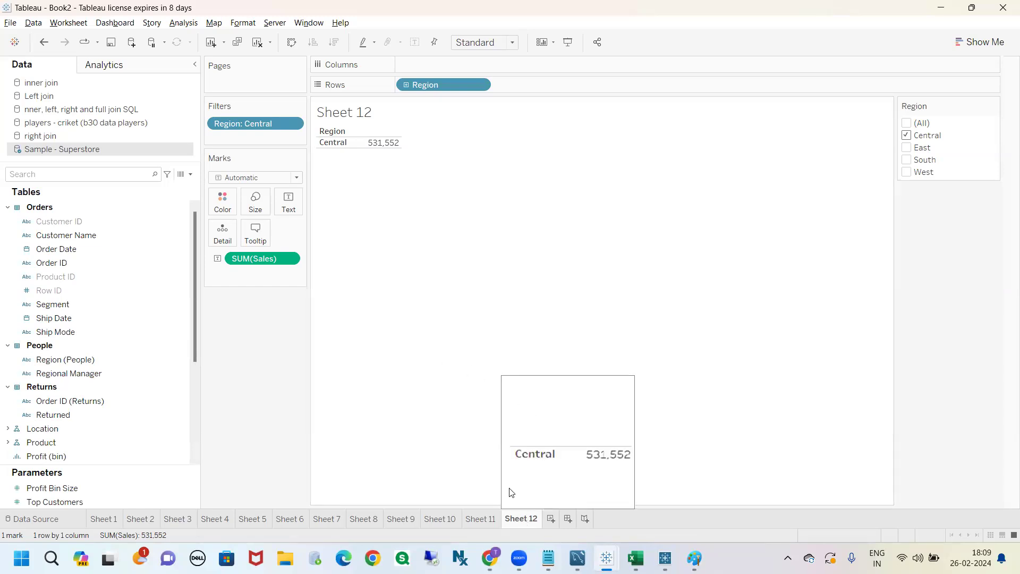
left_click(551, 521)
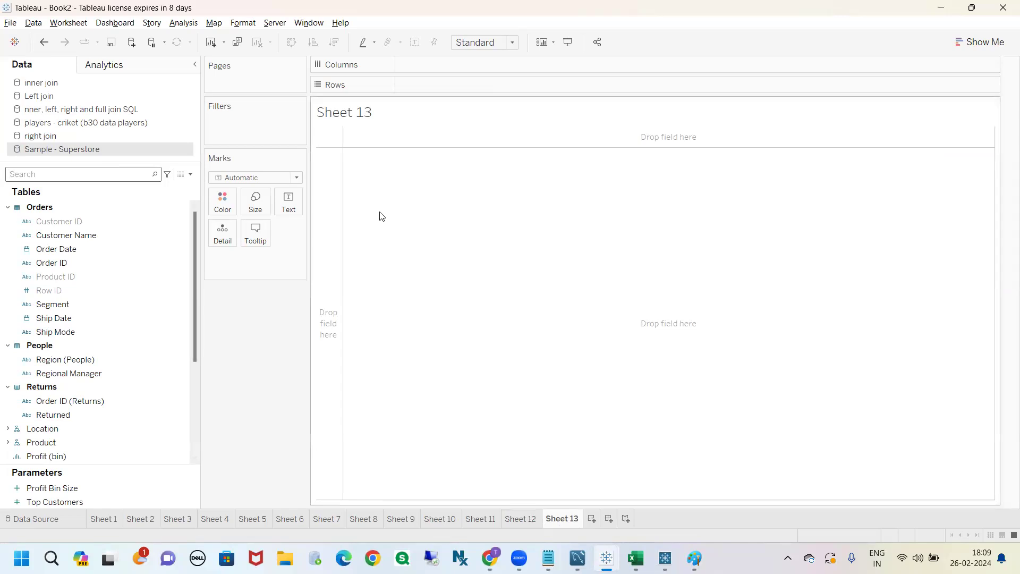
left_click(524, 519)
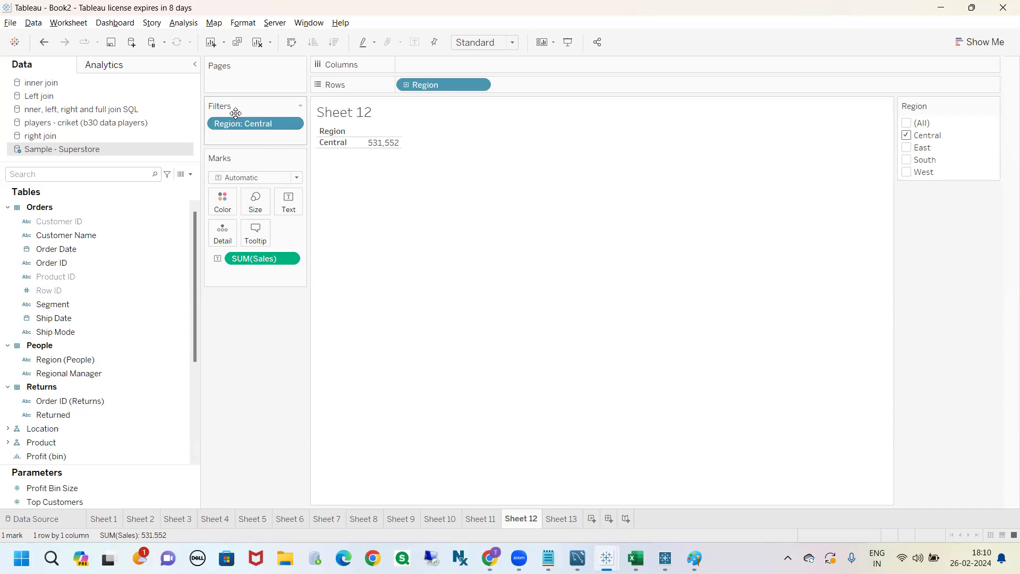
left_click(564, 518)
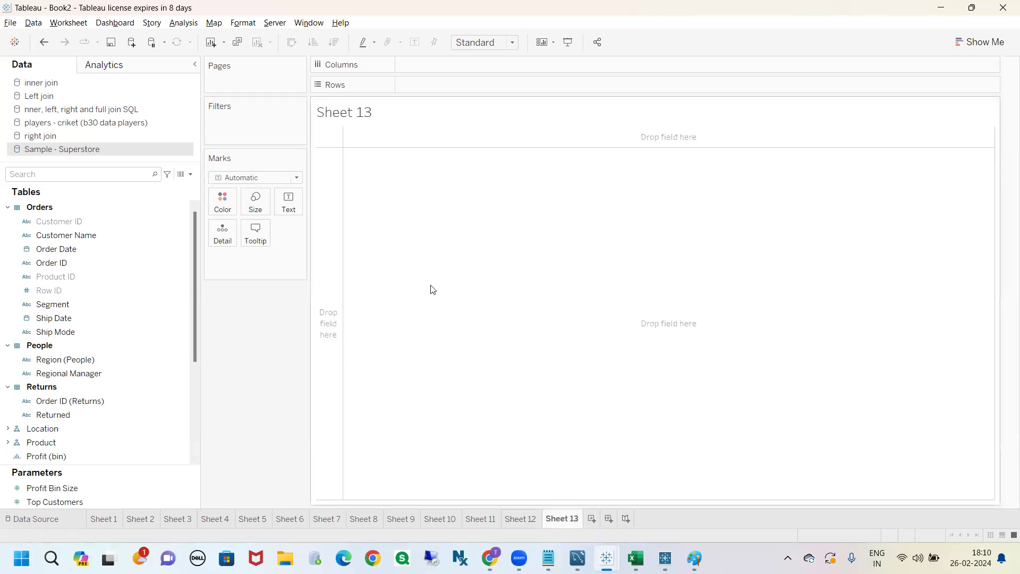
left_click(521, 519)
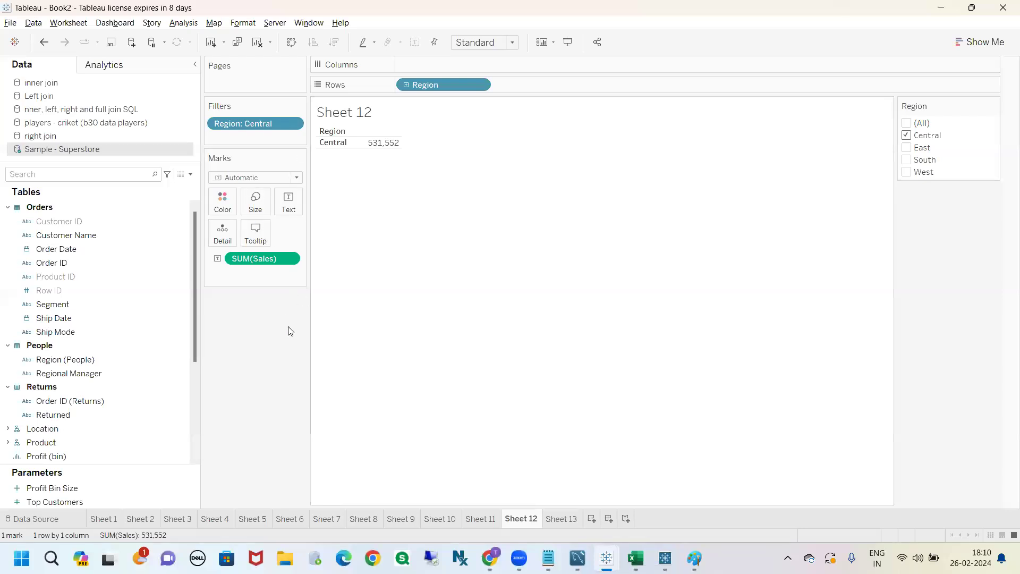
left_click_drag(307, 285, 316, 277)
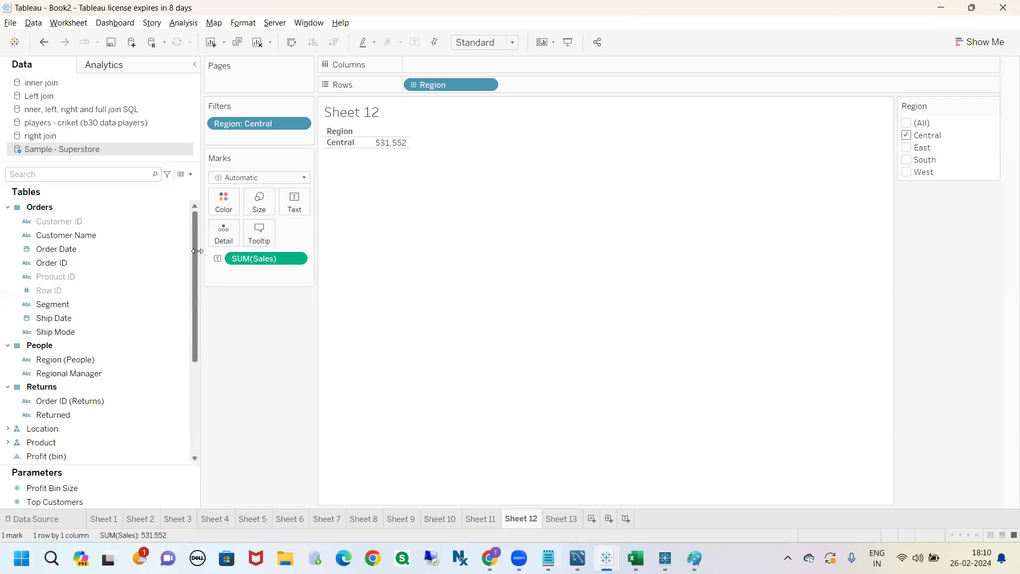
left_click_drag(203, 251, 188, 251)
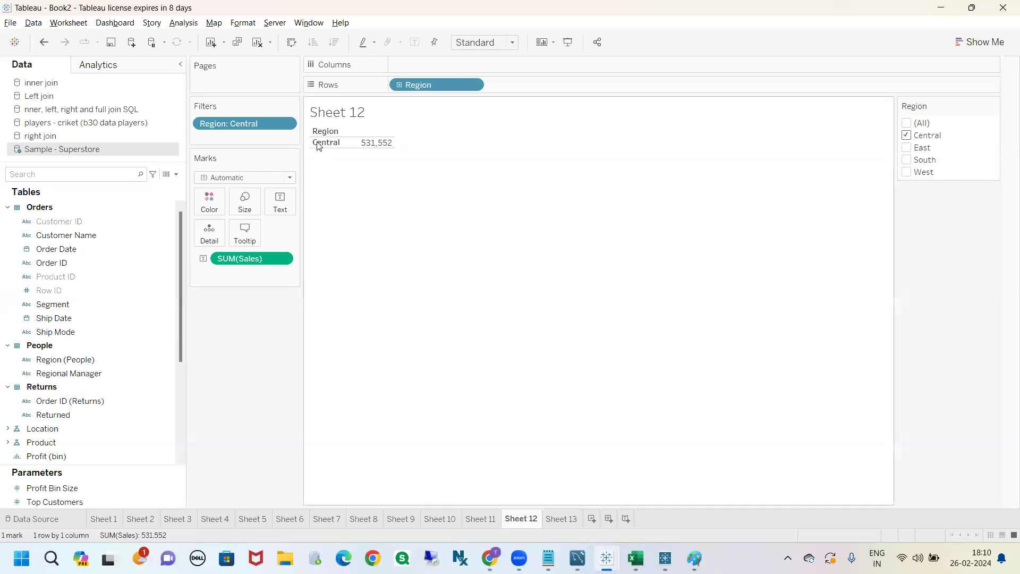
Step: Set the Region filter to exclude Central, and apply the exclusion to the sales table
right_click(254, 126)
left_click(248, 137)
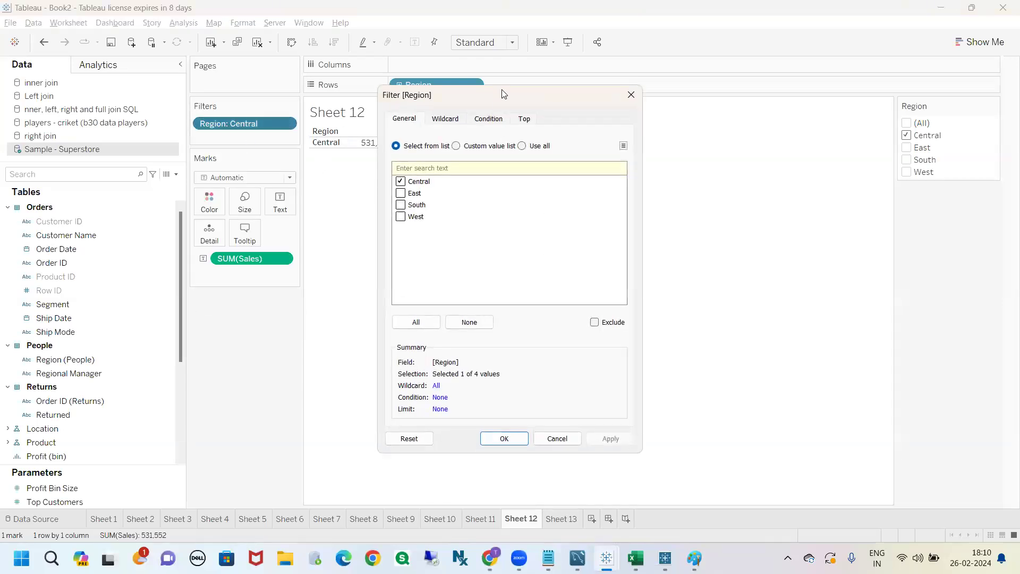
left_click_drag(504, 94, 606, 89)
key("ctrl+2")
mouse_move(707, 307)
left_mouse_down()
mouse_move(659, 313)
mouse_move(718, 304)
mouse_move(690, 294)
left_mouse_up()
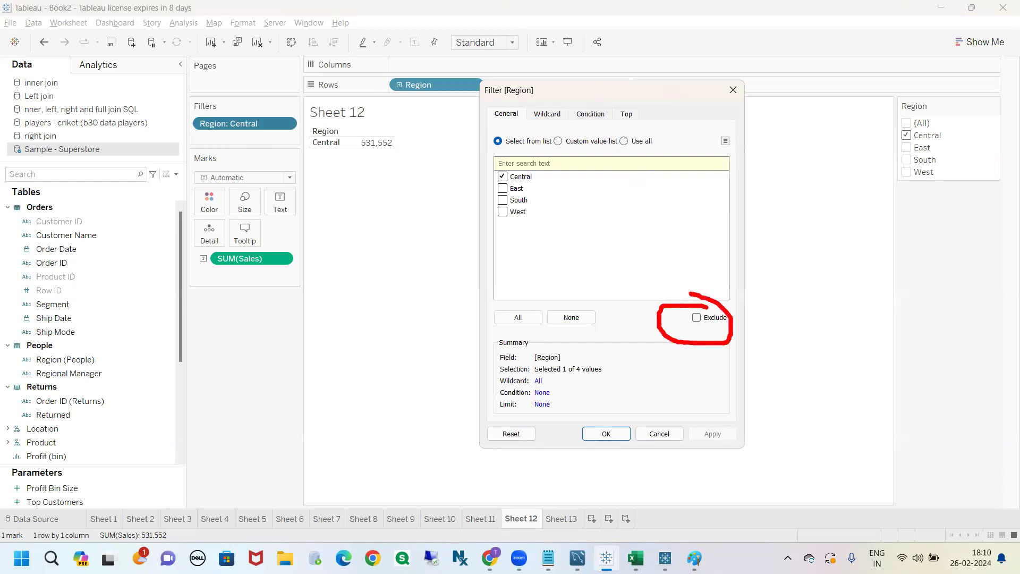
key("Escape")
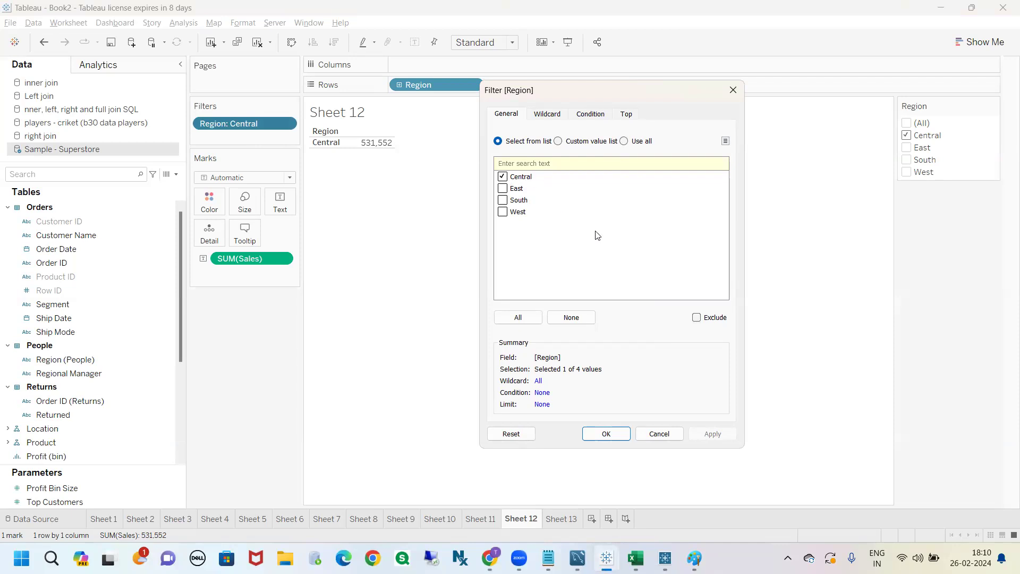
left_click(696, 318)
key("ctrl+2")
left_click_drag(538, 176, 570, 179)
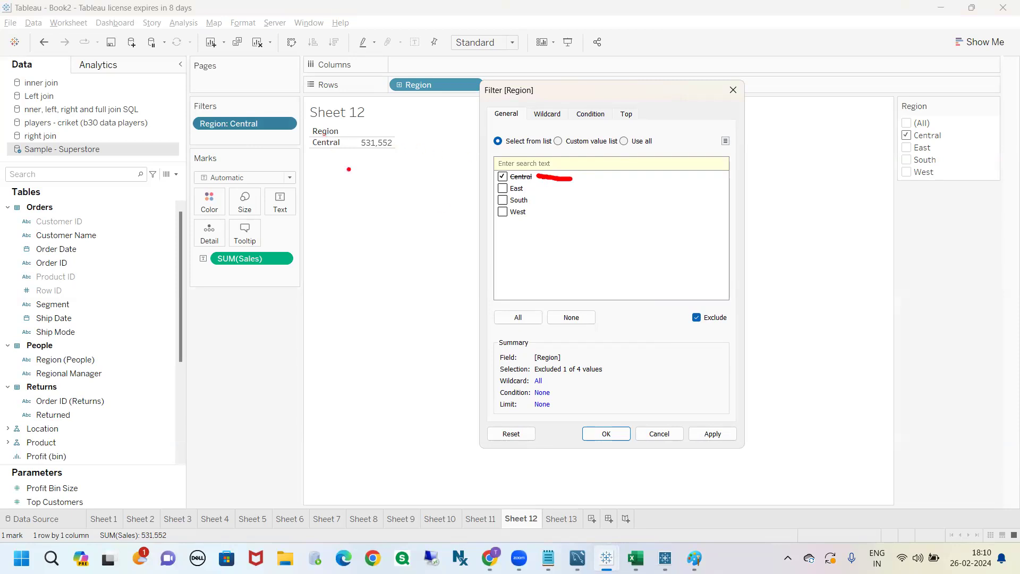
left_click_drag(525, 188, 533, 221)
left_click(713, 434)
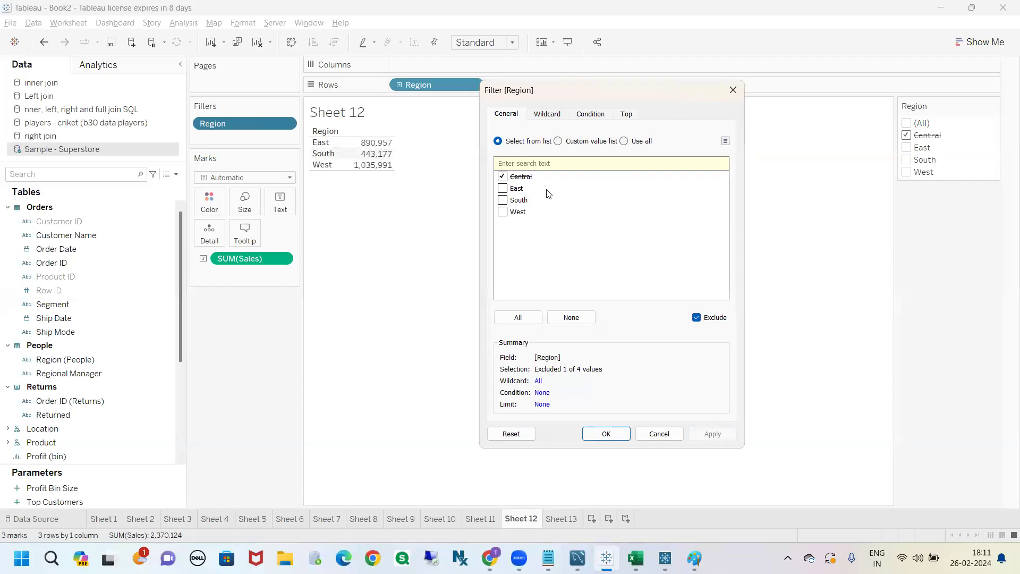
left_click(733, 90)
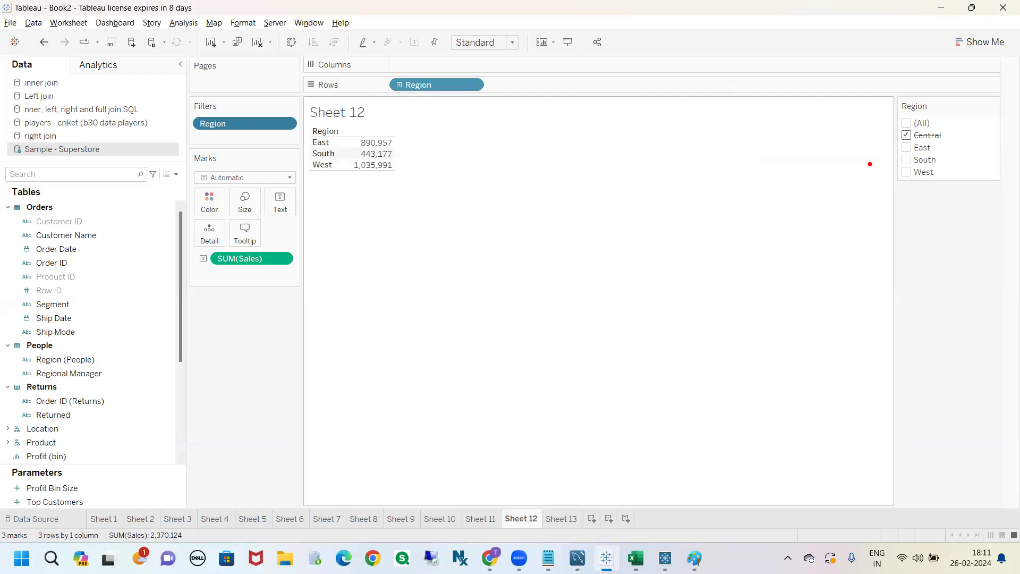
Step: Exclude East as well through the Region quick filter
mouse_move(895, 101)
left_mouse_down()
mouse_move(861, 194)
mouse_move(1012, 196)
mouse_move(927, 91)
mouse_move(886, 94)
left_mouse_up()
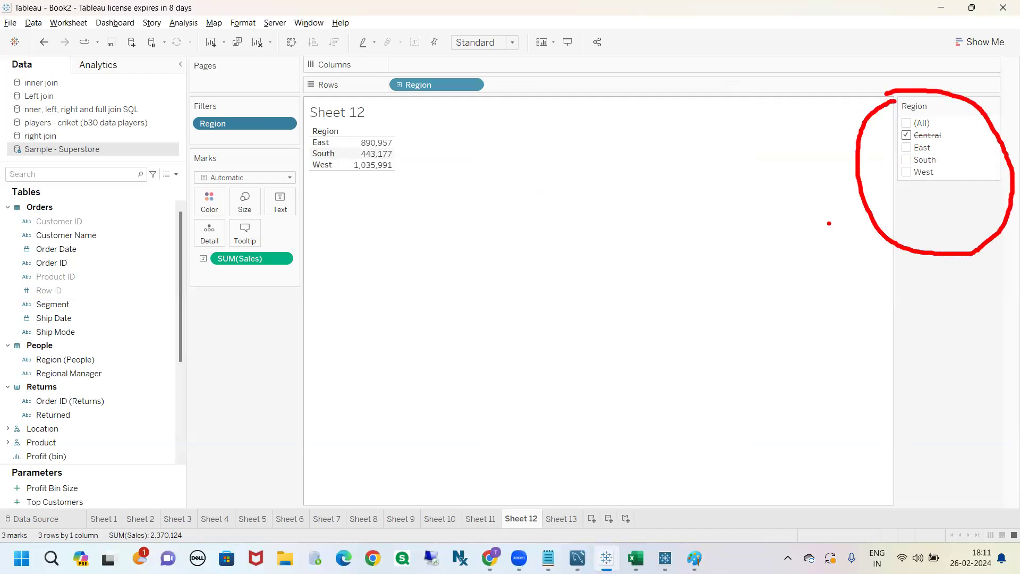
key("Escape")
left_click(906, 149)
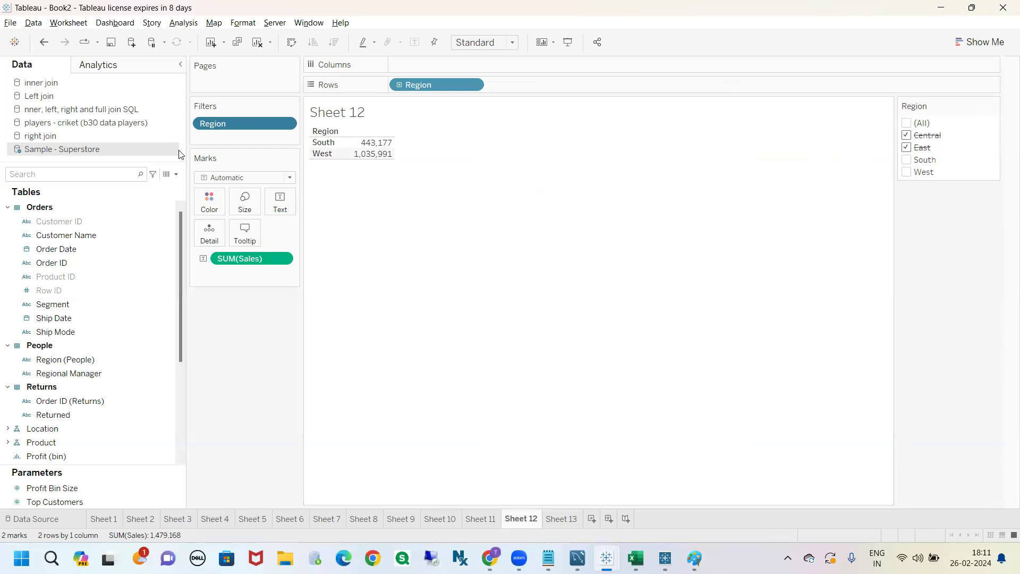
Step: Edit the Region filter to include only Central, with East deselected and the Exclude option off
left_click(289, 123)
left_click(268, 139)
left_click(401, 192)
left_click(594, 322)
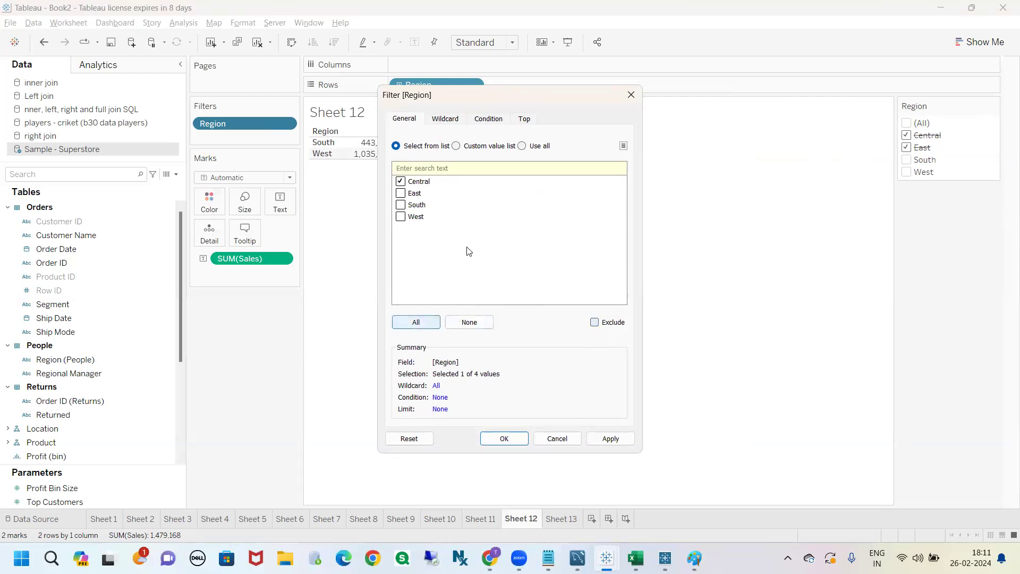
left_click(501, 439)
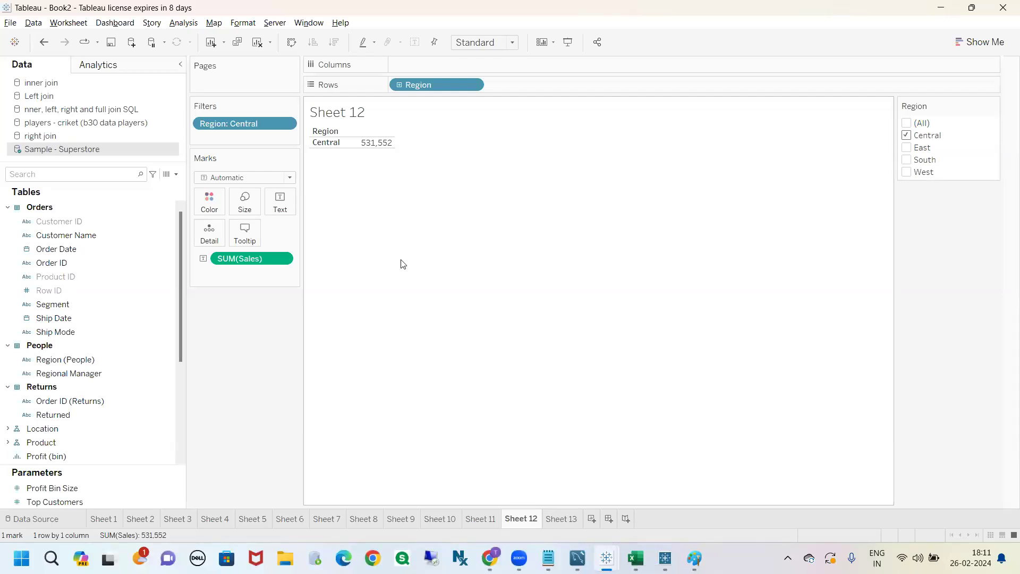
Step: Build a sales by region table on Sheet 13, with Region as rows and Sales as text
left_click(561, 519)
left_click(105, 175)
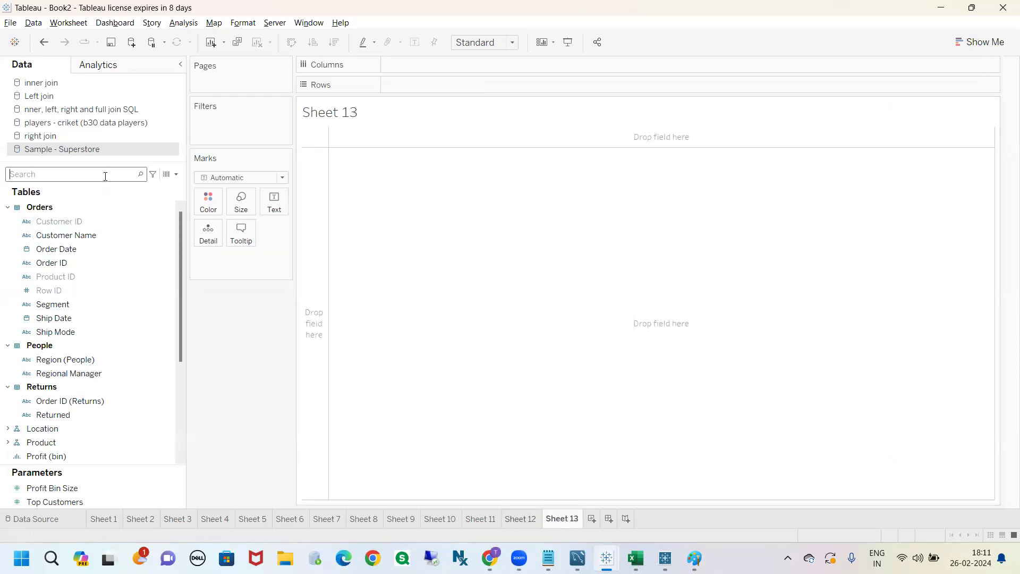
type("reg")
left_click_drag(55, 276, 400, 86)
left_click(119, 176)
key("ctrl+a")
type("sa")
left_click_drag(46, 231, 271, 202)
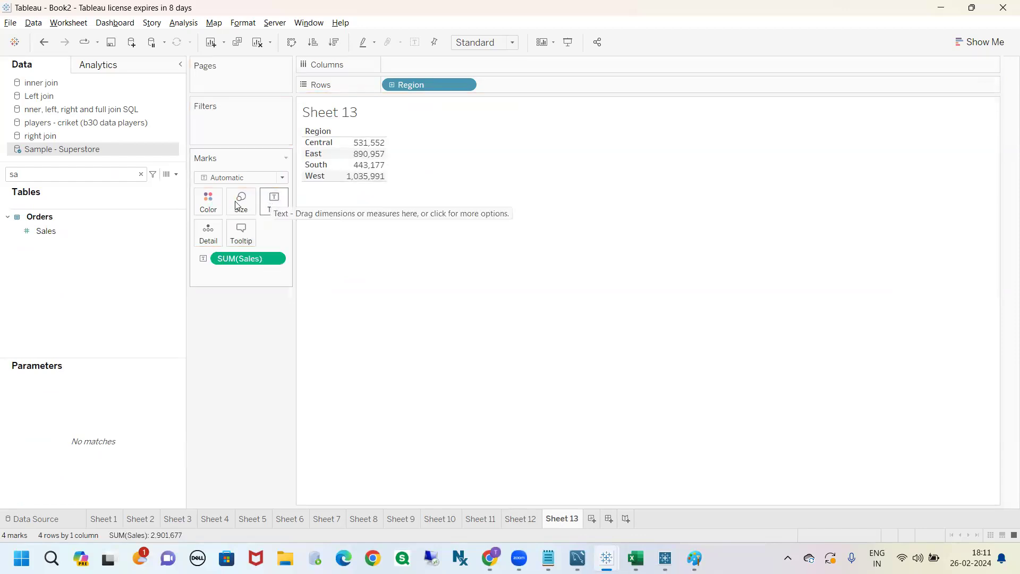
Step: Create a calculated field in the Sample - Superstore source and start its formula with [Region] =
left_click(177, 175)
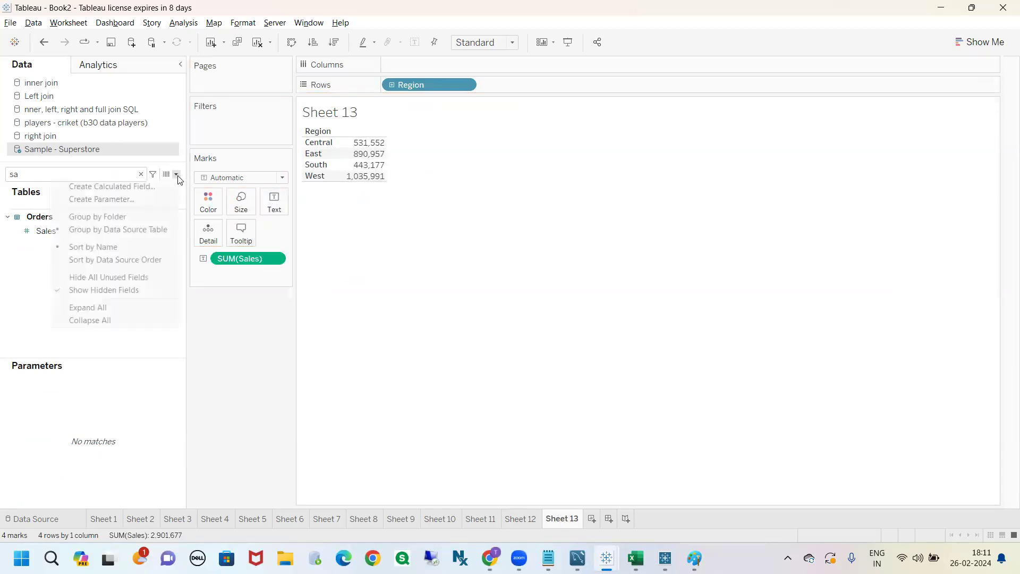
left_click(132, 185)
type("regi")
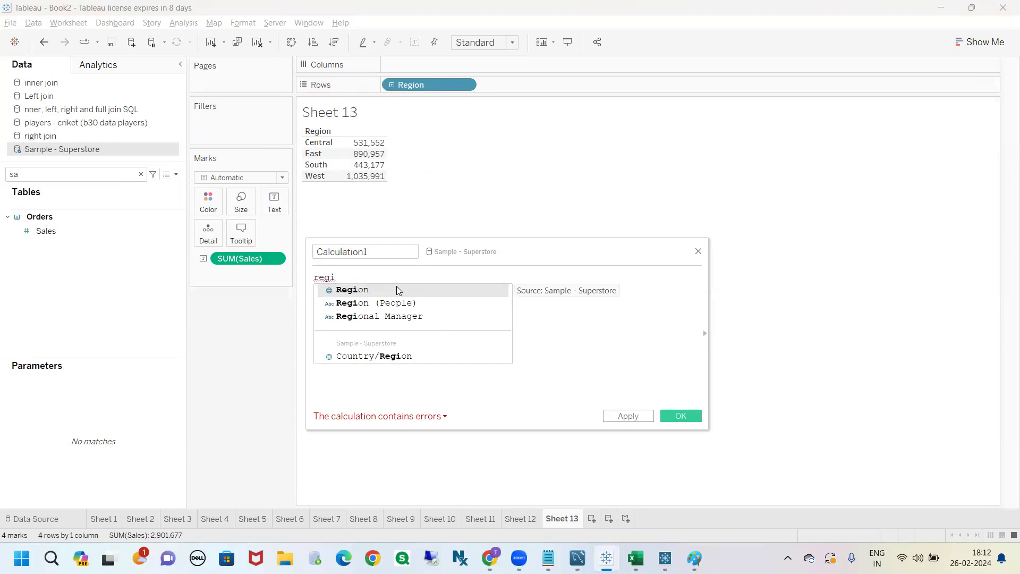
double_click(396, 287)
type("=")
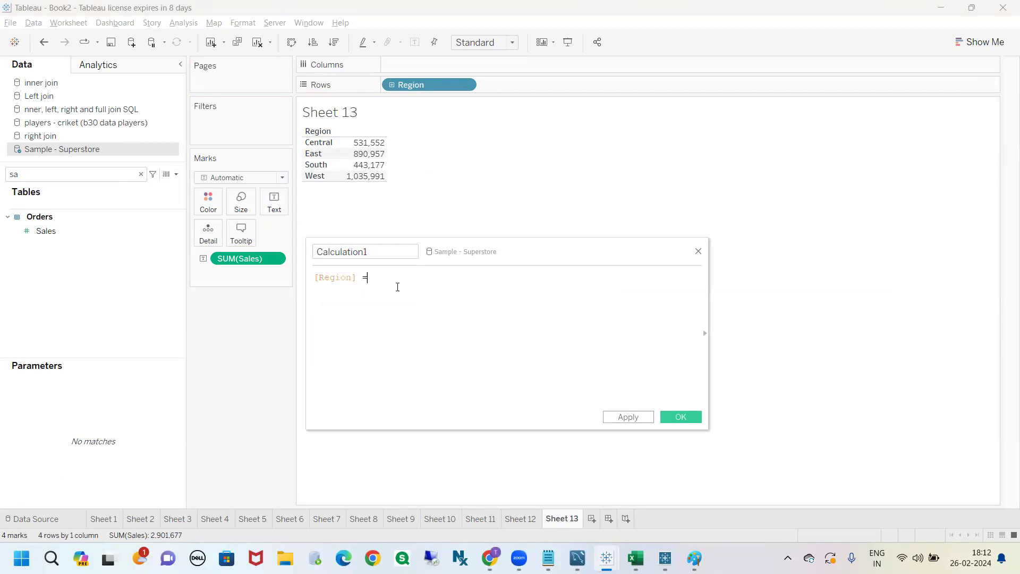
Step: Complete the formula of the calculated field so that it tests whether Region equals 'East'
left_click_drag(357, 277, 309, 277)
left_click(340, 295)
left_click(340, 294)
left_click(334, 312)
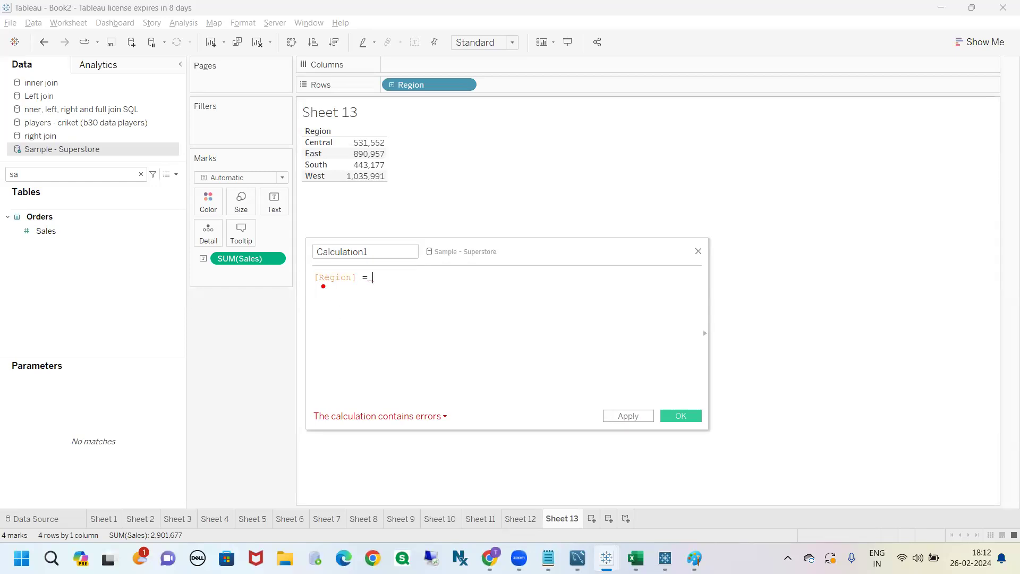
mouse_move(321, 286)
left_mouse_down()
mouse_move(367, 289)
mouse_move(307, 281)
mouse_move(342, 326)
mouse_move(391, 327)
left_mouse_up()
double_click(349, 280)
left_click(394, 282)
type("''")
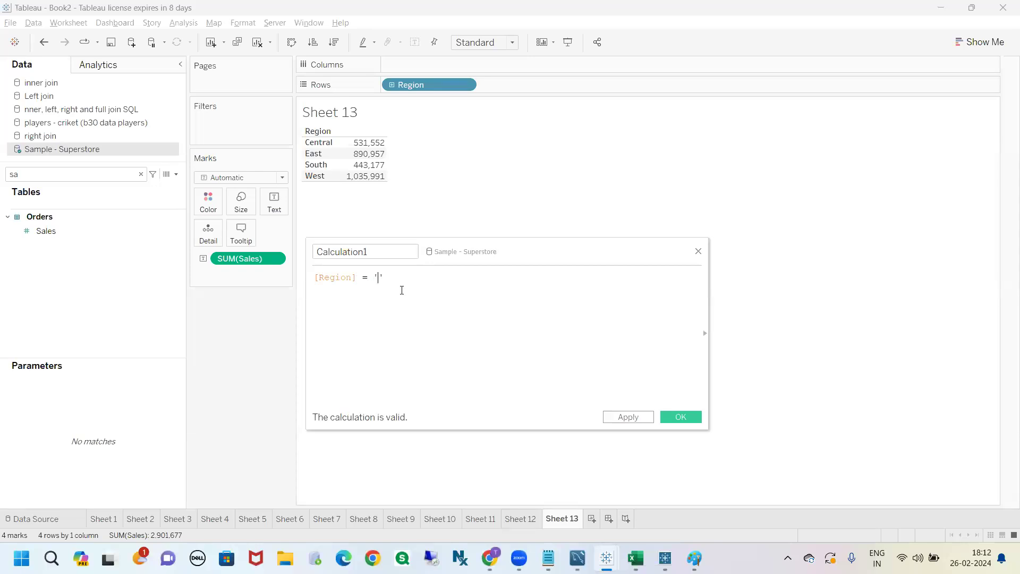
type("East")
left_click_drag(420, 275, 296, 276)
left_click(428, 276)
Step: Add the comment line //true, flase below the Region formula and save the calculated field as Calculation1
key("Return")
type("//")
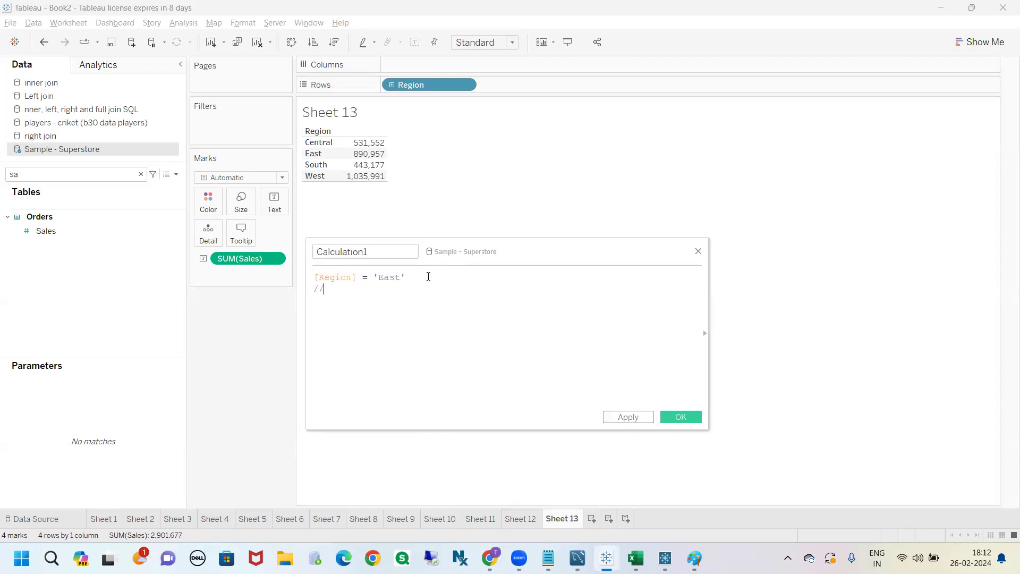
left_click_drag(368, 277, 307, 280)
left_click(378, 292)
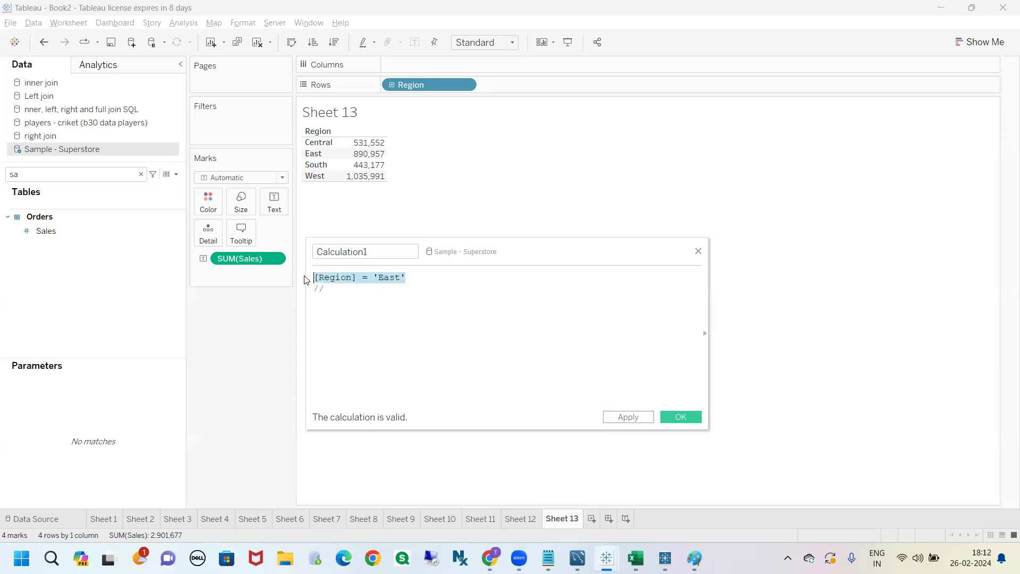
left_click(340, 288)
type("true")
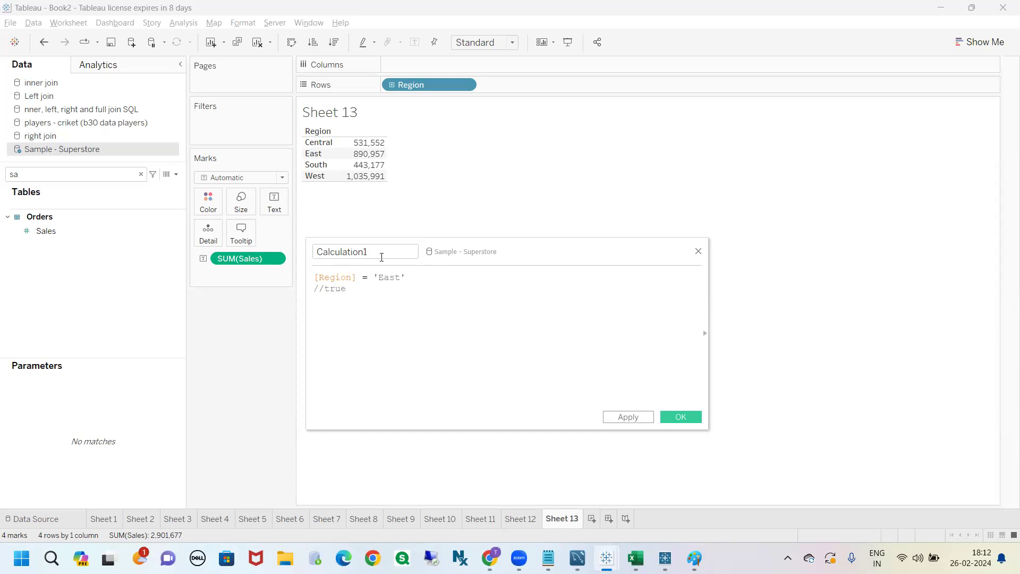
left_click_drag(378, 254, 293, 251)
left_click(358, 292)
type(", flase")
left_click_drag(373, 251, 311, 251)
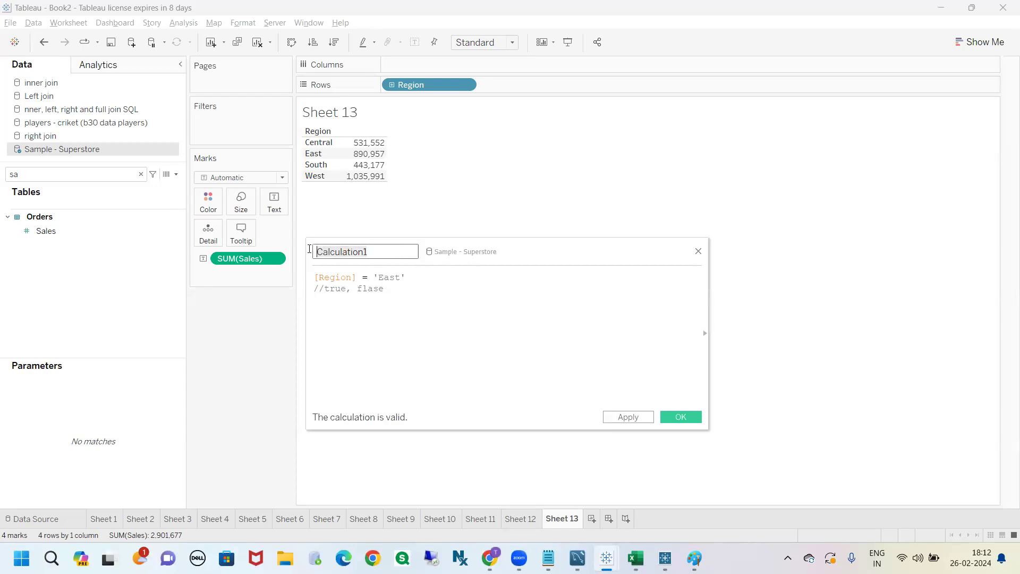
left_click(671, 416)
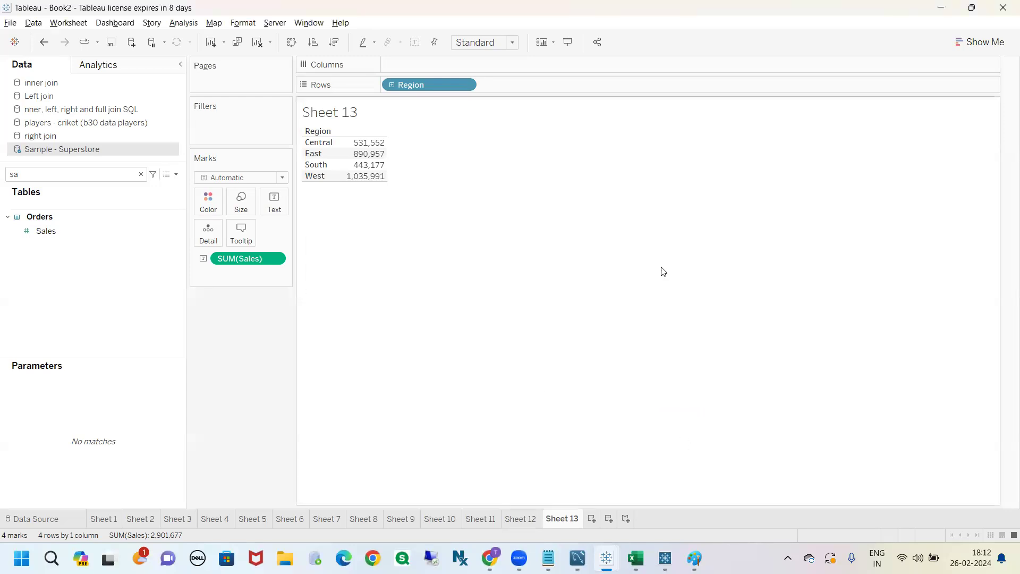
Step: Search the fields for "cal" and add Calculation1 to the rows after Region
type("sa")
left_click(140, 173)
type("cal")
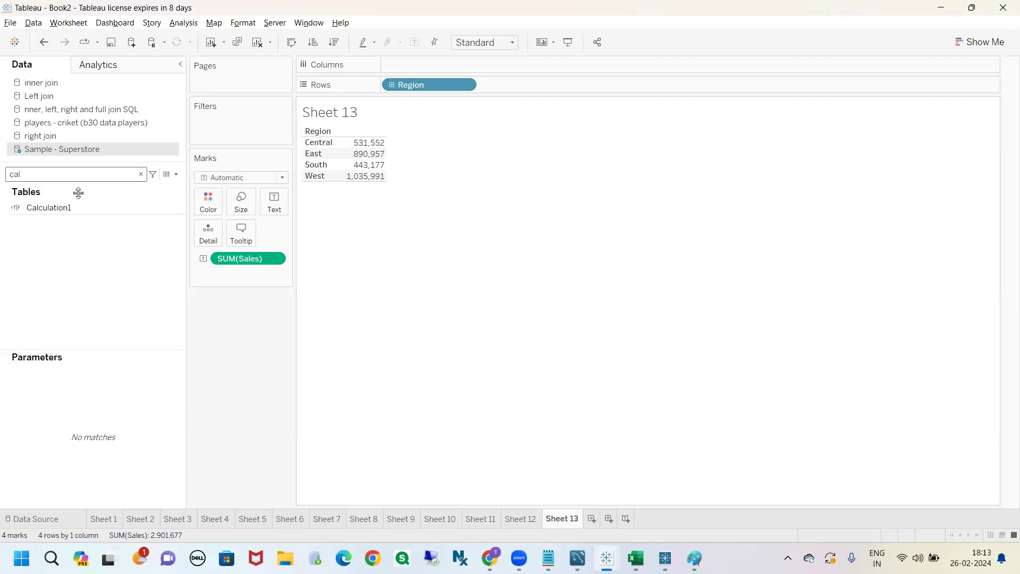
key("ctrl+2")
mouse_move(5, 198)
left_mouse_down()
mouse_move(2, 214)
mouse_move(24, 201)
mouse_move(7, 200)
mouse_move(52, 208)
mouse_move(244, 202)
mouse_move(503, 114)
mouse_move(512, 89)
left_mouse_up()
key("Escape")
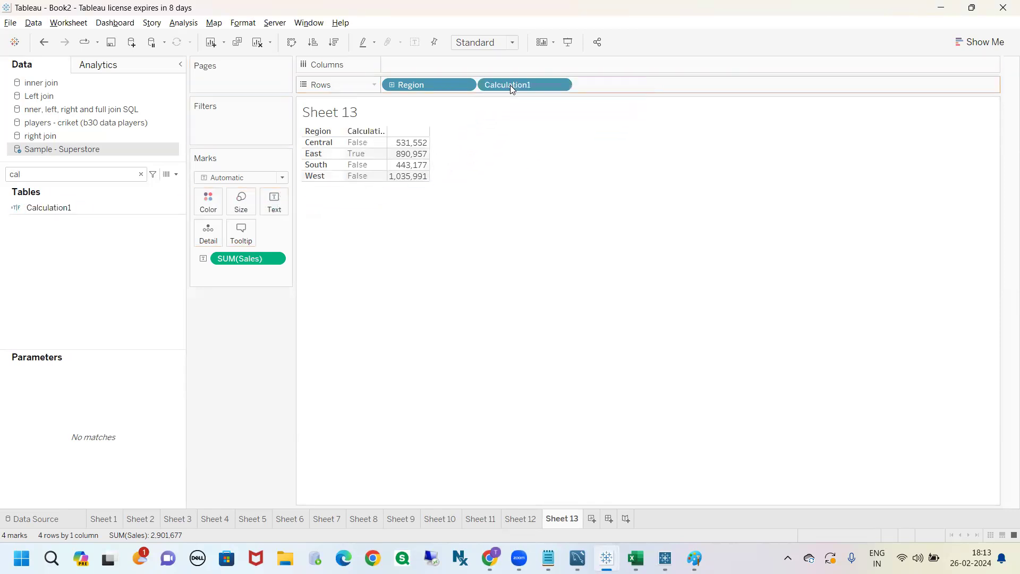
key("ctrl+2")
left_click_drag(330, 154, 343, 154)
mouse_move(373, 156)
left_mouse_down()
mouse_move(393, 142)
mouse_move(379, 137)
mouse_move(368, 185)
left_mouse_up()
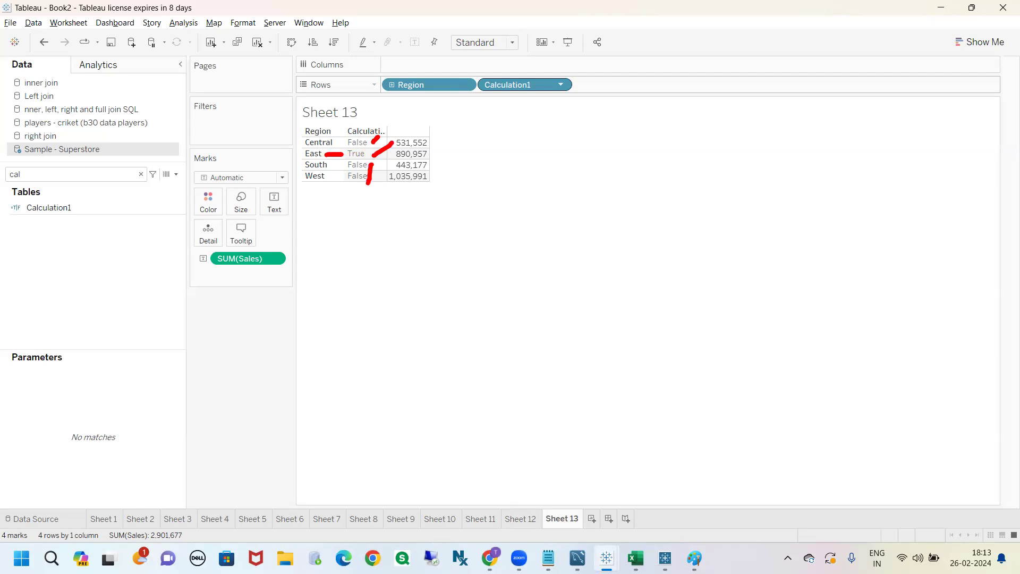
key("Escape")
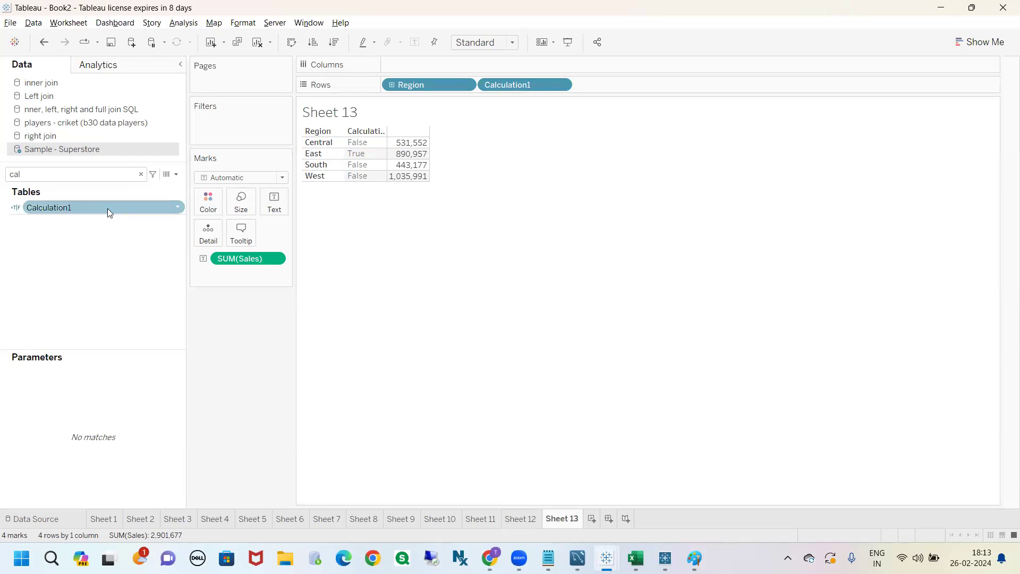
mouse_move(88, 211)
left_mouse_down()
mouse_move(434, 259)
mouse_move(547, 109)
mouse_move(191, 186)
mouse_move(419, 73)
mouse_move(290, 132)
mouse_move(251, 127)
mouse_move(212, 200)
mouse_move(276, 204)
mouse_move(244, 228)
mouse_move(101, 214)
left_mouse_up()
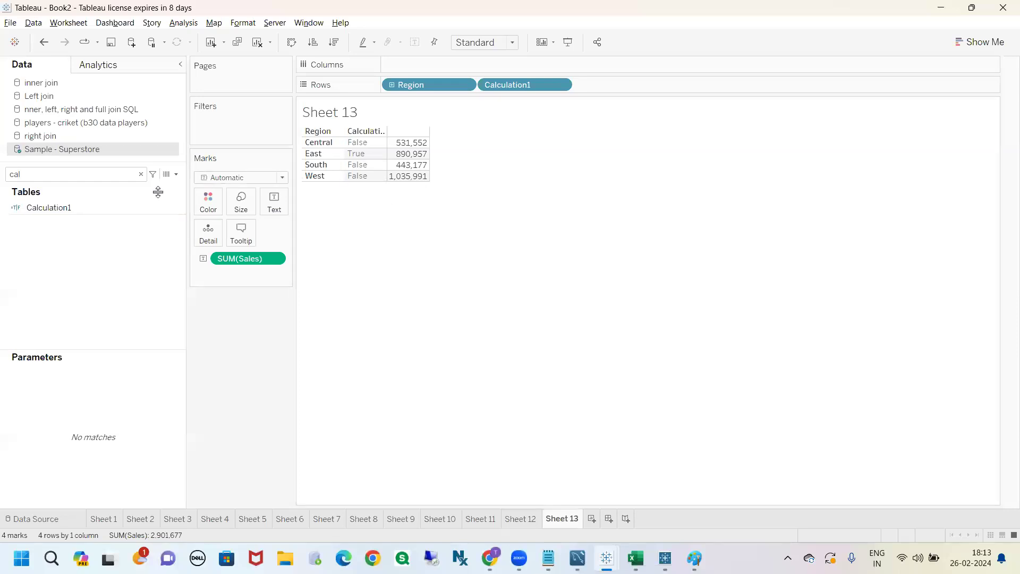
Step: Filter the table on Calculation1 with only True selected, apply it, and switch the filter to exclude True
left_click(81, 209)
left_click_drag(80, 208, 244, 127)
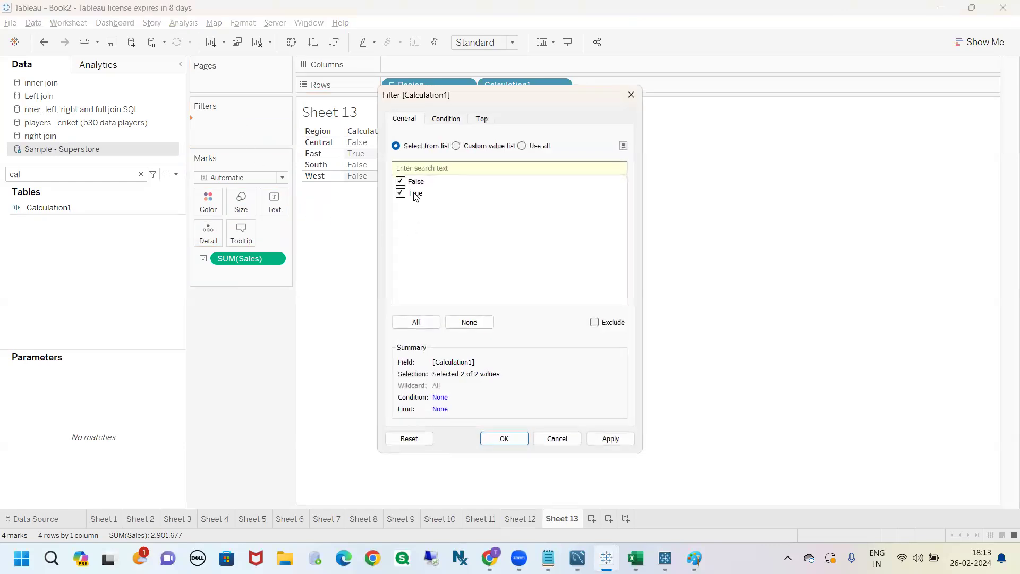
left_click_drag(497, 96, 667, 121)
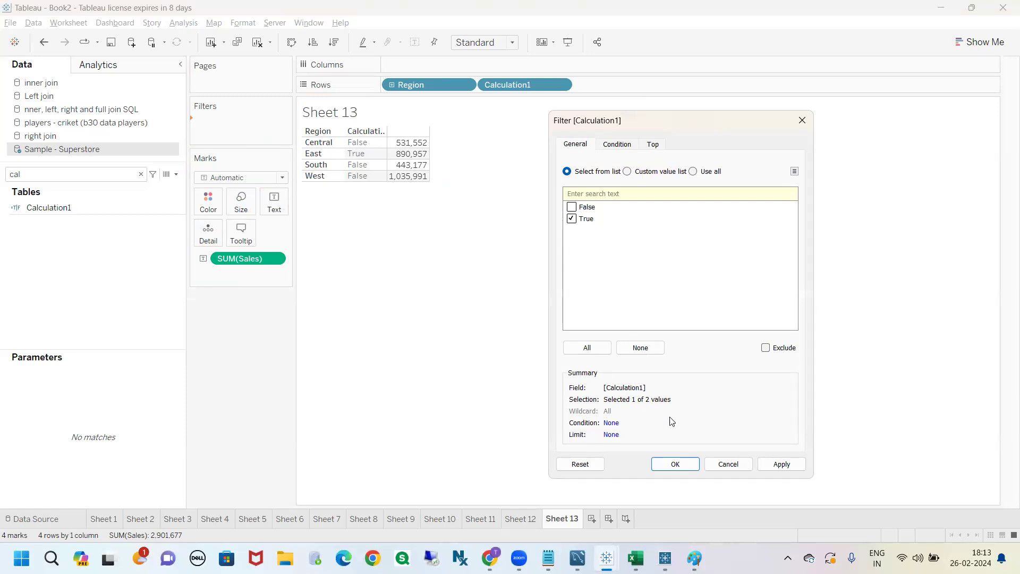
left_click(768, 464)
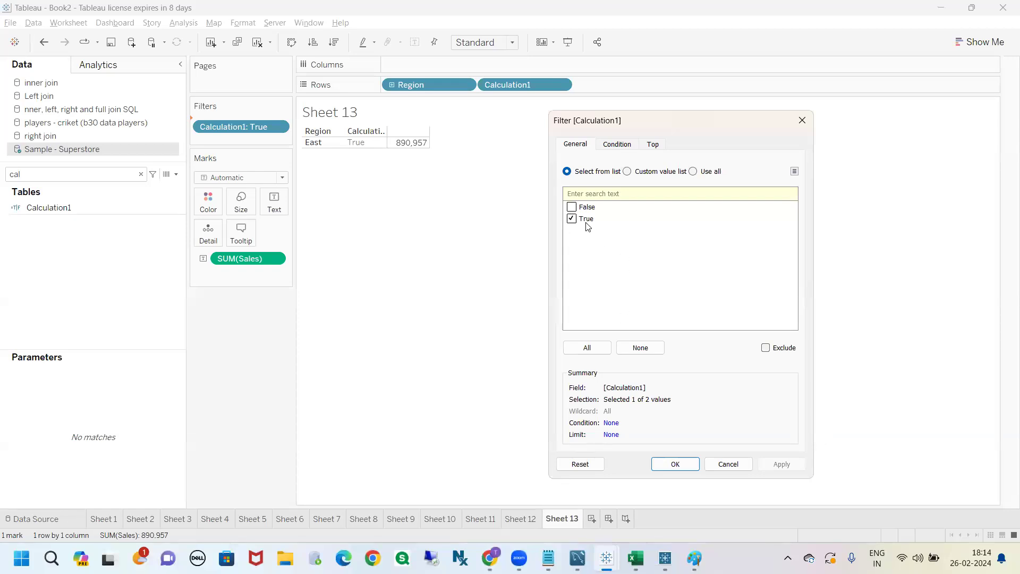
left_click(766, 348)
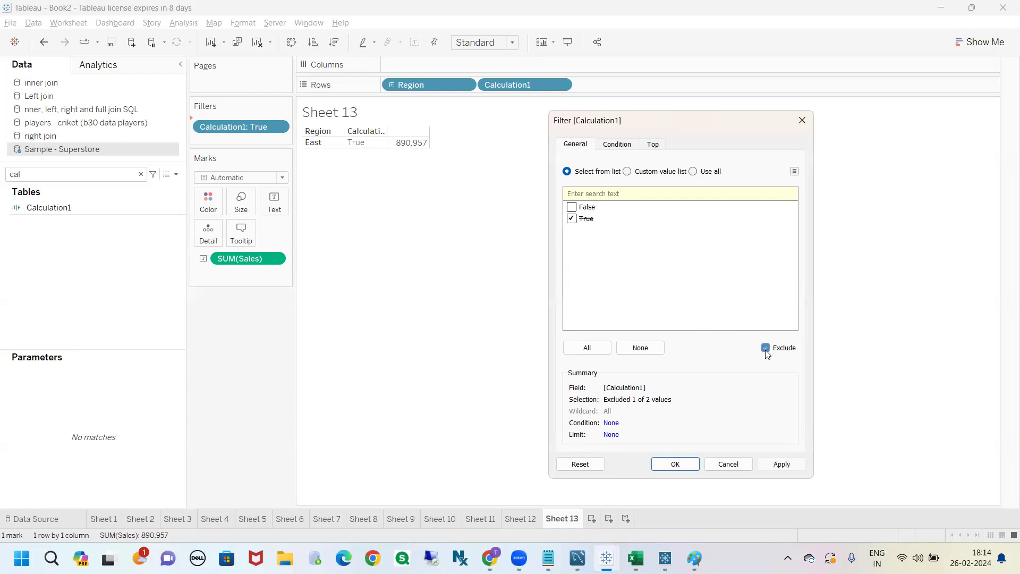
left_click(674, 464)
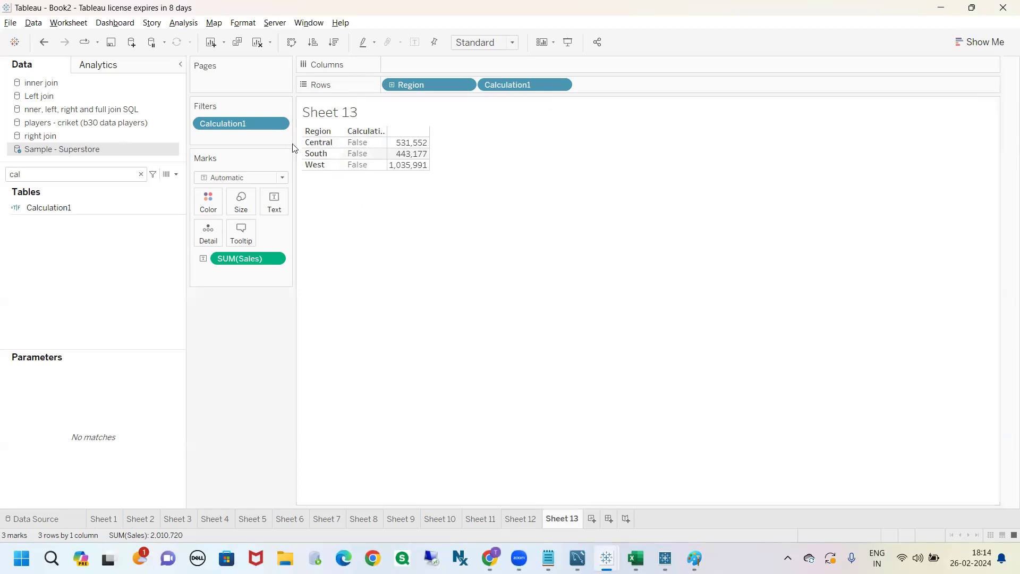
Step: Edit the Calculation1 filter to include only False, with True deselected and Exclude off, and apply it
left_click(276, 124)
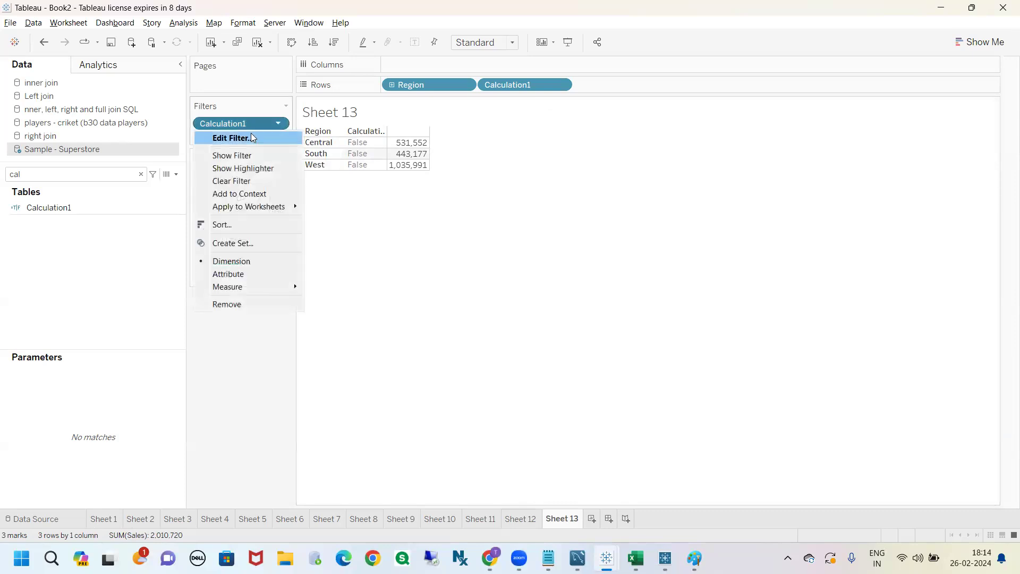
left_click(253, 138)
left_click_drag(518, 99, 729, 103)
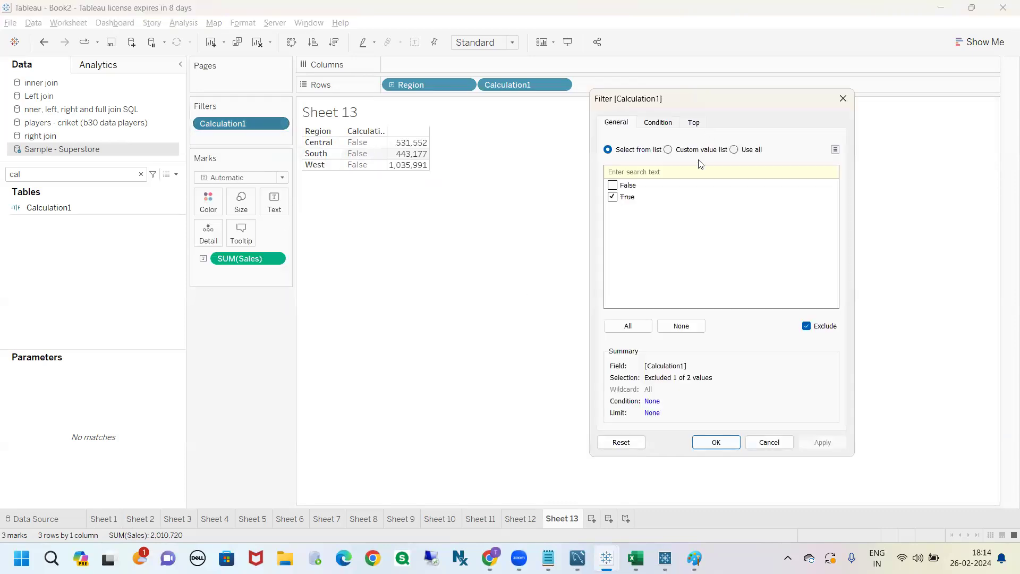
left_click(612, 197)
left_click(806, 325)
left_click(616, 186)
left_click(823, 443)
mouse_move(301, 127)
left_mouse_down()
mouse_move(297, 219)
mouse_move(298, 126)
mouse_move(260, 134)
left_mouse_up()
Step: Set the Calculation1 filter back to excluding True, with False deselected, and apply it
left_click(612, 185)
left_click(612, 197)
left_click(805, 326)
left_click(822, 442)
key("ctrl+2")
mouse_move(309, 183)
left_mouse_down()
mouse_move(344, 190)
mouse_move(303, 226)
mouse_move(363, 217)
mouse_move(362, 237)
left_mouse_up()
left_click_drag(348, 190, 370, 187)
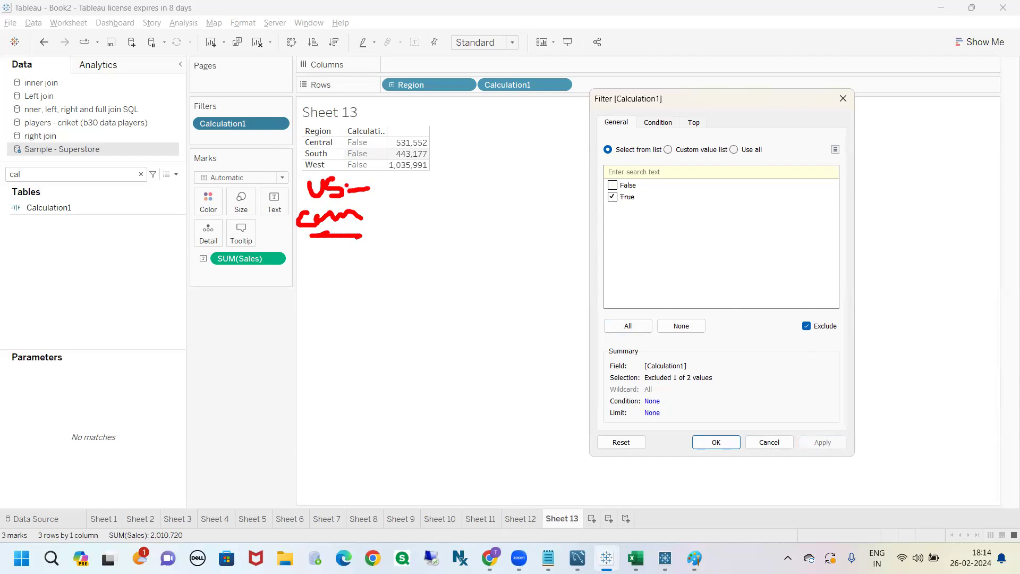
mouse_move(318, 126)
left_mouse_down()
mouse_move(300, 128)
mouse_move(288, 218)
mouse_move(420, 263)
mouse_move(307, 116)
left_mouse_up()
mouse_move(223, 355)
left_mouse_down()
mouse_move(228, 382)
mouse_move(248, 352)
mouse_move(253, 376)
mouse_move(276, 355)
mouse_move(330, 385)
mouse_move(381, 349)
left_mouse_up()
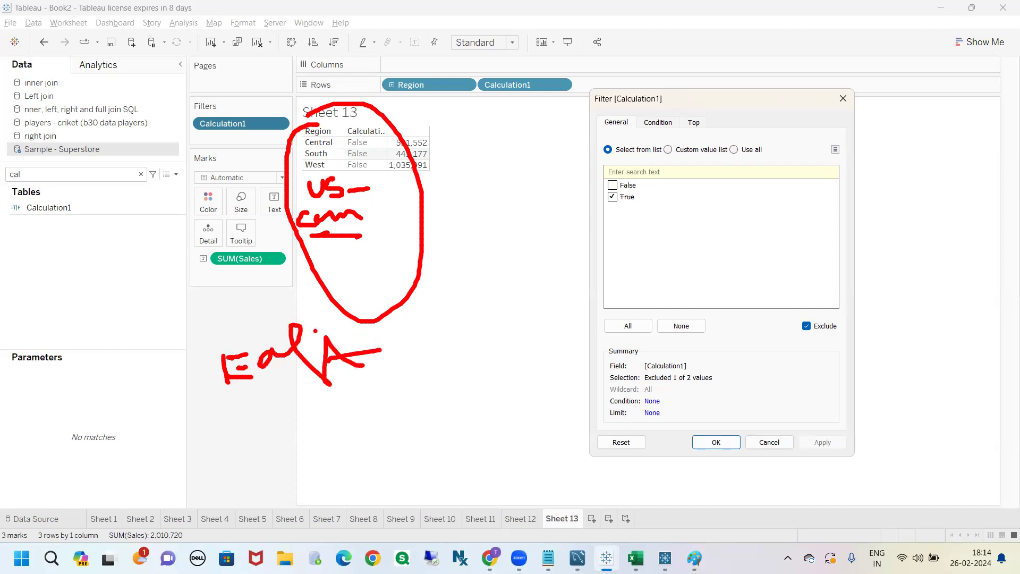
key("Escape")
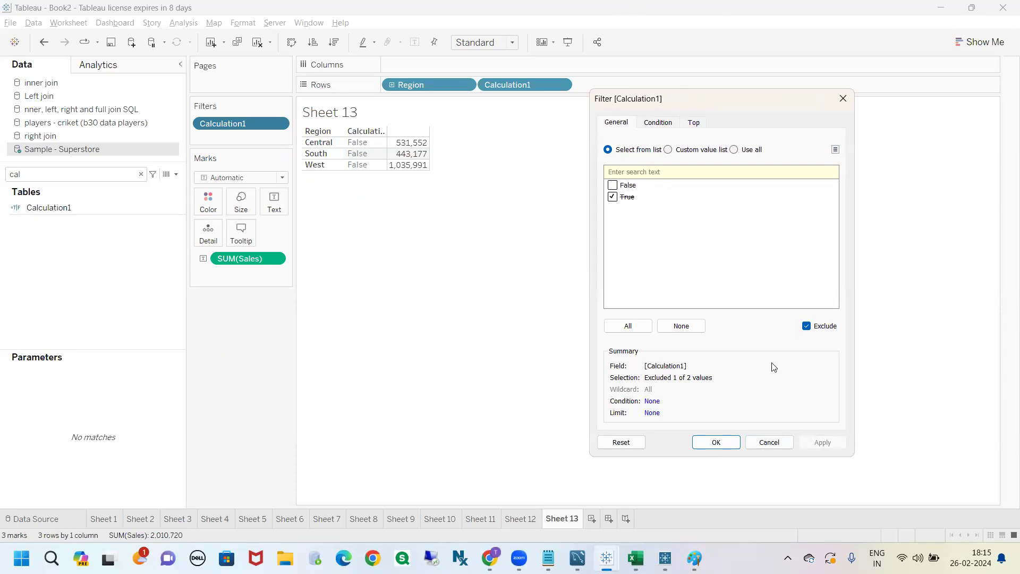
Step: Accept the exclusion of True, and re-edit the Calculation1 filter to include only False with Exclude off
left_click(717, 442)
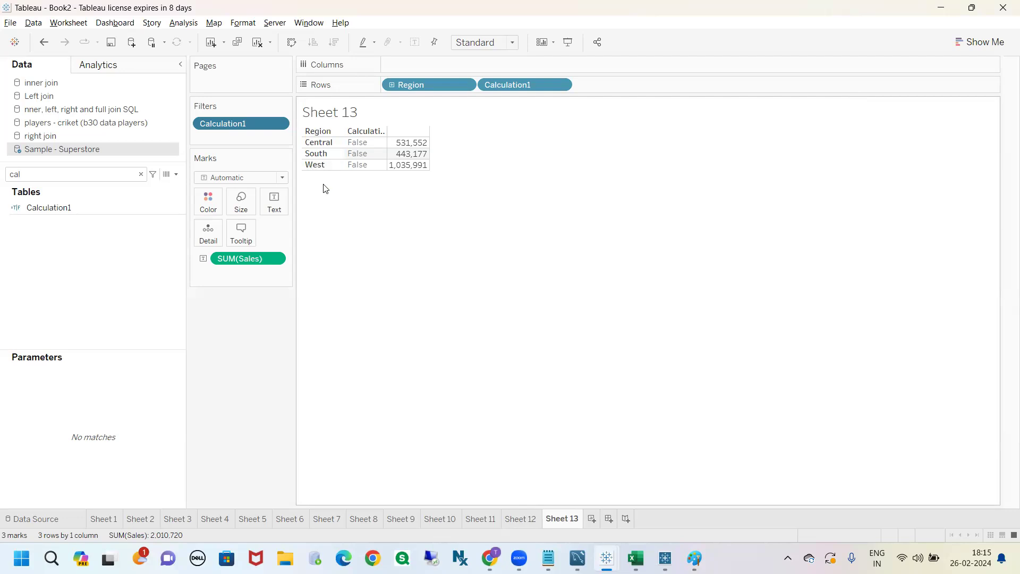
left_click(282, 124)
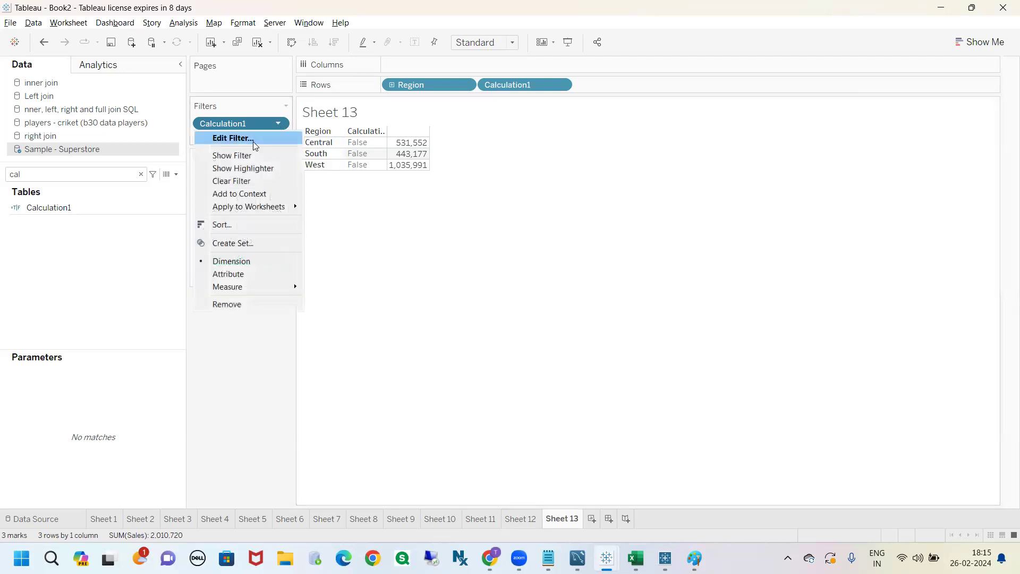
left_click(253, 139)
left_click(401, 193)
left_click(400, 181)
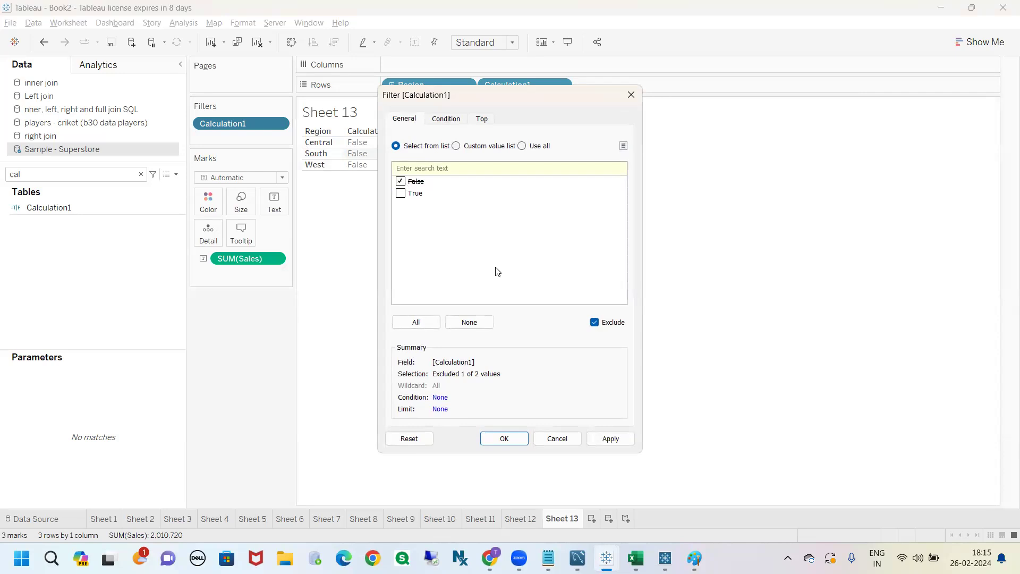
left_click(594, 323)
left_click(504, 439)
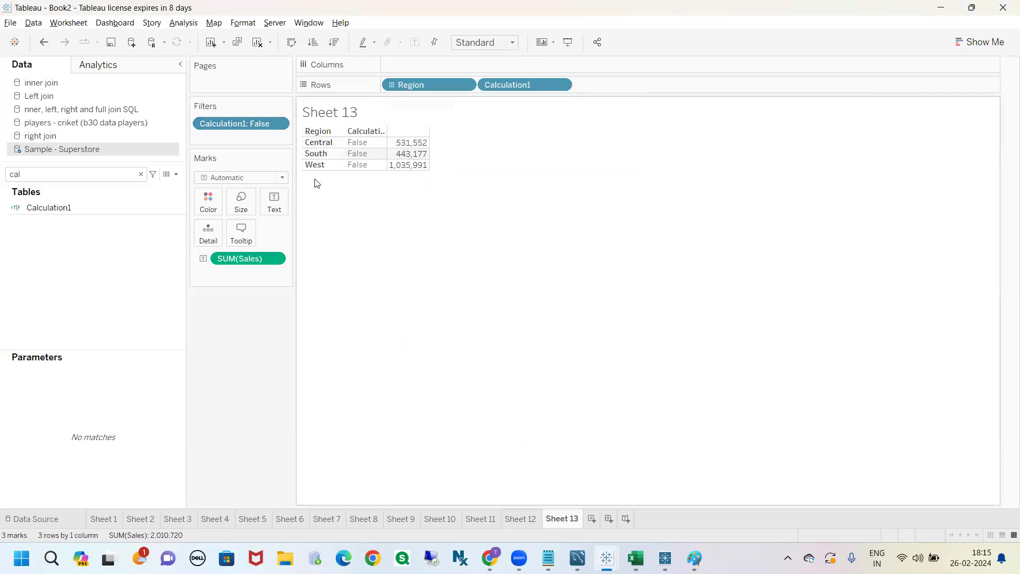
Step: Clear the field search and edit the Calculation1 filter to include only True, with False deselected
left_click(141, 174)
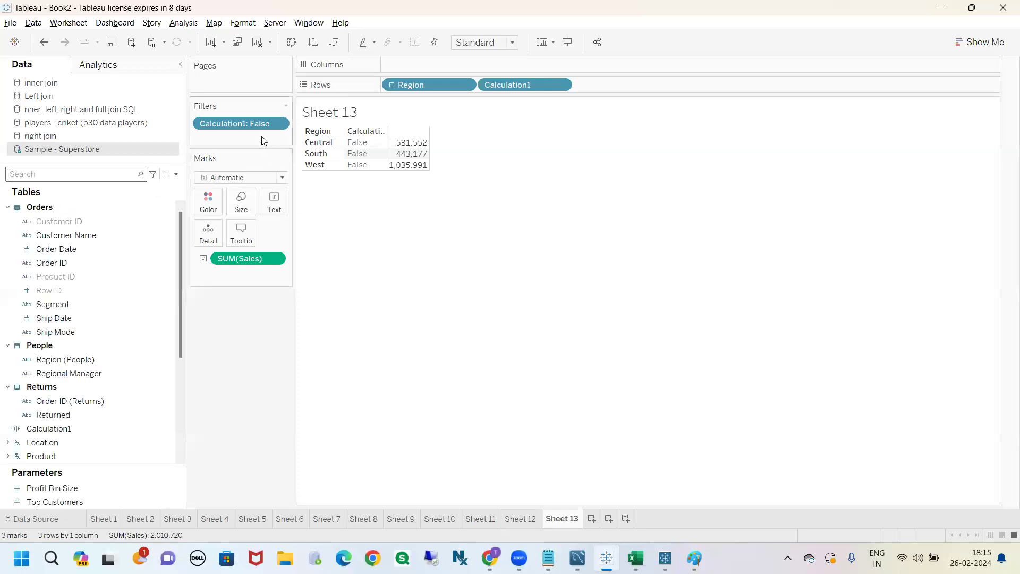
right_click(242, 124)
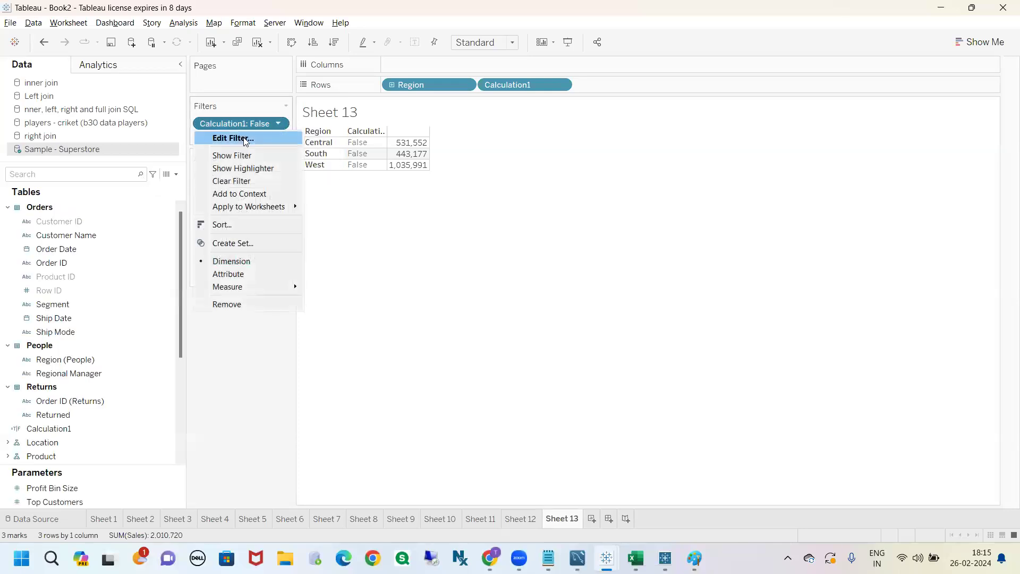
left_click(244, 137)
left_click(400, 181)
left_click(400, 193)
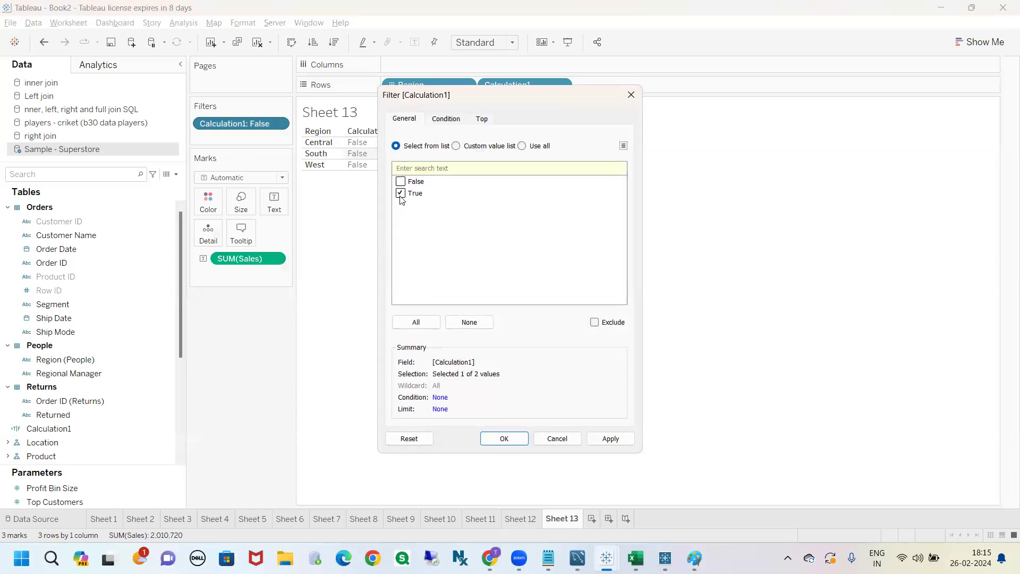
left_click_drag(525, 102, 639, 102)
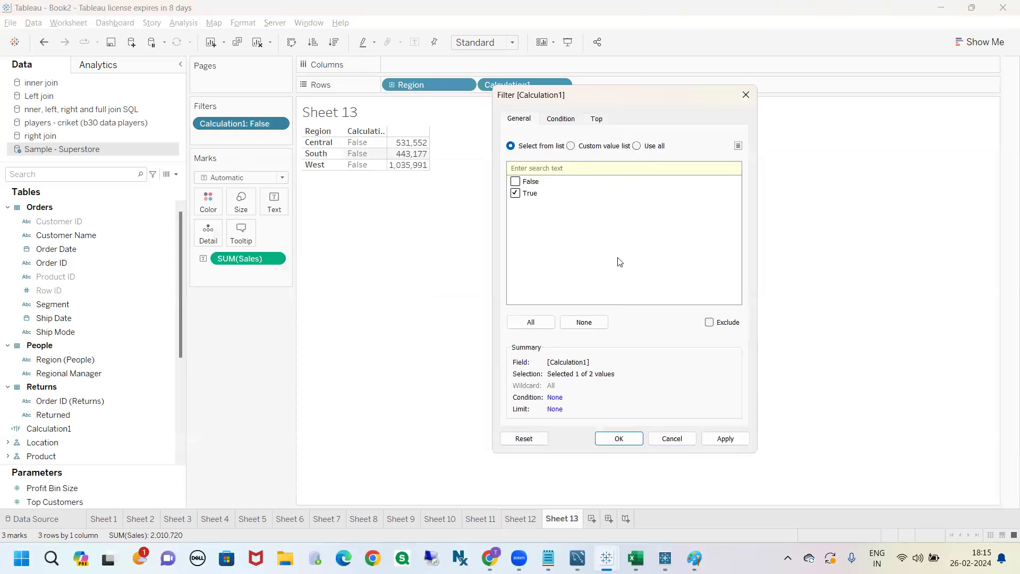
left_click(609, 442)
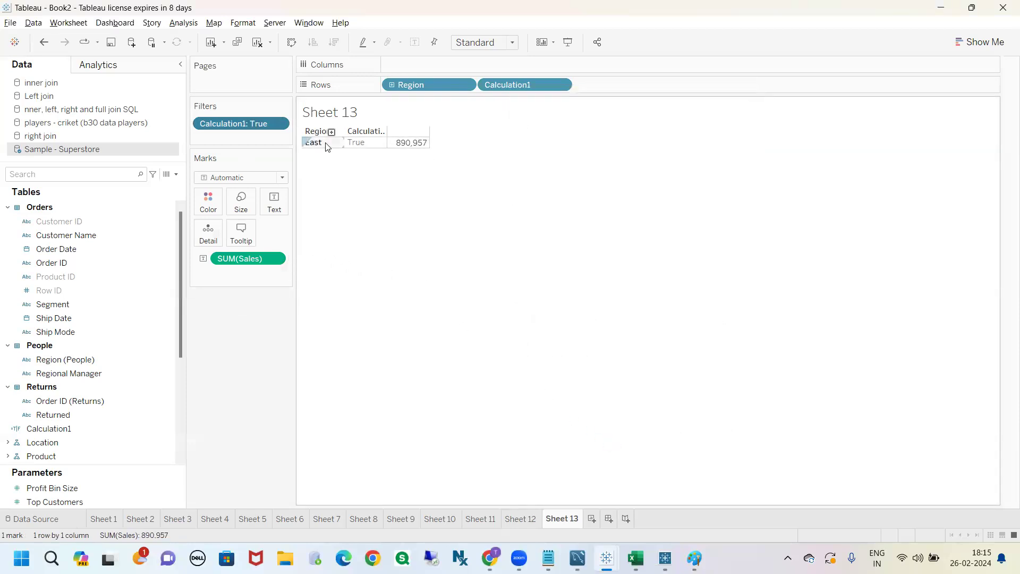
Step: Search the fields for "cal", open Calculation1 for editing, and delete the comment line below its formula
left_click(121, 172)
type("cal")
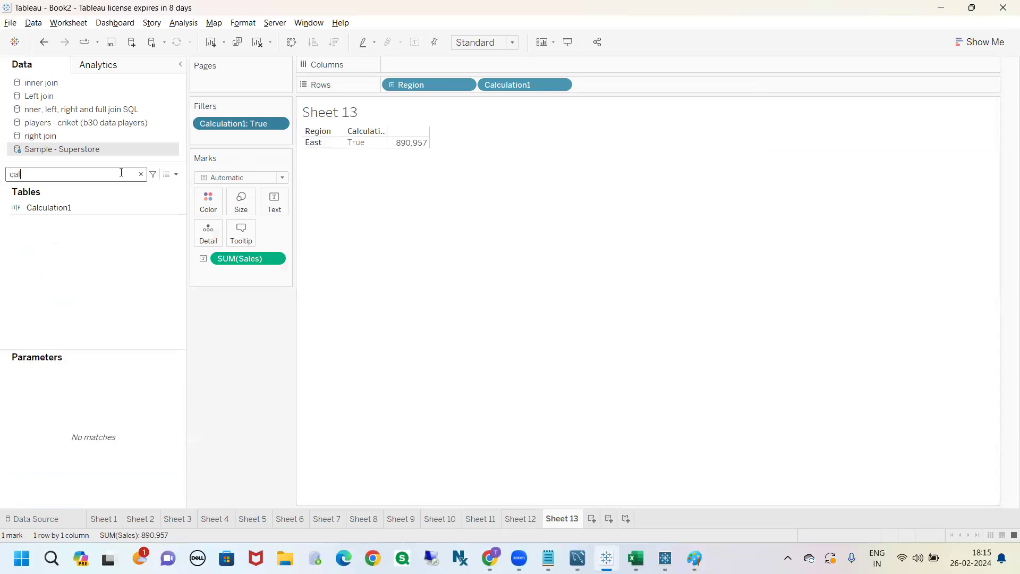
left_click(158, 206)
left_click(177, 208)
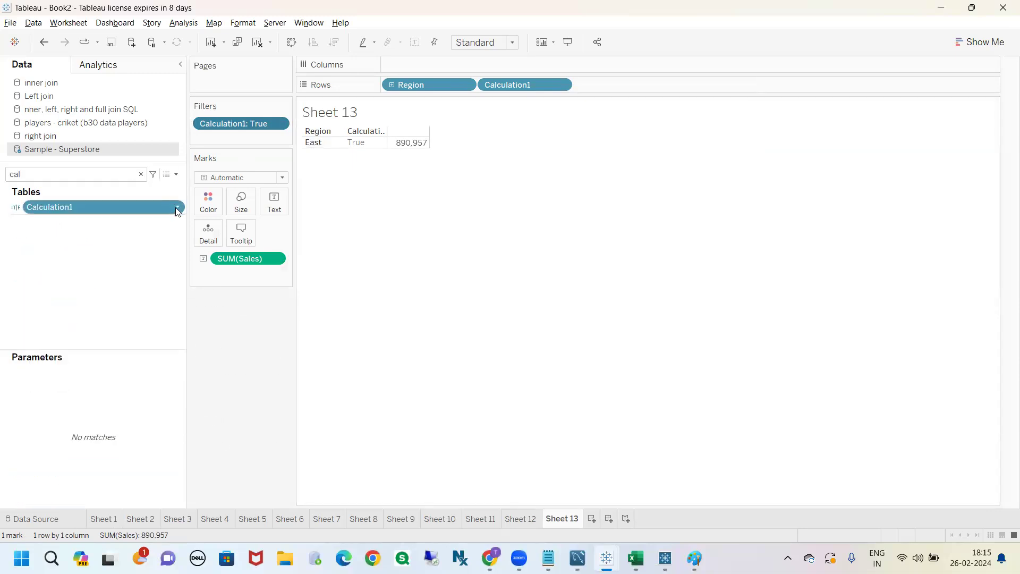
left_click(212, 276)
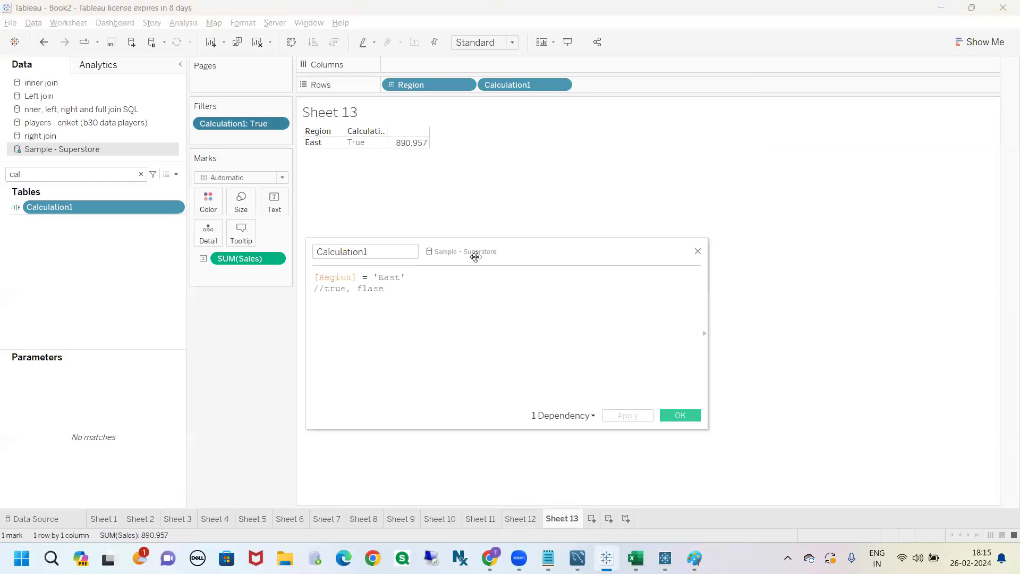
left_click_drag(451, 242, 432, 243)
left_click_drag(365, 289, 294, 290)
key("BackSpace")
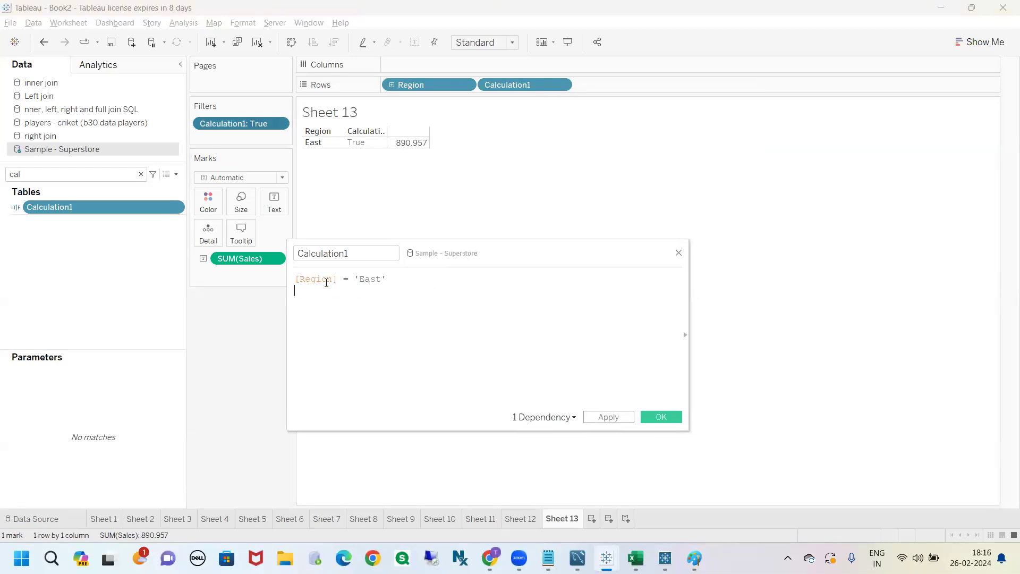
Step: Extend the Calculation1 formula to [Region] = 'East' OR [Region]='West'
left_click(419, 282)
type("o")
key("Return")
key("Return")
type("reg")
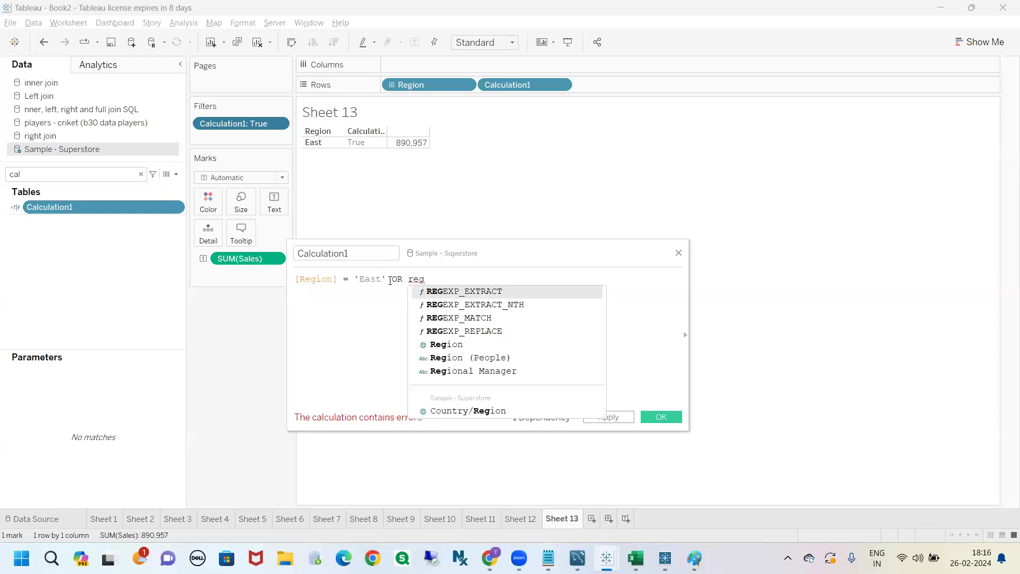
left_click_drag(390, 280, 296, 272)
left_click(454, 282)
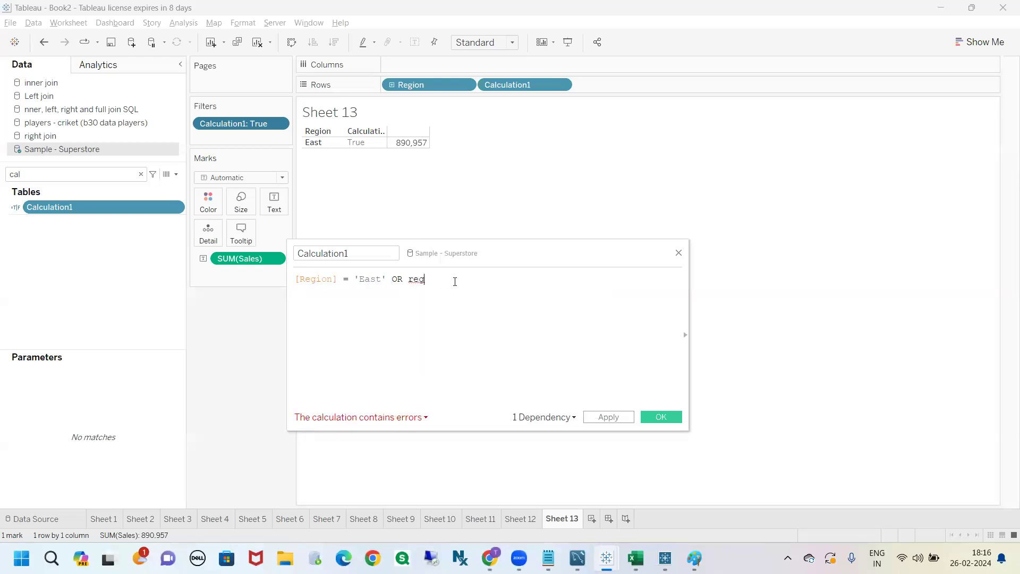
type("ion")
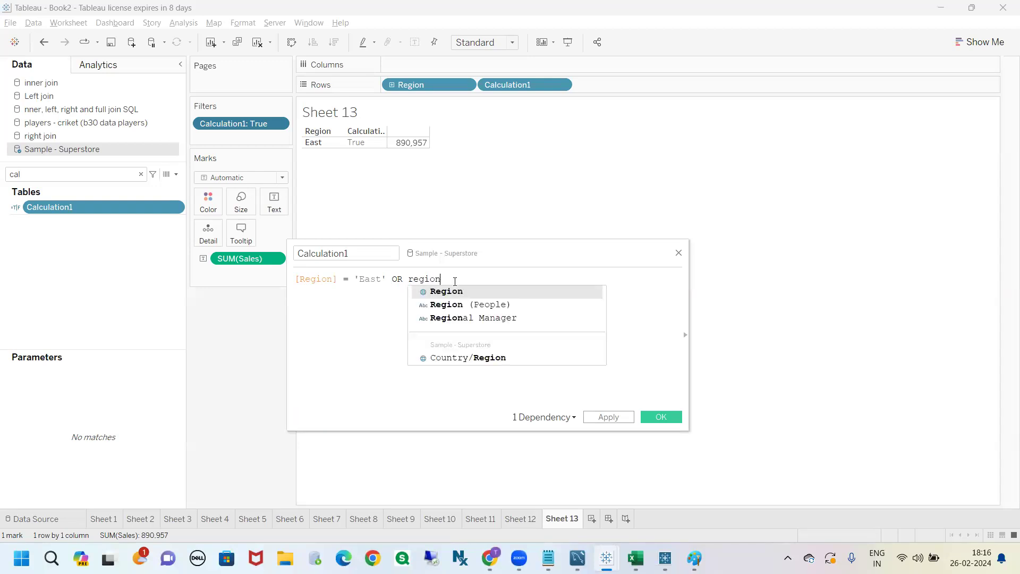
key("Return")
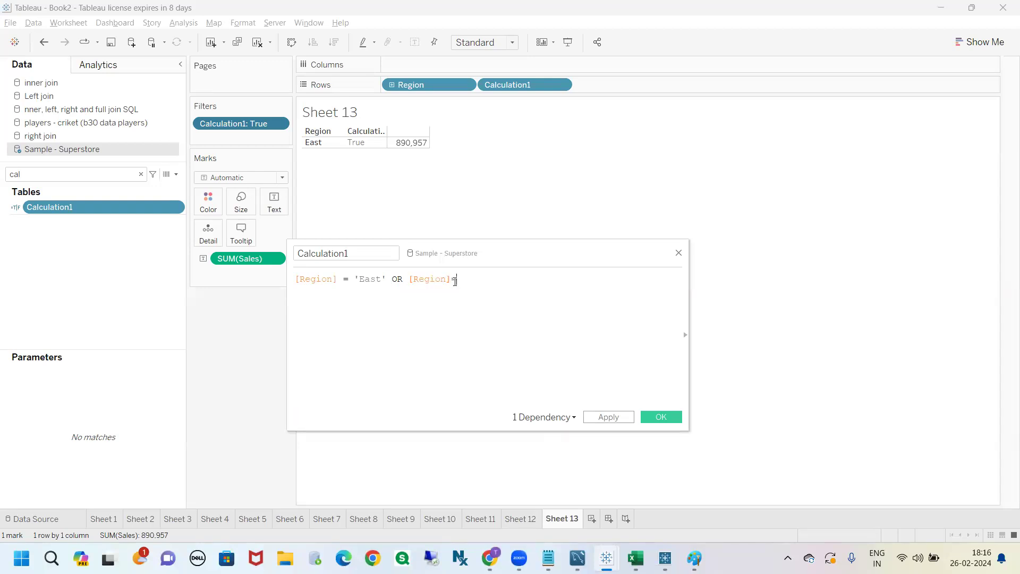
type("='West")
Step: Examine the East condition and the OR operator in the Calculation1 formula
double_click(403, 281)
left_click(390, 297)
left_click_drag(385, 278, 294, 279)
left_click(483, 295)
left_click_drag(491, 280, 288, 281)
left_click(410, 282)
left_click(390, 296)
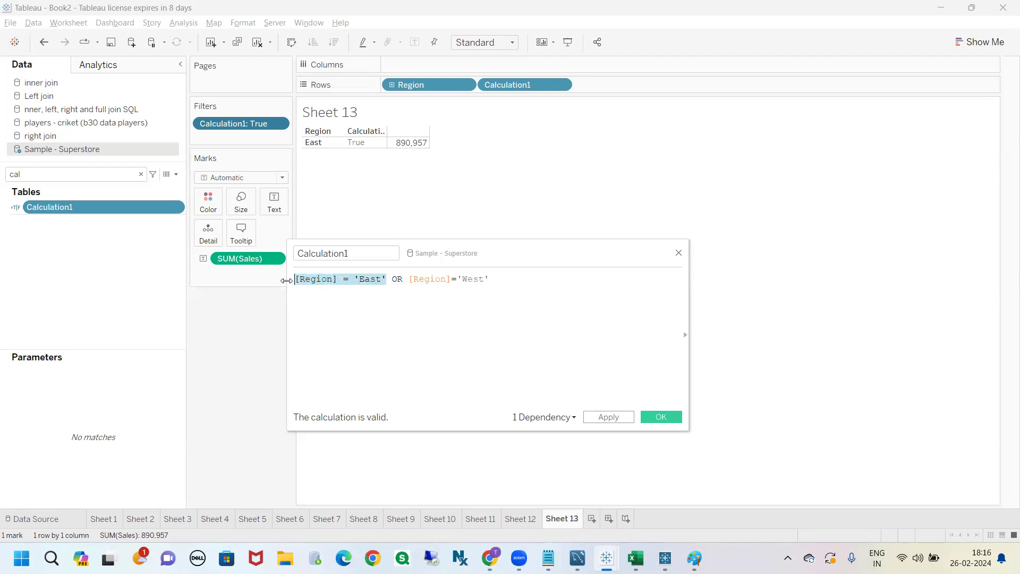
left_click(340, 295)
left_click_drag(385, 278, 295, 280)
left_click(399, 291)
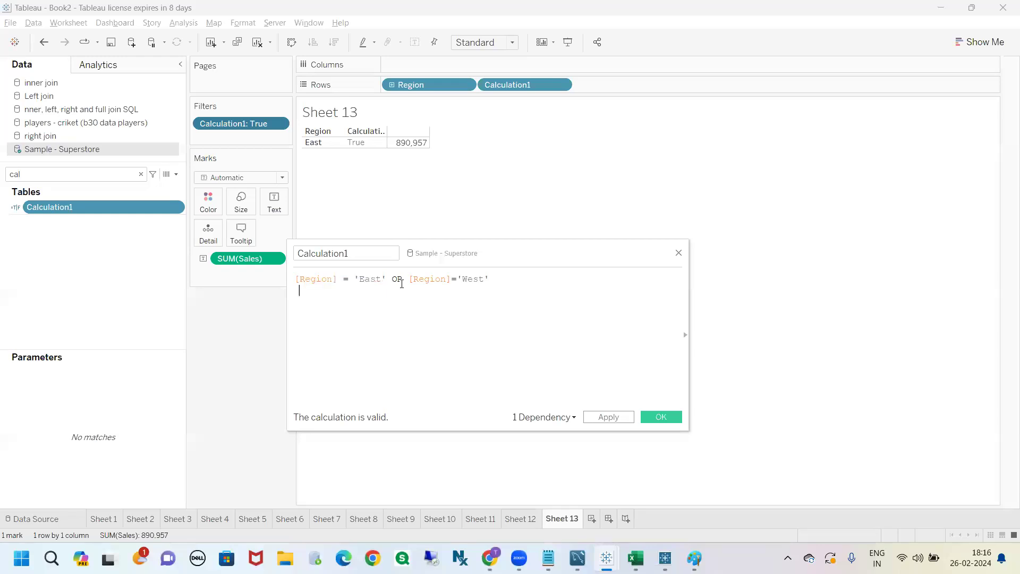
Step: Review the West condition after OR, and apply the edited Calculation1 formula to the sheet
left_click_drag(401, 283, 393, 282)
left_click_drag(491, 278, 410, 279)
left_click(493, 279)
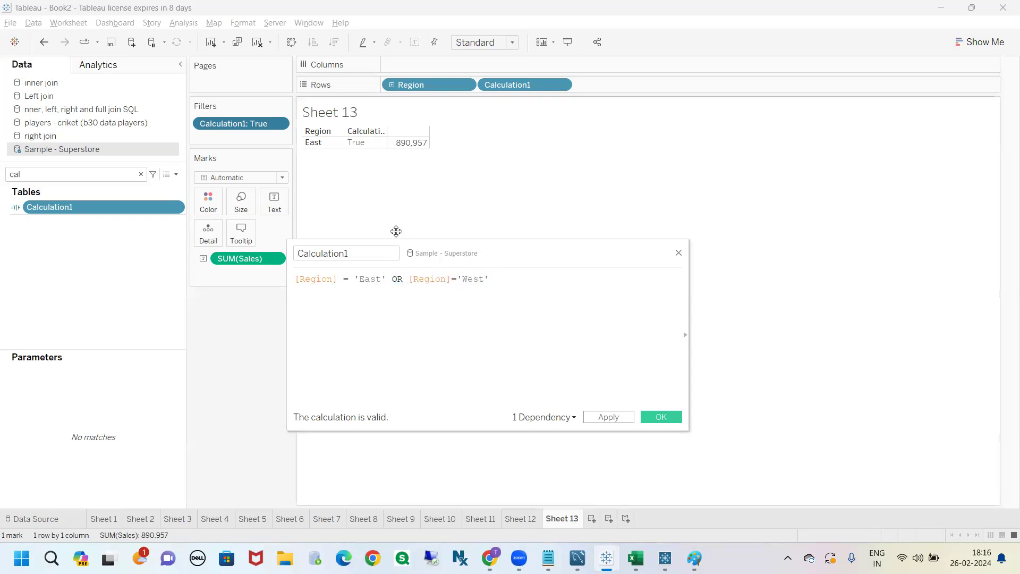
left_click_drag(489, 279, 404, 279)
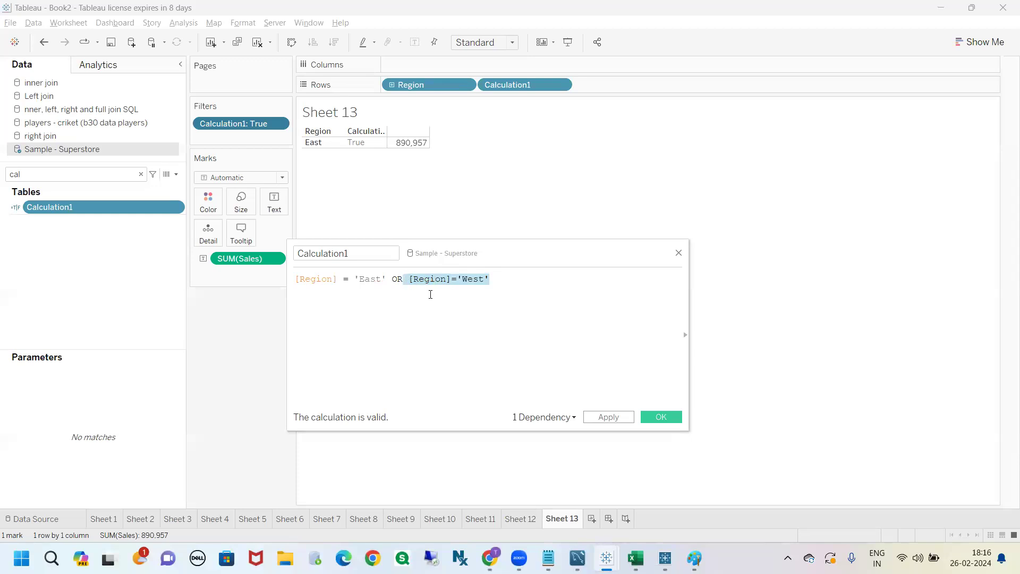
left_click(431, 294)
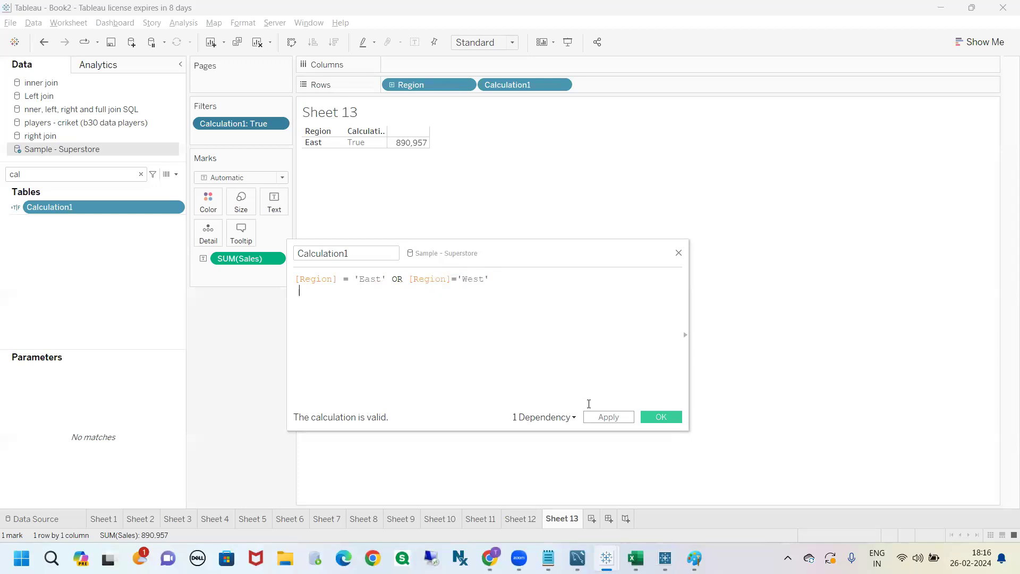
left_click(602, 418)
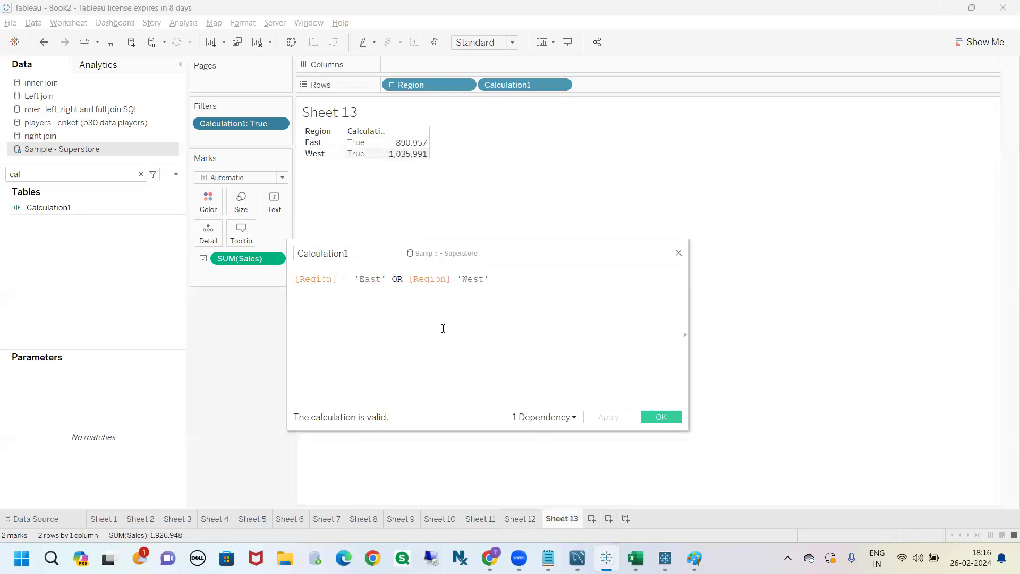
Step: Add a third condition, OR [Region]='Central', to the Calculation1 formula by copying the West condition and changing its value
type("or")
key("Return")
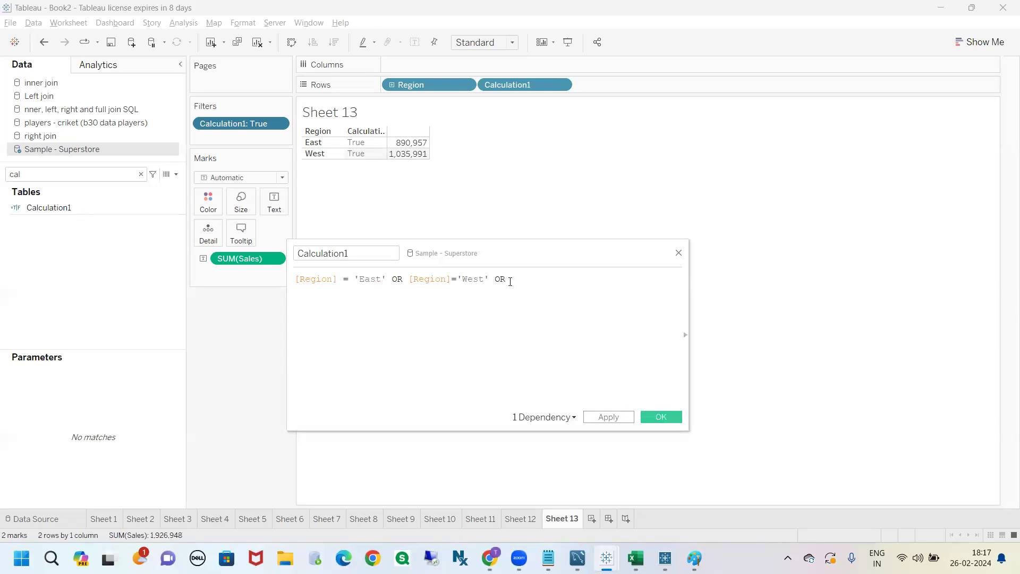
left_click_drag(489, 280, 409, 280)
key("ctrl+c")
left_click(531, 277)
key("ctrl+v")
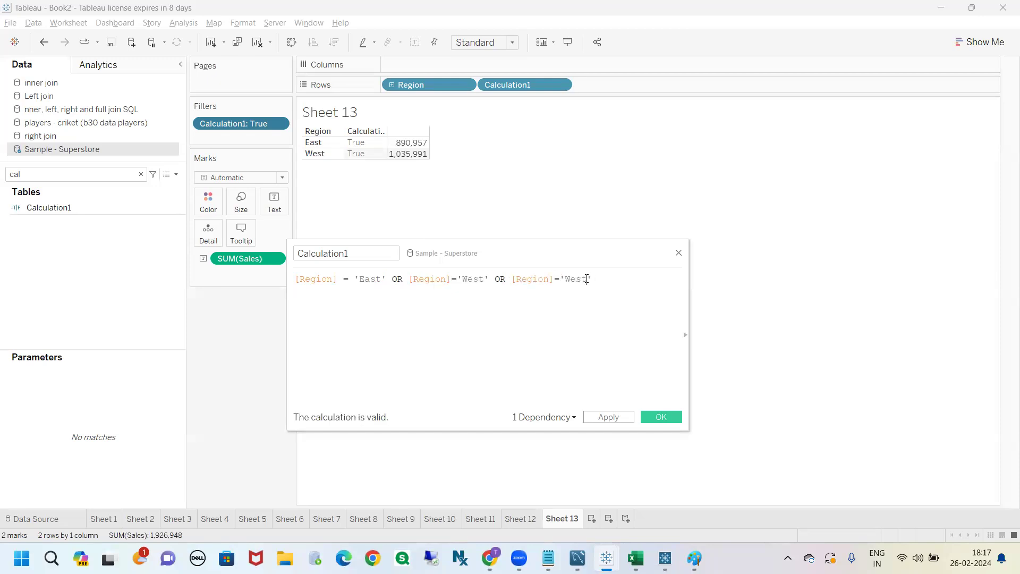
key("BackSpace")
key("BackSpace")
key("BackSpace")
key("BackSpace")
type("Central")
double_click(403, 279)
left_click(503, 286)
Step: Add the comment lines "// < 2021" and "// >= IN" below the Calculation1 formula
key("Return")
type("// < ")
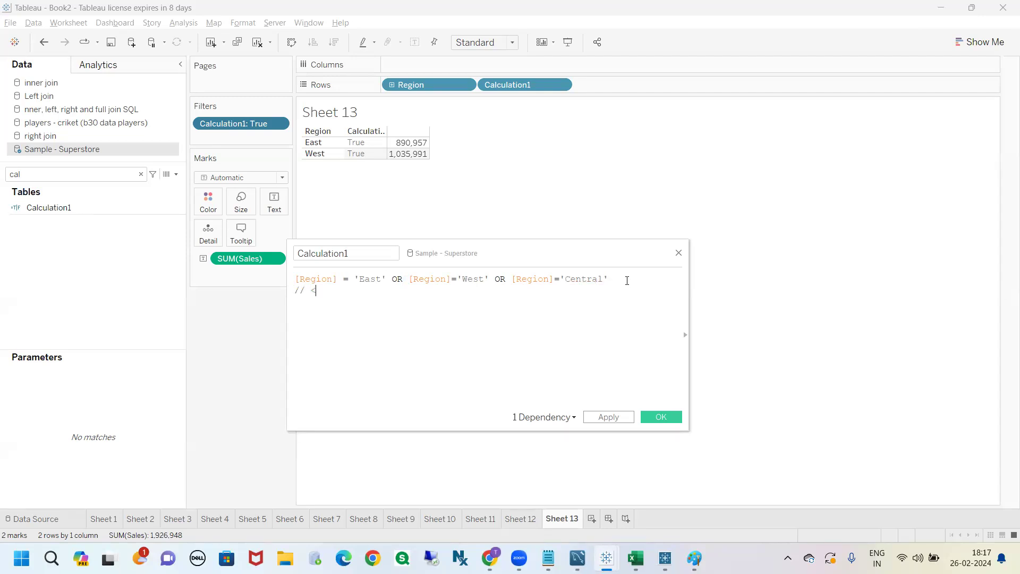
type("2002")
key("BackSpace")
key("BackSpace")
type("21")
key("Return")
type("// ")
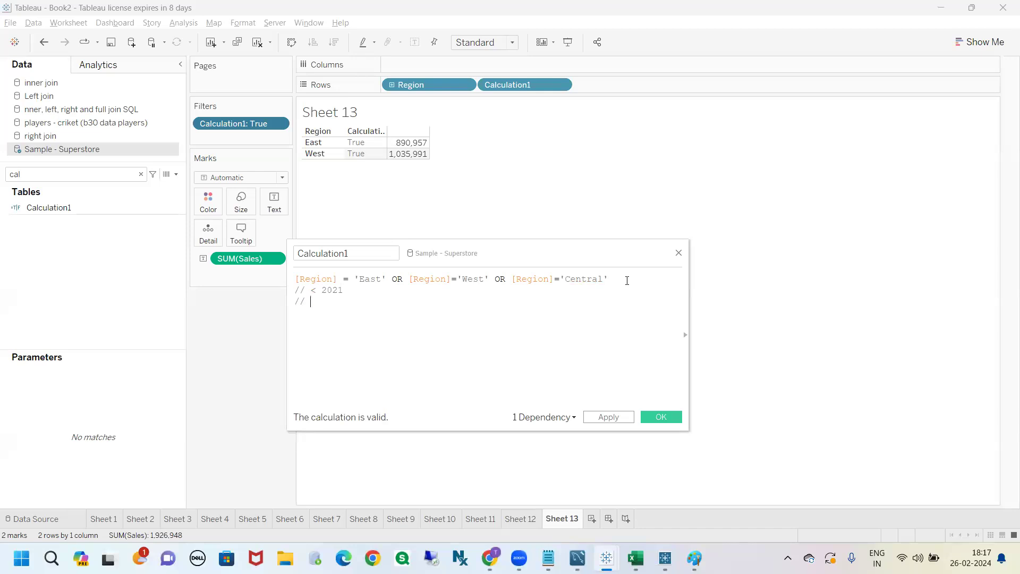
type(">= IN")
Step: Replace the OR conditions in Calculation1 so the formula reads [Region] IN ('East', 'West')
left_click_drag(612, 281, 343, 280)
type("IN")
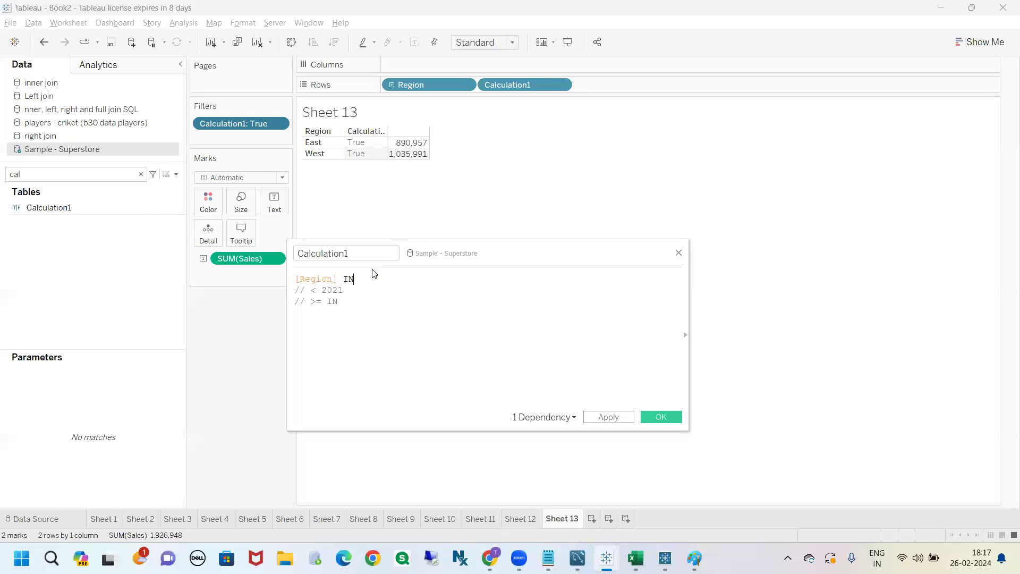
type(" ()")
type("'")
type("Esat")
key("BackSpace")
key("BackSpace")
key("BackSpace")
type("ast', 'West")
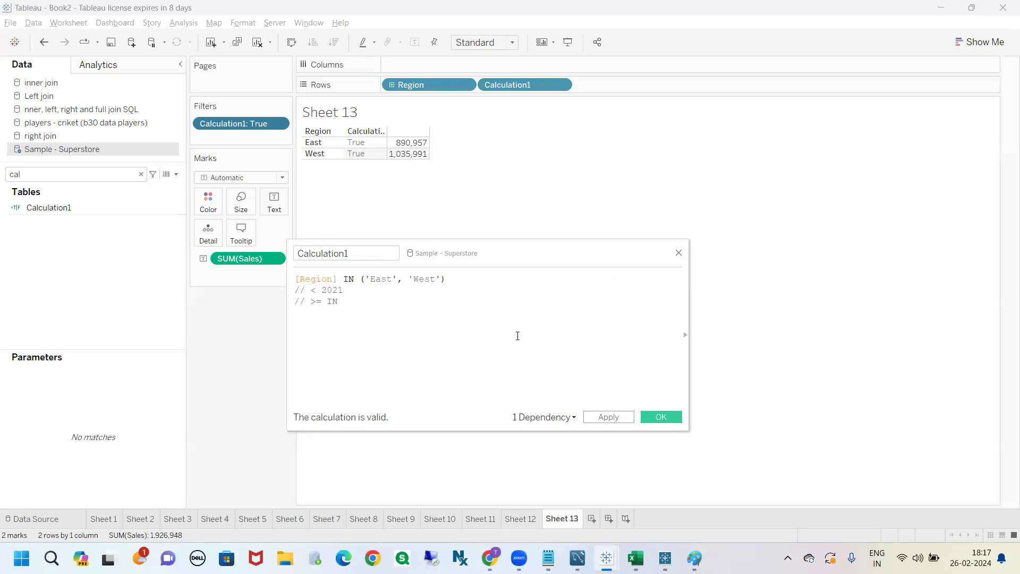
Step: Review the IN operator and its value list, and apply the rewritten Calculation1 formula to the sheet
left_click_drag(449, 282, 290, 282)
left_click(401, 292)
left_click_drag(439, 278, 368, 279)
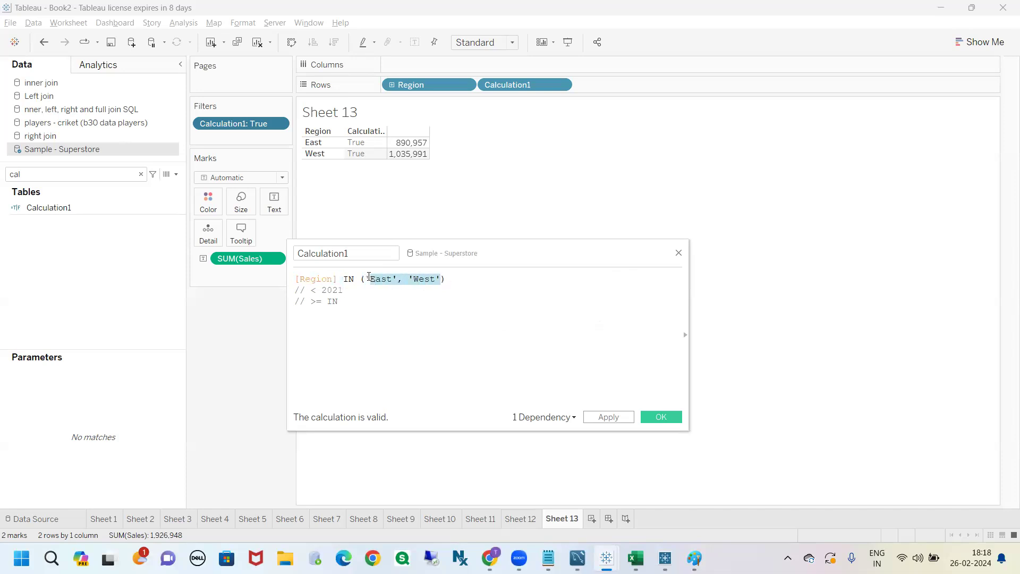
left_click(363, 279)
double_click(351, 279)
left_click(542, 382)
left_click(615, 420)
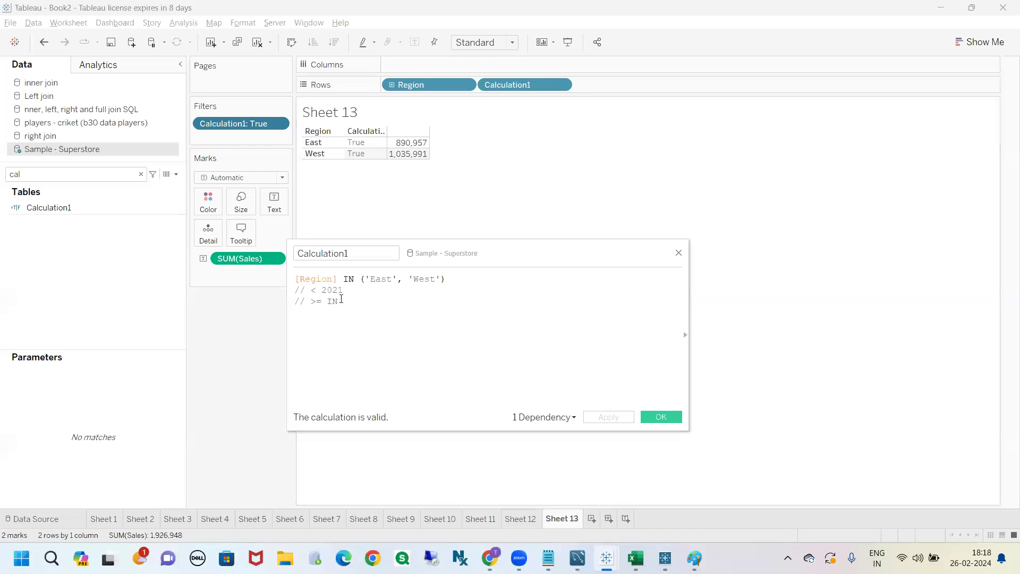
Step: Delete the two comment lines below the Calculation1 formula and highlight the IN operator
left_click_drag(340, 302, 296, 292)
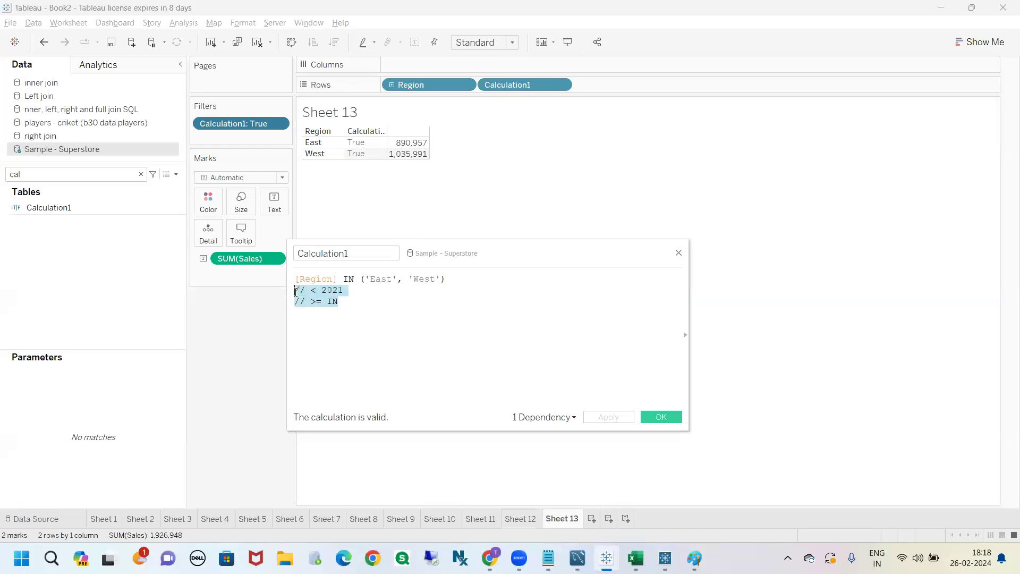
key("BackSpace")
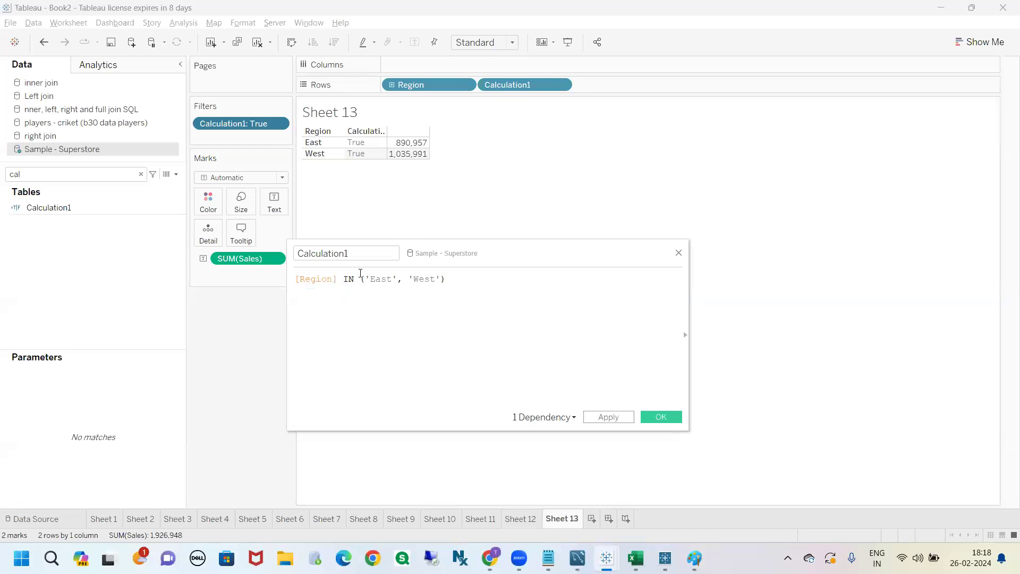
double_click(350, 280)
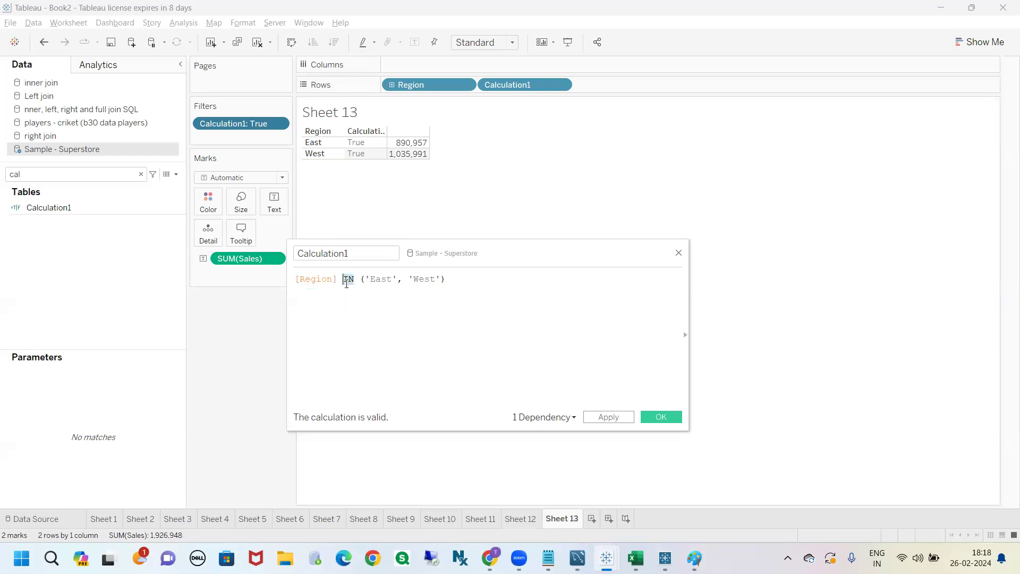
Step: Switch to the Tableau notes page in Chrome and expand Tableau Version History under Tableau basics
left_click(489, 558)
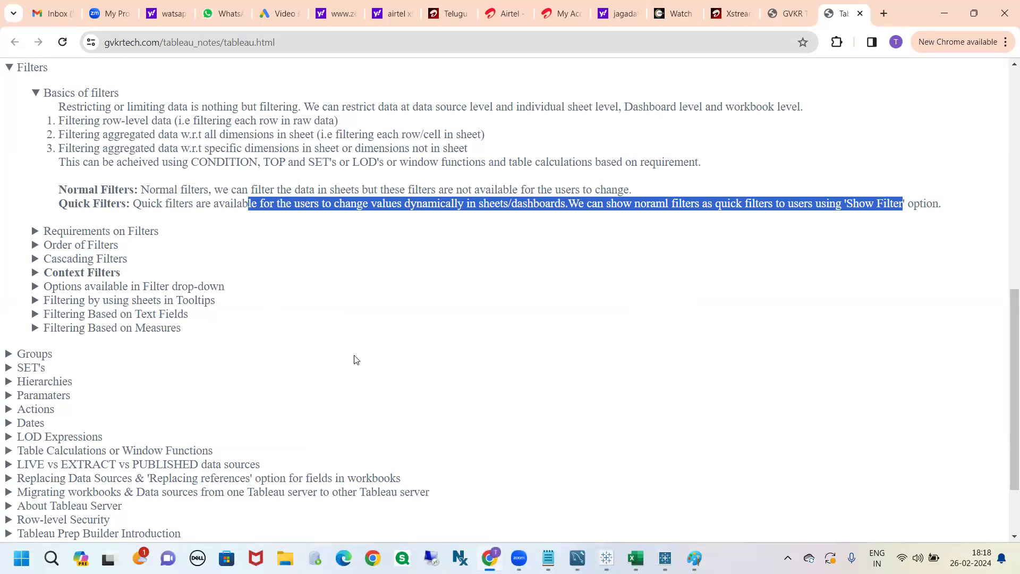
scroll(122, 287, "up", 5)
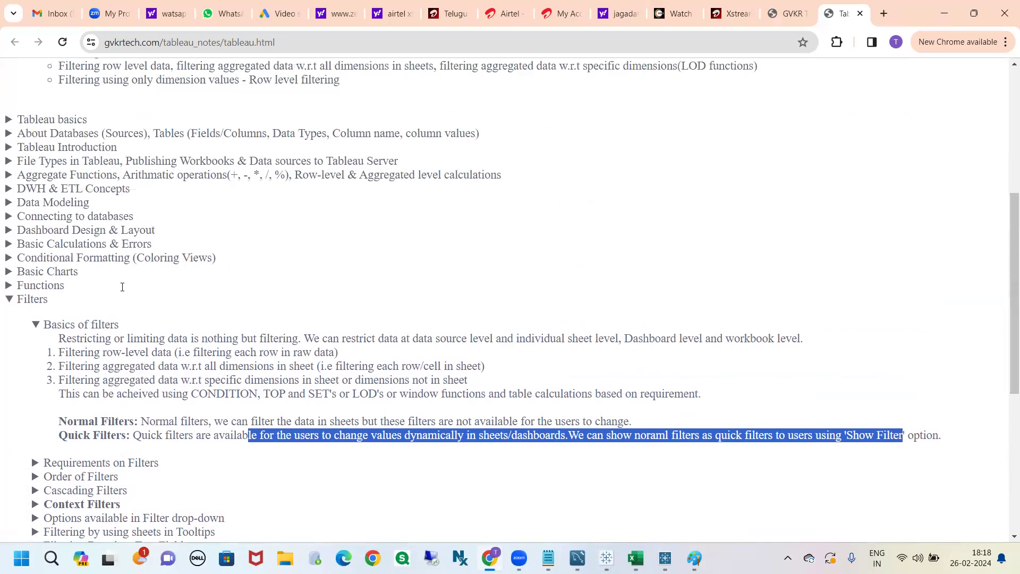
scroll(122, 287, "up", 5)
scroll(122, 272, "down", 4)
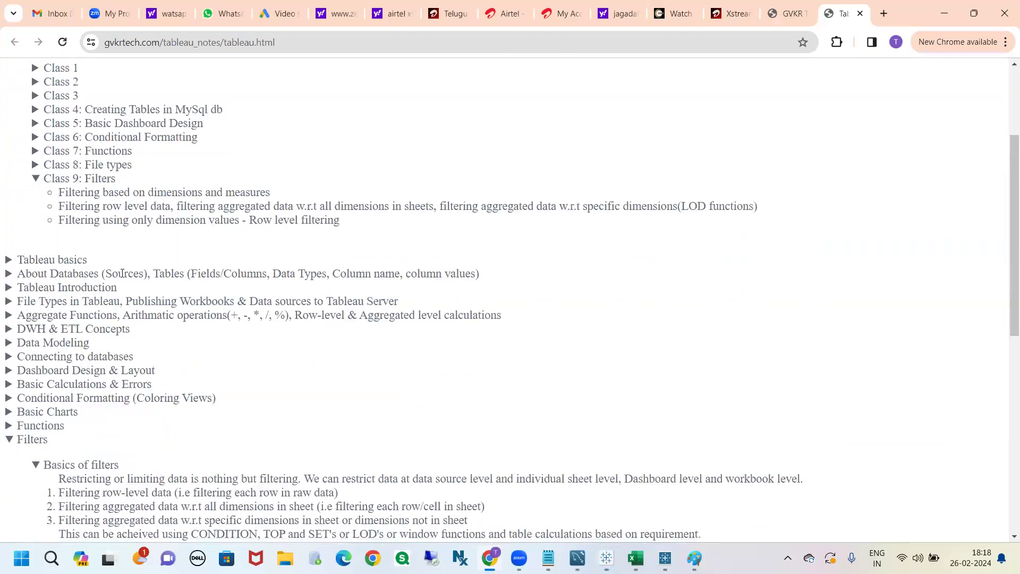
left_click(61, 220)
scroll(136, 247, "down", 4)
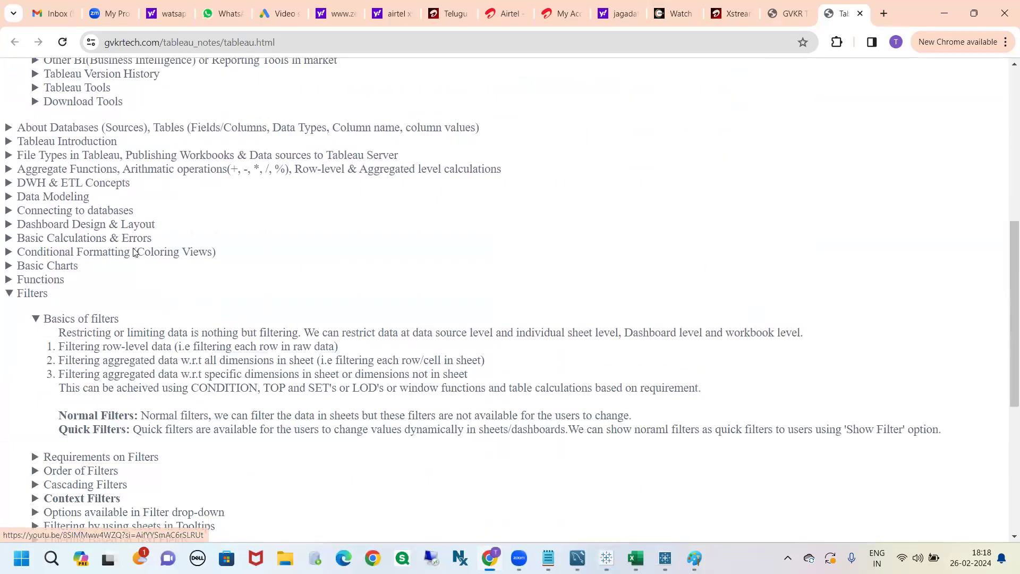
scroll(131, 231, "up", 3)
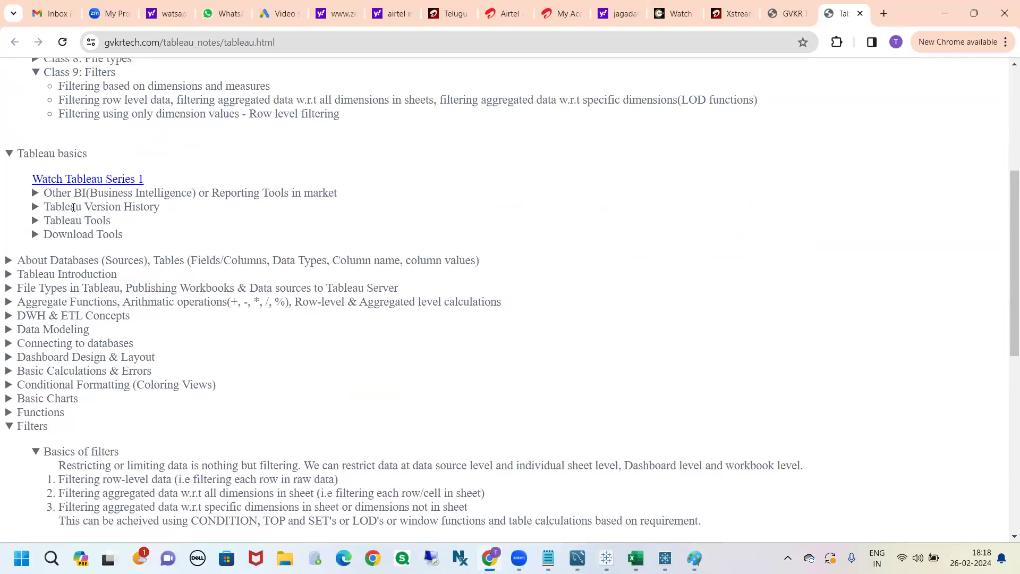
left_click(101, 206)
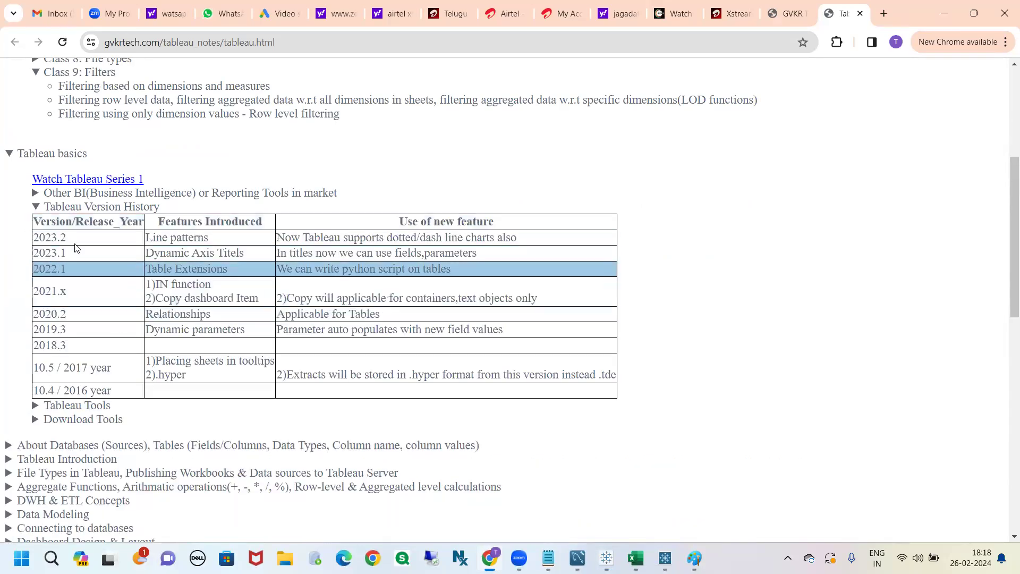
Step: Examine the versions and the features introduced with them in the Tableau Version History table
left_click_drag(88, 344, 36, 238)
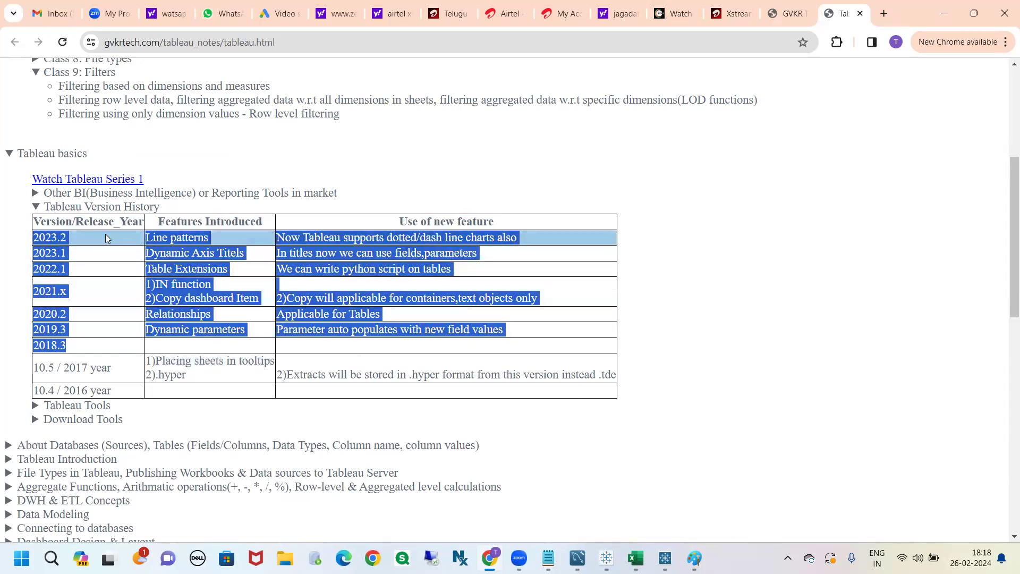
left_click(82, 240)
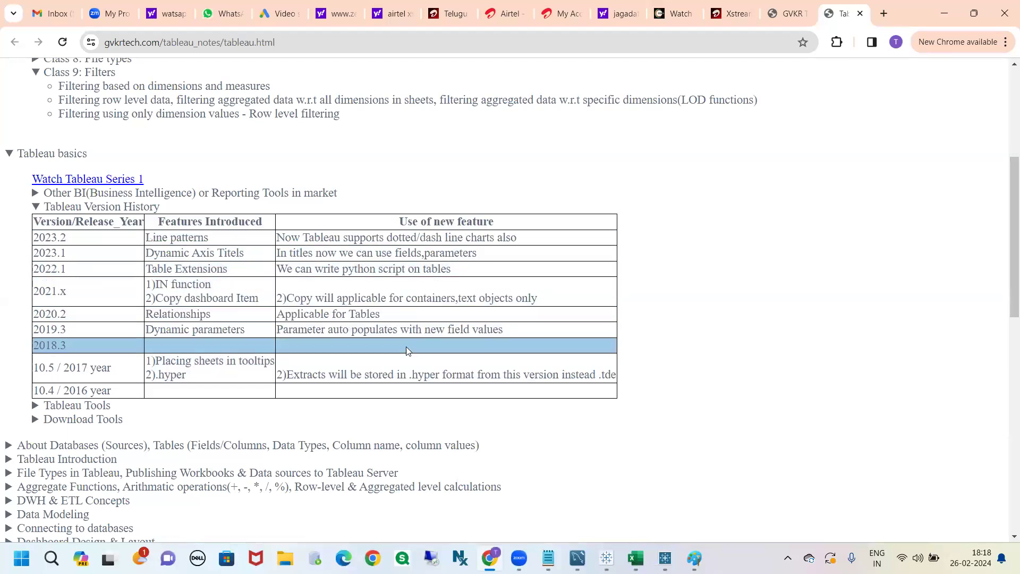
mouse_move(146, 244)
left_mouse_down()
mouse_move(210, 242)
mouse_move(249, 256)
mouse_move(259, 374)
mouse_move(188, 373)
mouse_move(145, 236)
left_mouse_up()
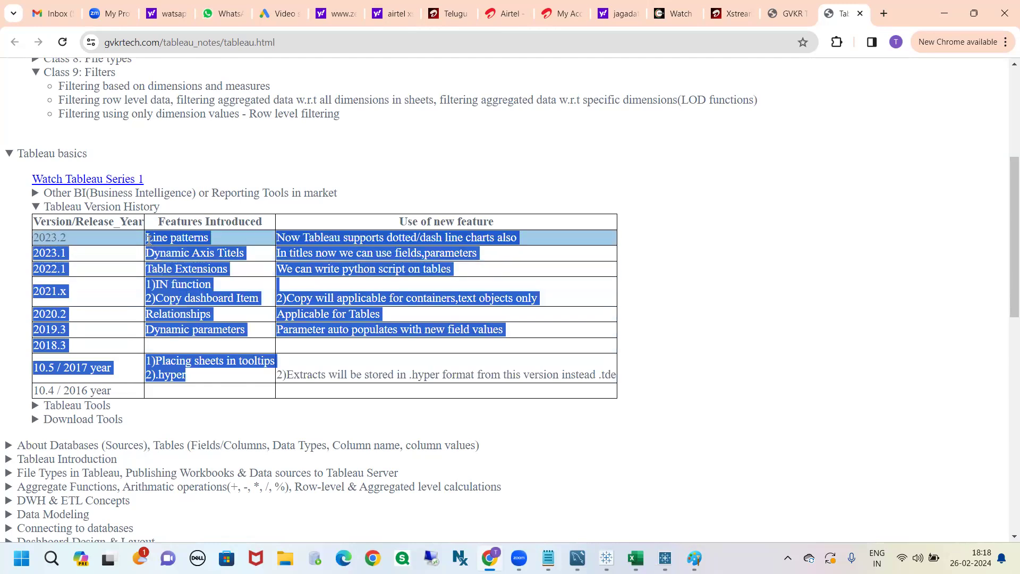
left_click(200, 267)
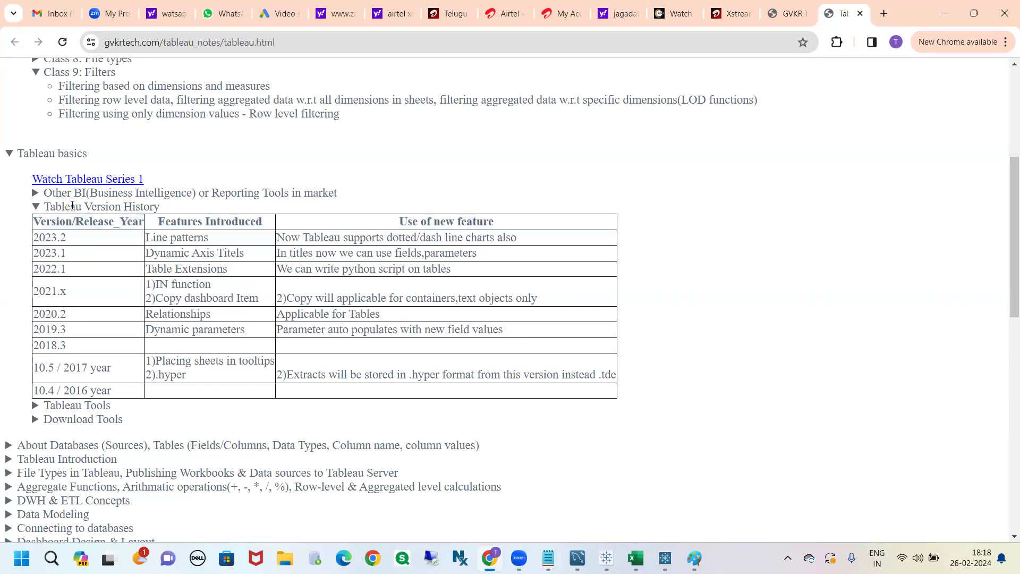
Step: Return to Tableau and rewrite the Calculation1 formula as [Region] <> 'East'
left_click(73, 206)
key("alt+Tab")
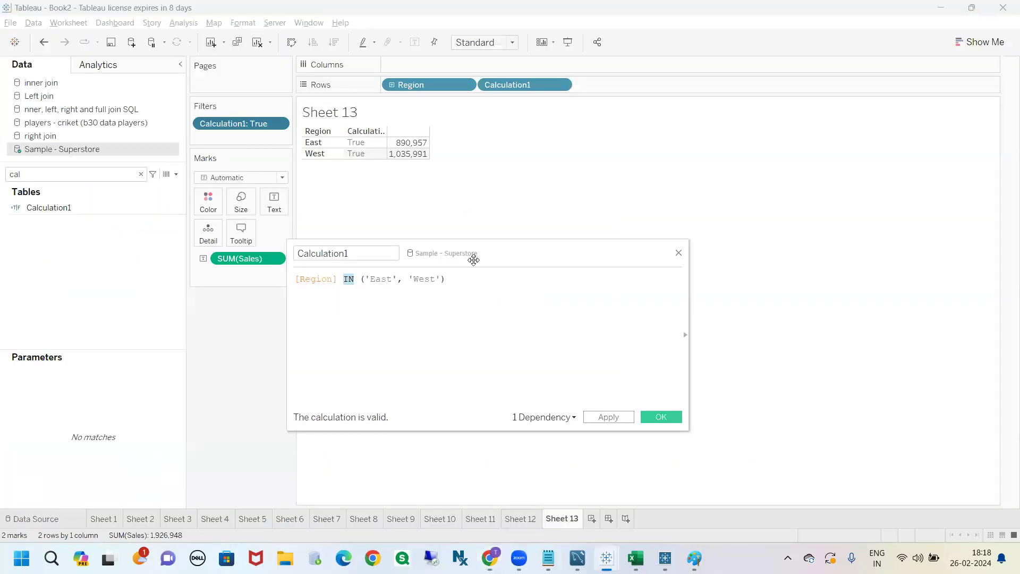
left_click_drag(445, 279, 346, 274)
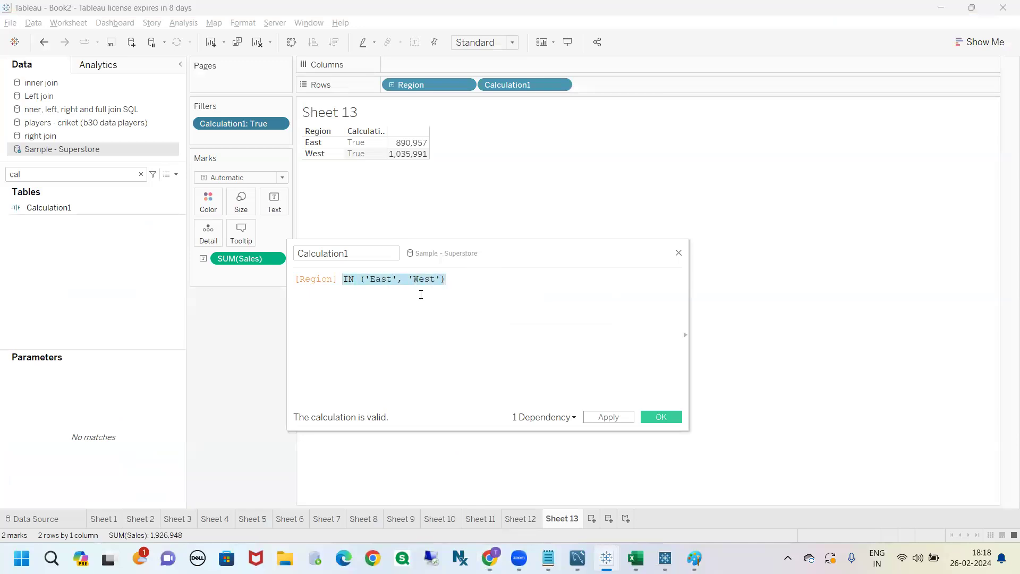
type("<> ")
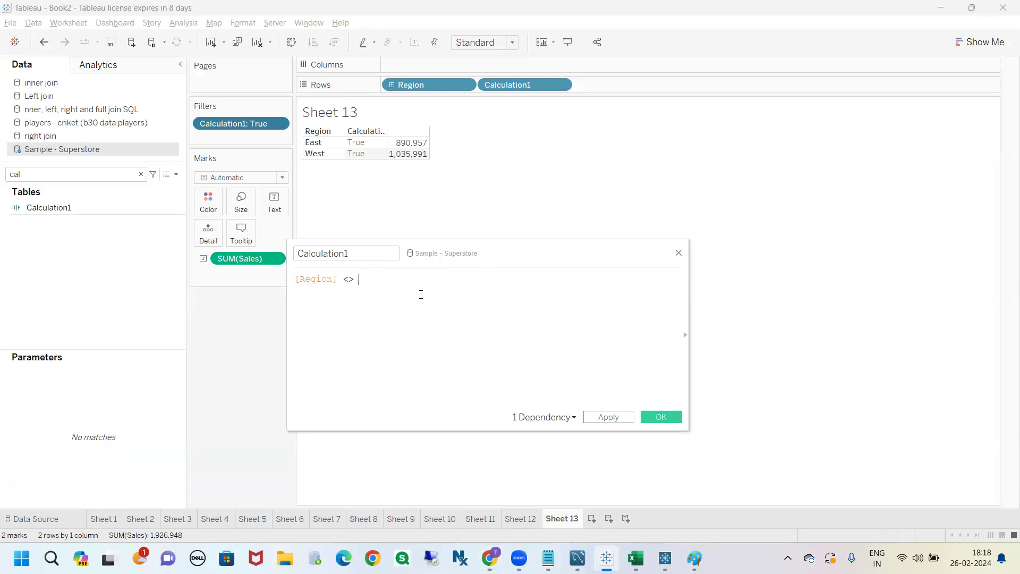
type("'East")
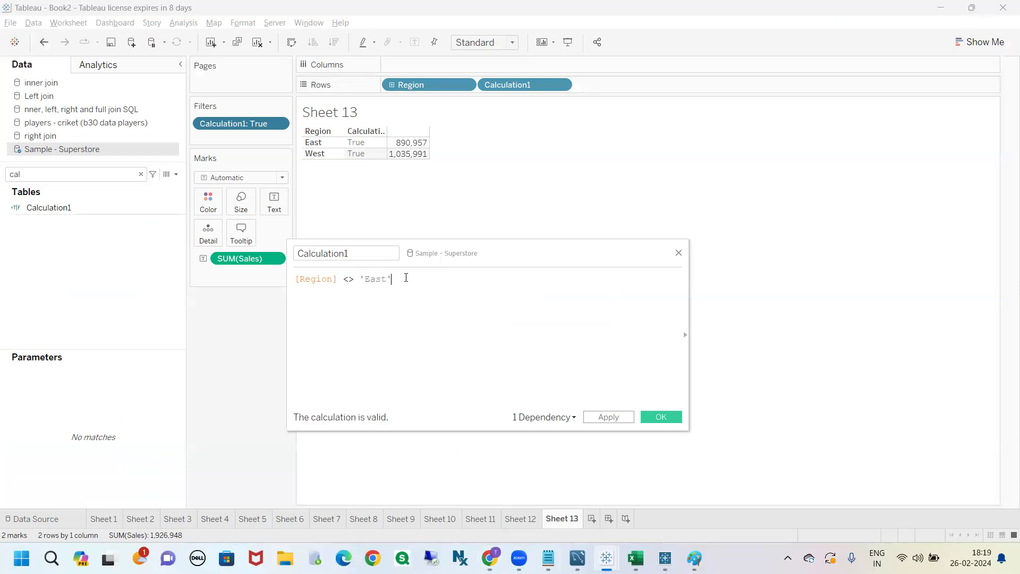
Step: Try = and != as the comparison operator in the Calculation1 formula
left_click_drag(385, 282, 342, 281)
left_click(358, 291)
left_click(360, 291)
left_click(356, 300)
left_click(353, 279)
key("BackSpace")
key("BackSpace")
type("=")
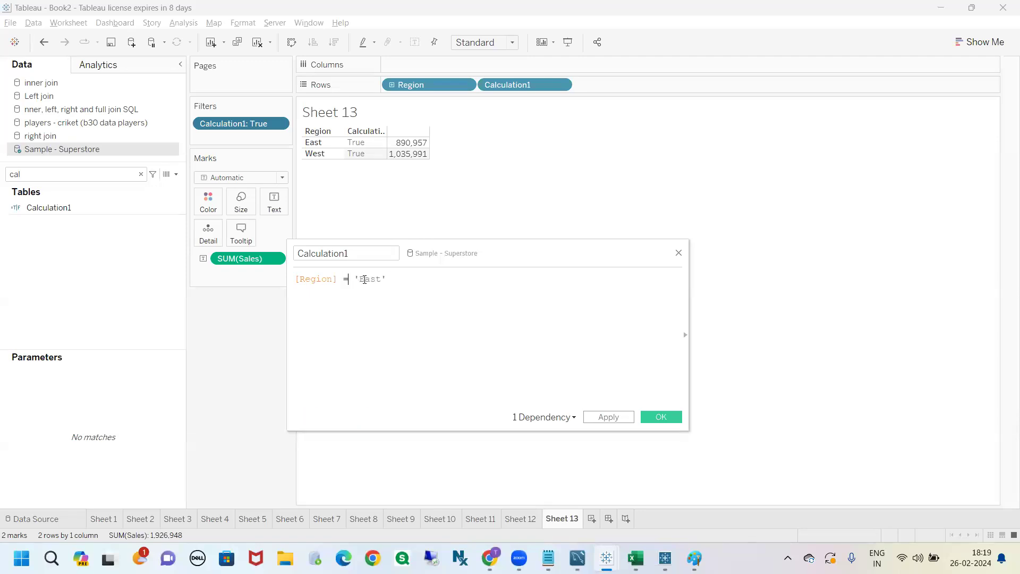
left_click_drag(400, 279, 347, 283)
left_click(350, 290)
left_click(344, 282)
type("!")
left_click(379, 323)
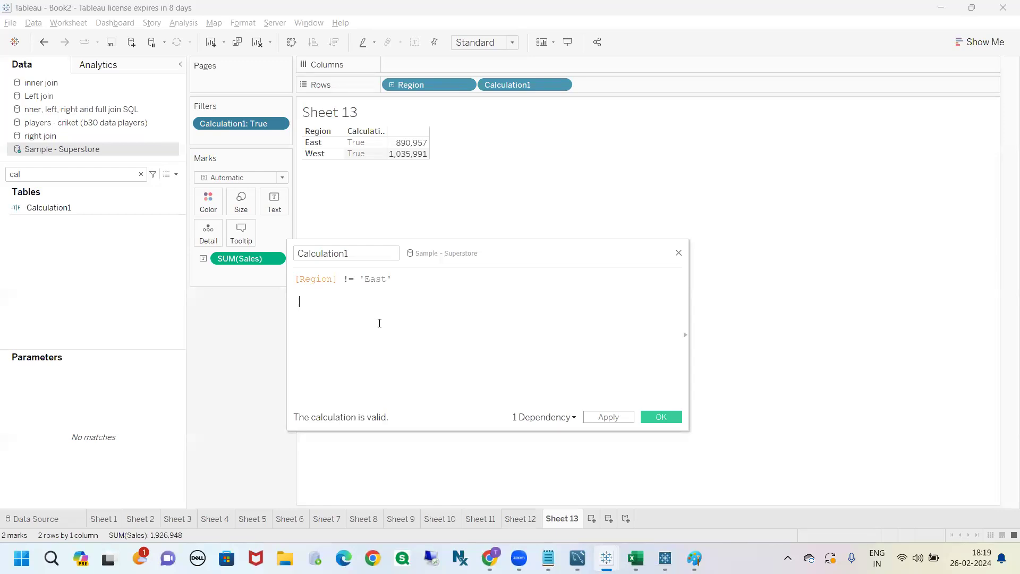
Step: Set the Calculation1 comparison operator to <> and apply the formula to the sheet
double_click(347, 278)
type("<>")
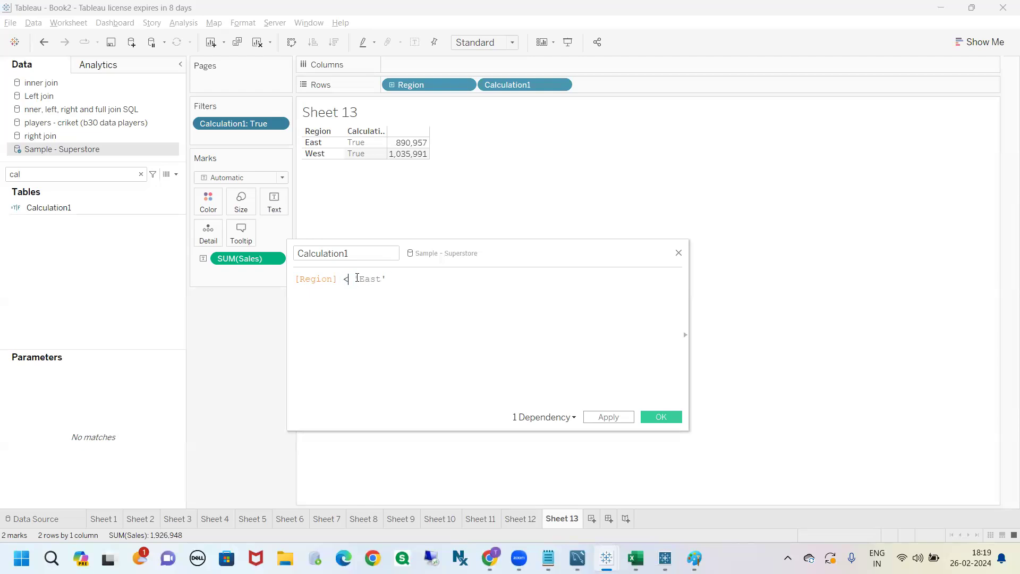
left_click(426, 285)
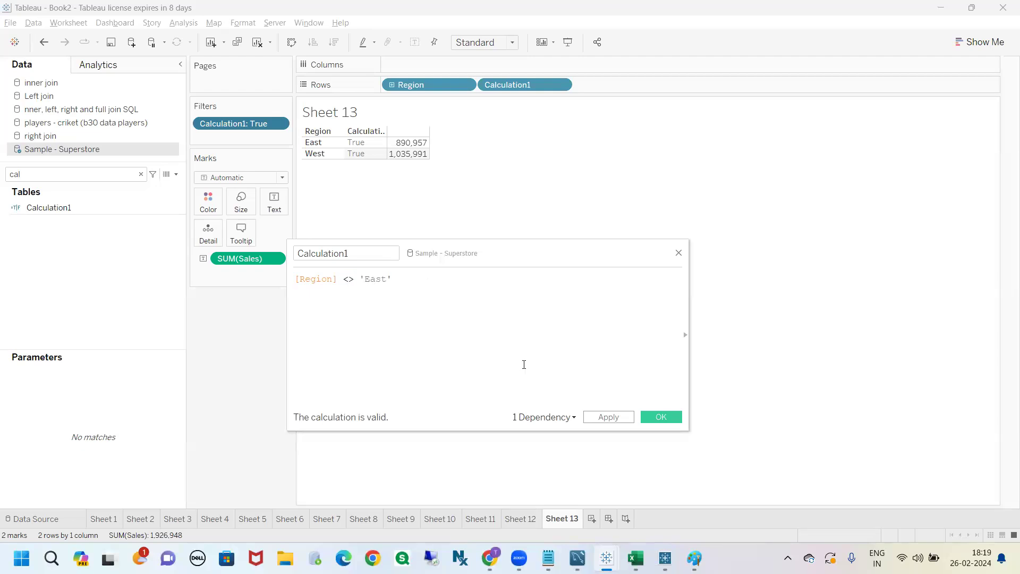
left_click(608, 417)
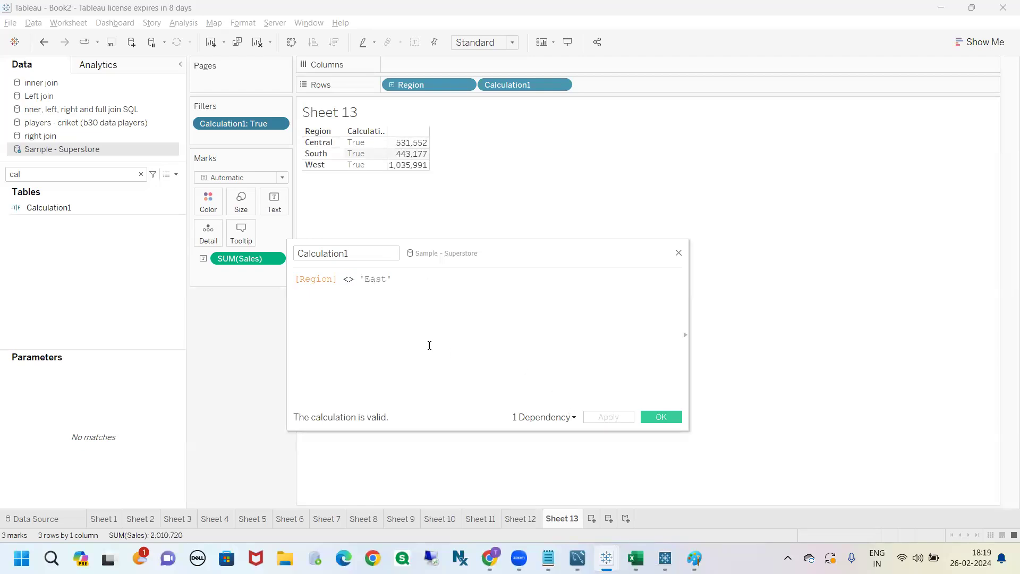
Step: Compare the Calculation1 condition with the regions listed on Sheet 13, and close the calculation editor
left_click_drag(391, 281, 294, 279)
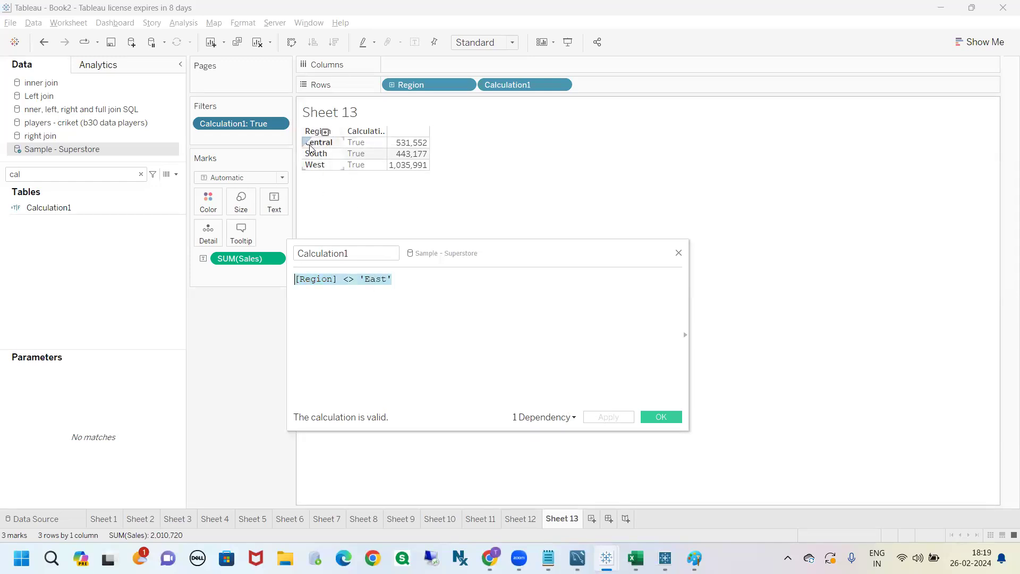
left_click(401, 281)
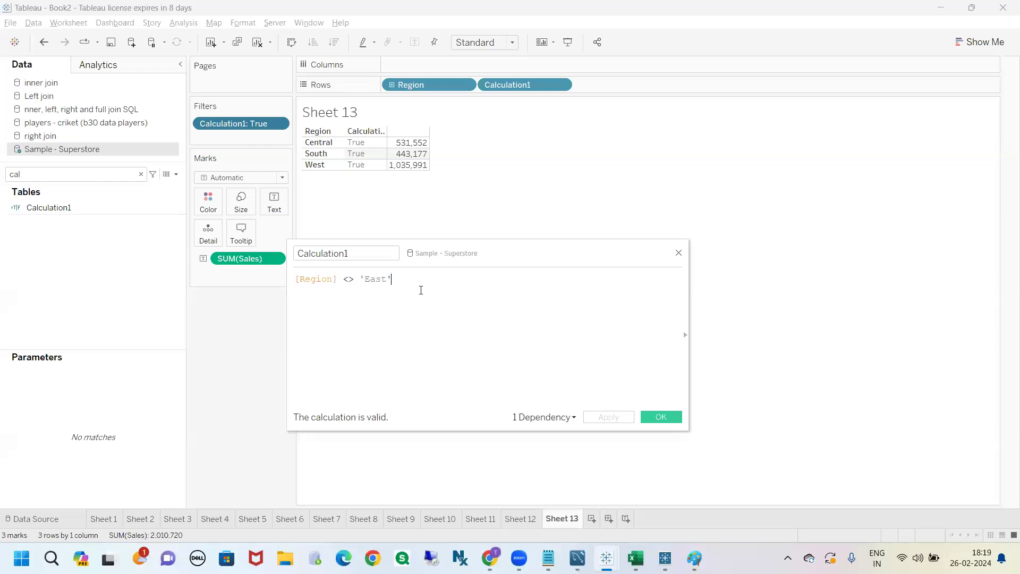
key("Left")
key("BackSpace")
key("BackSpace")
key("BackSpace")
key("BackSpace")
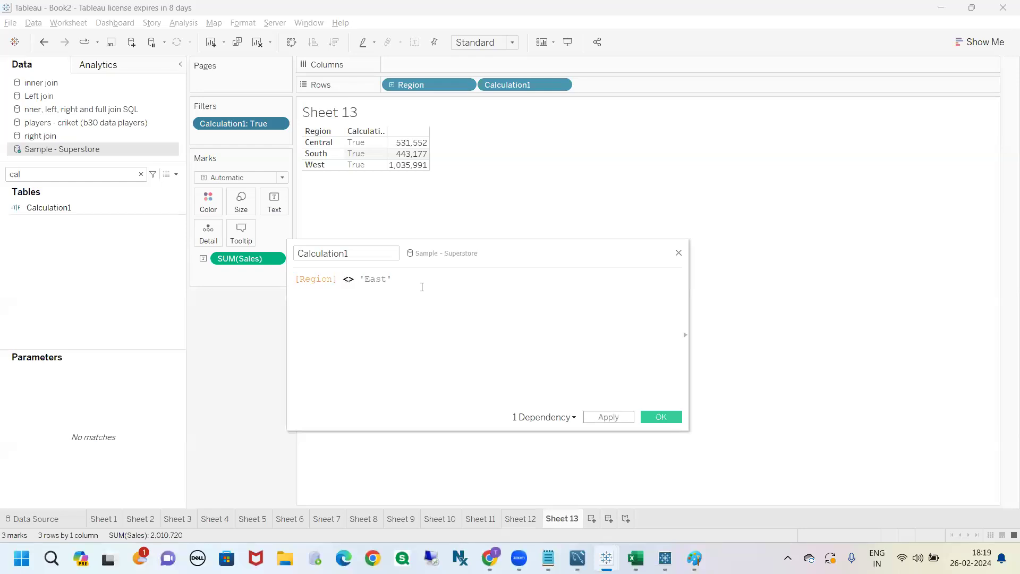
left_click(677, 254)
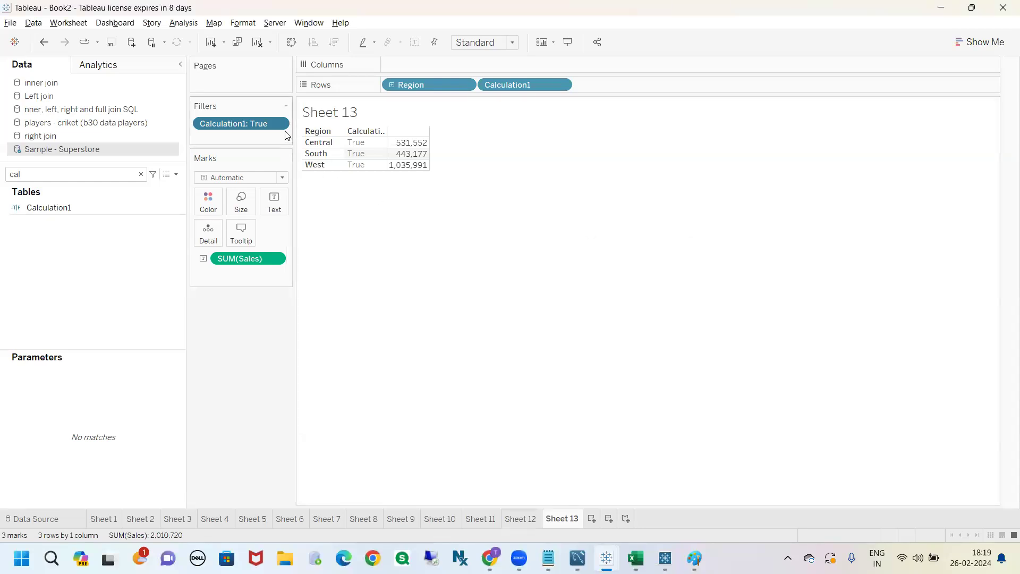
Step: Clear the field search and inspect the value selection in the Calculation1 filter's settings
left_click(141, 173)
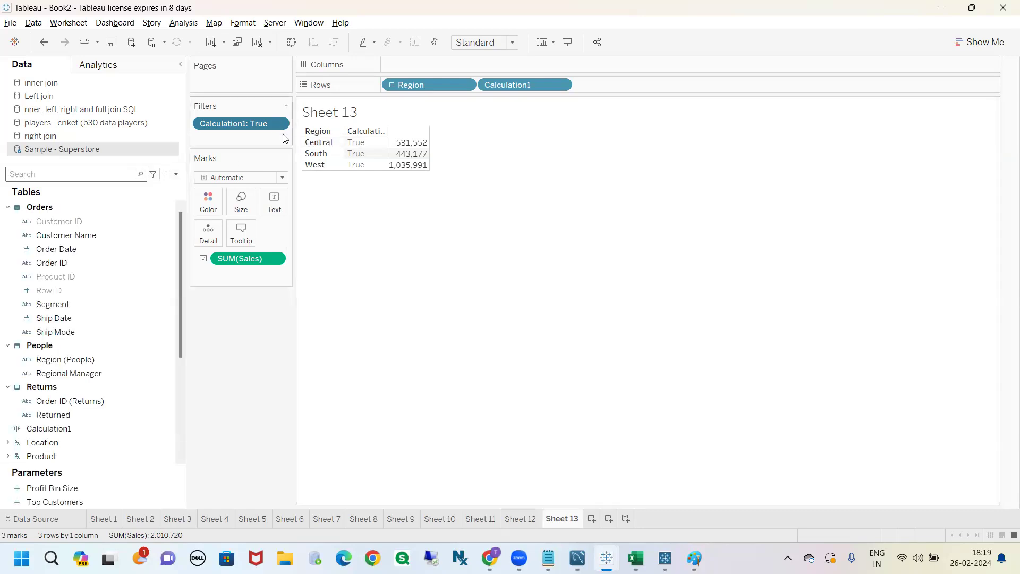
left_click(279, 125)
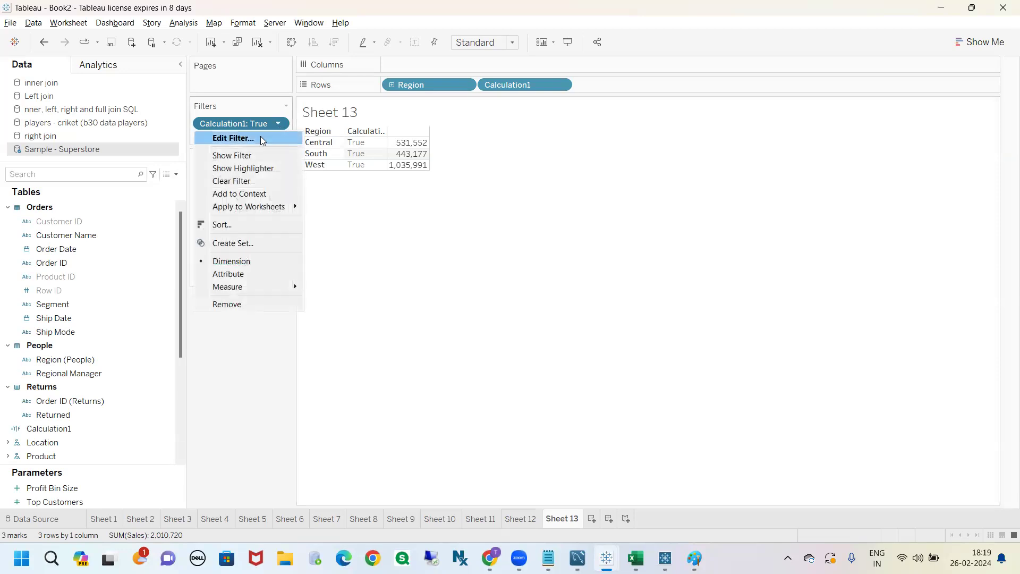
left_click(263, 141)
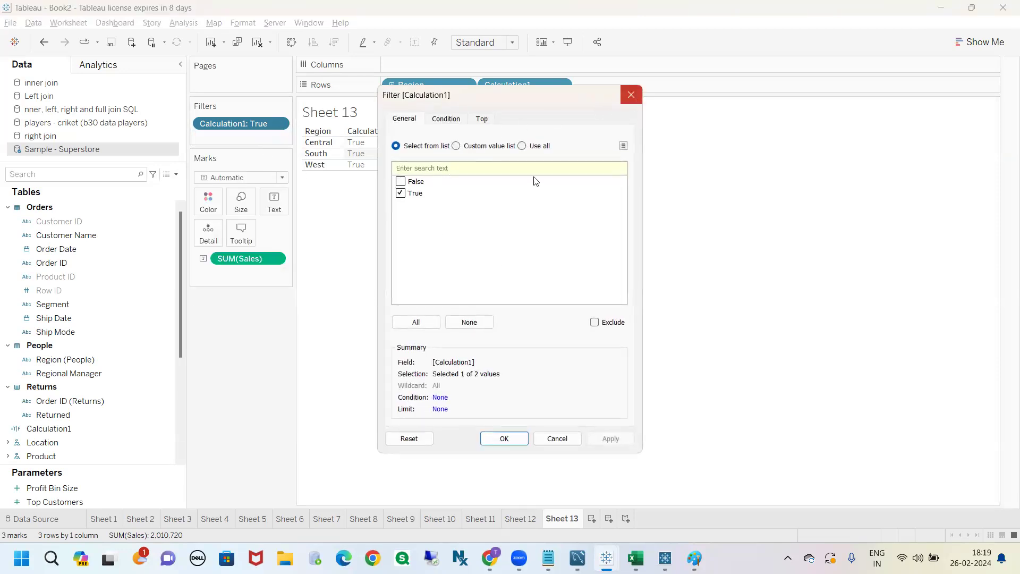
left_click(631, 94)
Step: Compare the Region filter on Sheet 12 with the Calculation1 filter on Sheet 13, ending on Sheet 13
left_click(518, 522)
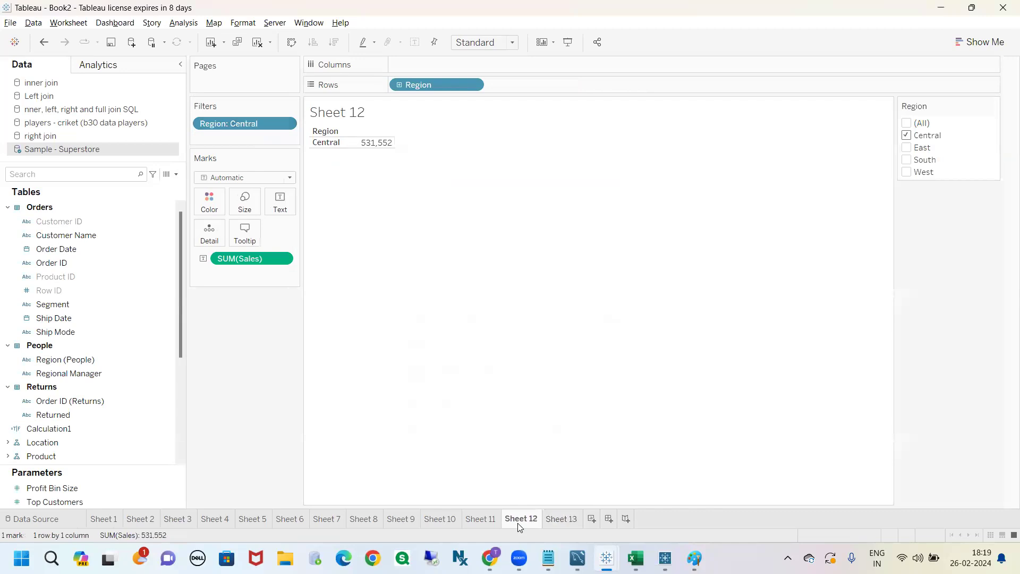
left_click(558, 520)
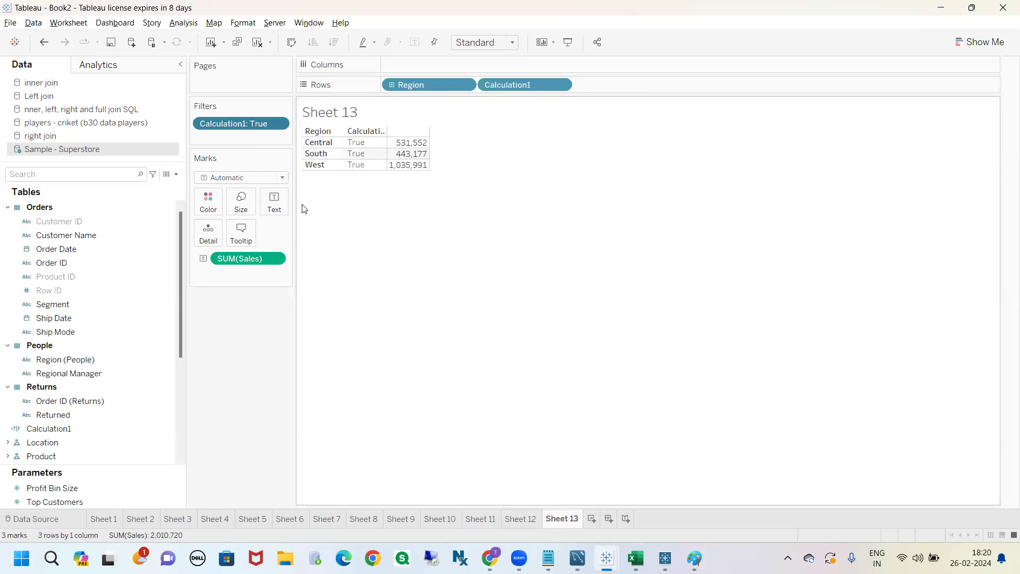
left_click(519, 519)
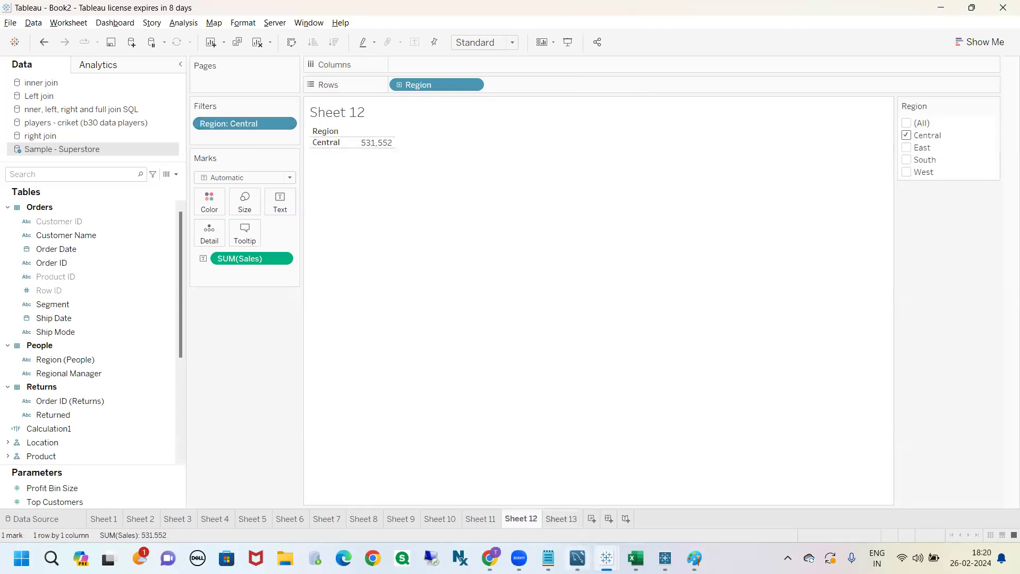
left_click(573, 520)
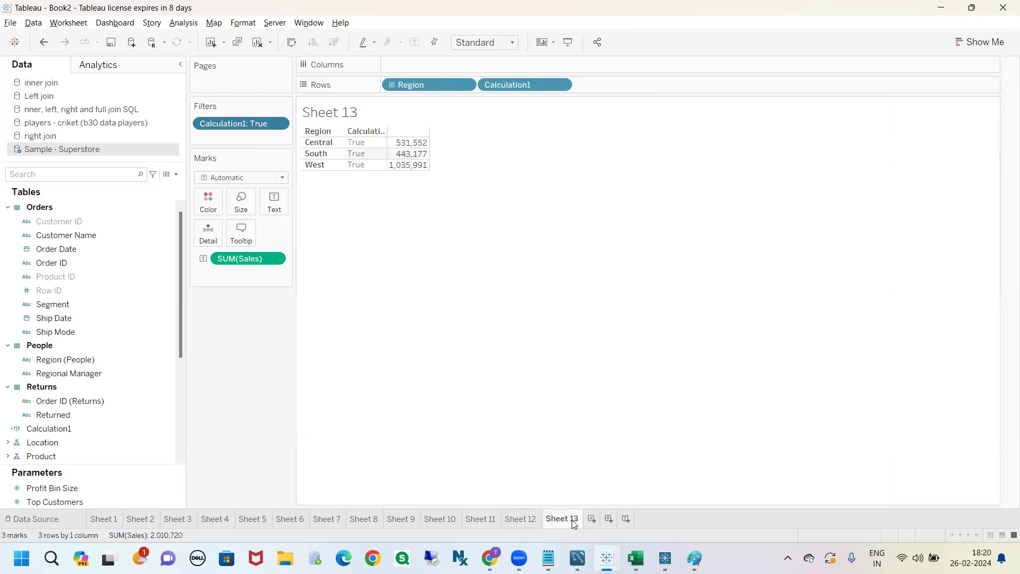
mouse_move(533, 514)
left_click(532, 519)
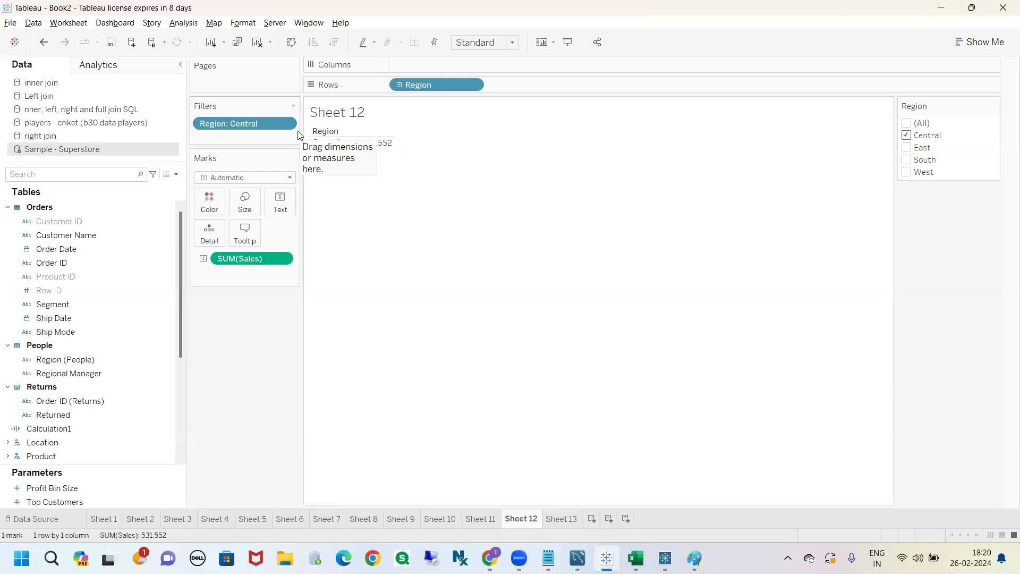
left_click(562, 519)
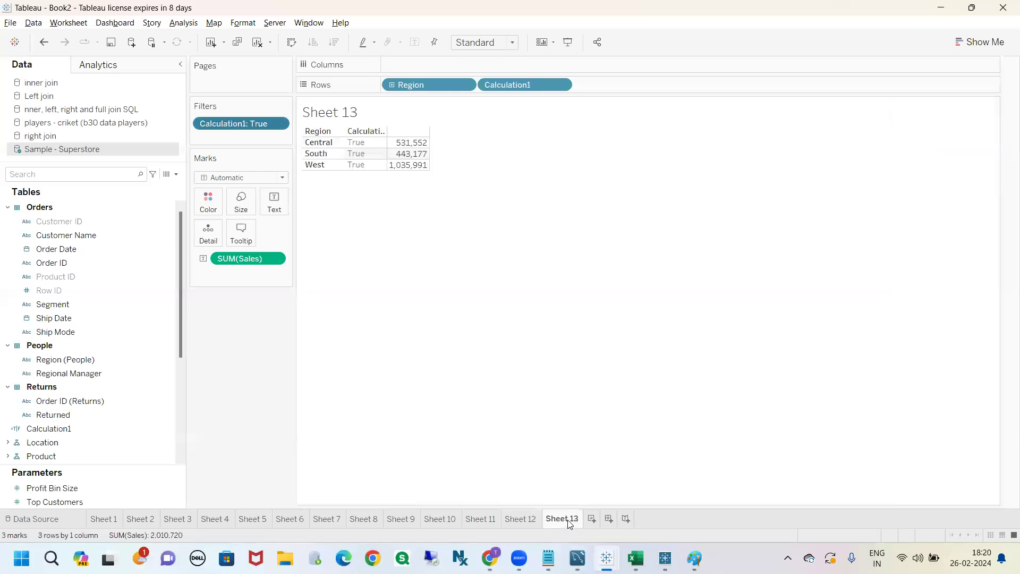
Step: Clear Sheet 13 and place the Region field on Rows
left_click(258, 46)
left_click(121, 175)
type("reg")
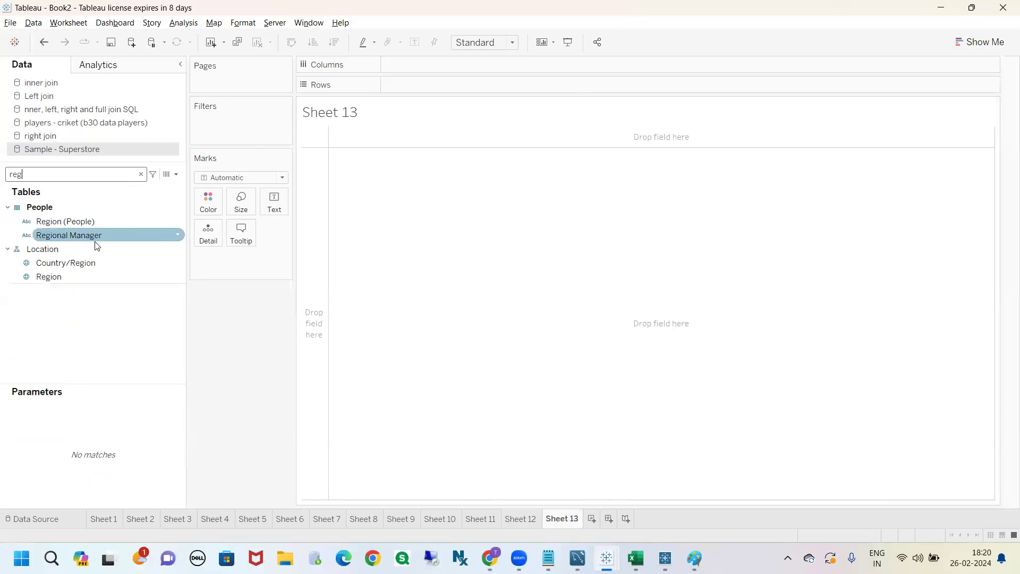
left_click_drag(121, 269, 435, 92)
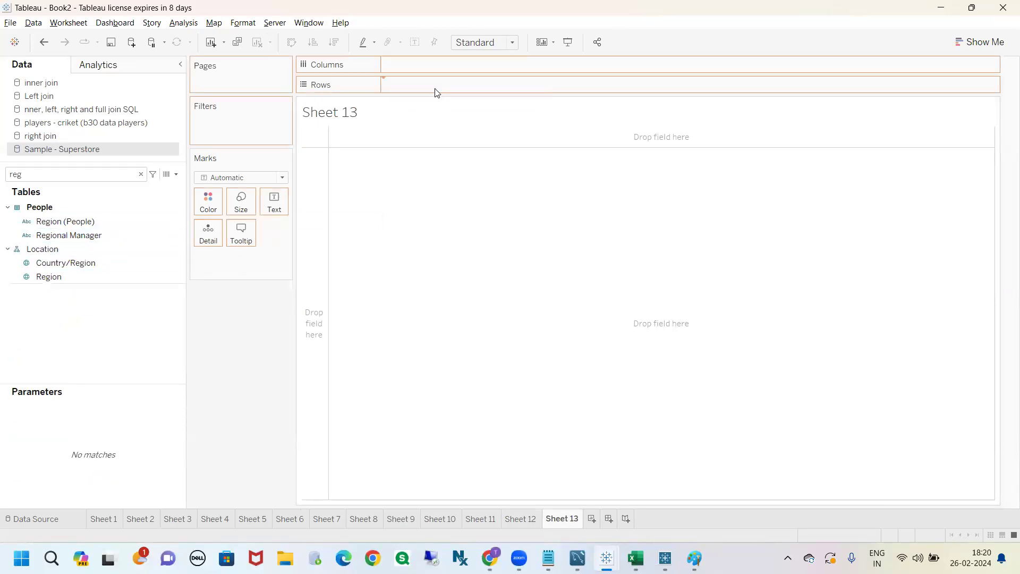
Step: Show Sales as text for each region, clear the field search, and check the East value
left_click(121, 175)
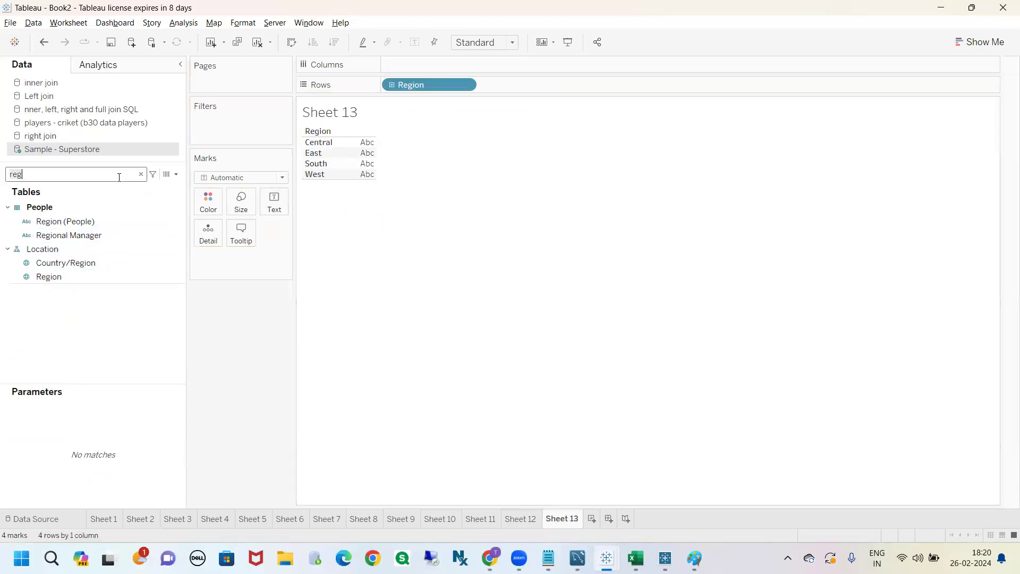
type("sa")
left_click_drag(71, 230, 274, 202)
left_click(65, 232)
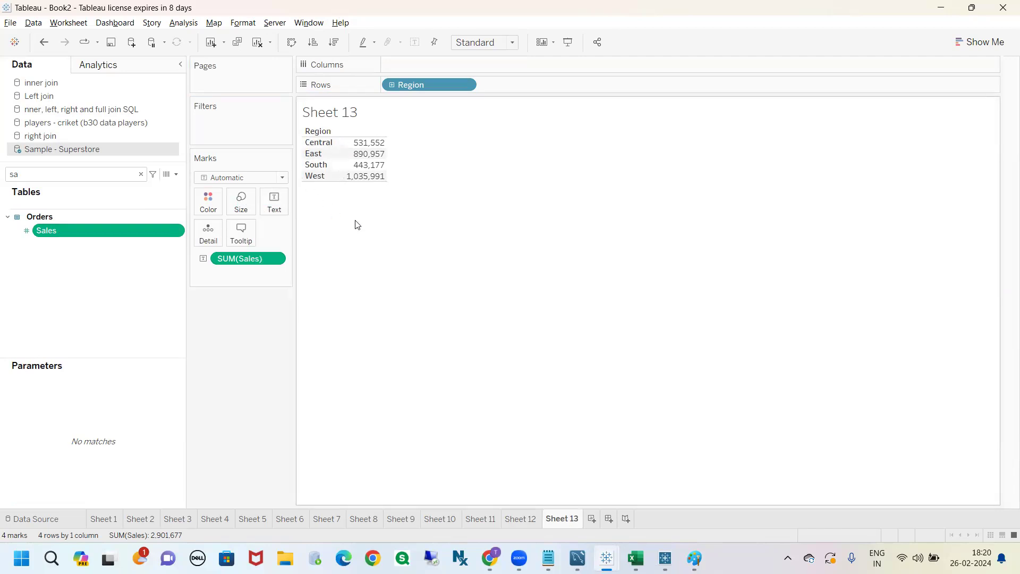
left_click(146, 176)
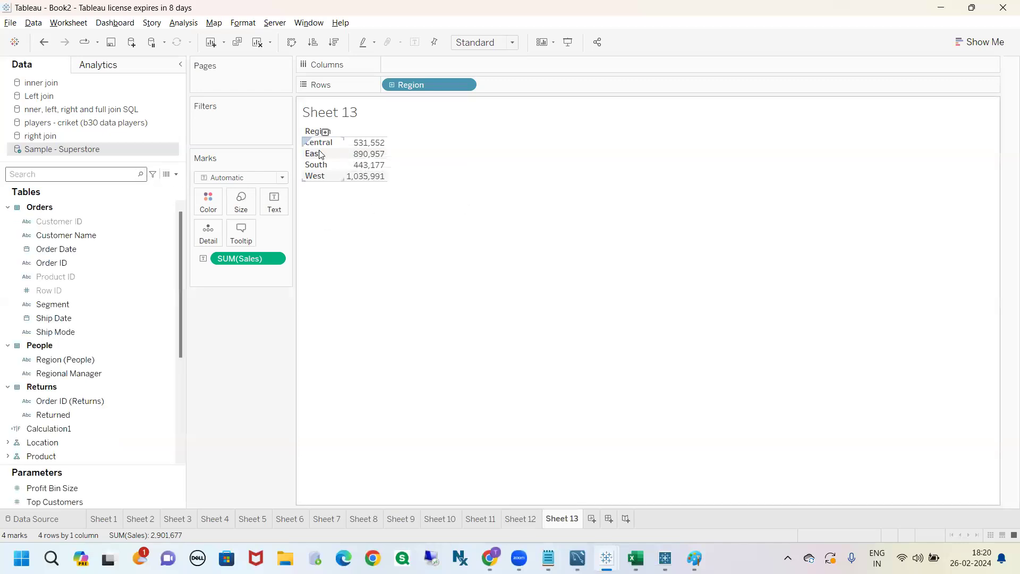
mouse_move(373, 161)
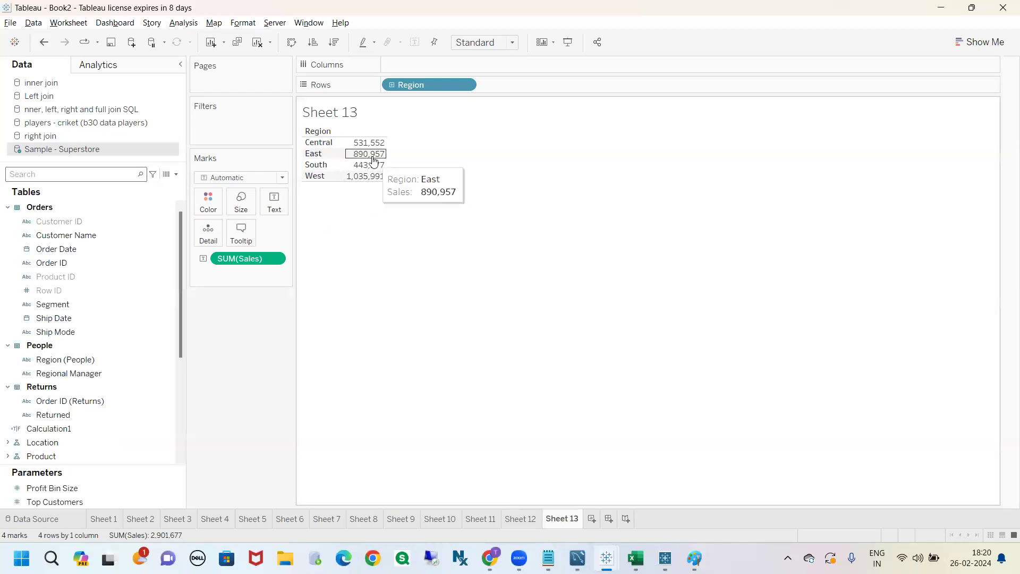
Step: Find Calculation1 with the field search "cal", copy its formula, and close its editor
left_click(174, 174)
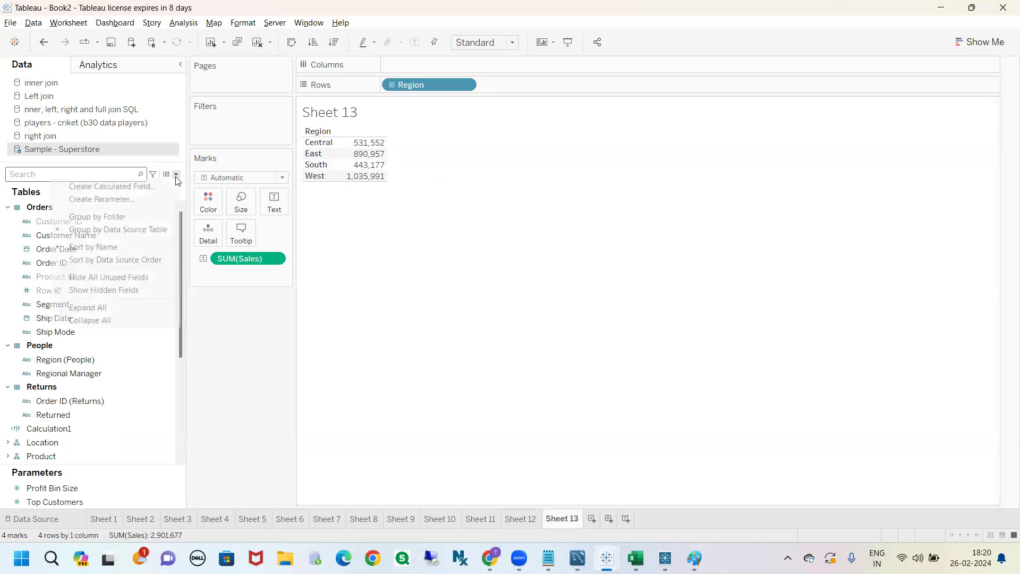
left_click(102, 174)
type("cal")
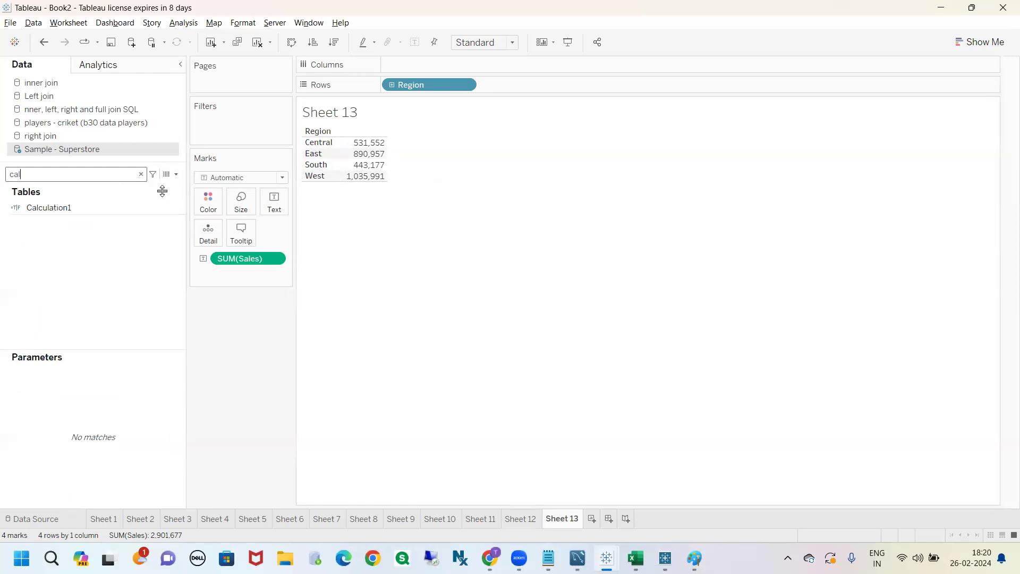
right_click(177, 208)
left_click(214, 277)
left_click_drag(405, 296, 274, 278)
key("ctrl+c")
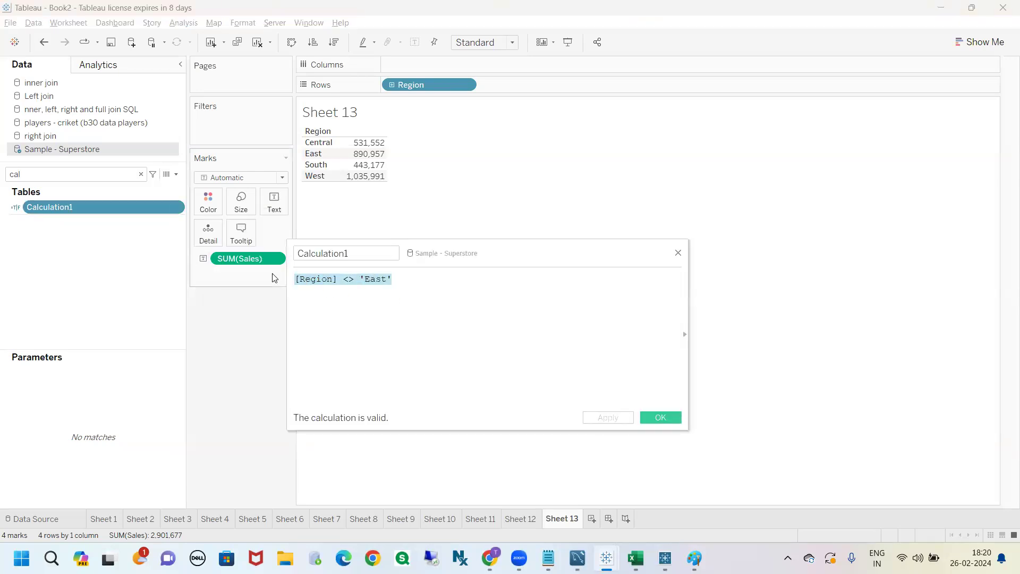
left_click(677, 253)
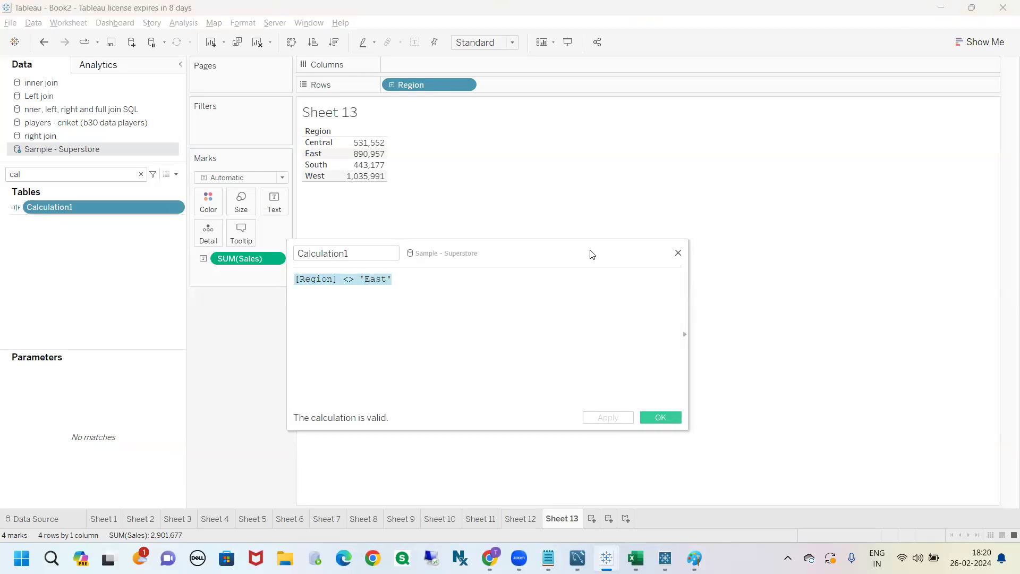
Step: Create a new calculated field and write an empty IF ... END block in its formula
left_click(176, 174)
left_click(148, 185)
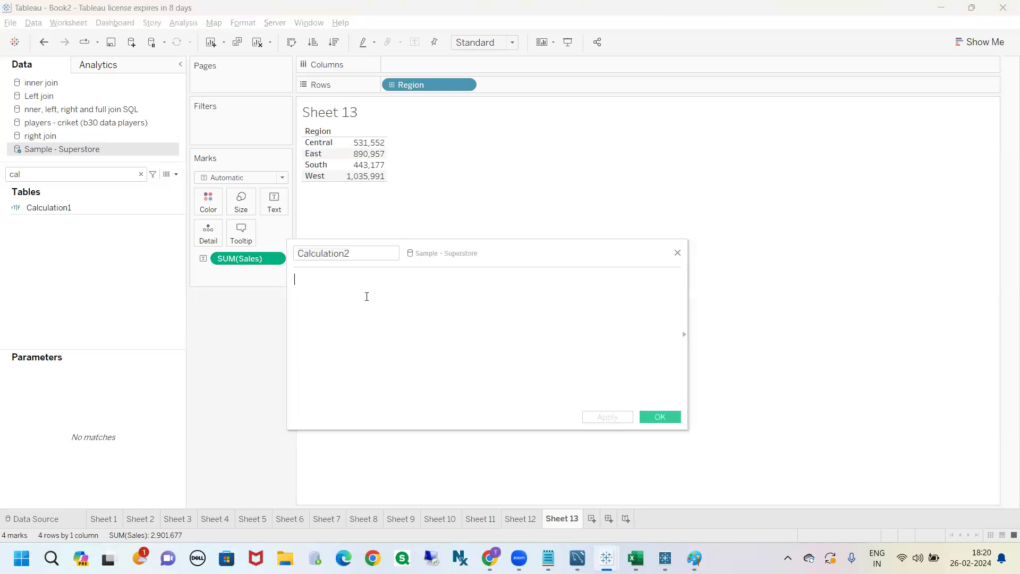
type("i")
key("Return")
key("Return")
key("Return")
type("end")
key("Return")
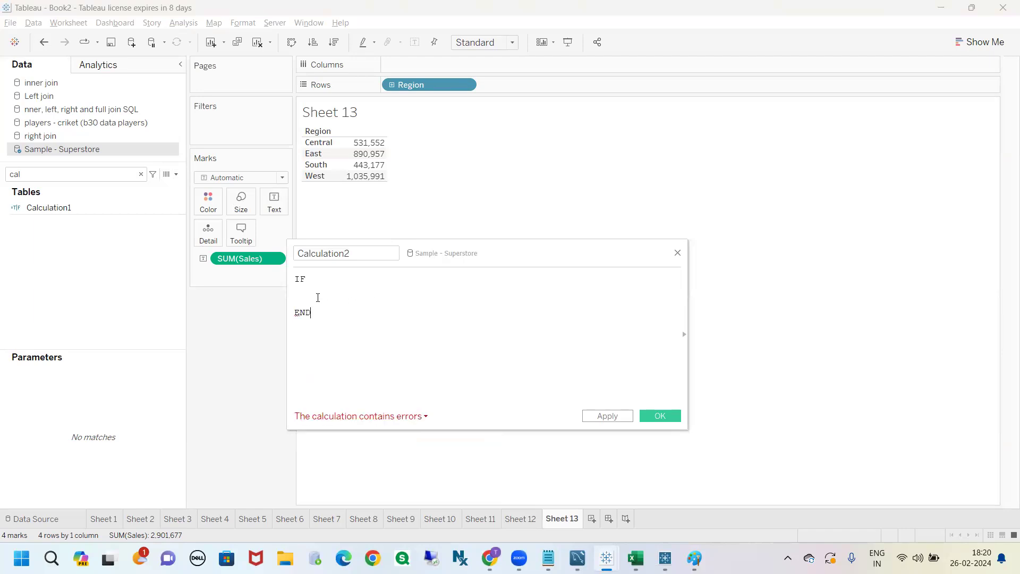
Step: Paste the copied condition [Region] <> 'East' into the IF block and complete it with THEN [Sales]
key("ctrl+v")
left_click_drag(394, 291, 296, 291)
left_click(425, 292)
type("THEN")
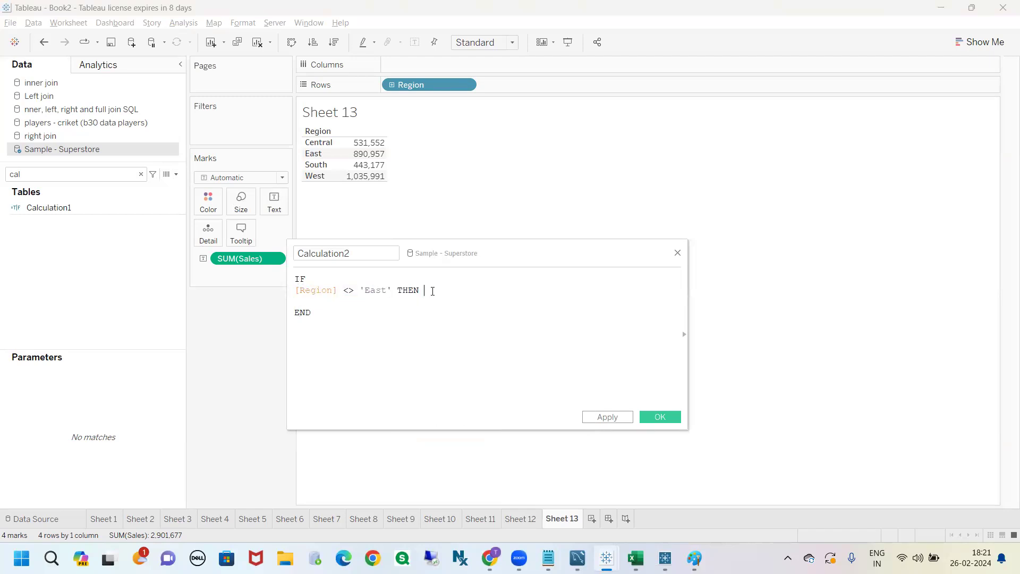
key("shift+Left")
key("shift+Left")
key("shift+Left")
key("shift+Left")
key("shift+Left")
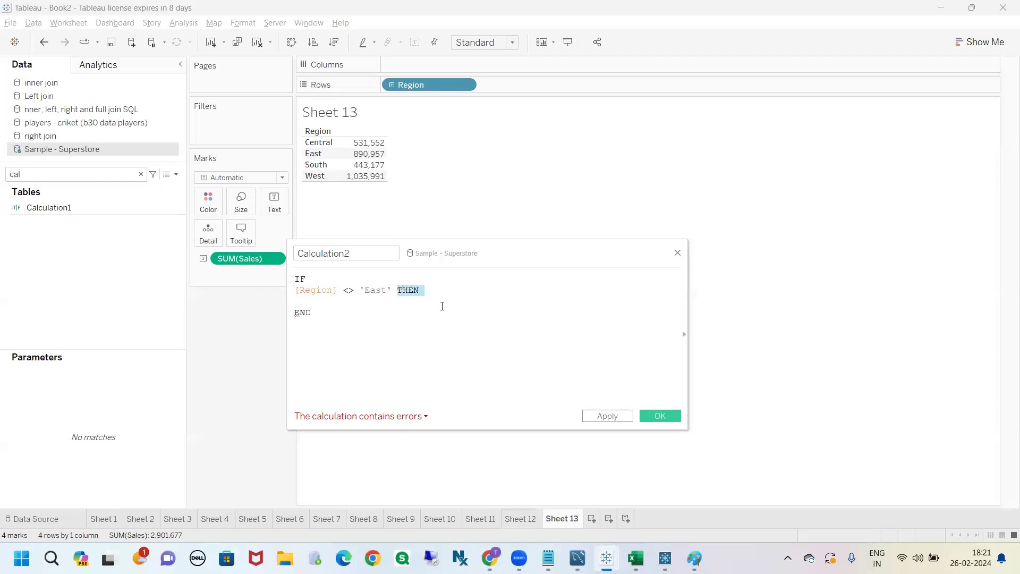
left_click(441, 291)
type("sal")
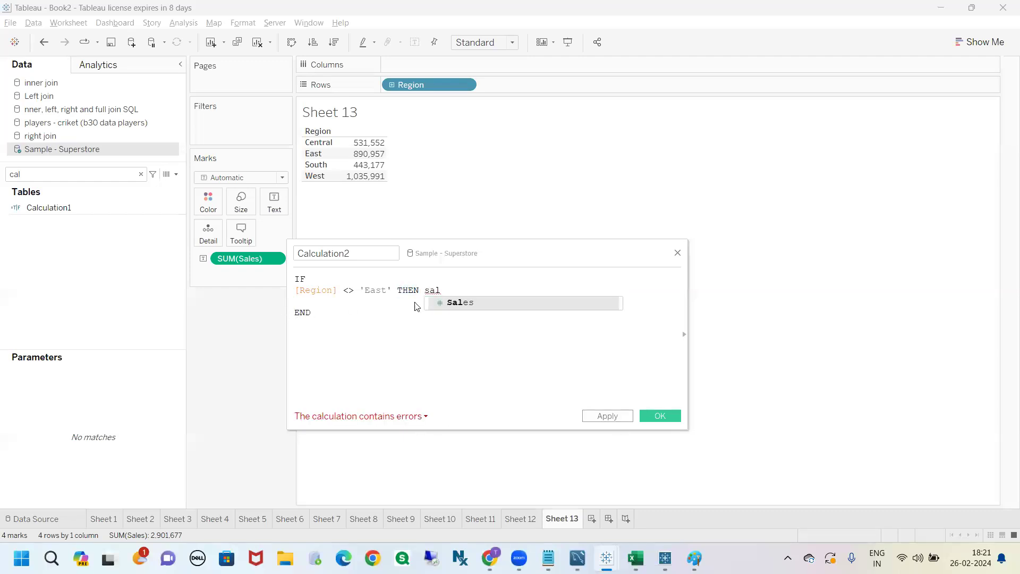
key("Return")
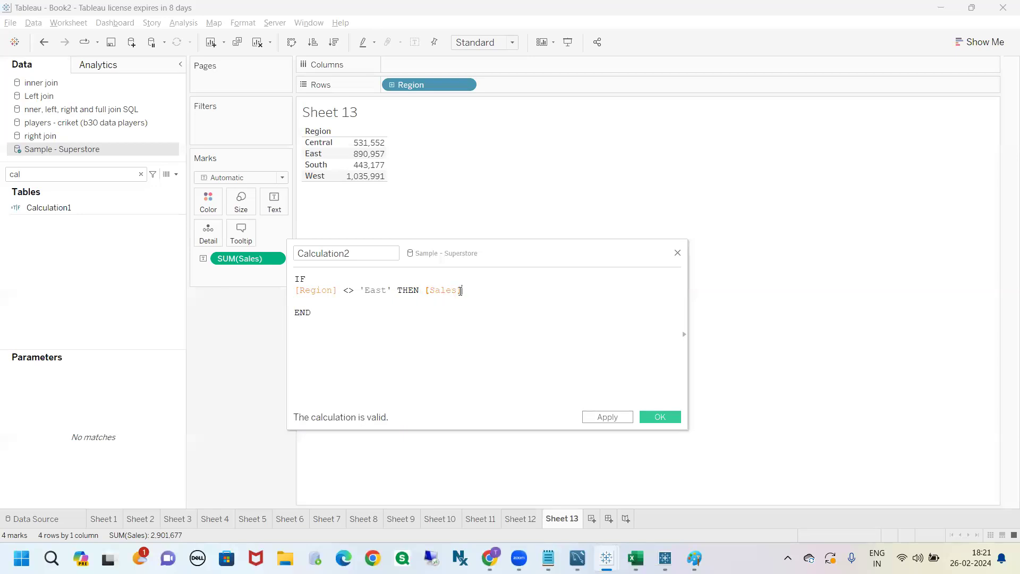
Step: Make the condition read [Region] = 'East' by replacing the not-equal operator with =, and apply the calculation
left_click_drag(460, 291, 296, 276)
left_click(370, 327)
left_click(353, 291)
key("BackSpace")
key("BackSpace")
type("=")
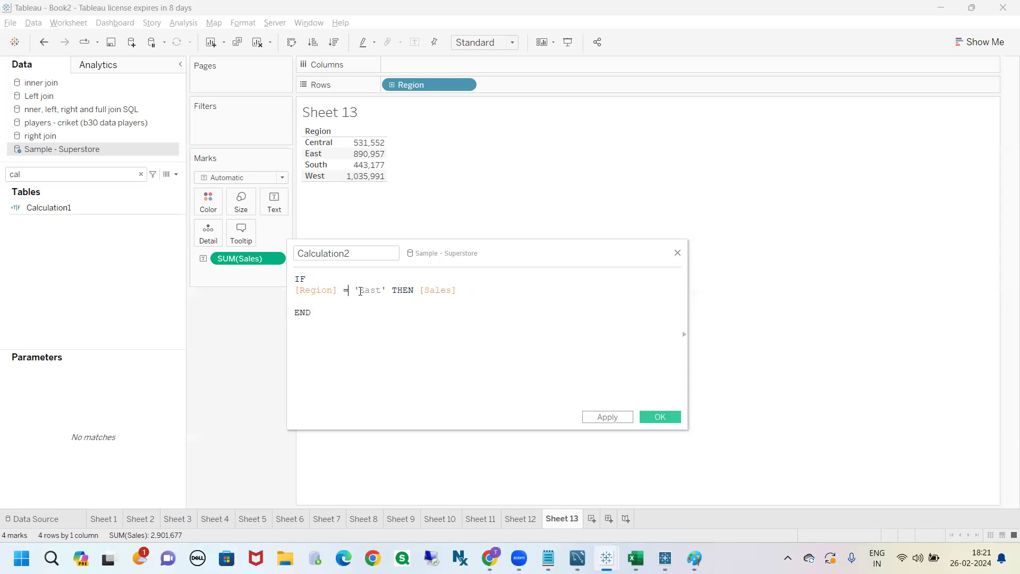
left_click_drag(452, 292, 420, 294)
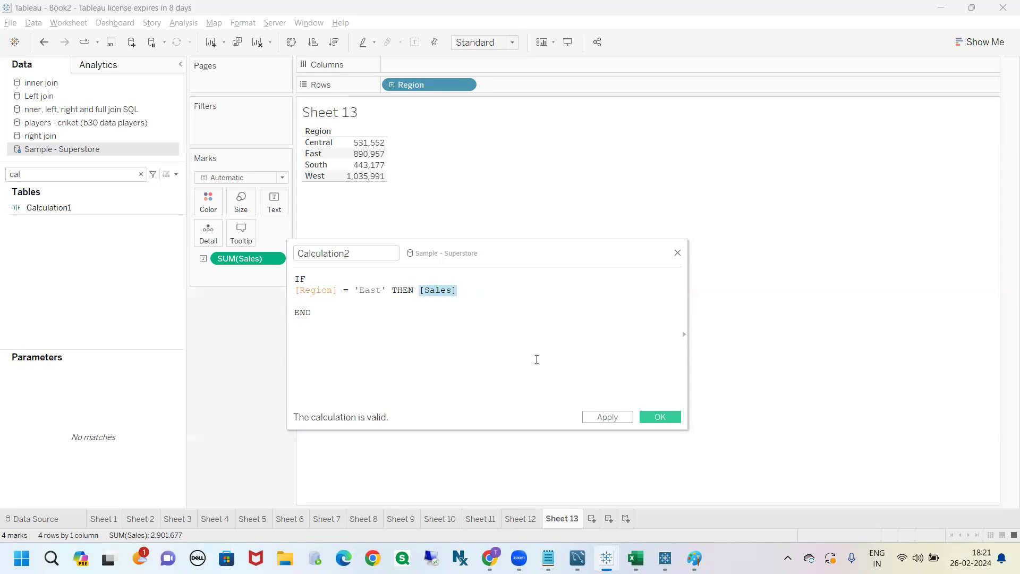
left_click(607, 416)
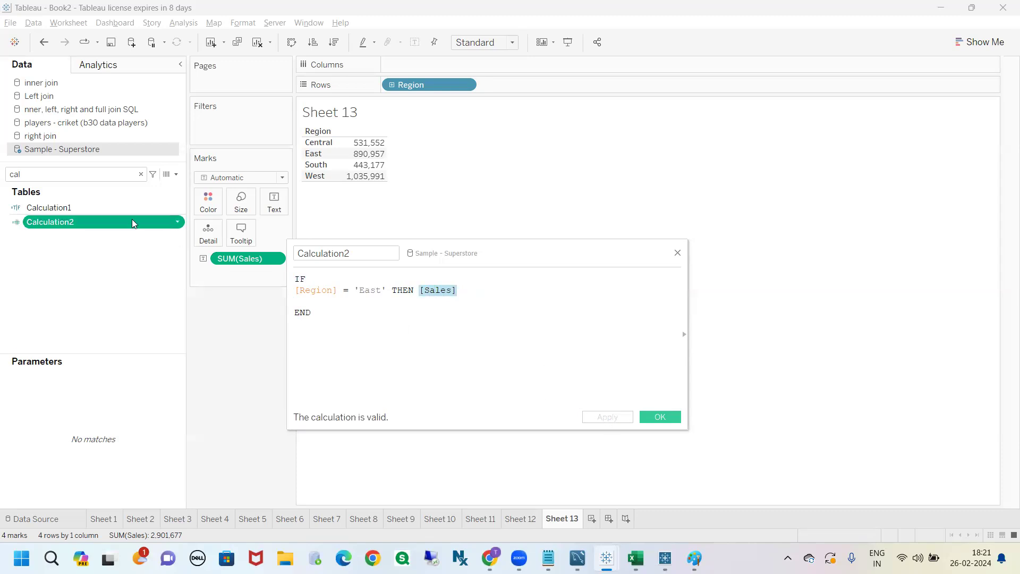
Step: Add Calculation2 to the region table alongside Sales and compare its values with the East condition
double_click(86, 221)
left_click_drag(505, 258, 609, 309)
left_click_drag(487, 340, 394, 338)
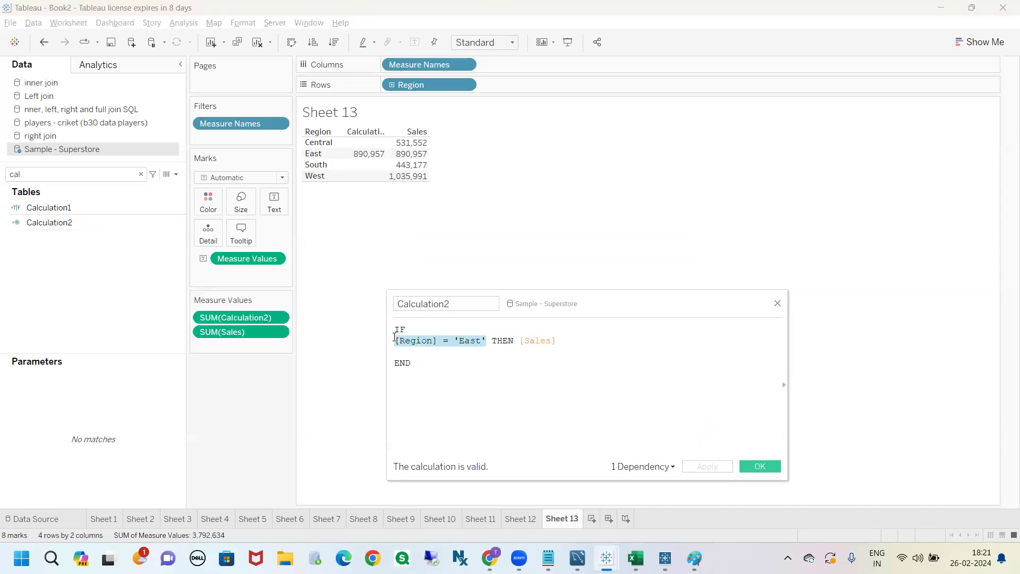
left_click(477, 349)
mouse_move(360, 156)
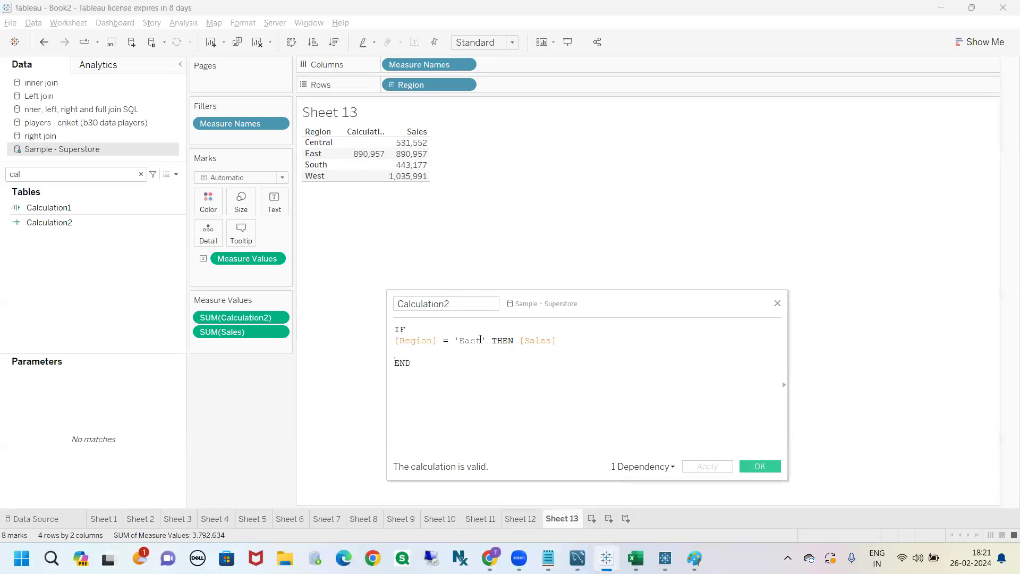
Step: Replace the region value in the Calculation2 condition with 'WEST' and apply the calculation
key("BackSpace")
key("BackSpace")
key("BackSpace")
key("BackSpace")
type("west")
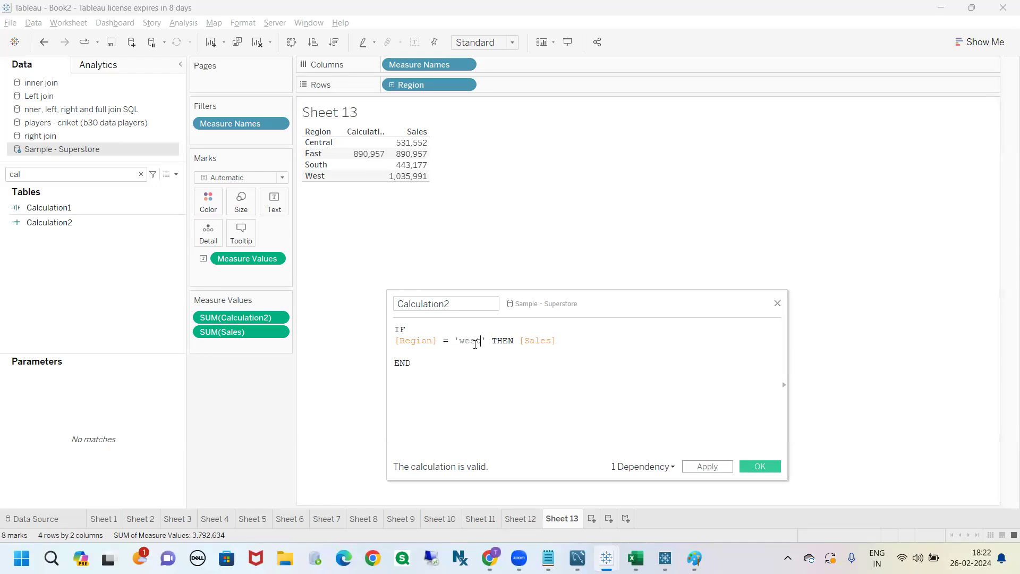
left_click_drag(464, 341, 460, 341)
double_click(471, 341)
type("WEST")
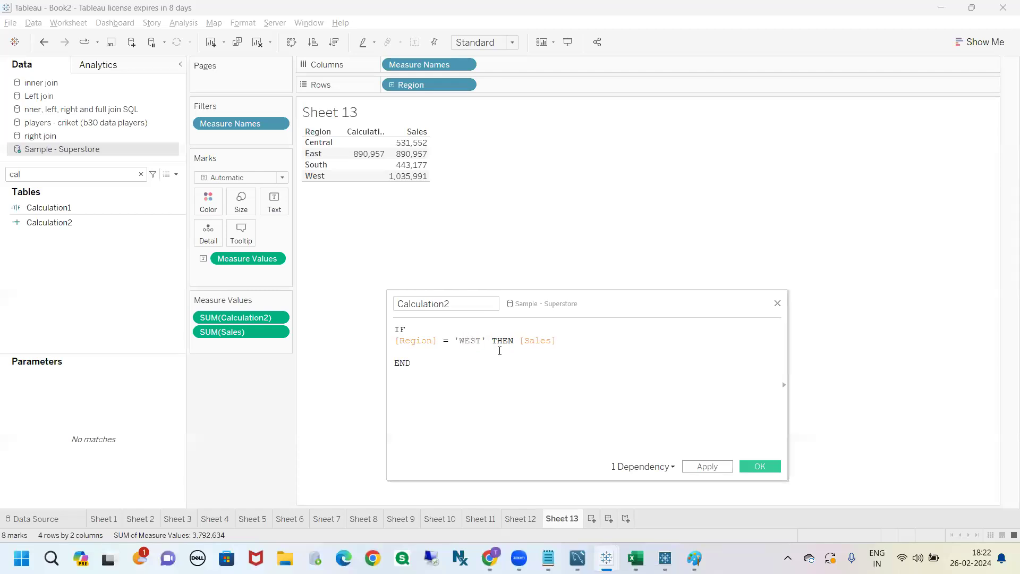
left_click_drag(487, 340, 460, 338)
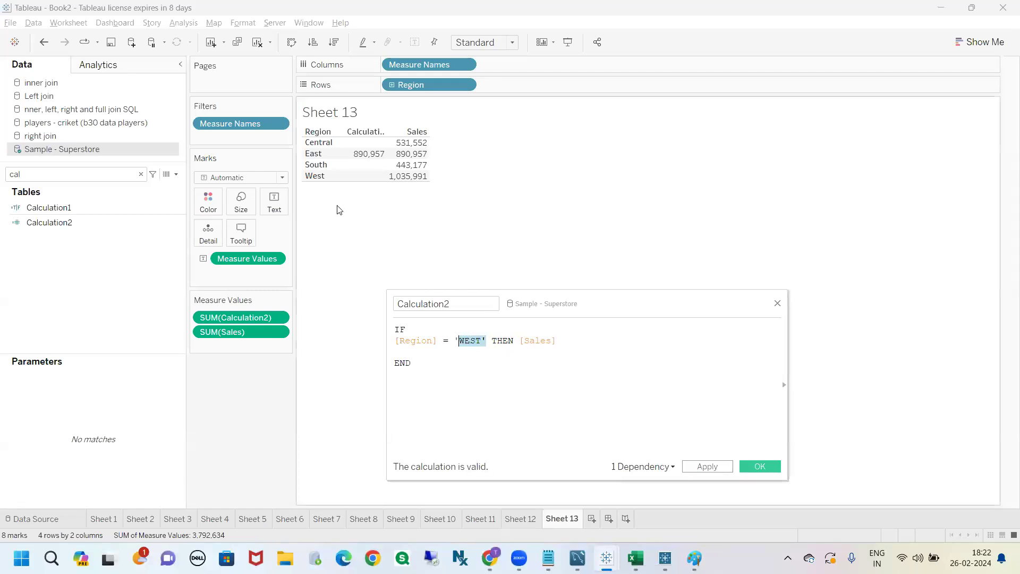
left_click(306, 157)
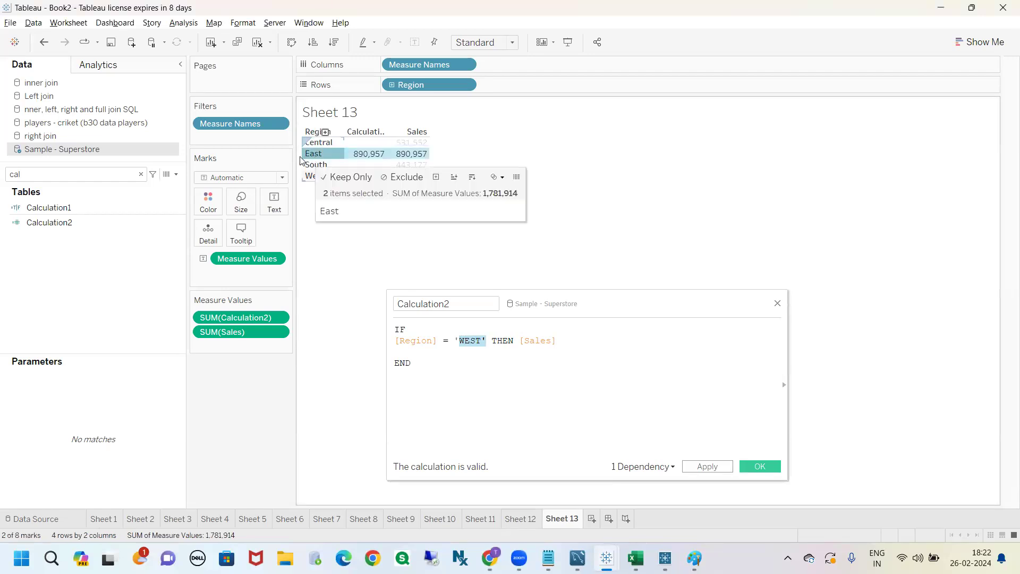
left_click(452, 385)
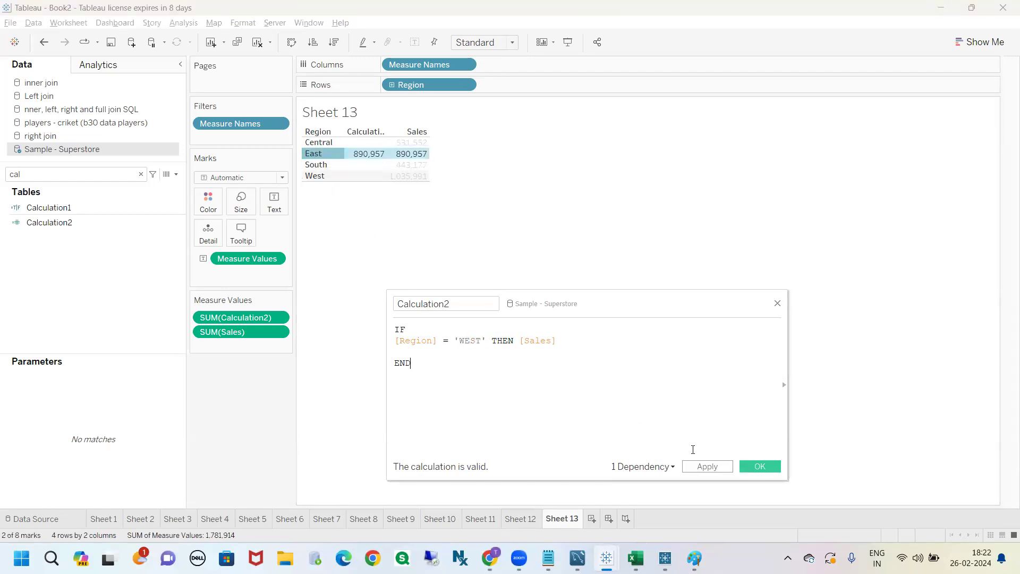
left_click(716, 467)
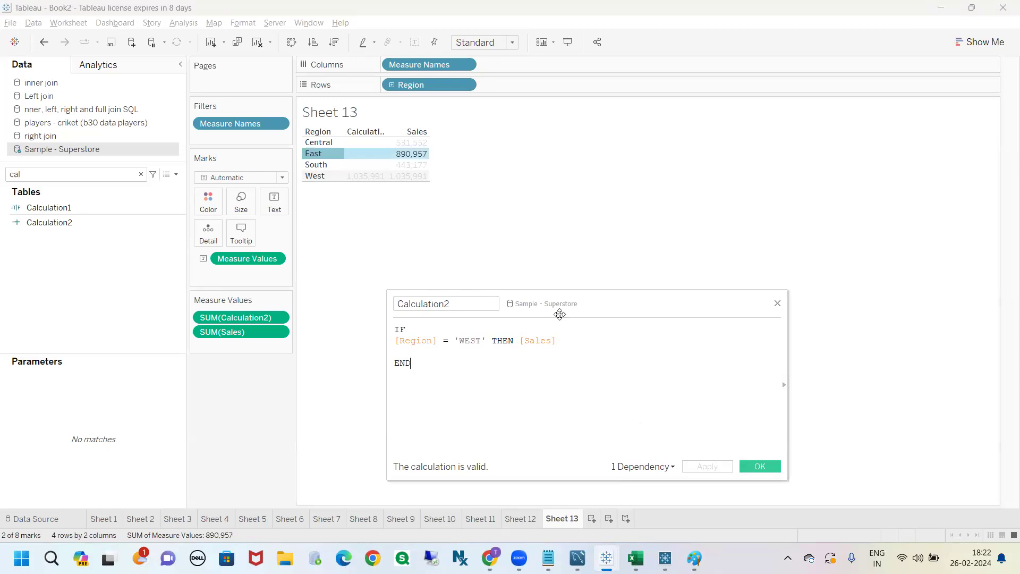
Step: Clear the East row selection and check the Calculation2 value for West against the formula's condition
left_click(329, 154)
mouse_move(366, 180)
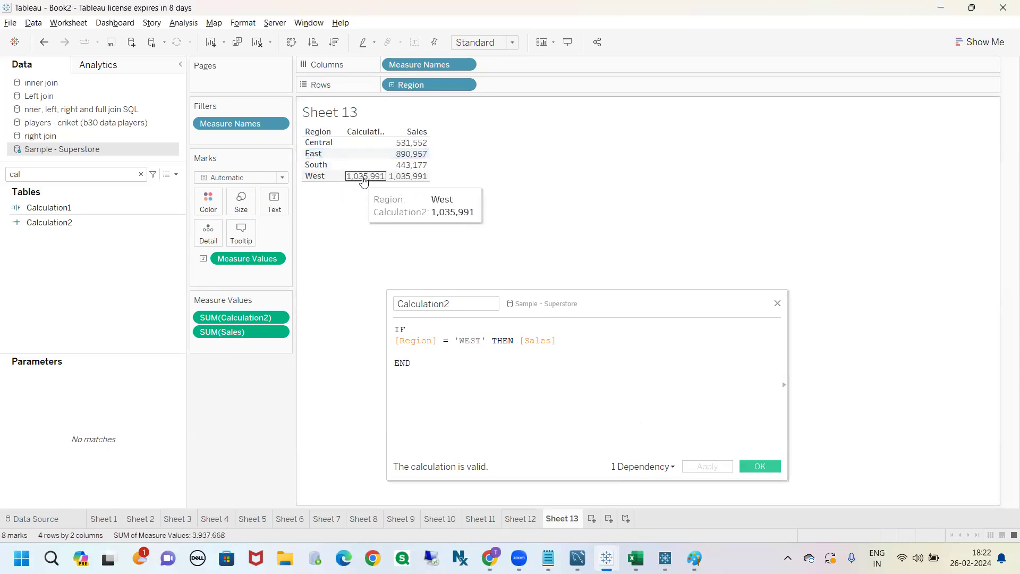
left_click(327, 176)
left_click(328, 176)
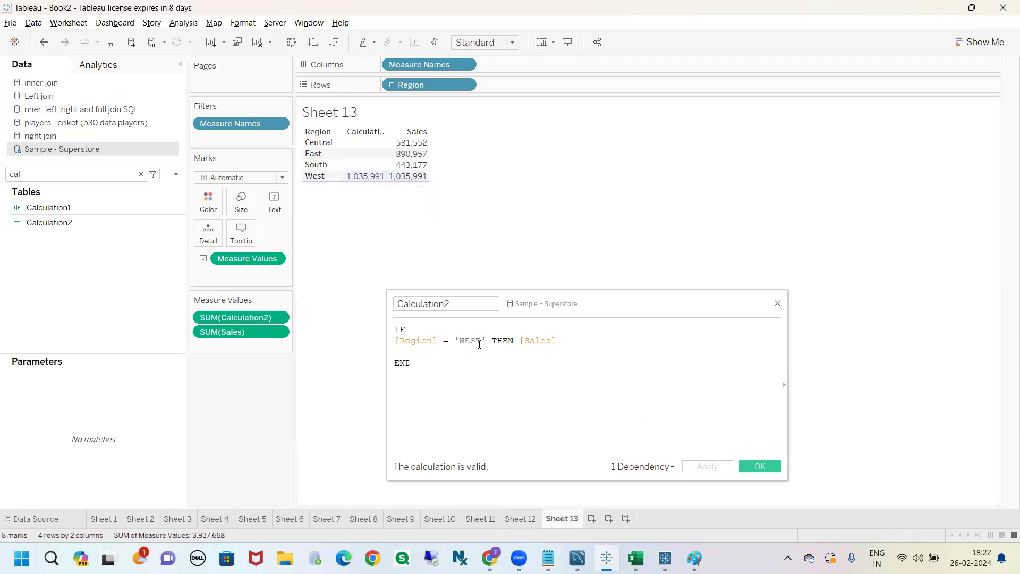
left_click_drag(485, 340, 454, 340)
left_click(462, 340)
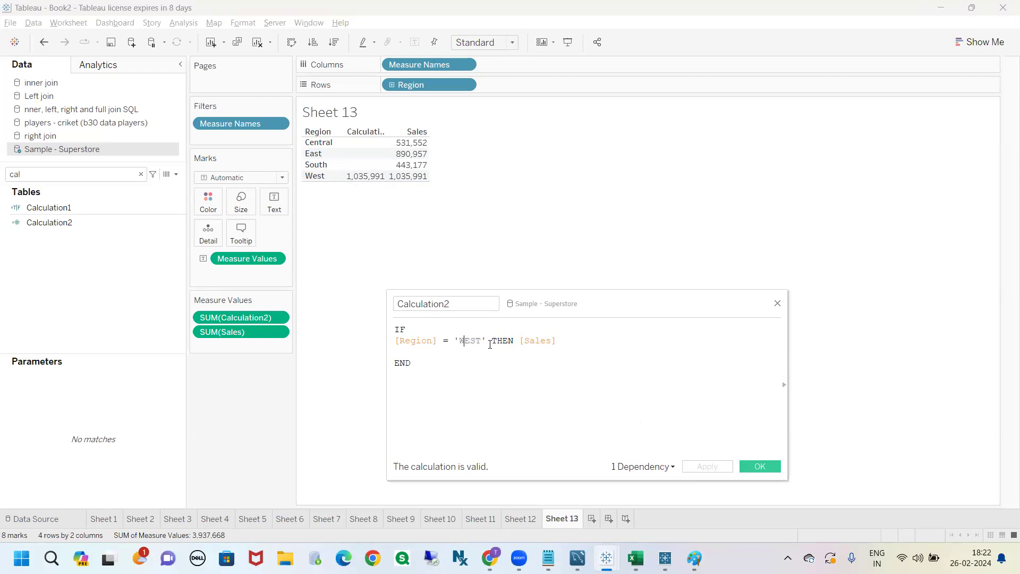
Step: Widen the Calculation2 editor, look at Sheet 12, and return to Sheet 13 to review the whole IF formula
left_click_drag(536, 312, 551, 307)
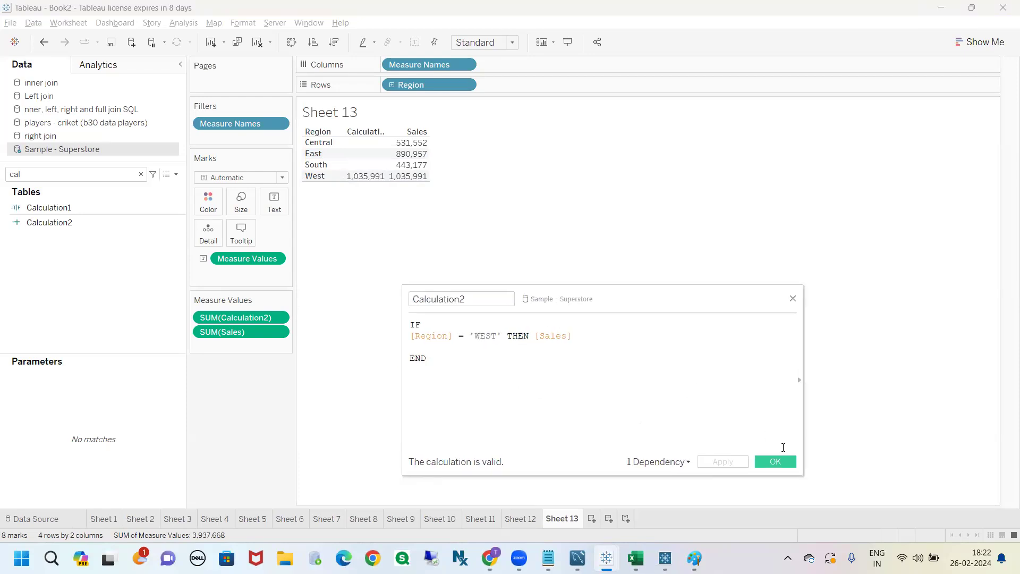
left_click_drag(802, 476, 874, 479)
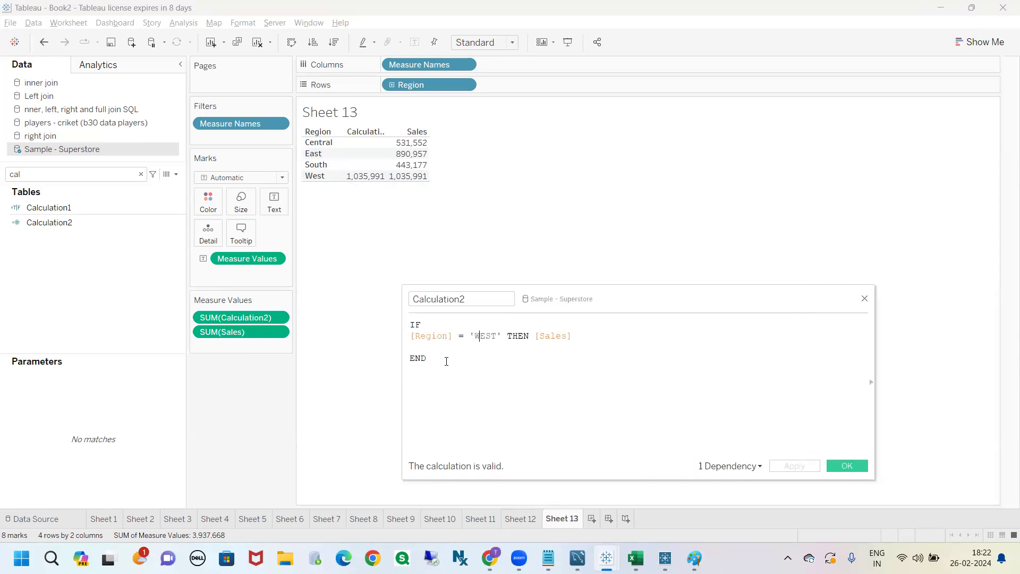
left_click(523, 519)
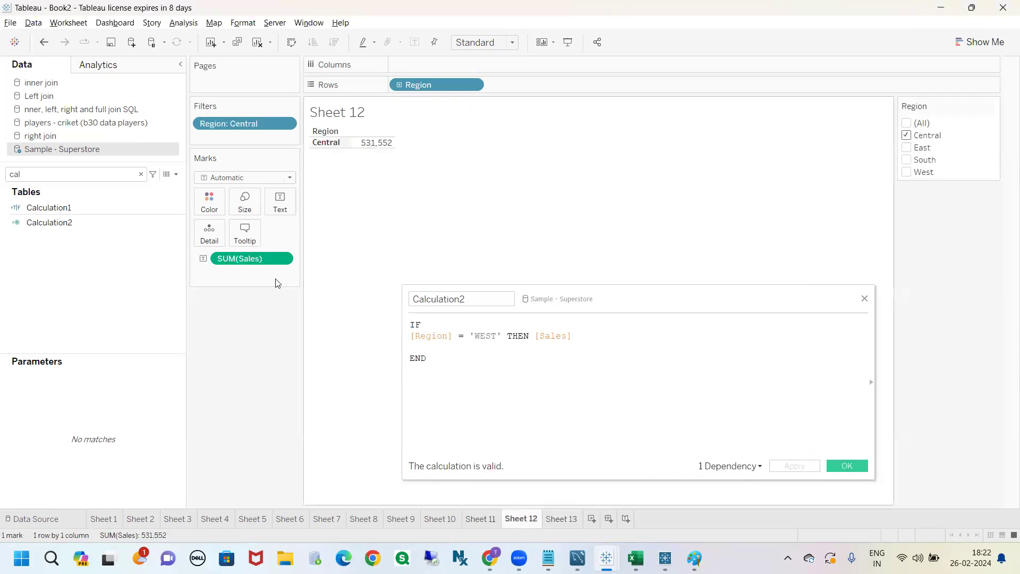
left_click(564, 522)
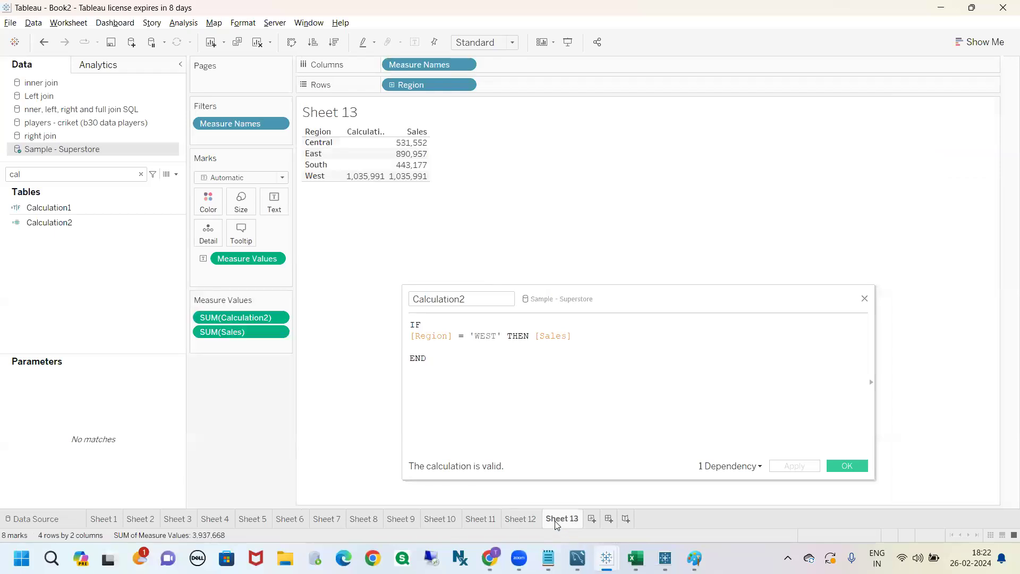
key("ctrl+a")
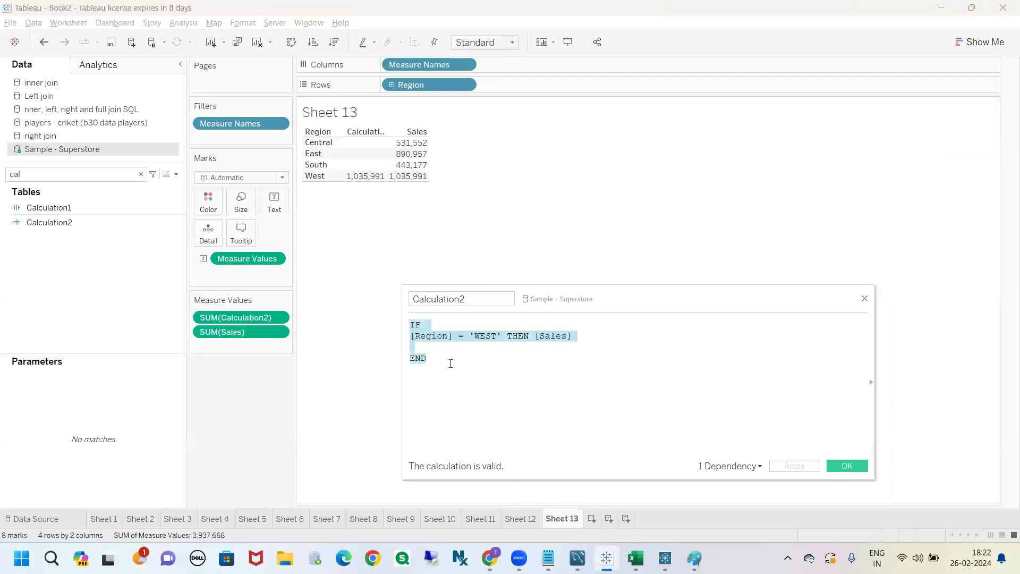
left_click(450, 363)
left_click_drag(444, 363, 410, 323)
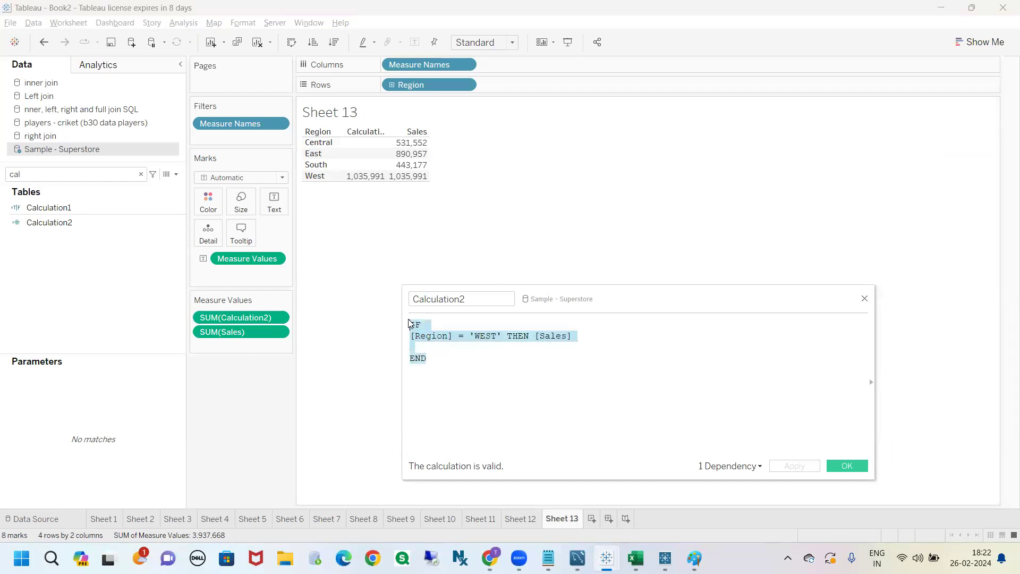
left_click(441, 362)
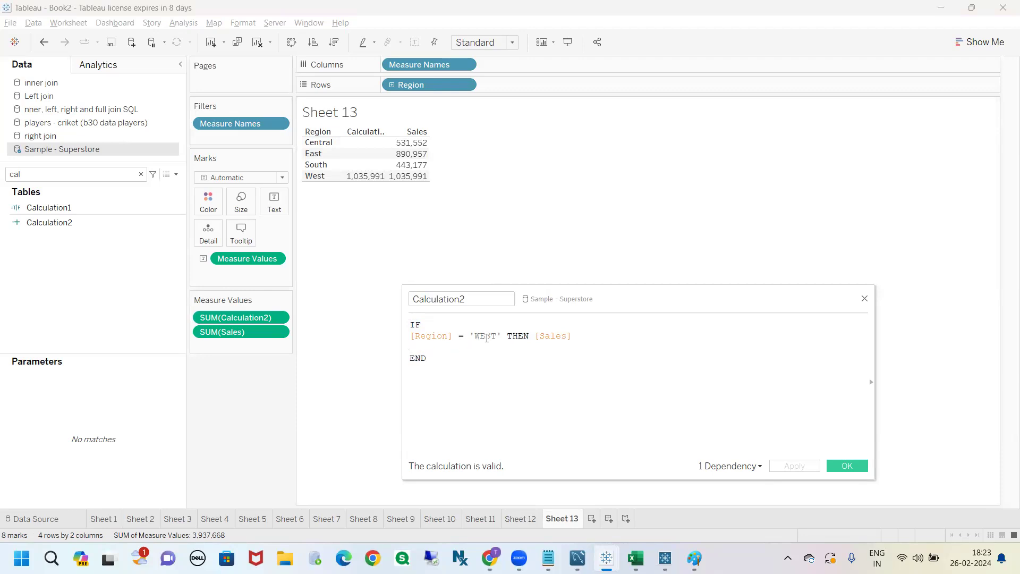
Step: Insert an ELSE branch between the THEN line and END in the Calculation2 formula
left_click_drag(497, 336, 475, 336)
left_click_drag(573, 335, 538, 335)
left_click(506, 344)
type("els")
key("Return")
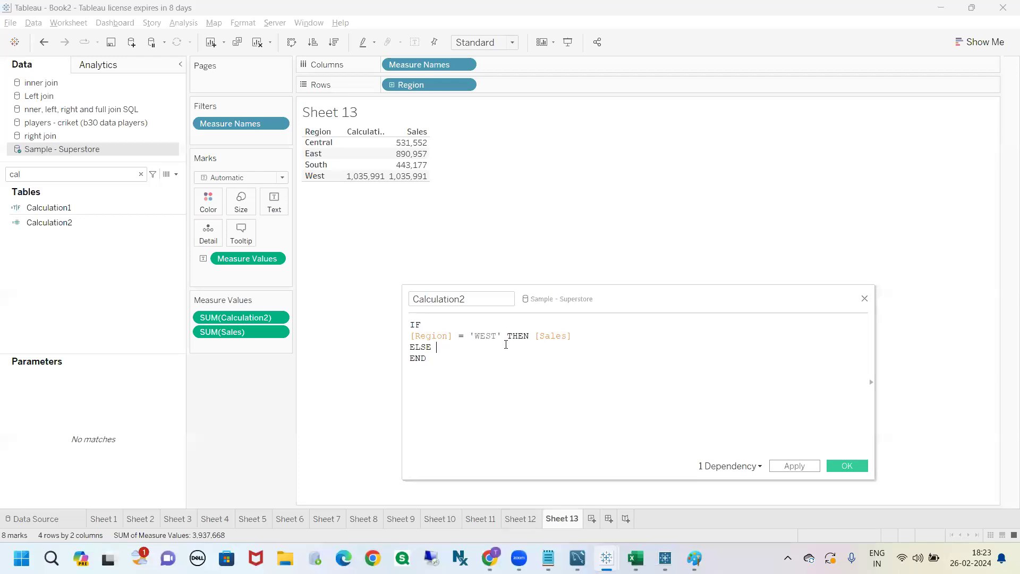
type("pro")
key("BackSpace")
key("BackSpace")
key("BackSpace")
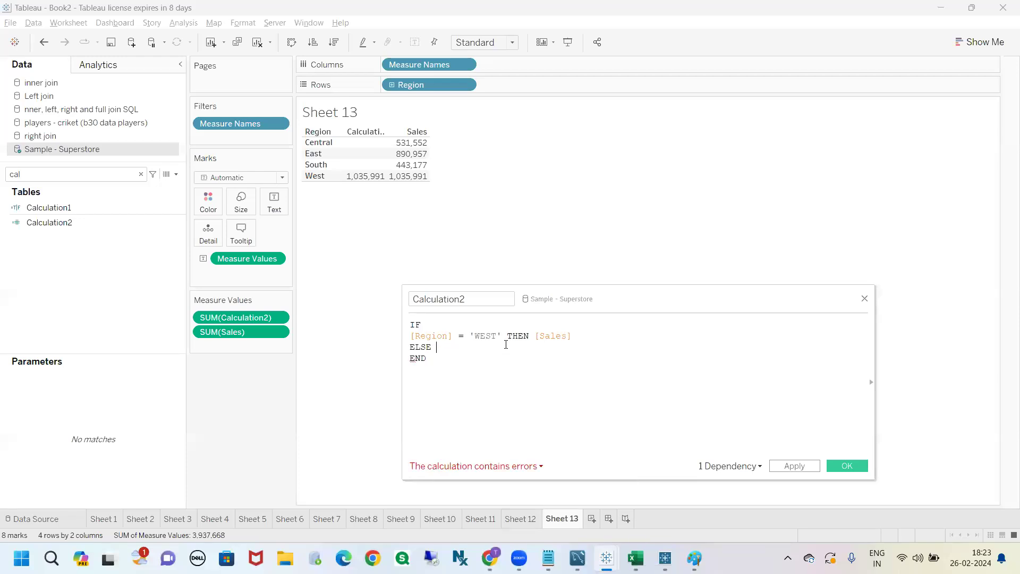
Step: Set the ELSE result to 200 and apply the calculation
type("200")
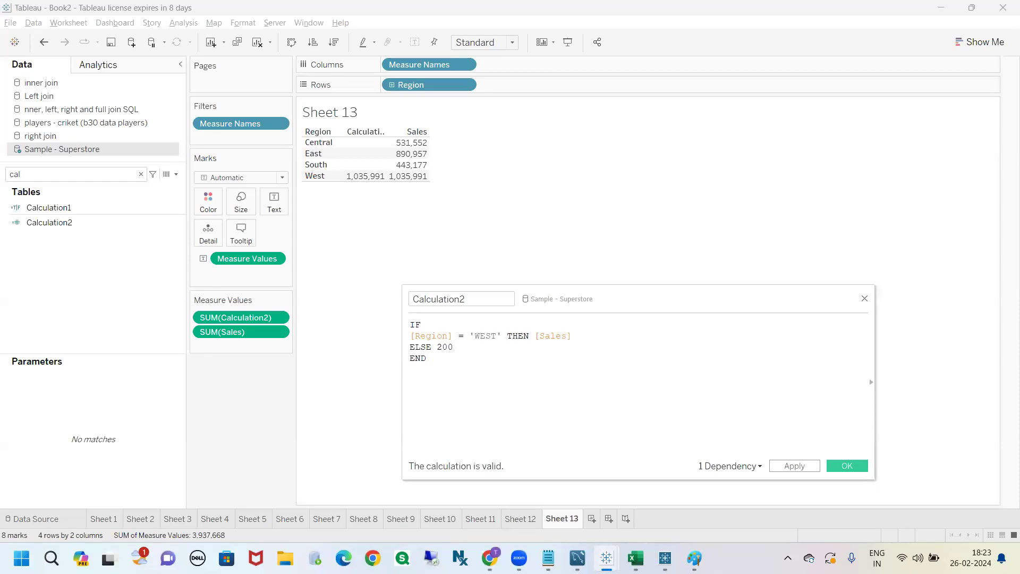
mouse_move(414, 457)
left_mouse_down()
mouse_move(403, 487)
mouse_move(423, 441)
left_mouse_up()
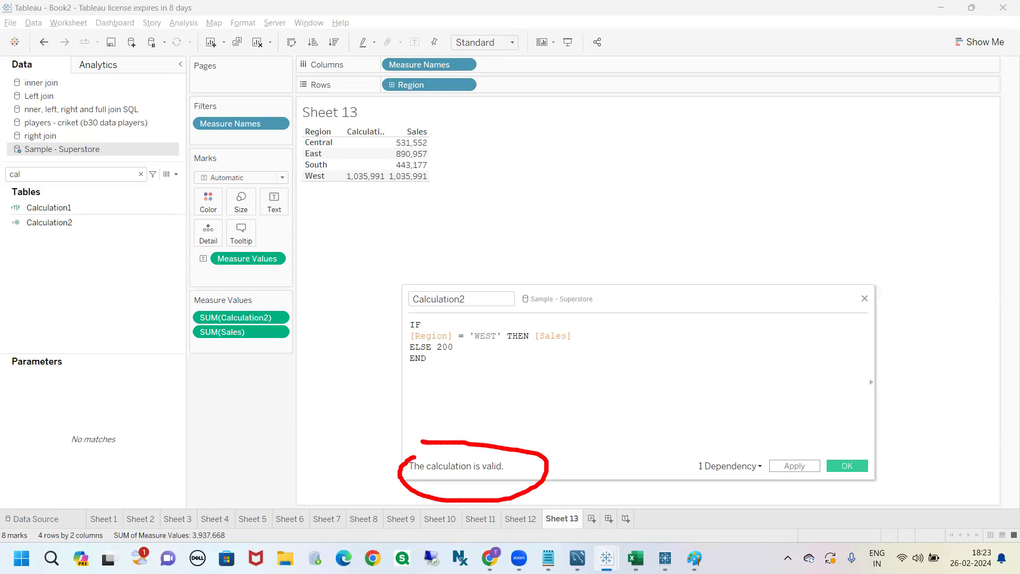
left_click(794, 466)
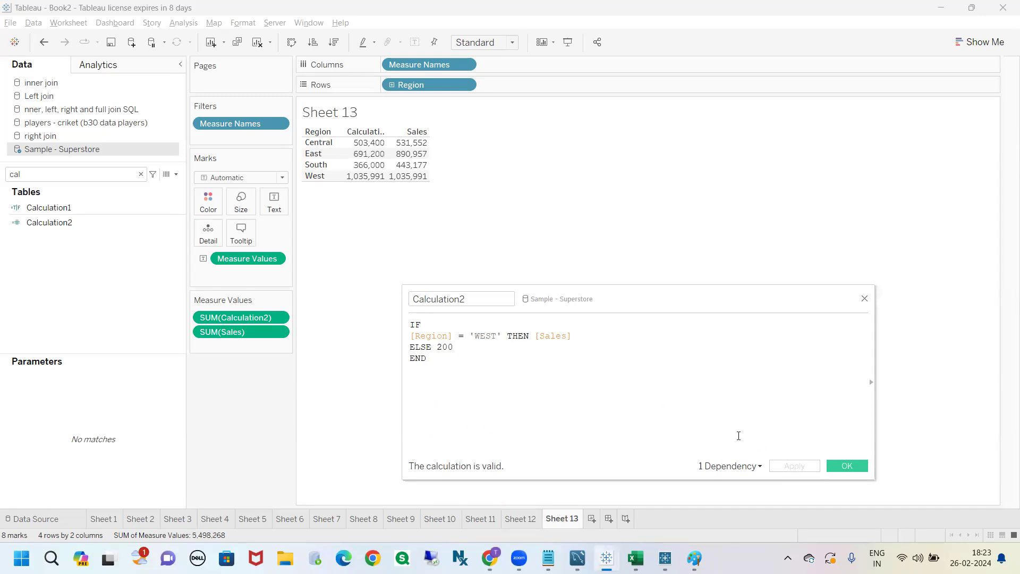
Step: Compare the Calculation2 values for West and the other regions with the formula's THEN [Sales] and ELSE 200 branches
mouse_move(320, 177)
left_mouse_down()
mouse_move(370, 186)
mouse_move(569, 334)
left_mouse_up()
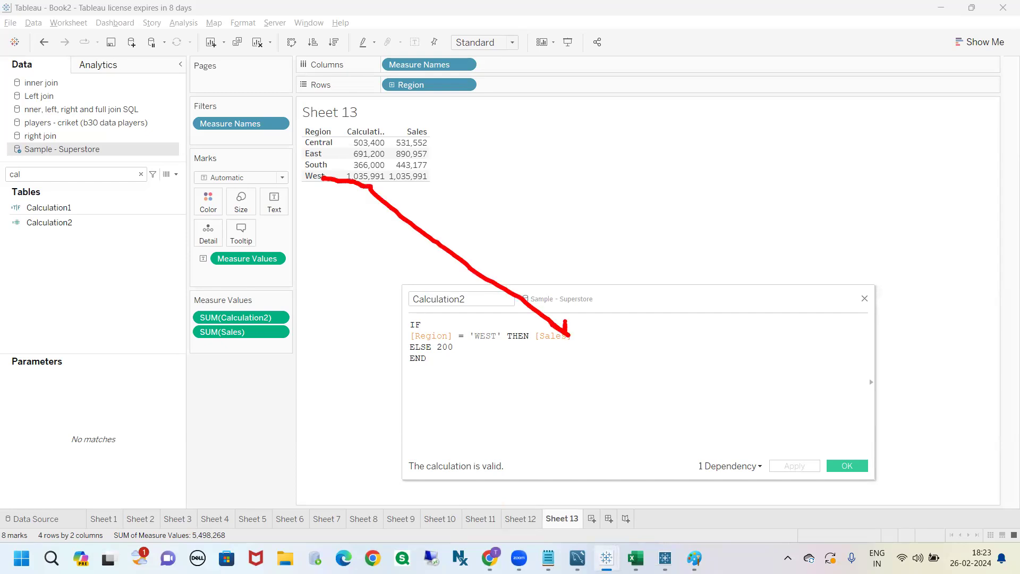
mouse_move(457, 343)
left_mouse_down()
mouse_move(428, 344)
mouse_move(460, 347)
left_mouse_up()
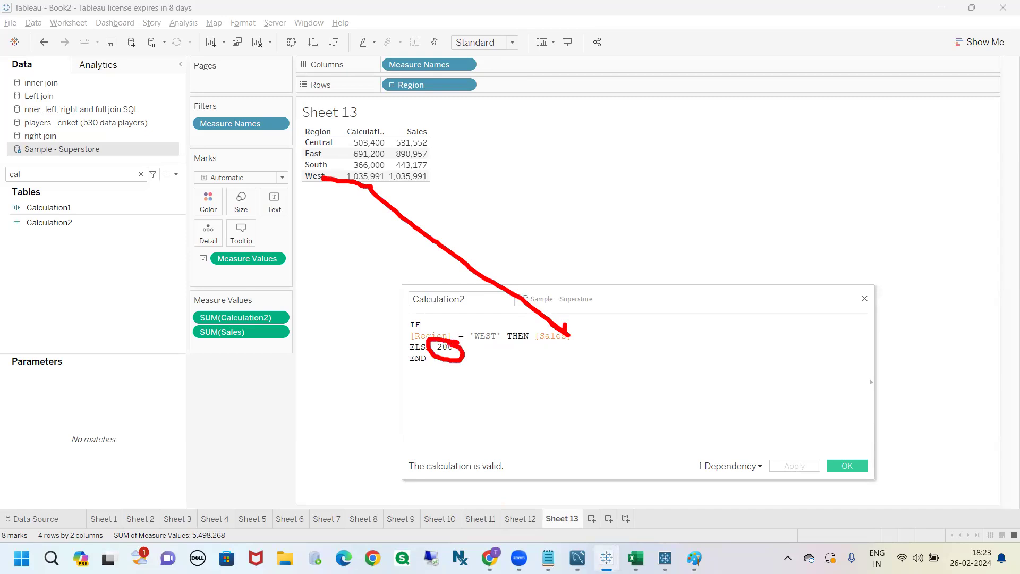
mouse_move(362, 137)
left_mouse_down()
mouse_move(341, 153)
mouse_move(411, 154)
mouse_move(342, 129)
left_mouse_up()
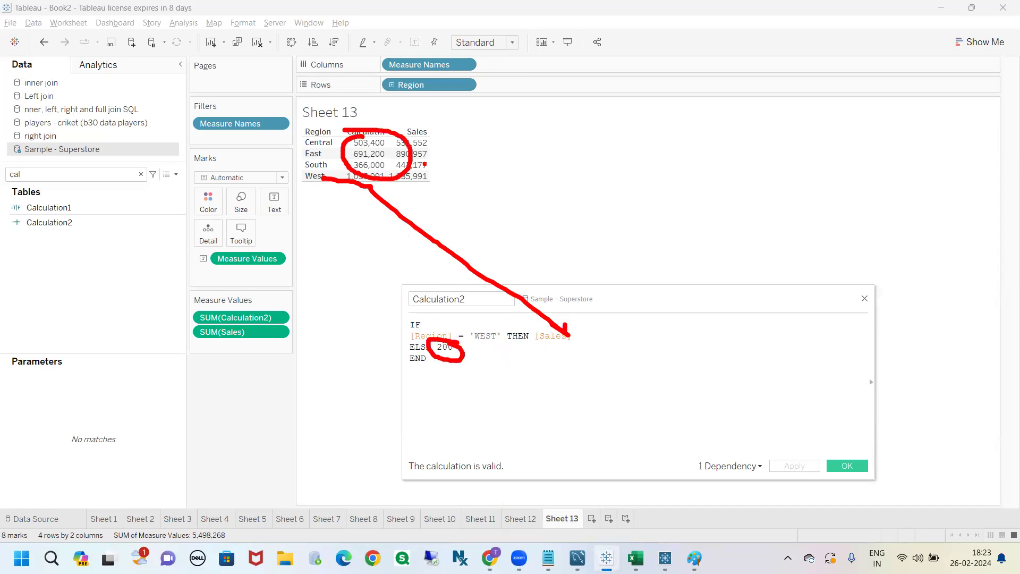
key("Escape")
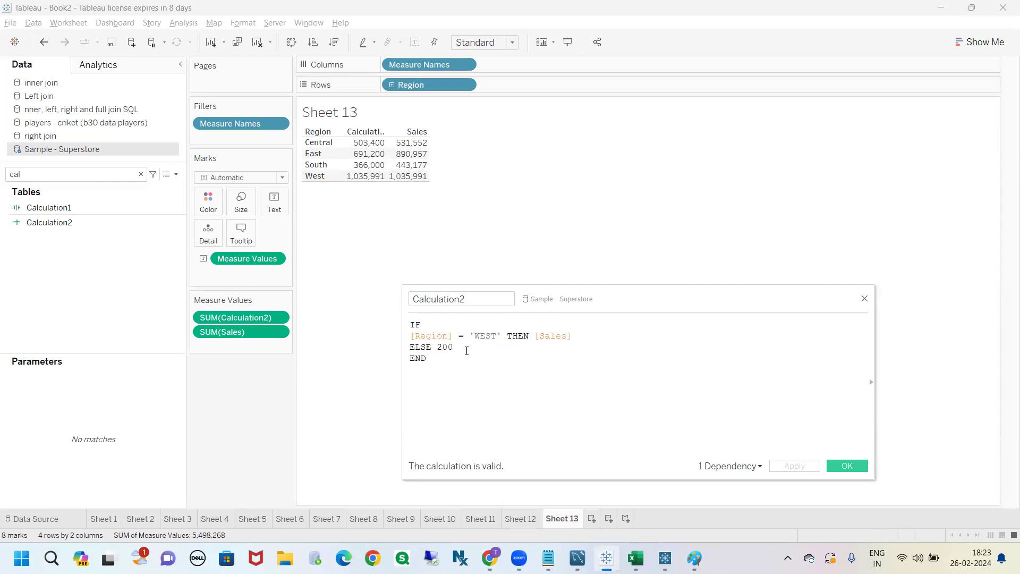
left_click_drag(455, 349, 437, 348)
left_click(438, 359)
left_click_drag(455, 347, 436, 347)
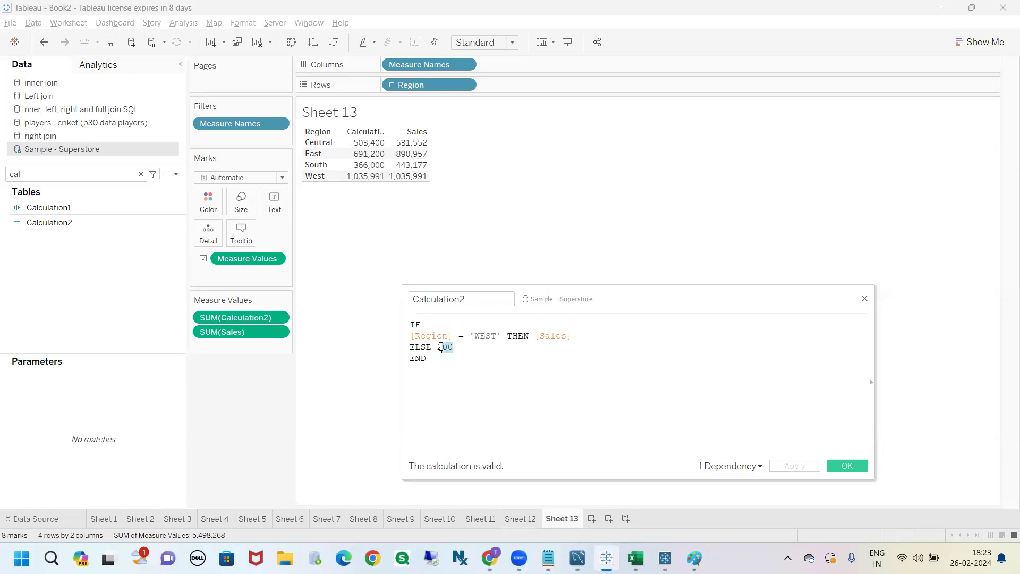
Step: Select the Central region row and view the full underlying data of its Calculation2 and Sales marks
left_click(323, 142)
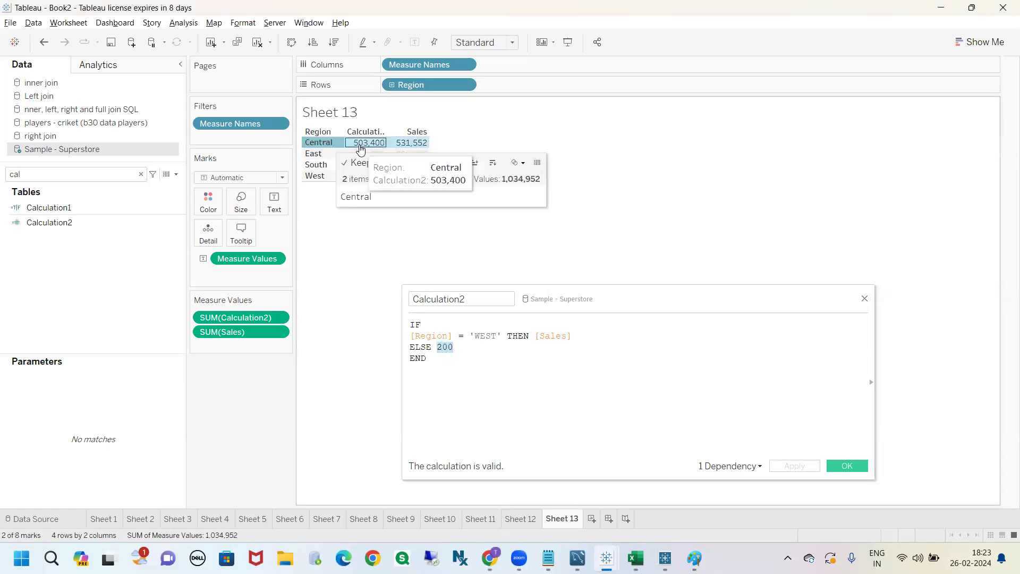
left_click_drag(454, 347, 441, 347)
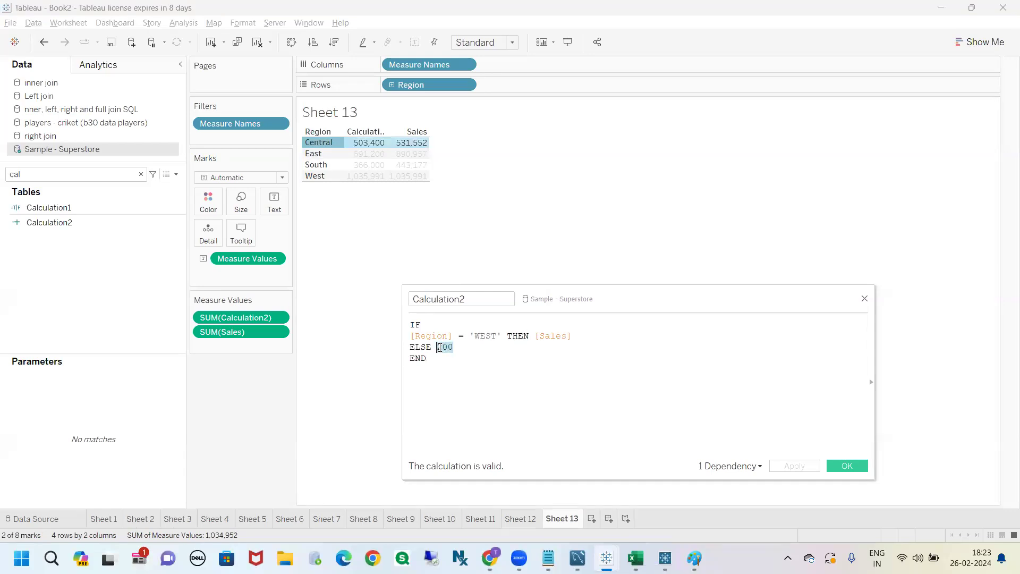
left_click(455, 347)
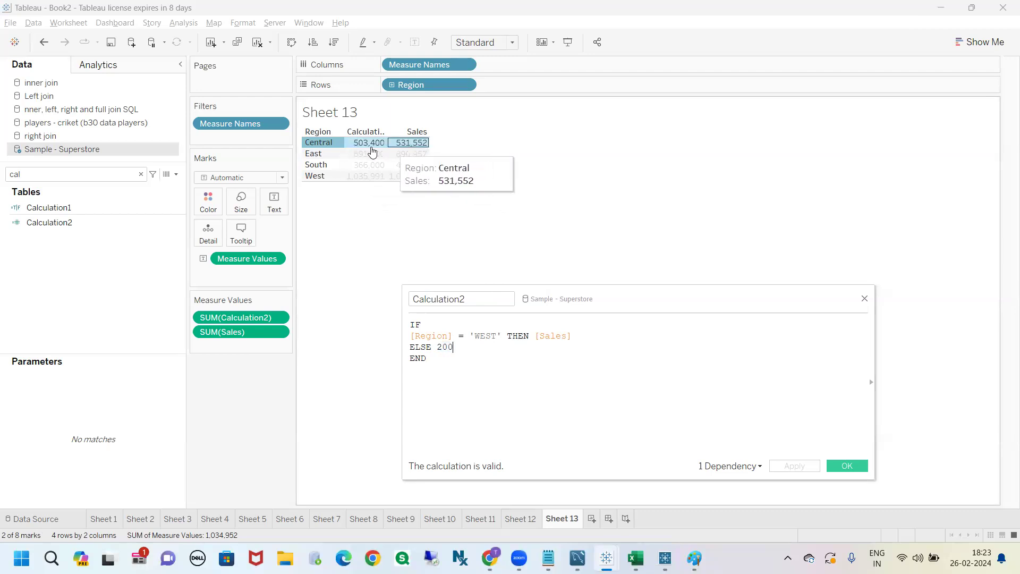
mouse_move(319, 144)
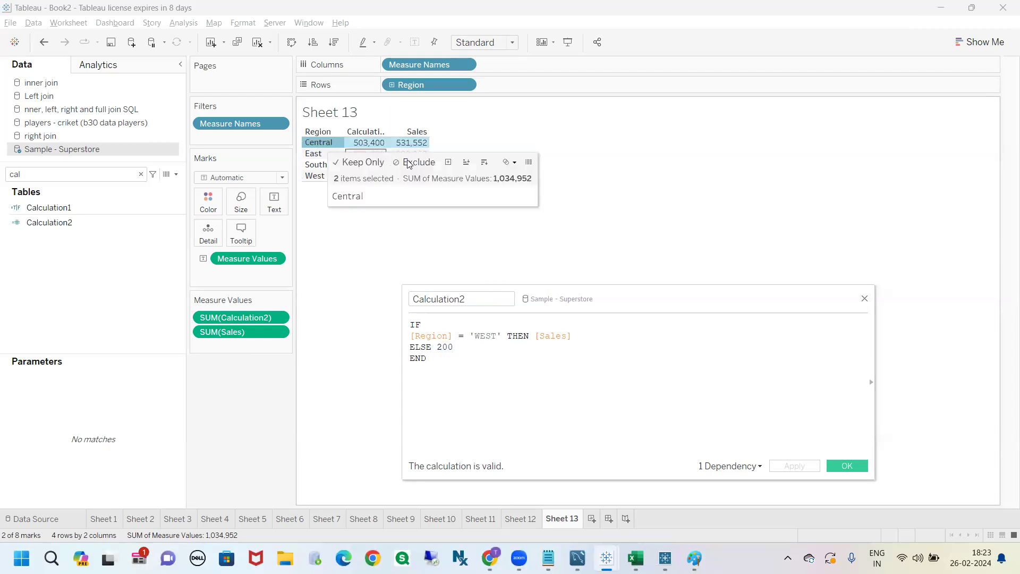
left_click(535, 165)
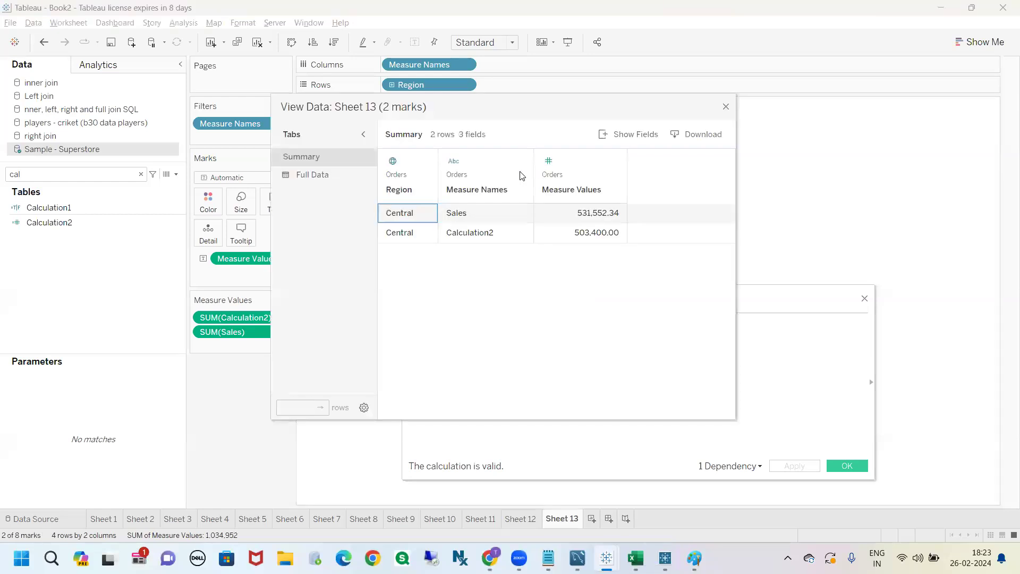
left_click(314, 176)
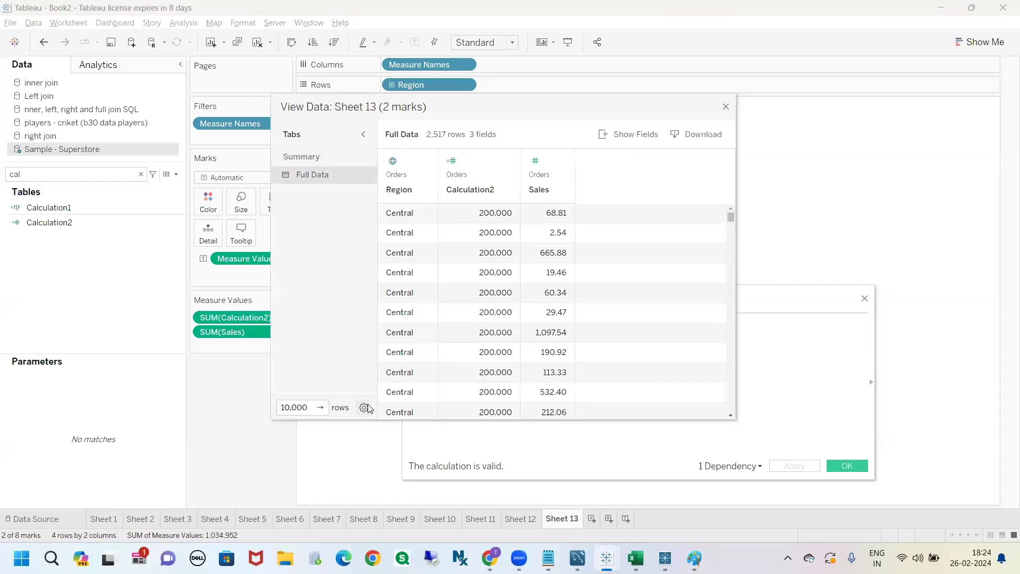
Step: Mark up the Calculation2 and Sales columns in Central's row-level data for comparison, and close the data view
key("super+shift+s")
mouse_move(429, 210)
left_mouse_down()
mouse_move(463, 213)
mouse_move(443, 167)
mouse_move(492, 213)
mouse_move(485, 171)
left_mouse_up()
left_click_drag(520, 215, 555, 192)
left_click_drag(522, 232, 564, 213)
left_click_drag(504, 257, 542, 247)
left_click_drag(502, 277, 550, 264)
left_click_drag(516, 298, 547, 287)
left_click_drag(526, 313, 571, 299)
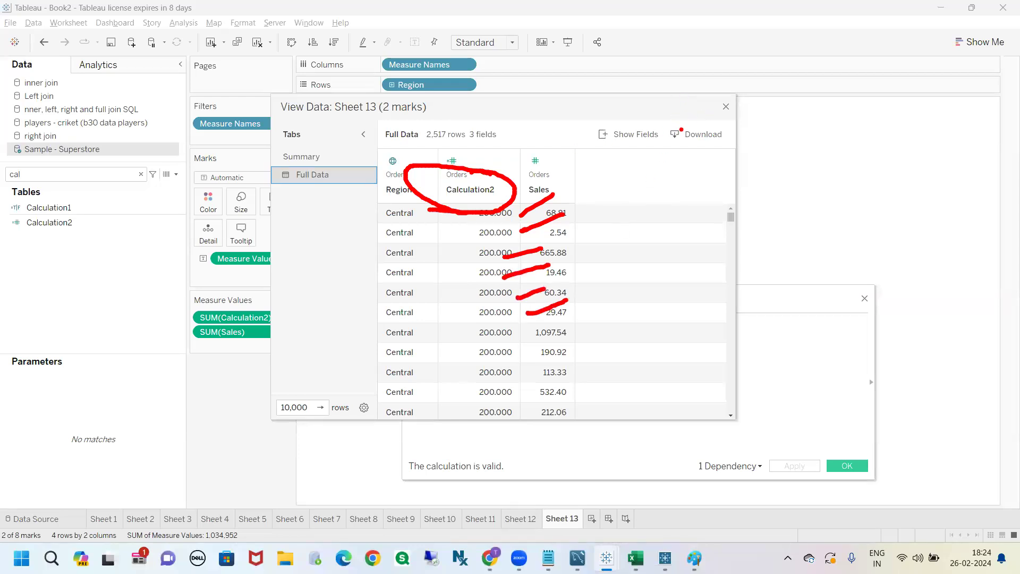
mouse_move(482, 196)
left_mouse_down()
mouse_move(439, 292)
mouse_move(460, 413)
mouse_move(573, 376)
mouse_move(563, 226)
mouse_move(514, 199)
mouse_move(468, 198)
left_mouse_up()
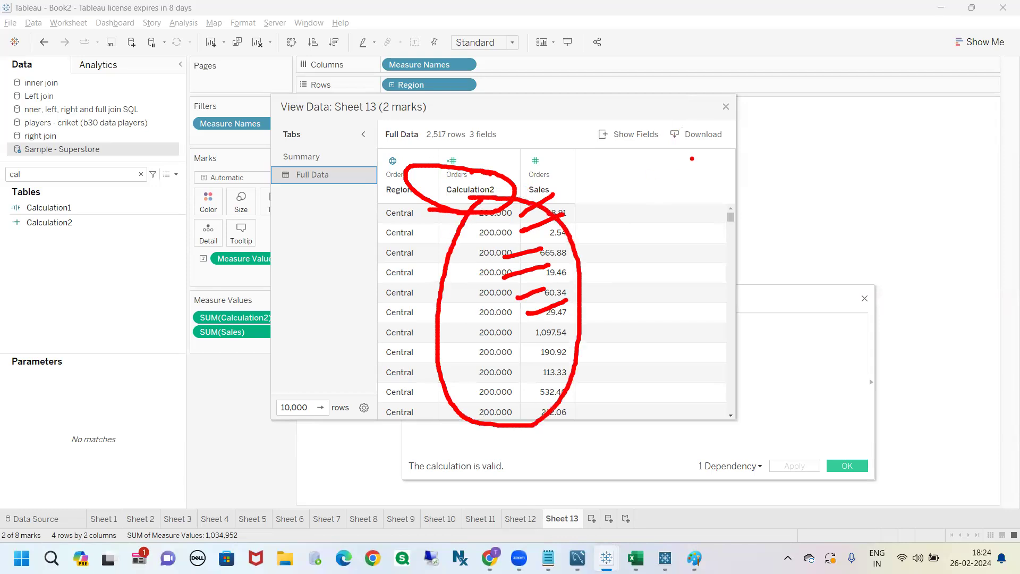
left_click(725, 106)
Step: Select the East row and compare its Calculation2 value with the ELSE 200 branch of the formula
left_click(319, 142)
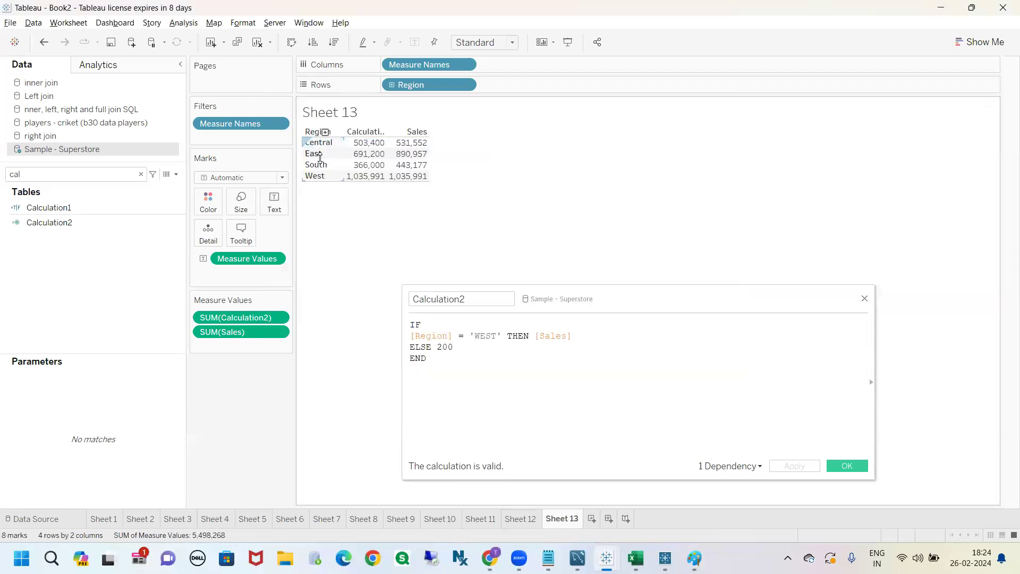
left_click(320, 155)
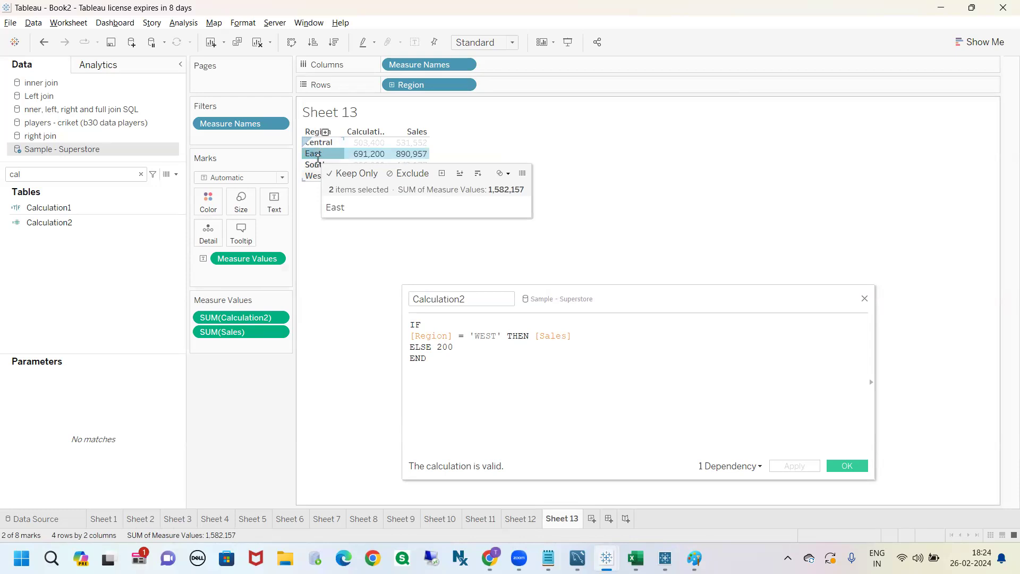
double_click(445, 346)
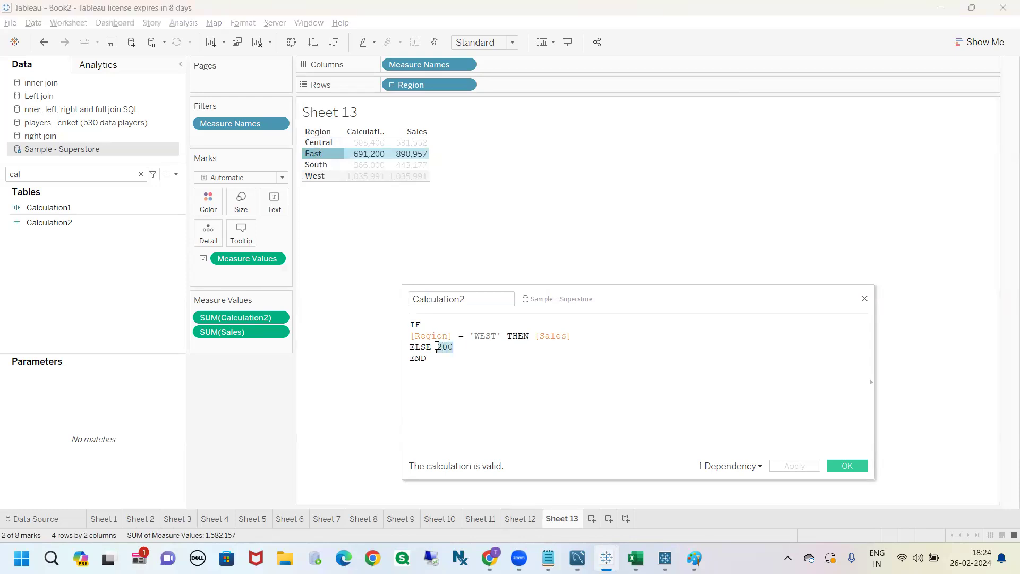
mouse_move(360, 161)
Step: Copy the whole Calculation2 IF formula, close its editor, and paste the formula into a new calculated field
left_click(459, 354)
left_click_drag(455, 357, 425, 329)
left_click(465, 364)
left_click_drag(470, 366, 410, 323)
key("ctrl+c")
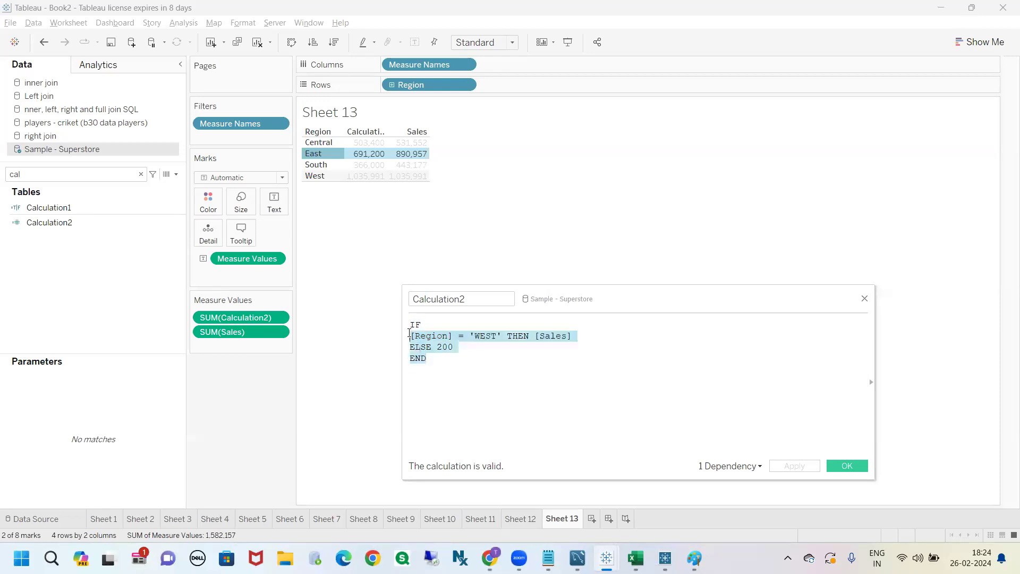
left_click(864, 298)
left_click(176, 175)
left_click(146, 185)
key("ctrl+v")
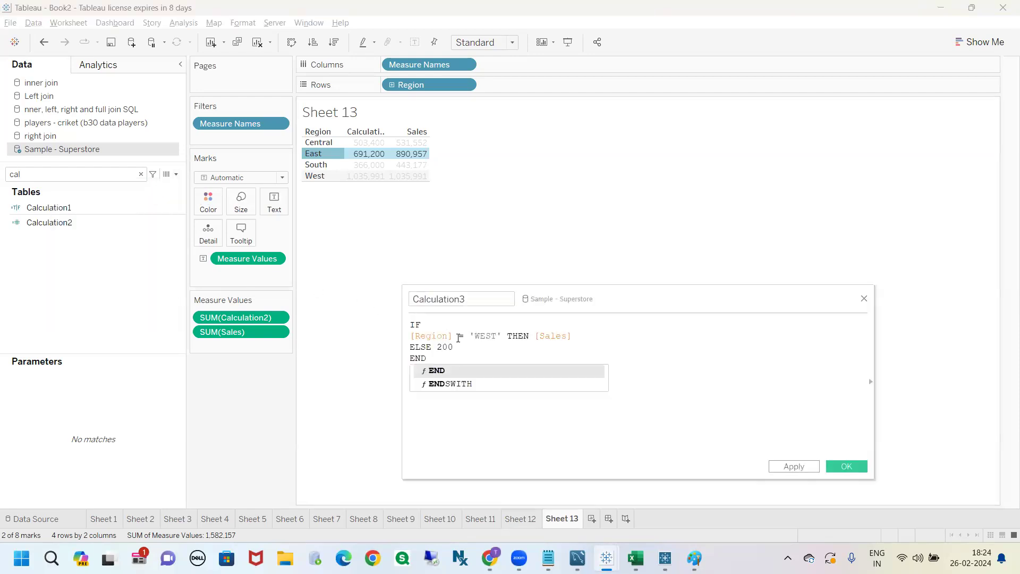
Step: Wrap [Sales] in the THEN branch of the new Calculation3 formula in SUM()
left_click(534, 337)
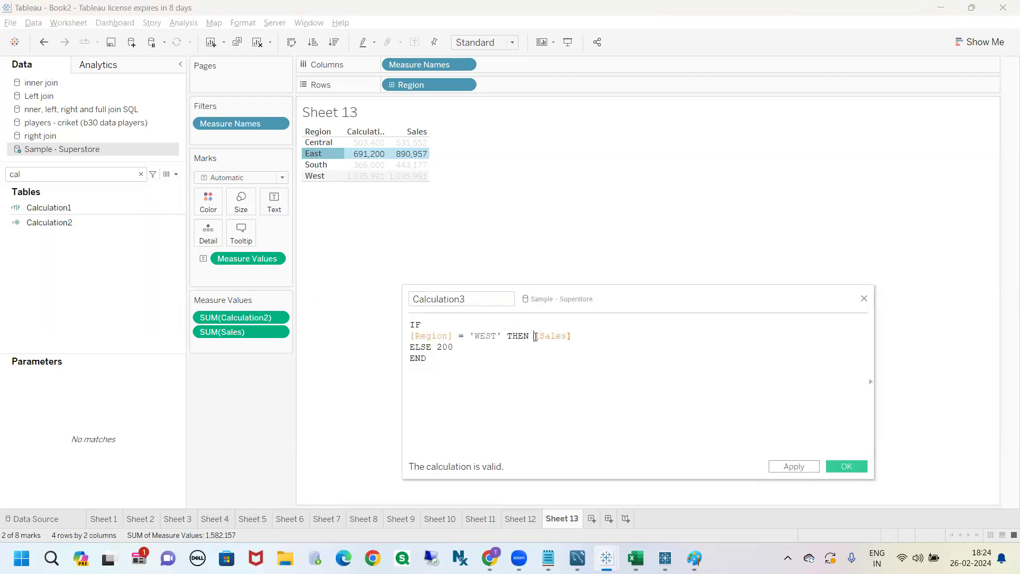
type("(")
key("Left")
type("sum")
left_click(567, 354)
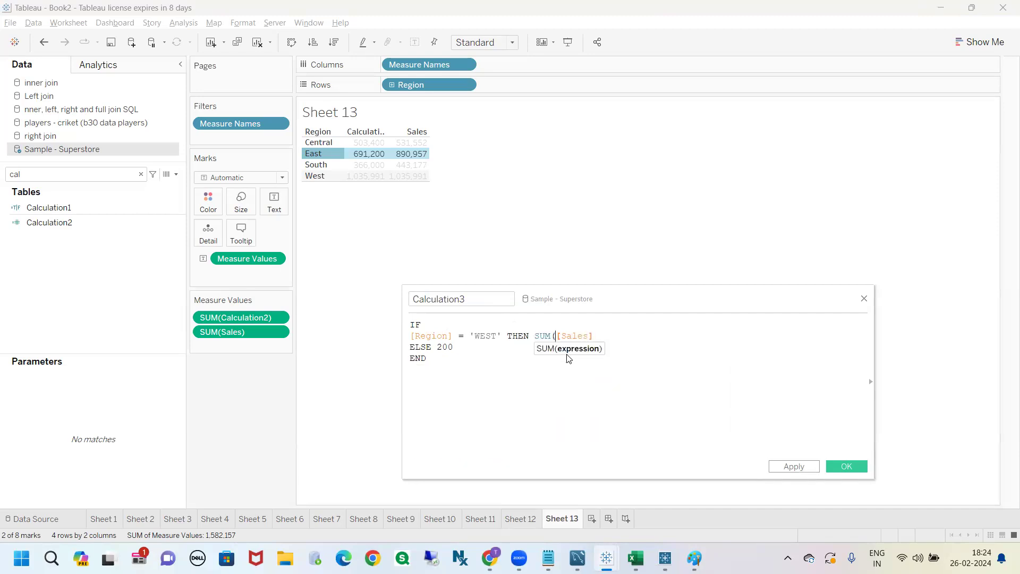
left_click(619, 335)
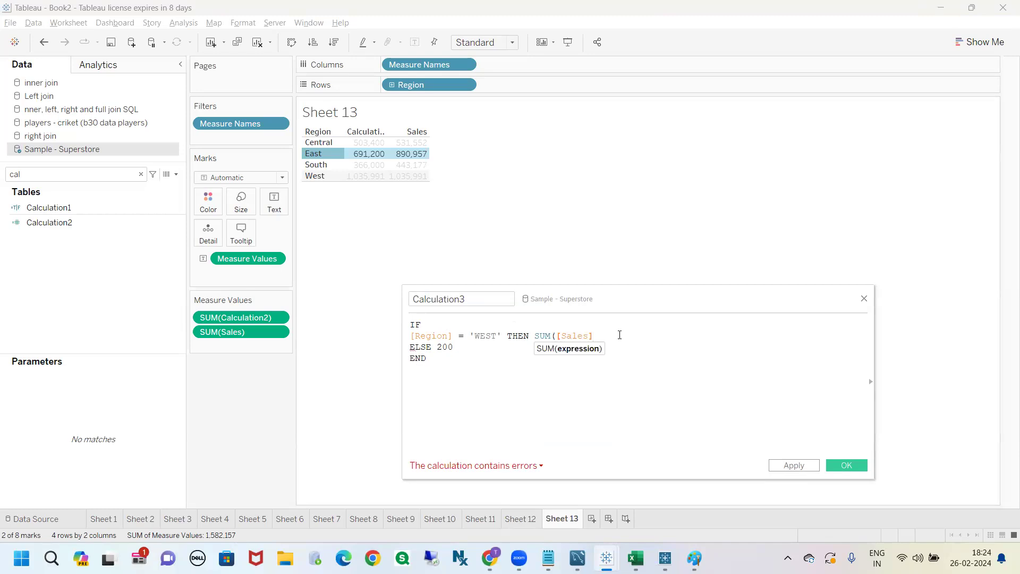
type(")")
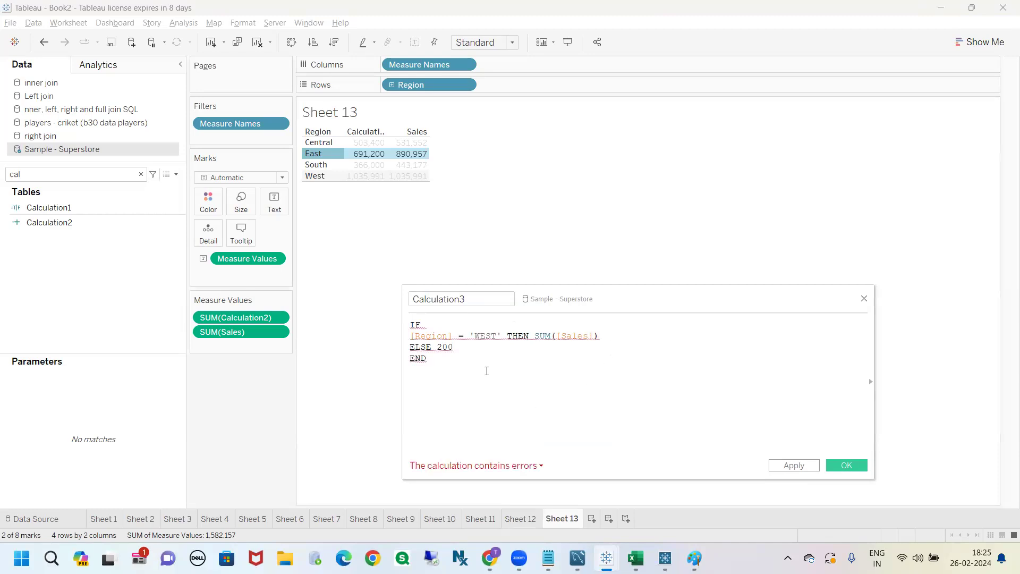
Step: Wrap the ELSE value 200 in SUM() and close the new calculation without saving it
left_click(456, 347)
type(")")
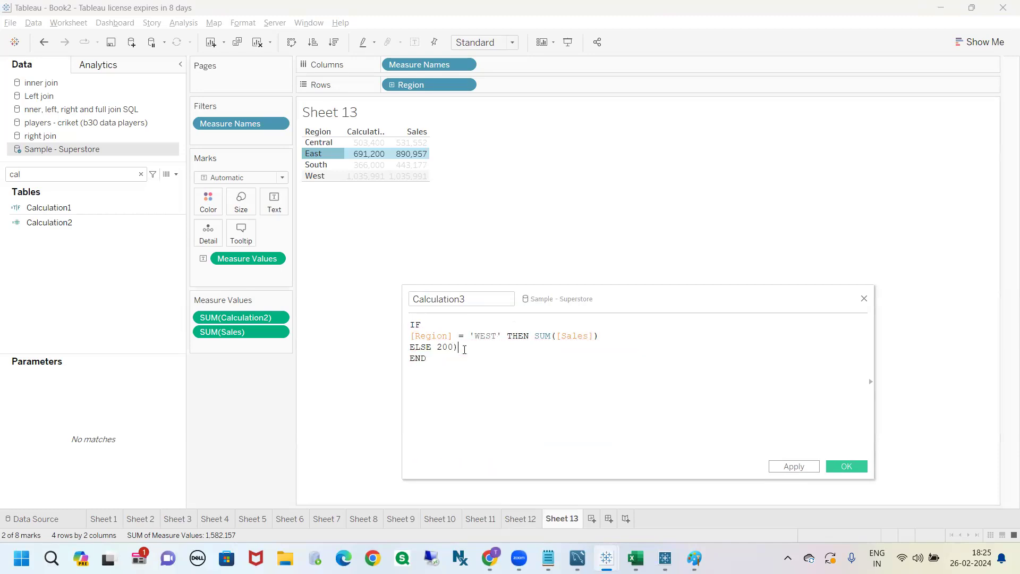
type("(")
type("SUM")
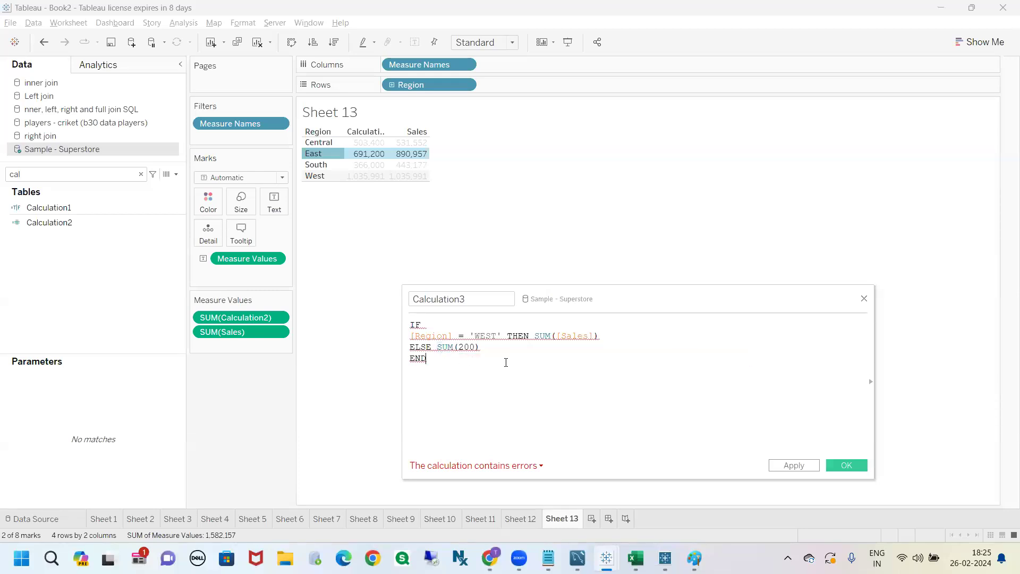
left_click_drag(560, 297, 496, 277)
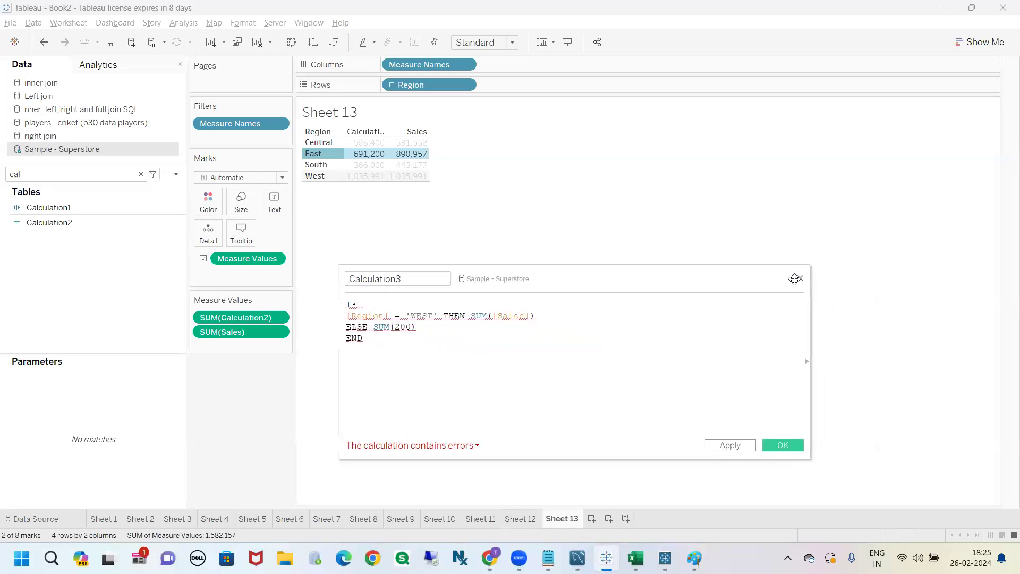
left_click(800, 281)
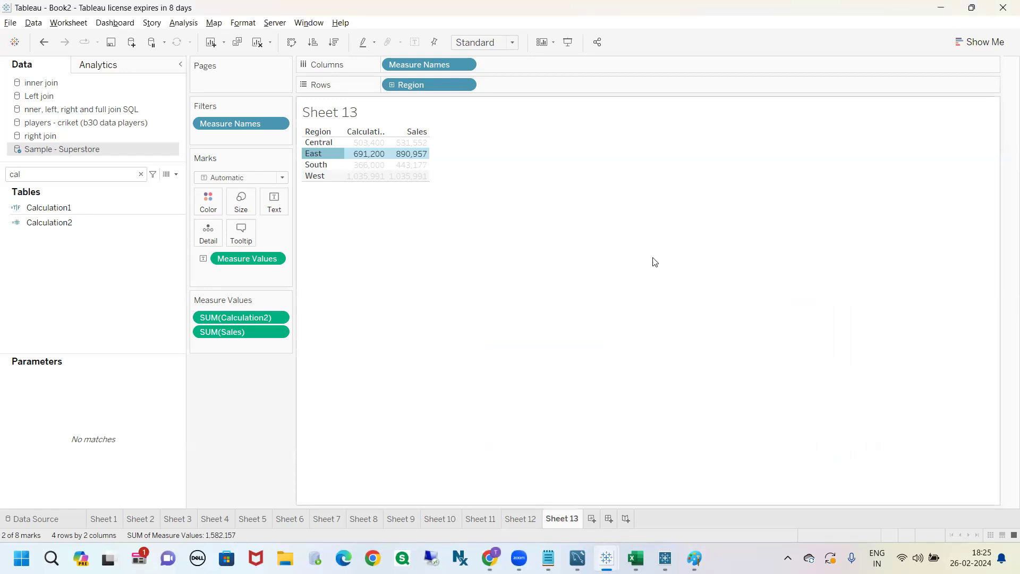
Step: Clear the East selection and duplicate Calculation2, finding it by searching the fields for "cal"
left_click(328, 152)
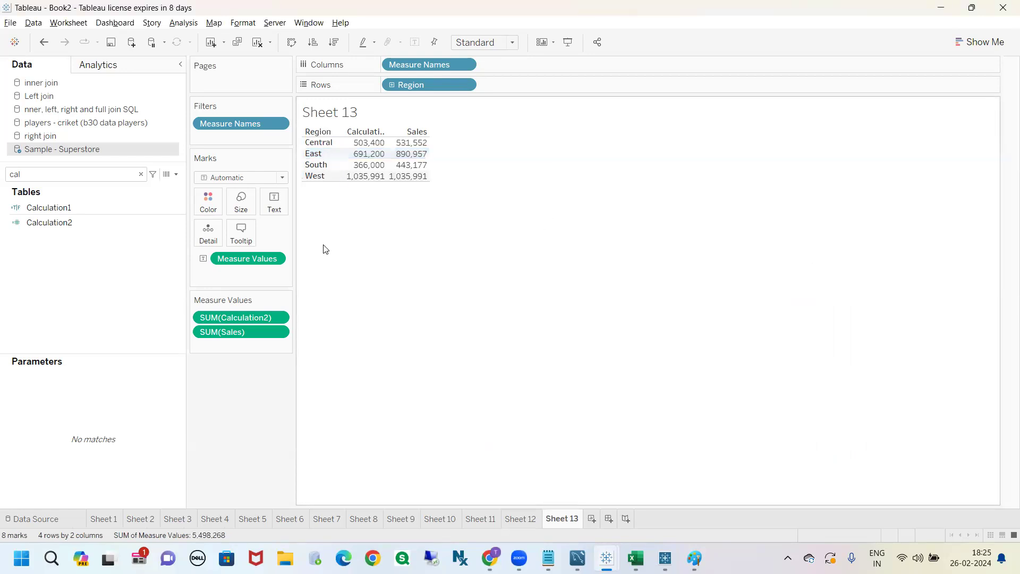
left_click(141, 174)
mouse_move(358, 154)
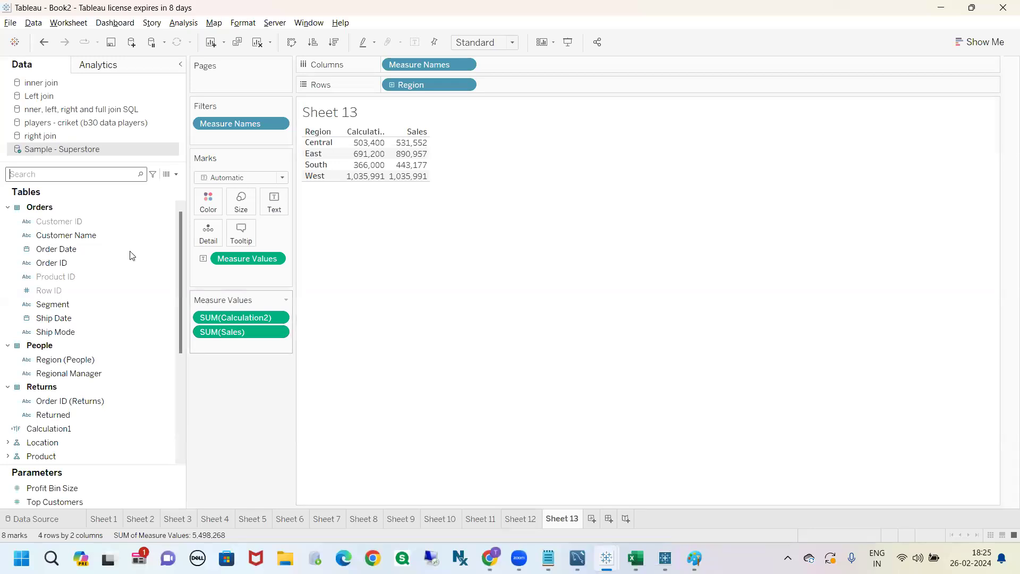
type("cal")
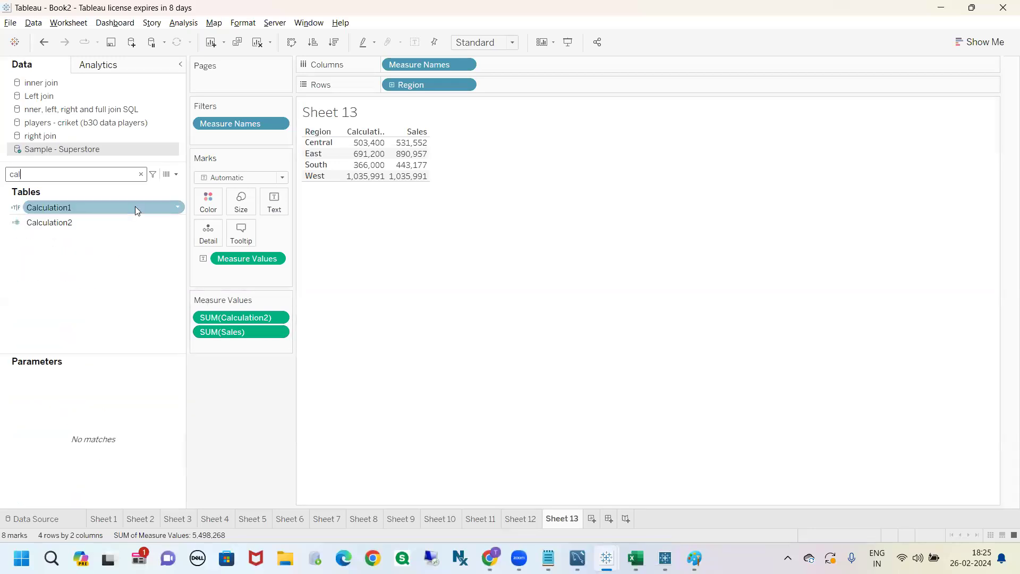
left_click(177, 221)
right_click(177, 222)
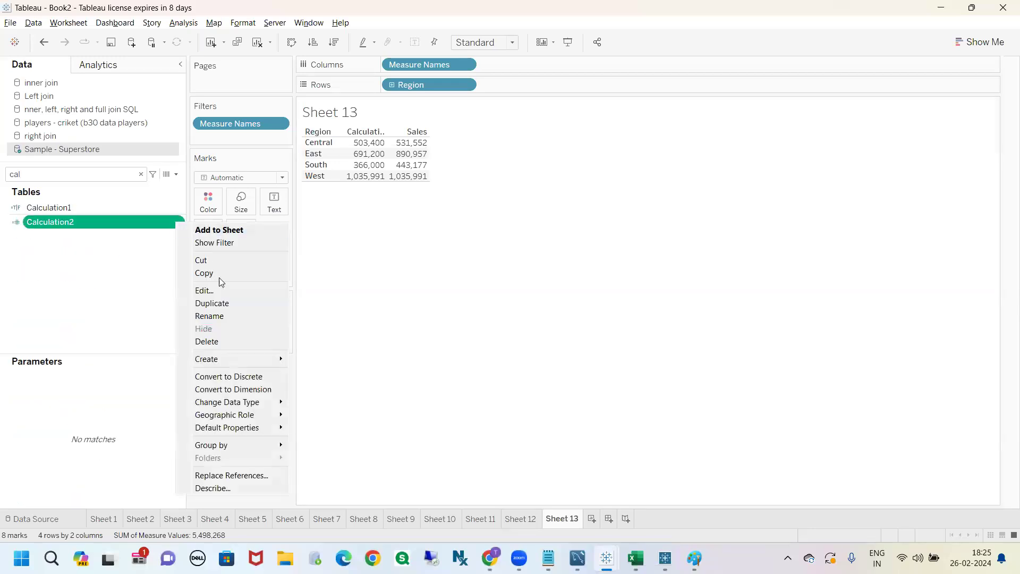
left_click(221, 302)
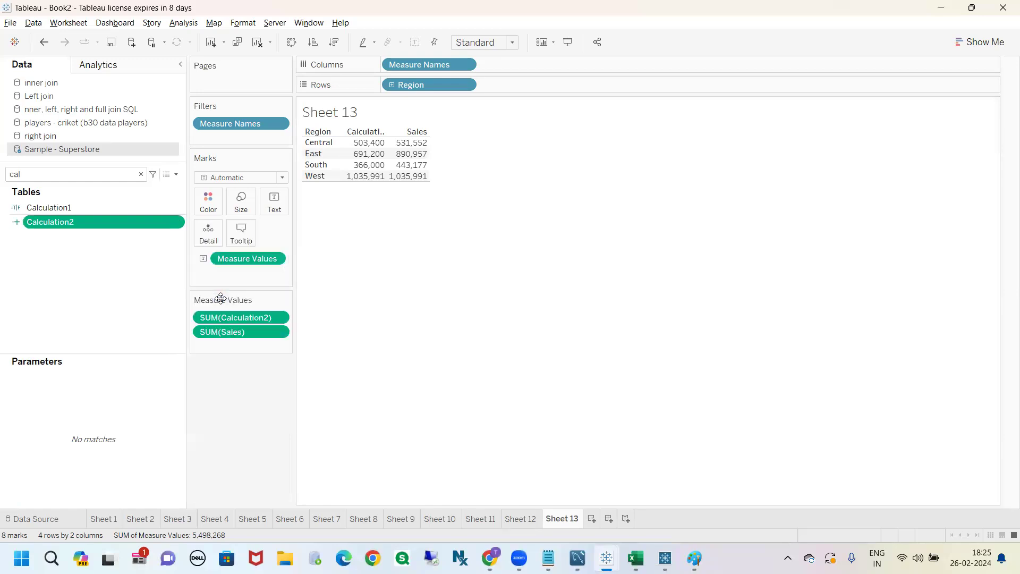
Step: Open the copy of Calculation2 for editing and change its name to Calculation3
left_click(178, 235)
left_click(203, 302)
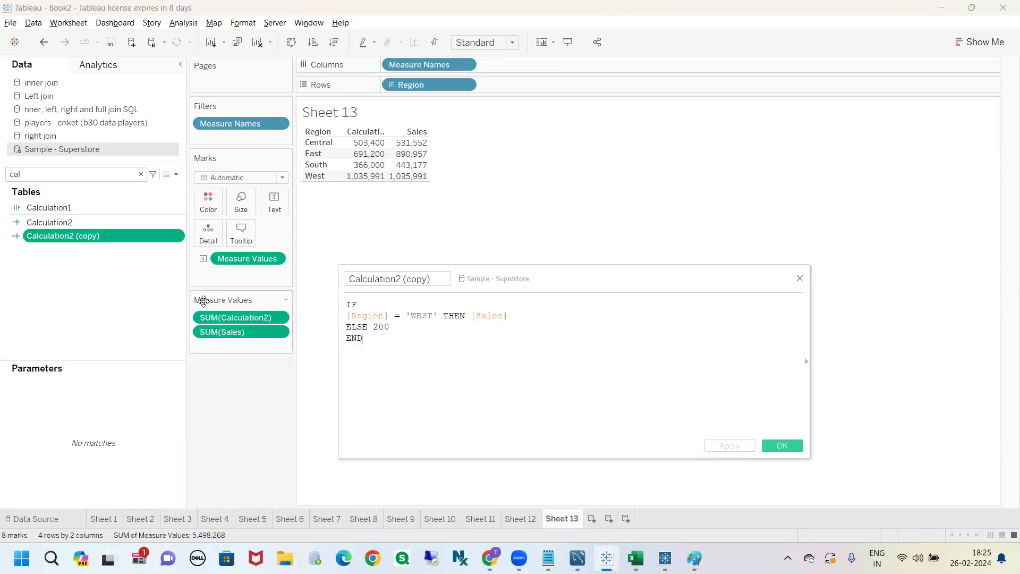
left_click_drag(435, 279, 394, 277)
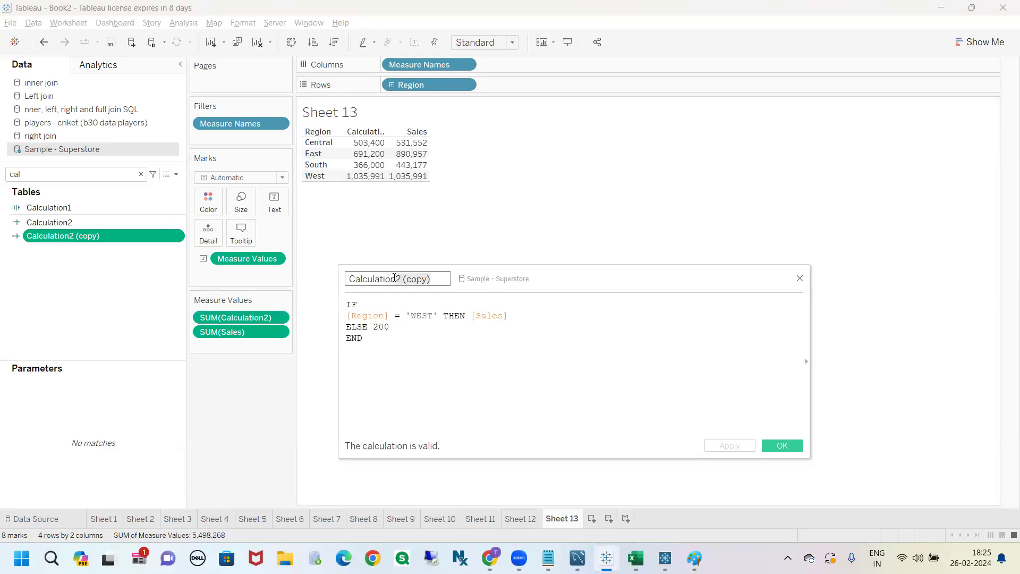
type("3")
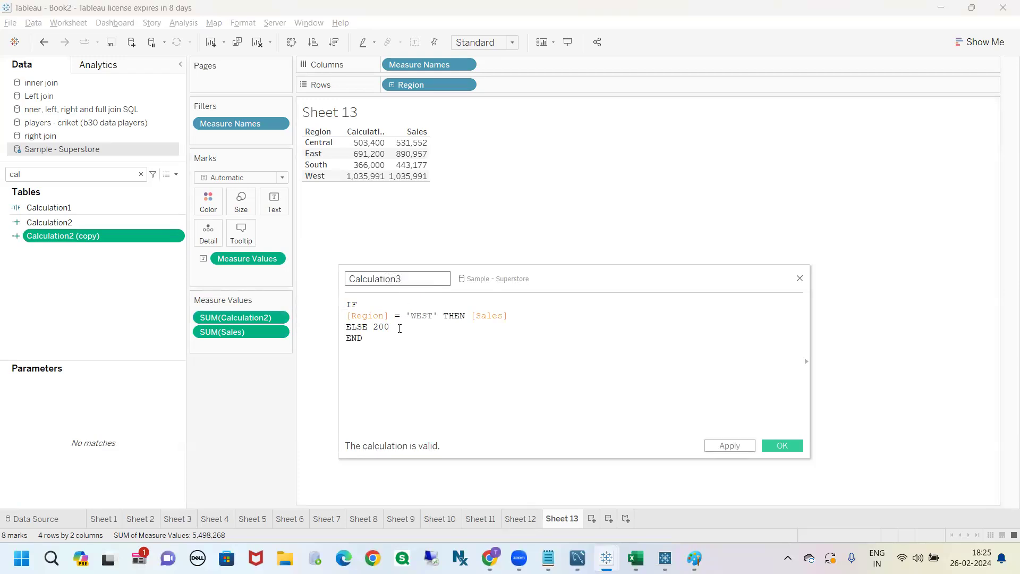
left_click_drag(438, 317, 346, 316)
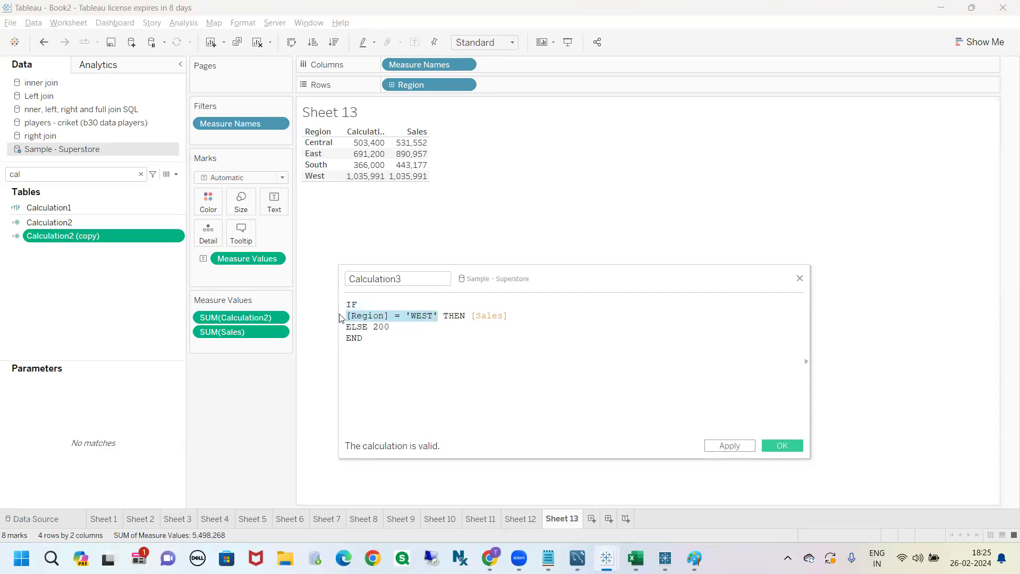
left_click(493, 319)
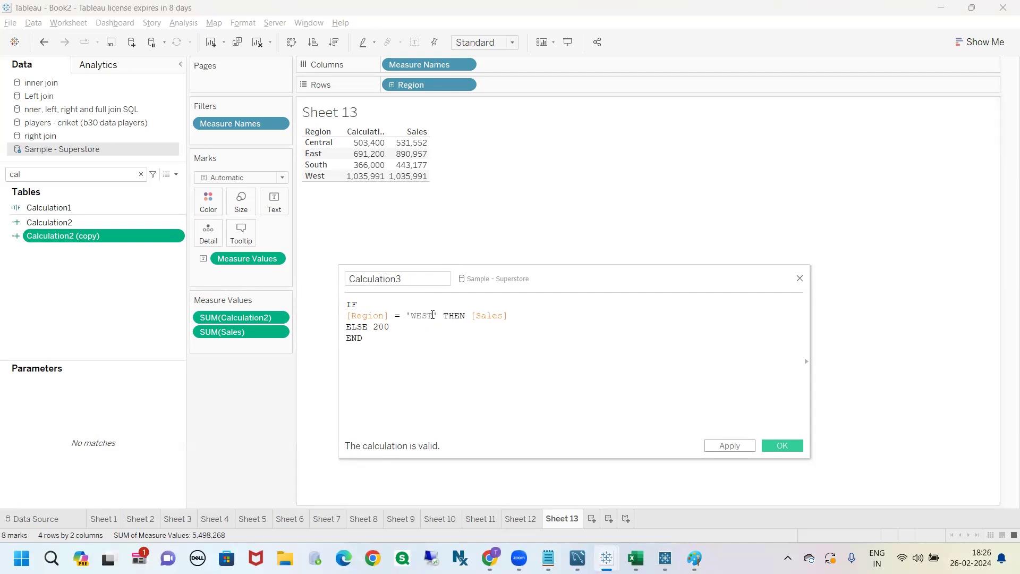
left_click_drag(438, 316, 379, 326)
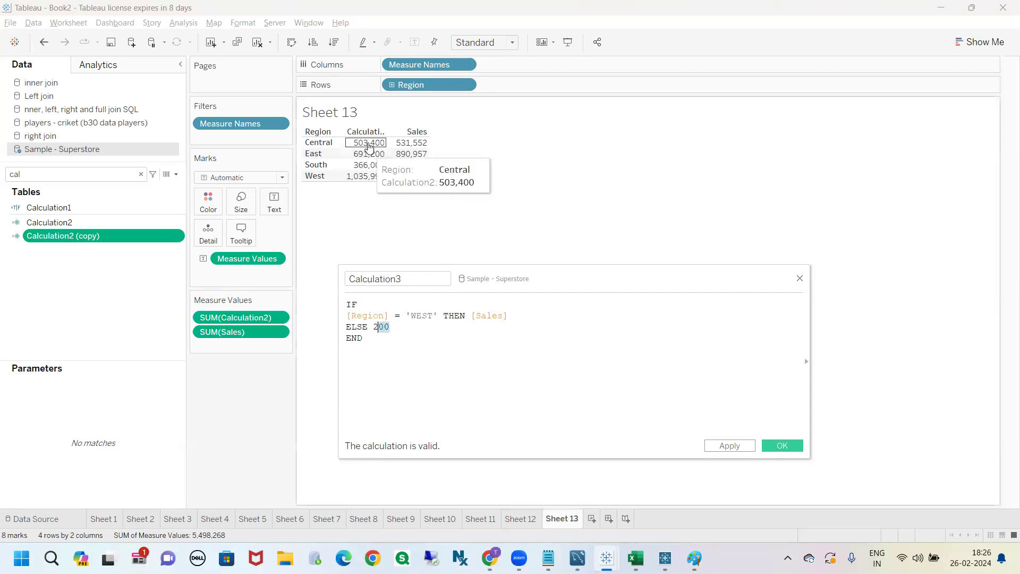
left_click(371, 347)
Step: Wrap [Sales] in the THEN branch of the copied calculation's formula in SUM()
left_click(474, 317)
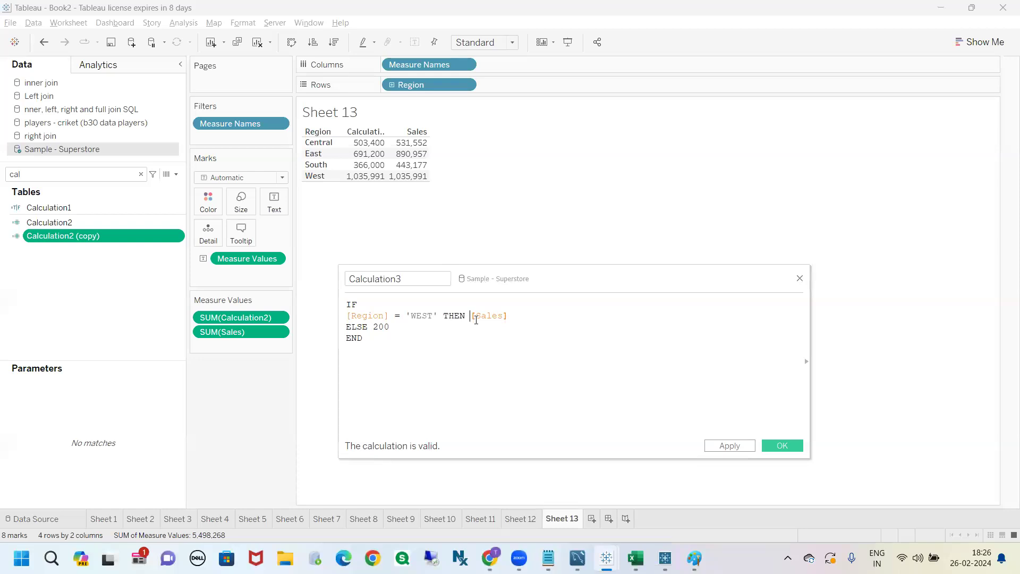
type("(")
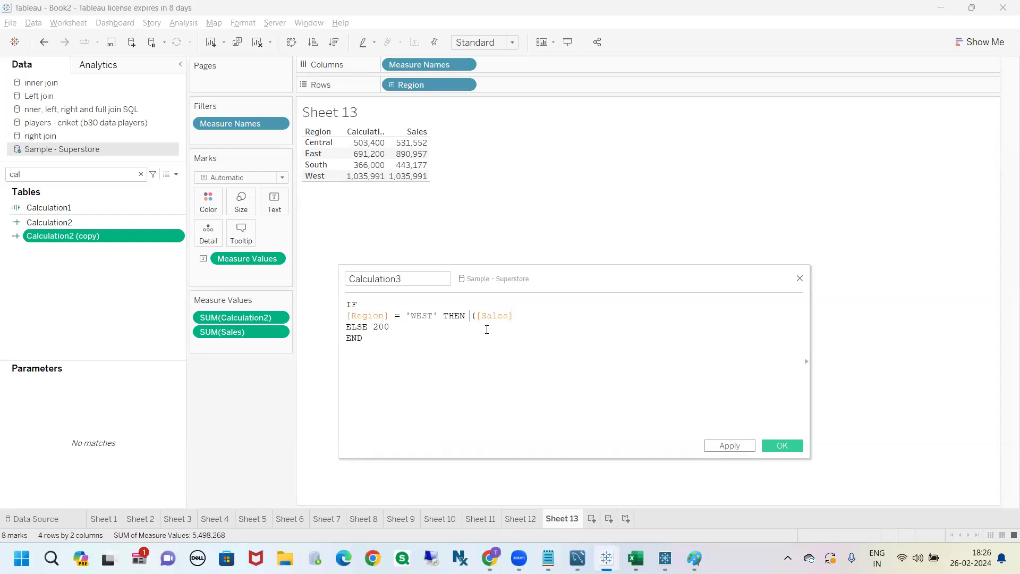
type("sum")
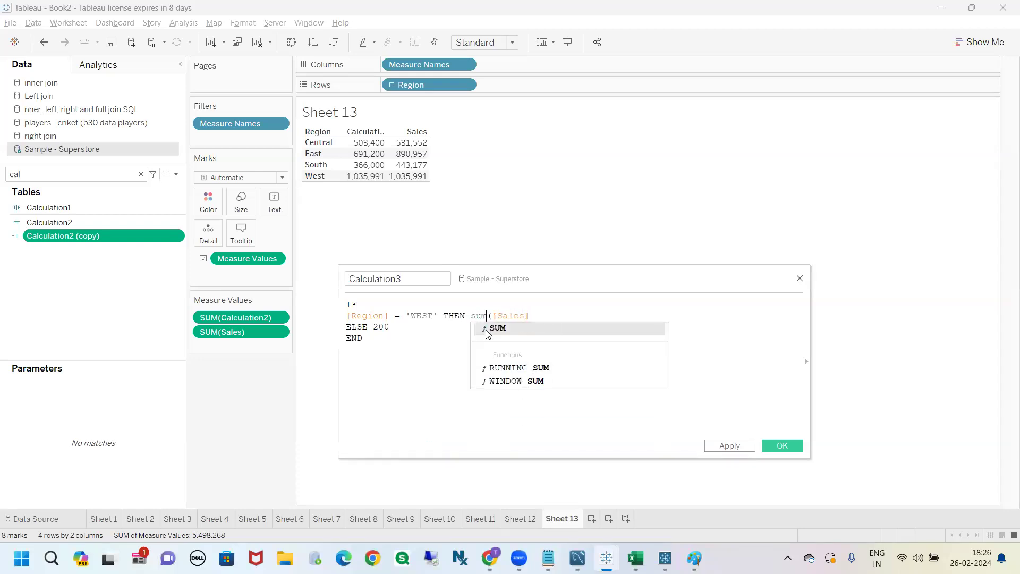
left_click(498, 328)
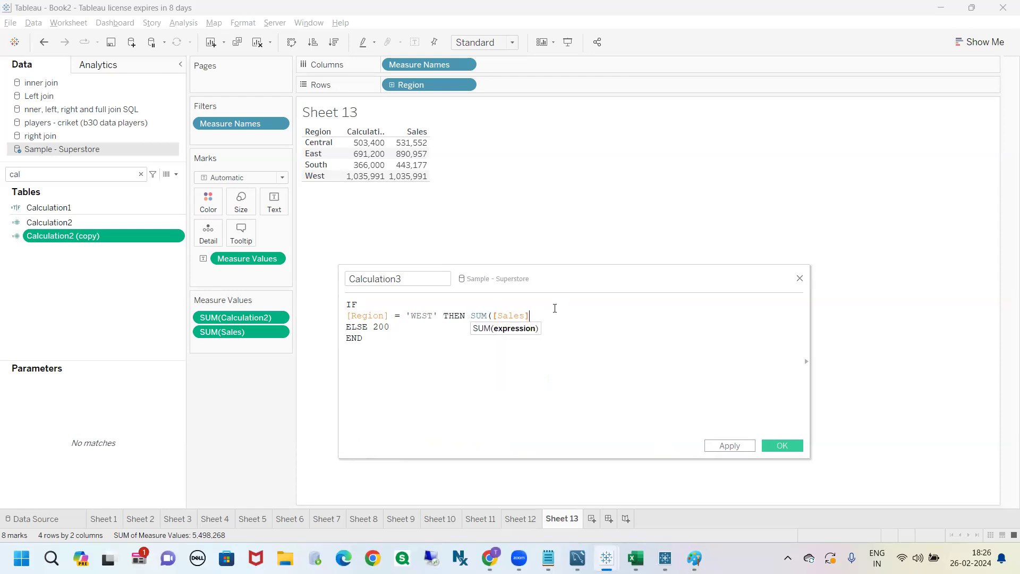
type(")")
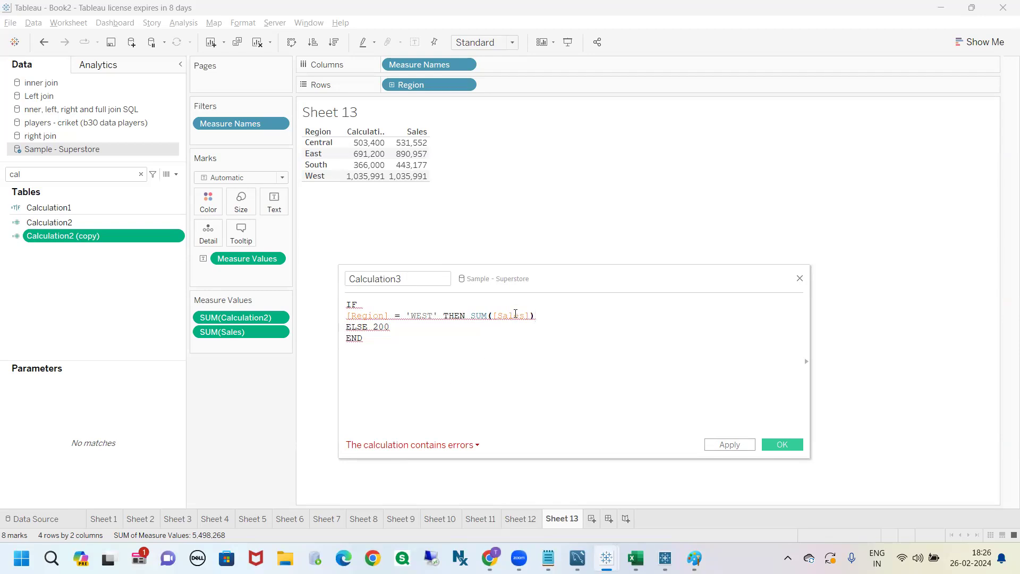
Step: View the error details of the Calculation3 formula and compare its THEN and ELSE results
mouse_move(479, 447)
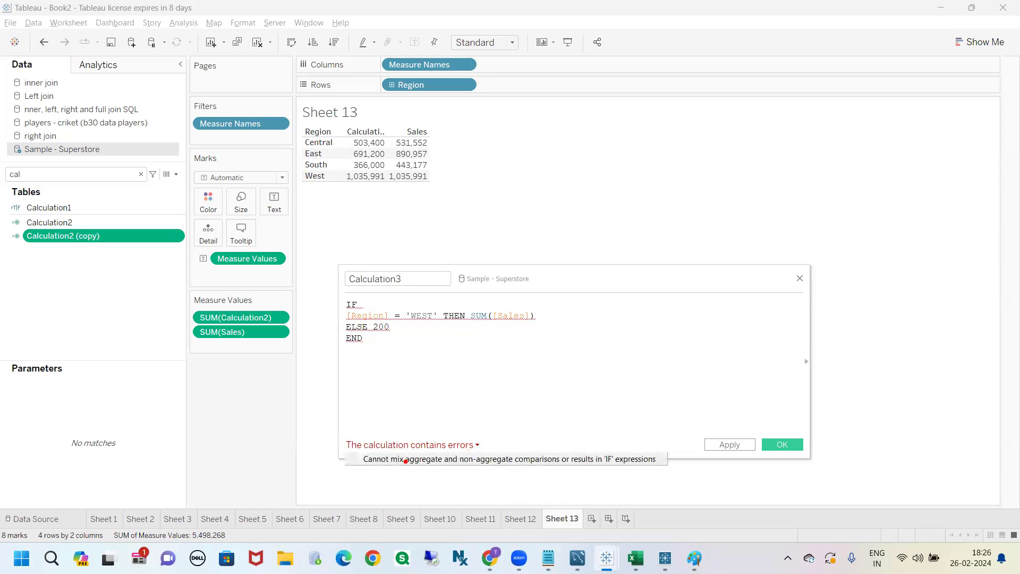
left_click_drag(382, 466, 552, 470)
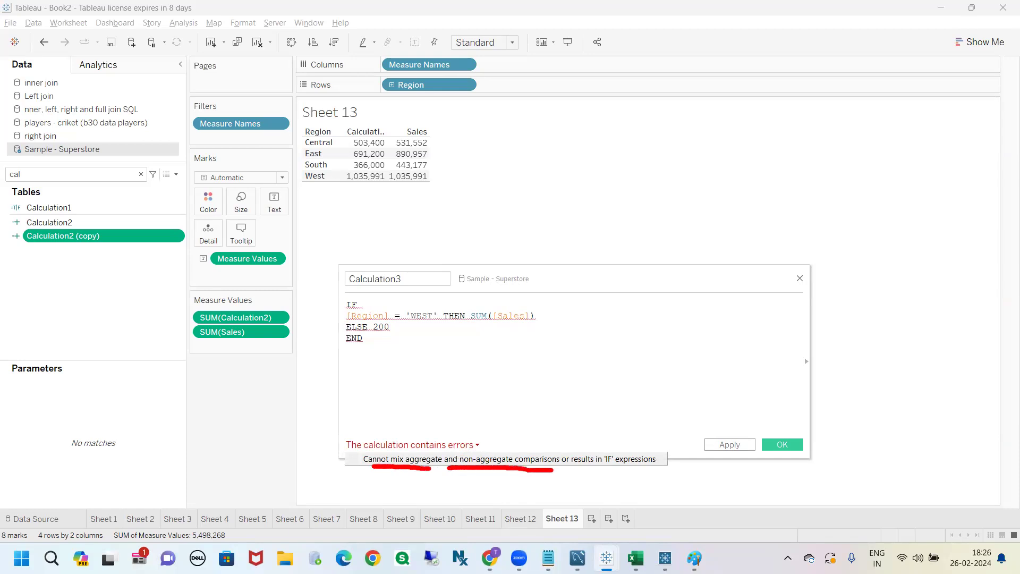
left_click_drag(536, 315, 585, 295)
mouse_move(485, 307)
left_mouse_down()
mouse_move(463, 325)
mouse_move(558, 321)
mouse_move(476, 293)
left_mouse_up()
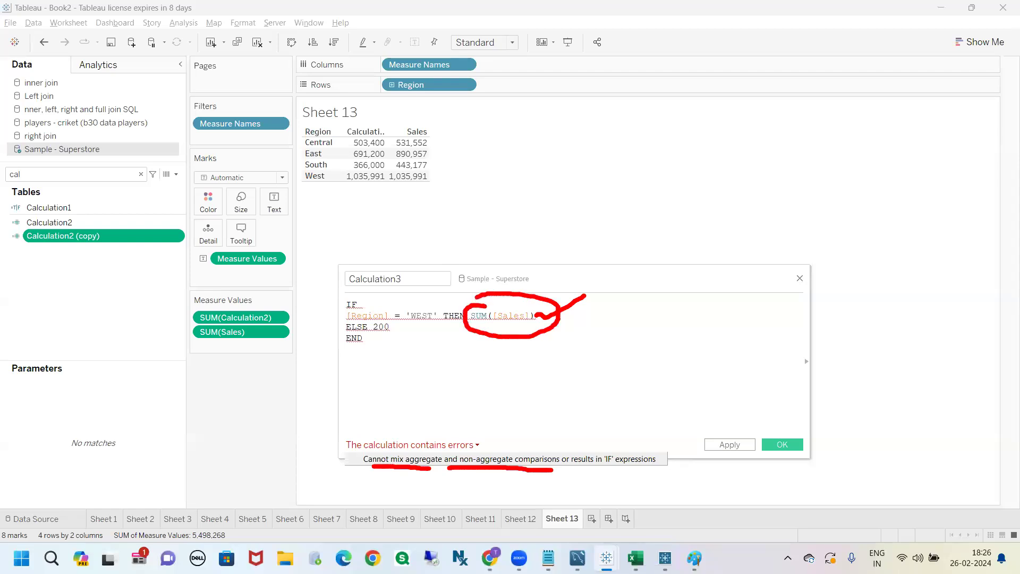
mouse_move(351, 332)
left_mouse_down()
mouse_move(399, 320)
mouse_move(370, 325)
left_mouse_up()
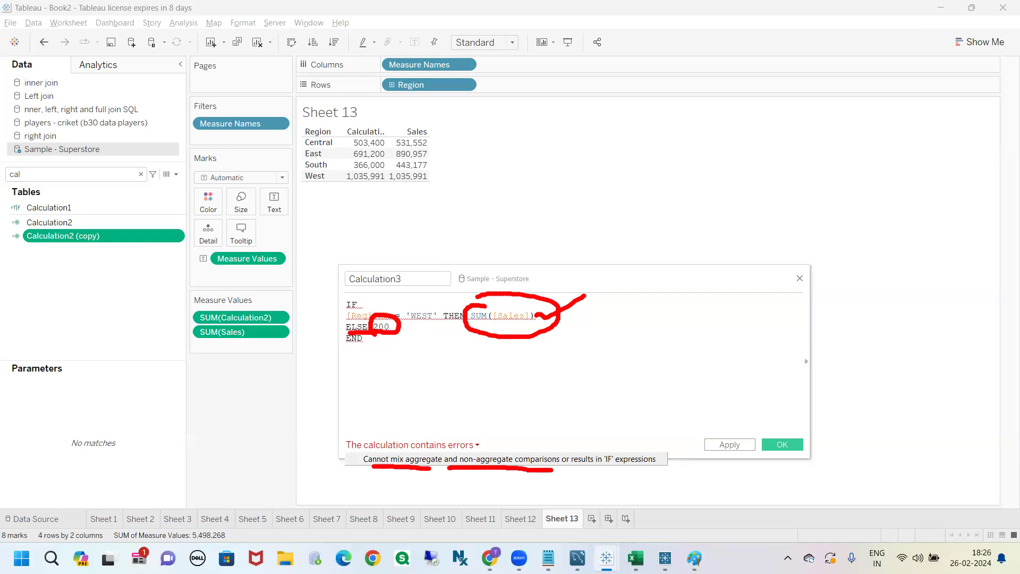
key("Escape")
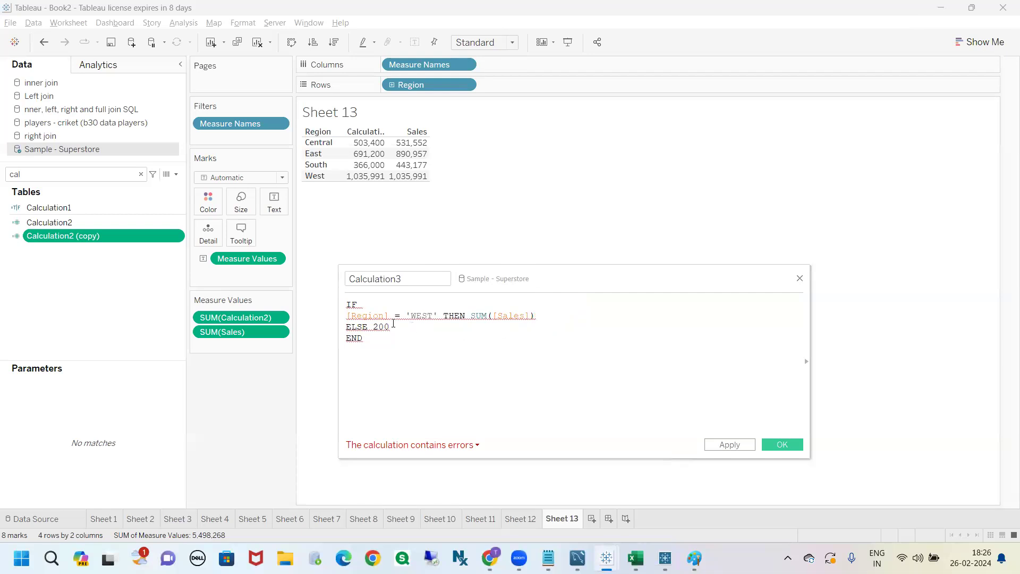
Step: Wrap [Region] in the IF condition of Calculation3 in ATTR() so the condition is aggregated too
left_click_drag(438, 316, 345, 317)
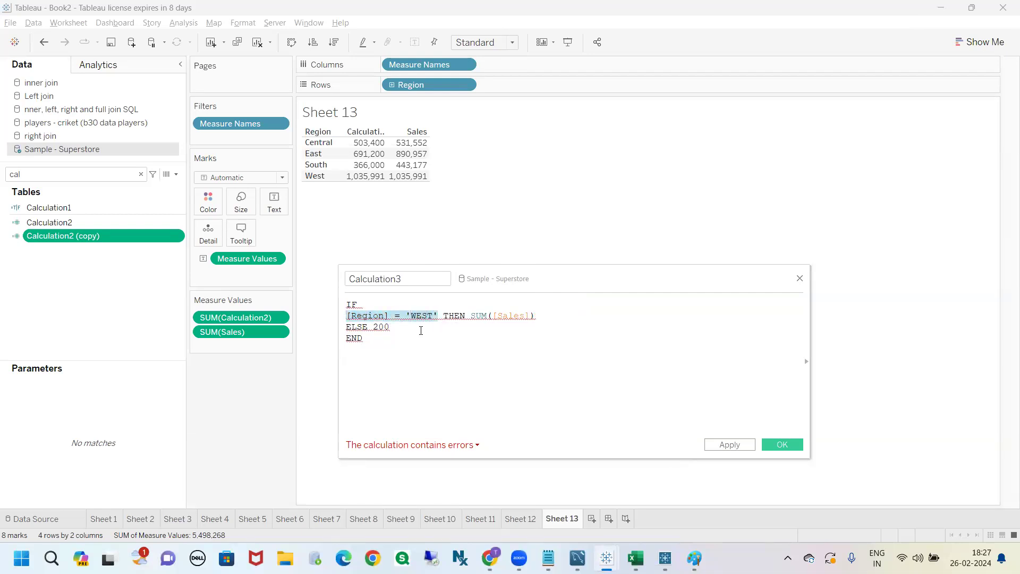
left_click(440, 317)
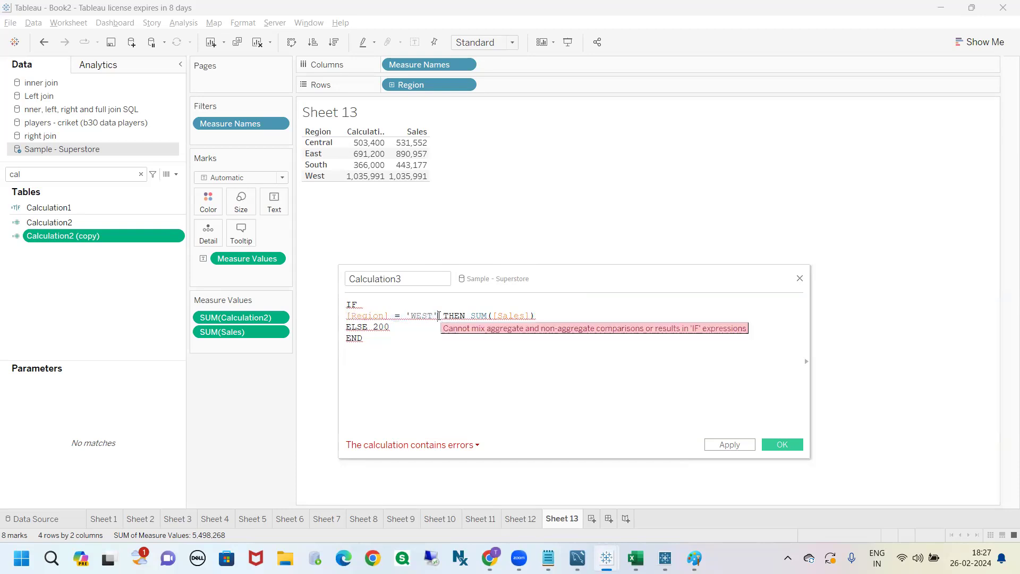
left_click(390, 315)
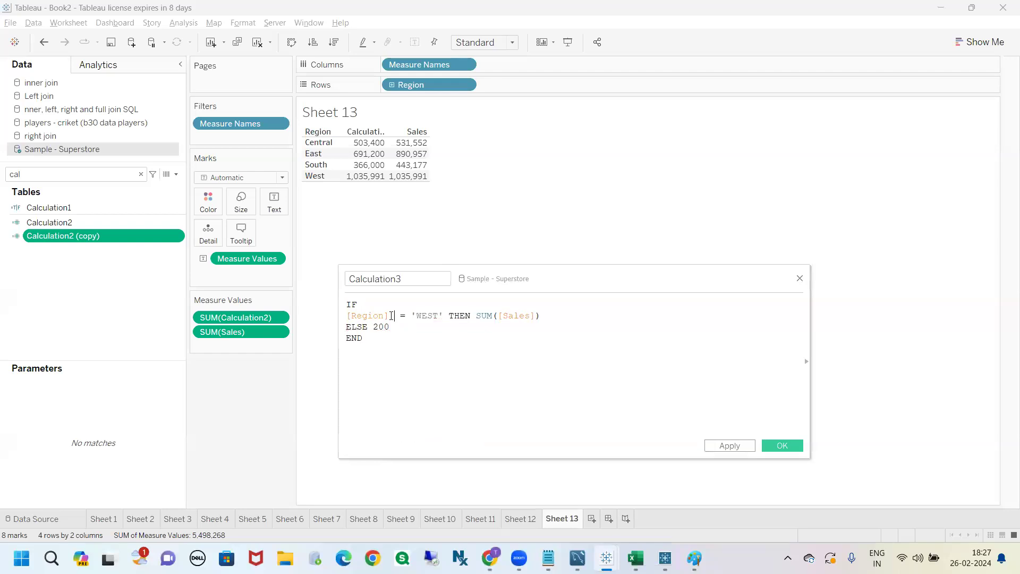
key("Left")
key("Left")
key("Left")
key("Left")
key("Left")
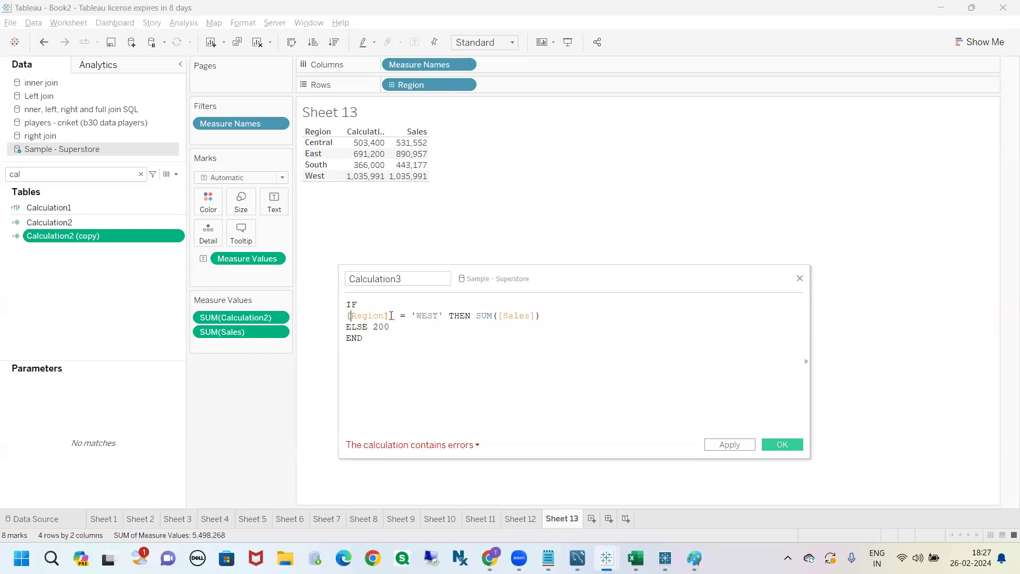
type("(")
key("Left")
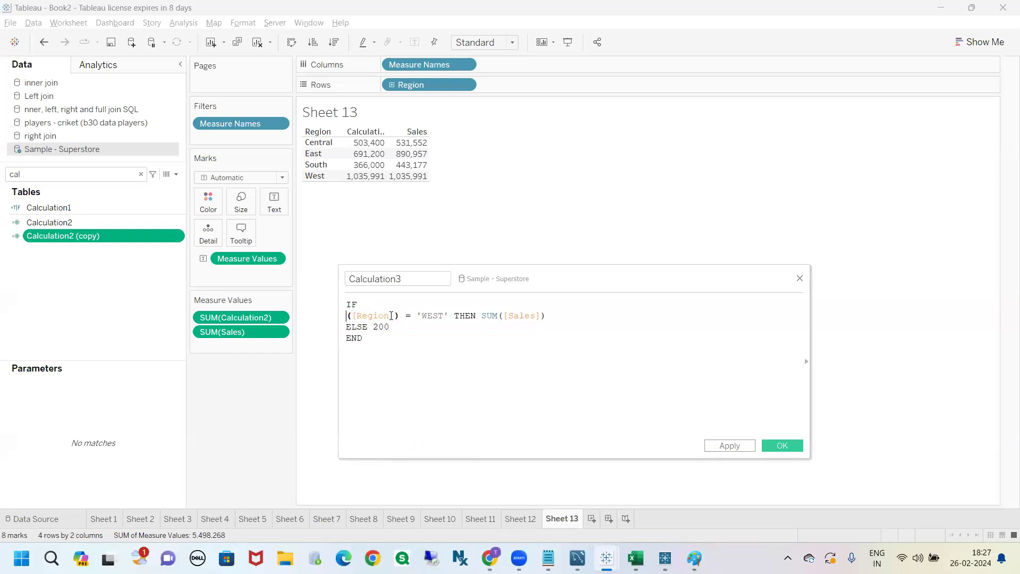
type("att")
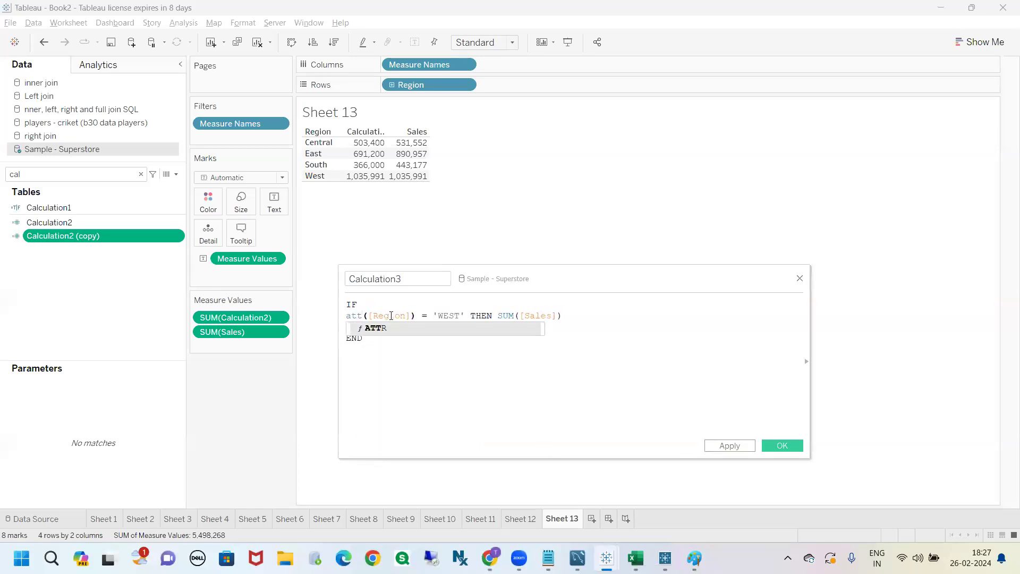
key("Return")
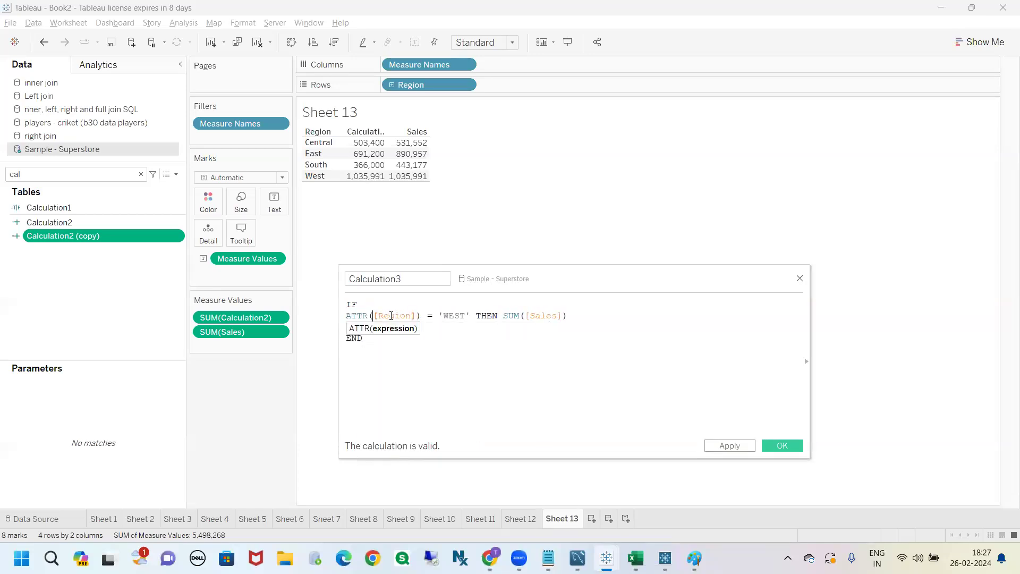
mouse_move(387, 432)
left_mouse_down()
mouse_move(340, 454)
mouse_move(372, 432)
left_mouse_up()
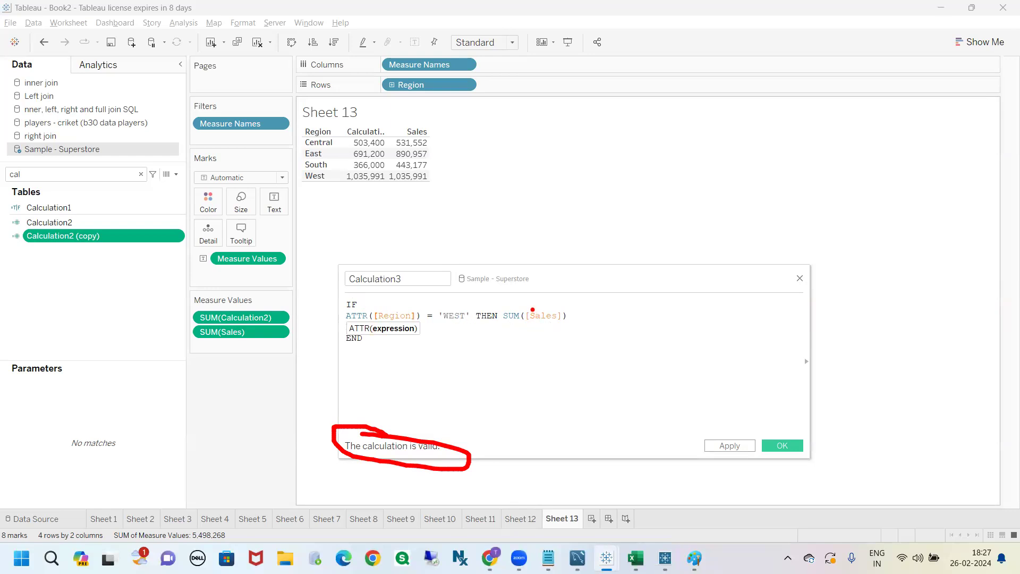
left_click_drag(531, 313, 587, 293)
left_click_drag(380, 304, 441, 289)
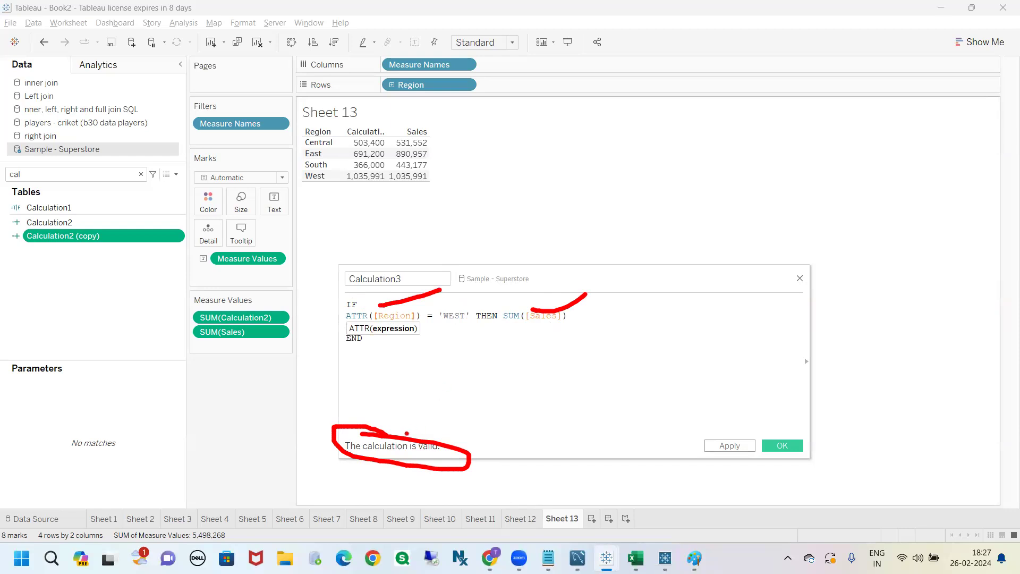
left_click_drag(407, 433, 481, 423)
key("Escape")
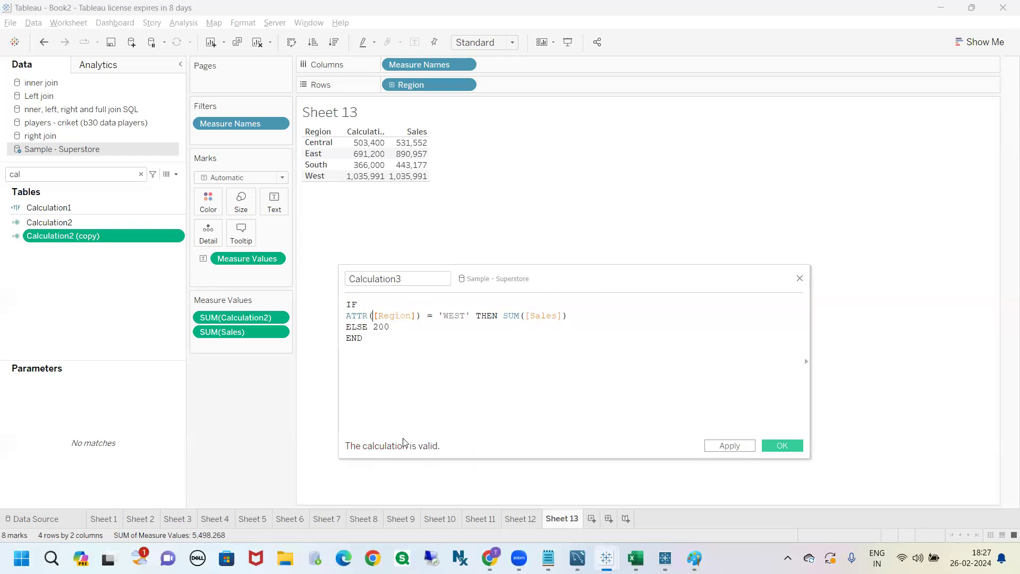
Step: Try the formula without SUM before ([Sales]) in the THEN branch and view the calculation's error details
double_click(364, 315)
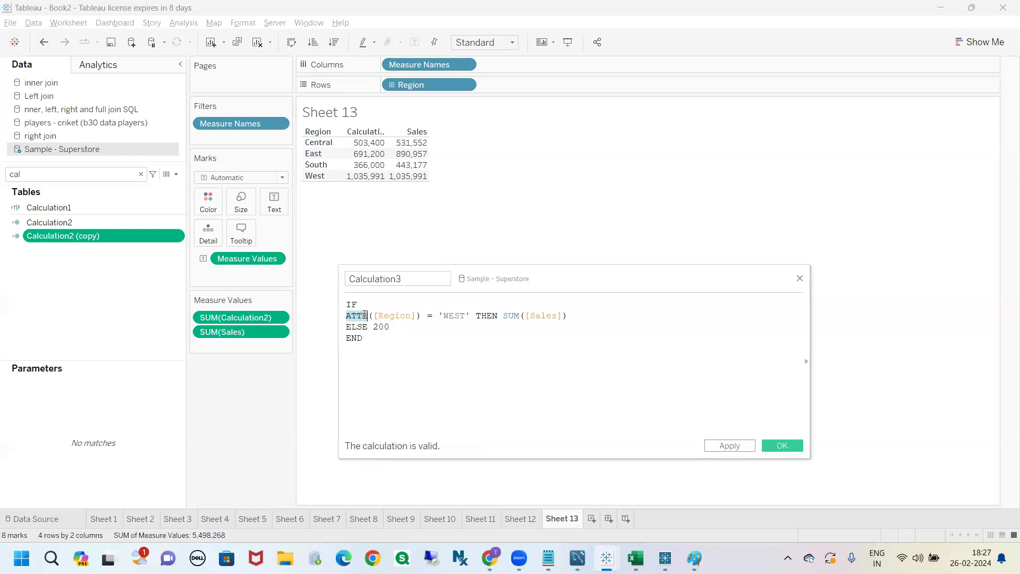
double_click(513, 315)
key("BackSpace")
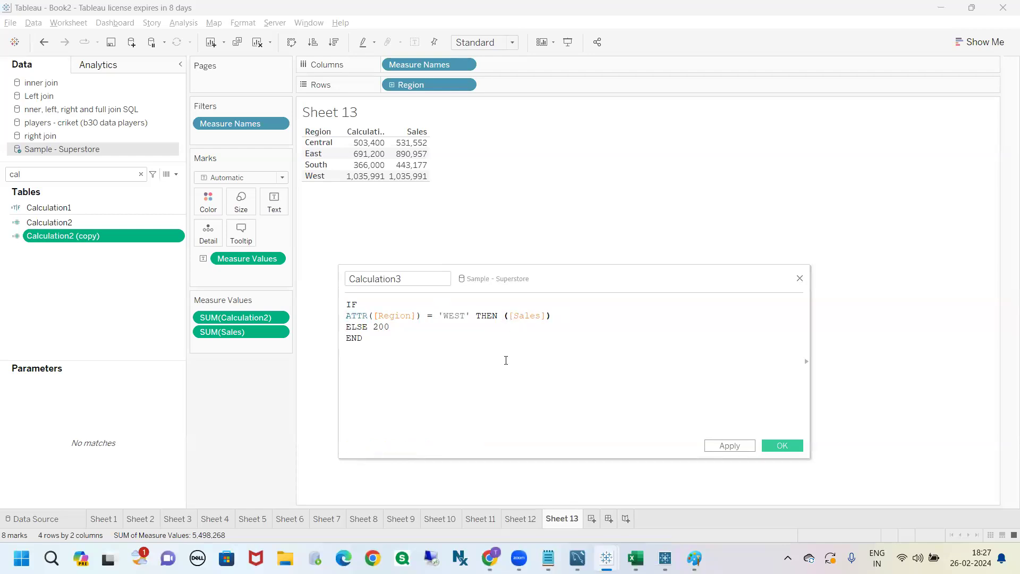
left_click(474, 444)
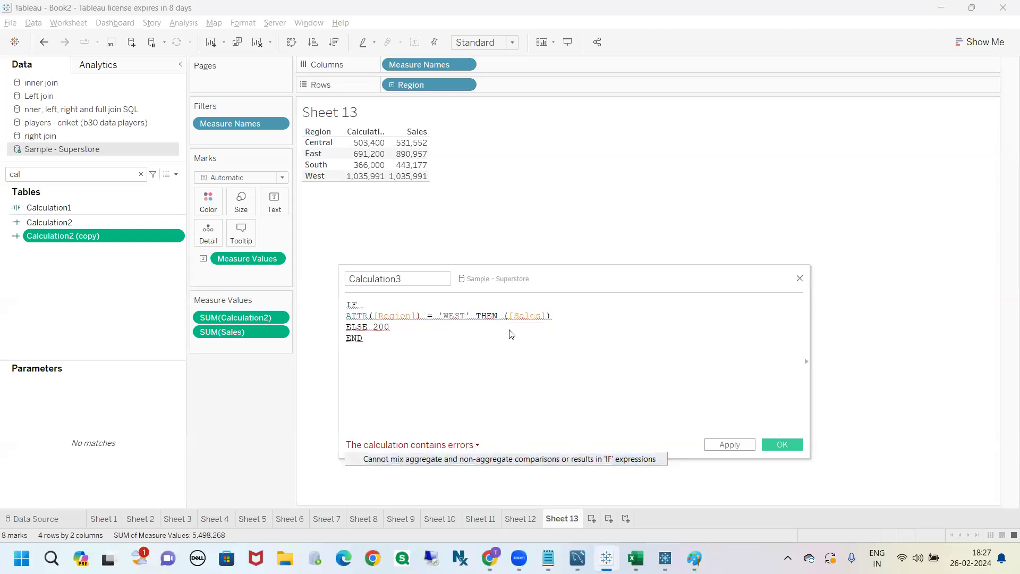
Step: Put the SUM function back in front of ([Sales]) in the THEN branch
left_click(504, 316)
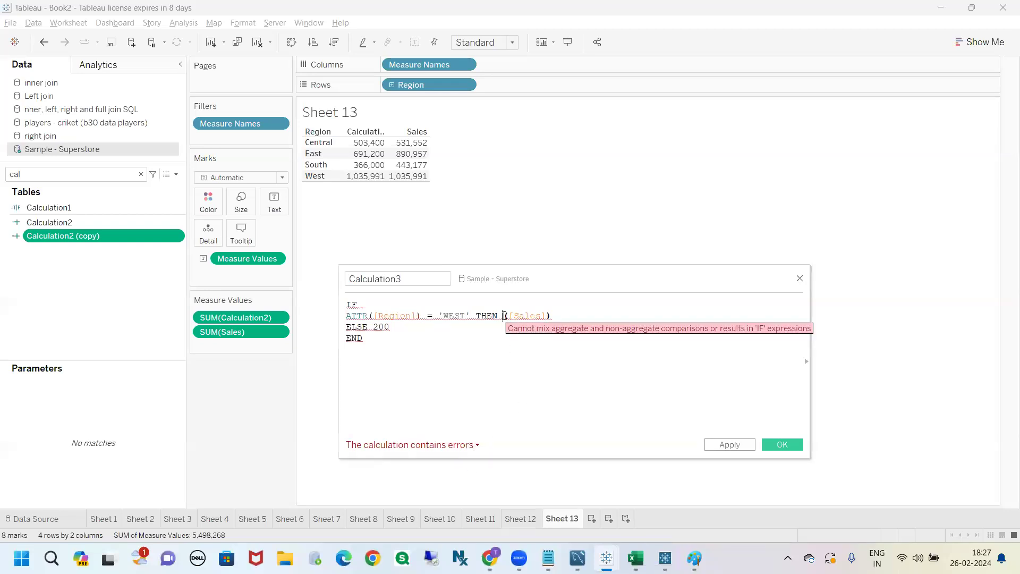
type("sum")
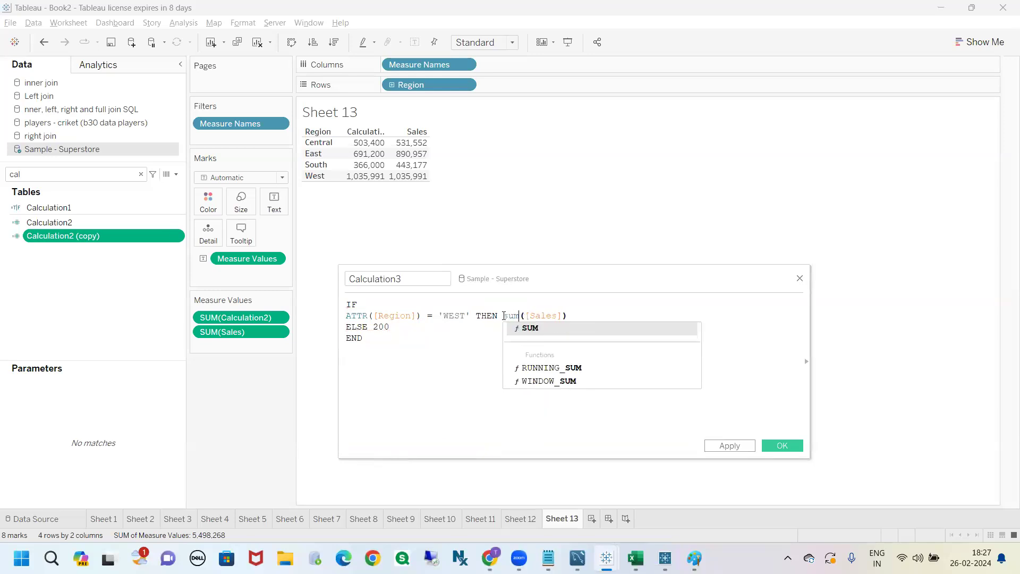
key("Return")
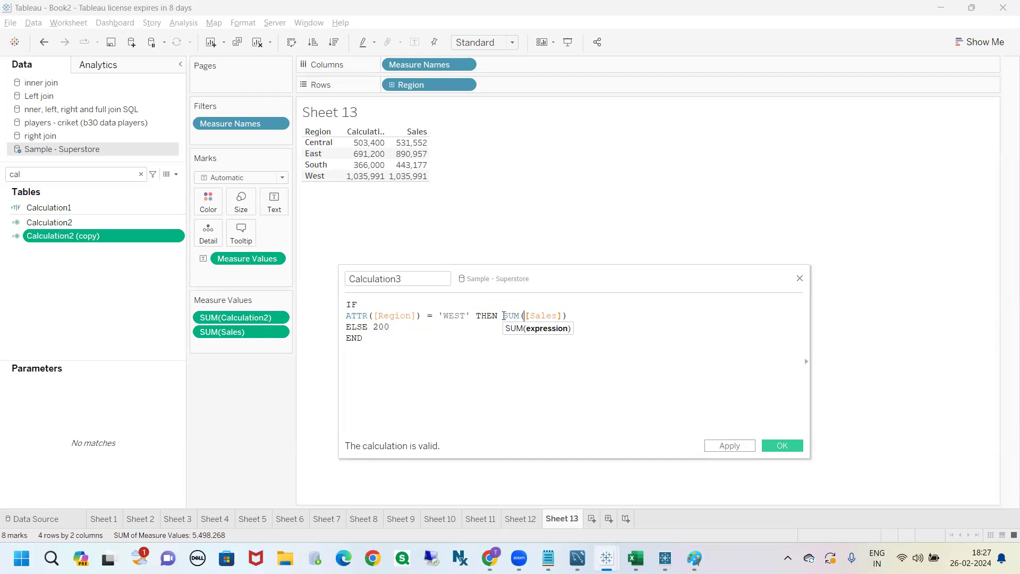
Step: Apply the Calculation3 formula and add the field to the Sheet 13 table as another measure
left_click(713, 448)
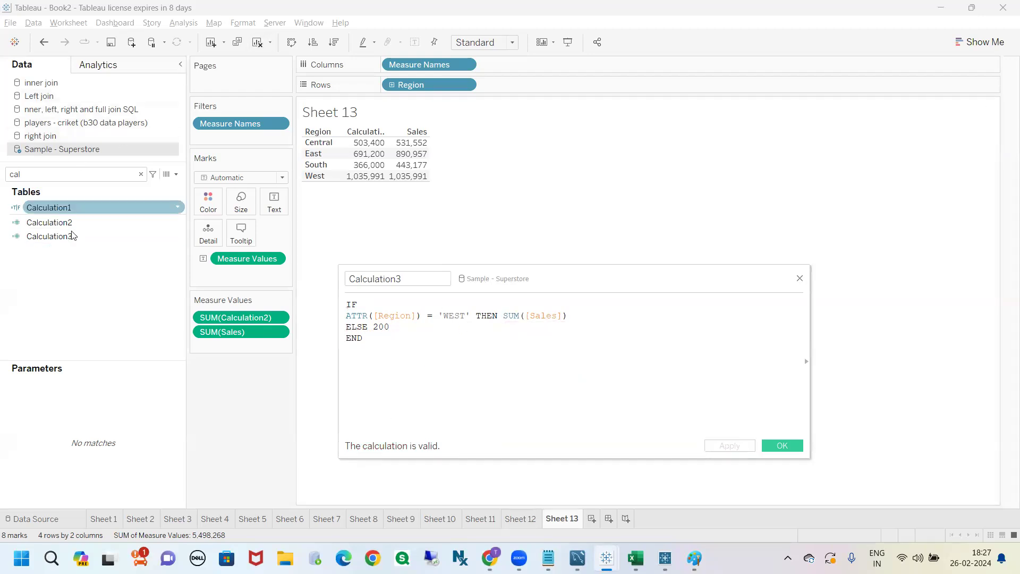
double_click(55, 237)
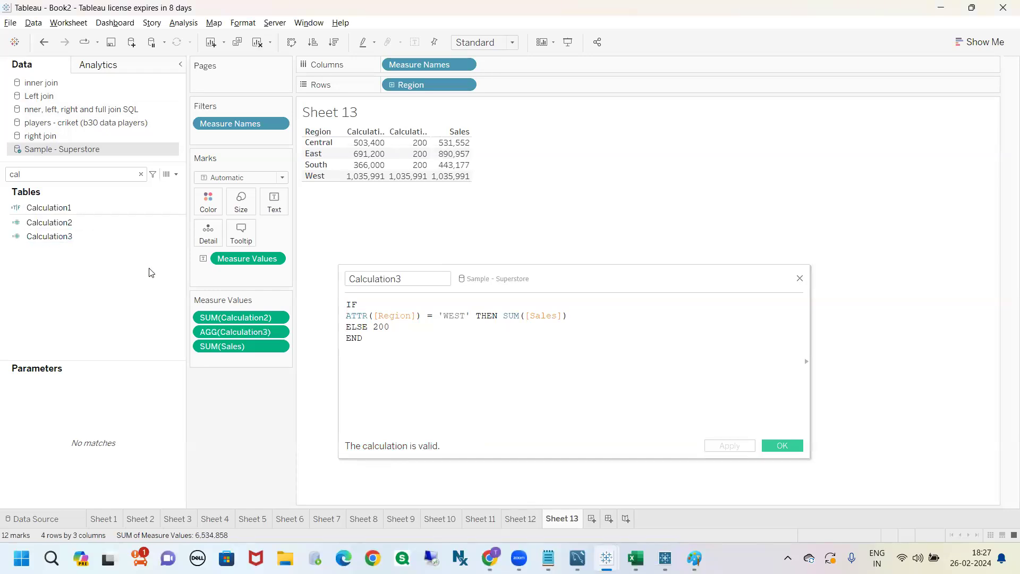
Step: Compare the Calculation3 column with the Calculation2 and Sales columns for each region against the IF/ELSE formula
mouse_move(350, 306)
left_mouse_down()
mouse_move(338, 330)
mouse_move(557, 385)
mouse_move(420, 281)
mouse_move(332, 295)
mouse_move(328, 312)
left_mouse_up()
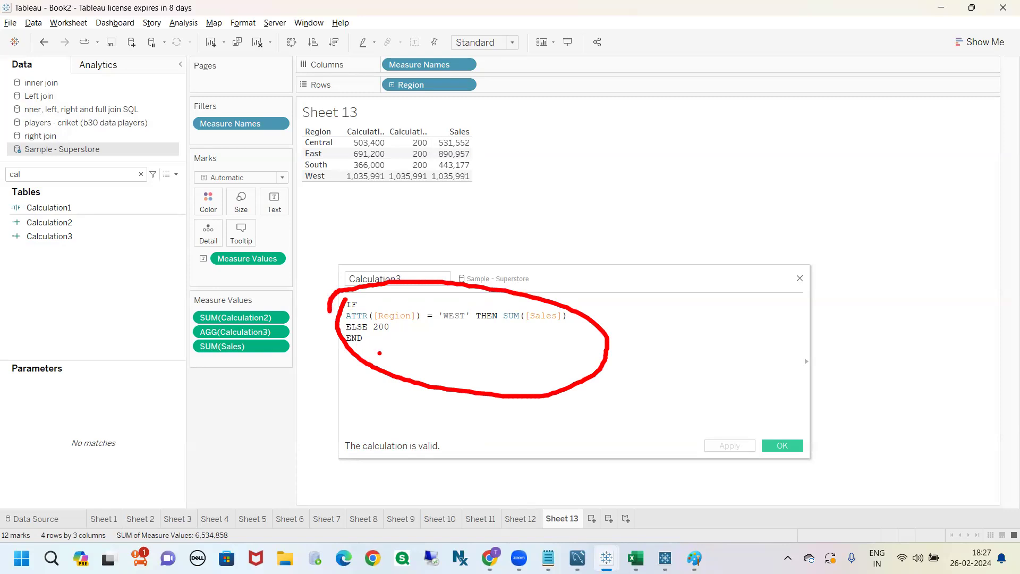
left_click_drag(506, 326, 560, 324)
left_click_drag(421, 325, 477, 325)
mouse_move(303, 134)
left_mouse_down()
mouse_move(289, 151)
mouse_move(300, 165)
left_mouse_up()
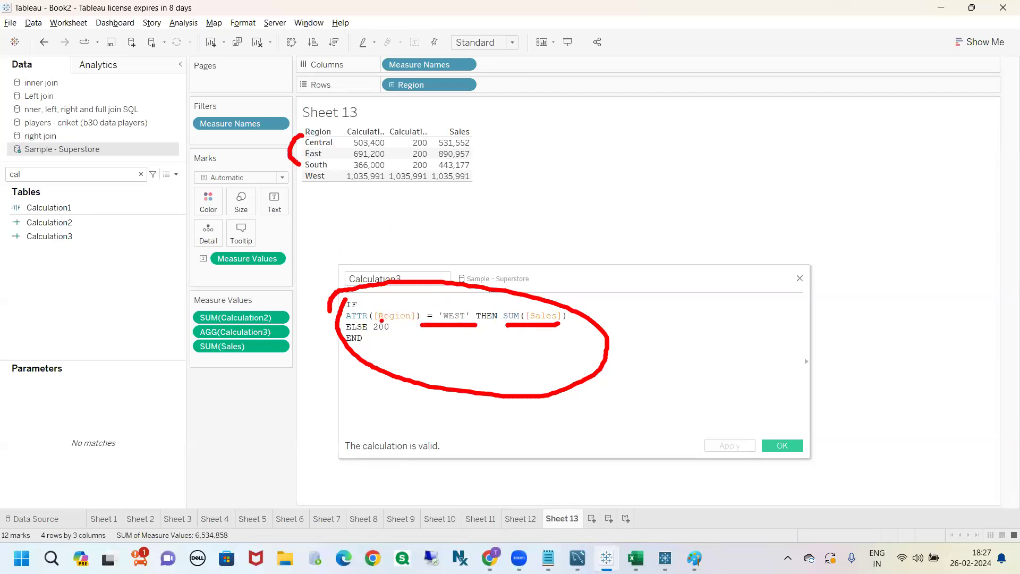
mouse_move(382, 320)
left_mouse_down()
mouse_move(333, 316)
mouse_move(381, 334)
mouse_move(427, 285)
mouse_move(444, 146)
mouse_move(390, 136)
mouse_move(429, 157)
mouse_move(428, 133)
left_mouse_up()
mouse_move(430, 295)
left_mouse_down()
mouse_move(379, 286)
mouse_move(345, 367)
mouse_move(587, 350)
mouse_move(371, 290)
left_mouse_up()
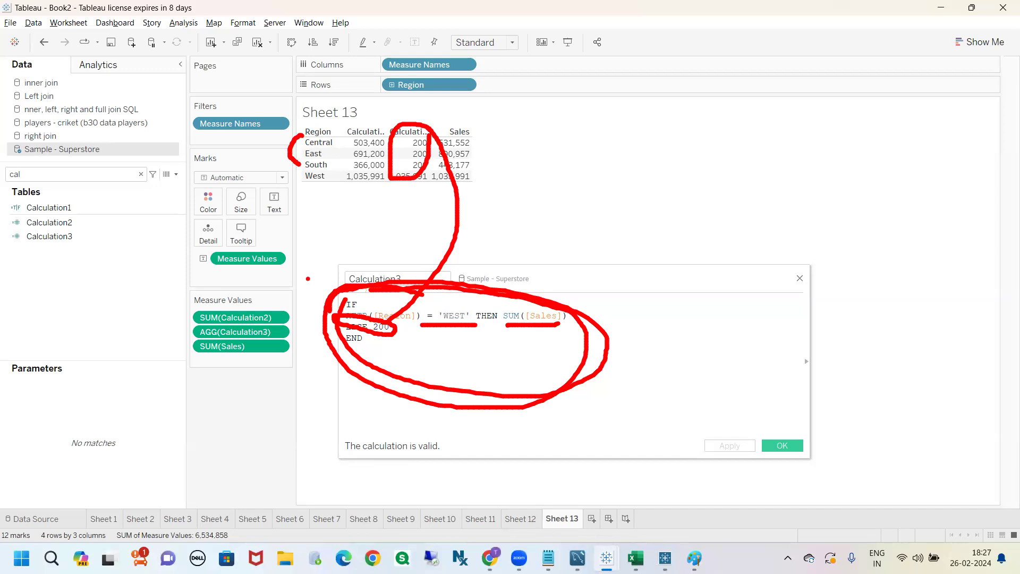
mouse_move(490, 158)
left_mouse_down()
mouse_move(454, 119)
mouse_move(272, 101)
mouse_move(324, 213)
mouse_move(487, 211)
mouse_move(490, 147)
left_mouse_up()
mouse_move(293, 204)
left_mouse_down()
mouse_move(218, 245)
mouse_move(182, 304)
mouse_move(208, 364)
mouse_move(192, 306)
left_mouse_up()
mouse_move(368, 295)
left_mouse_down()
mouse_move(334, 296)
mouse_move(521, 425)
mouse_move(579, 316)
mouse_move(485, 293)
mouse_move(353, 293)
mouse_move(350, 303)
left_mouse_up()
mouse_move(561, 339)
left_mouse_down()
mouse_move(615, 318)
mouse_move(595, 237)
mouse_move(519, 178)
mouse_move(425, 118)
mouse_move(284, 136)
mouse_move(360, 223)
mouse_move(514, 213)
left_mouse_up()
key("Escape")
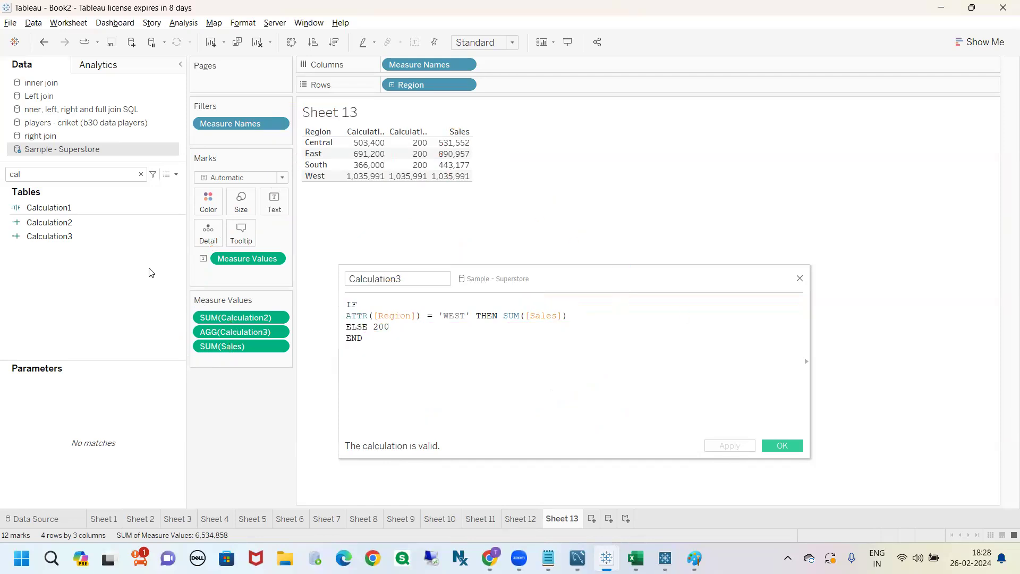
Step: Review the complete Calculation3 IF/ELSE formula and accept it to close the calculation editor
key("ctrl+a")
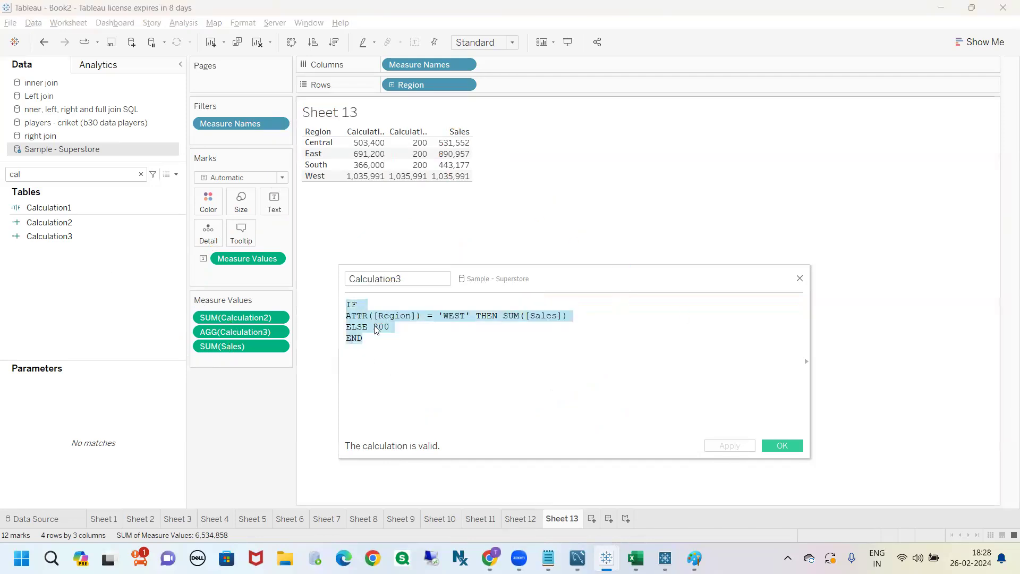
left_click(389, 340)
key("ctrl+a")
left_click(368, 336)
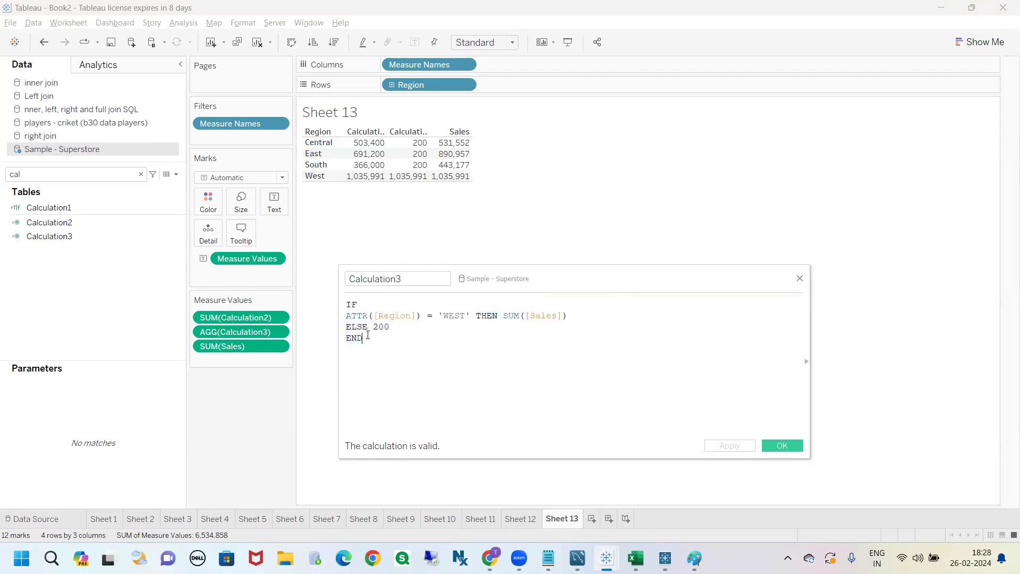
left_click(783, 446)
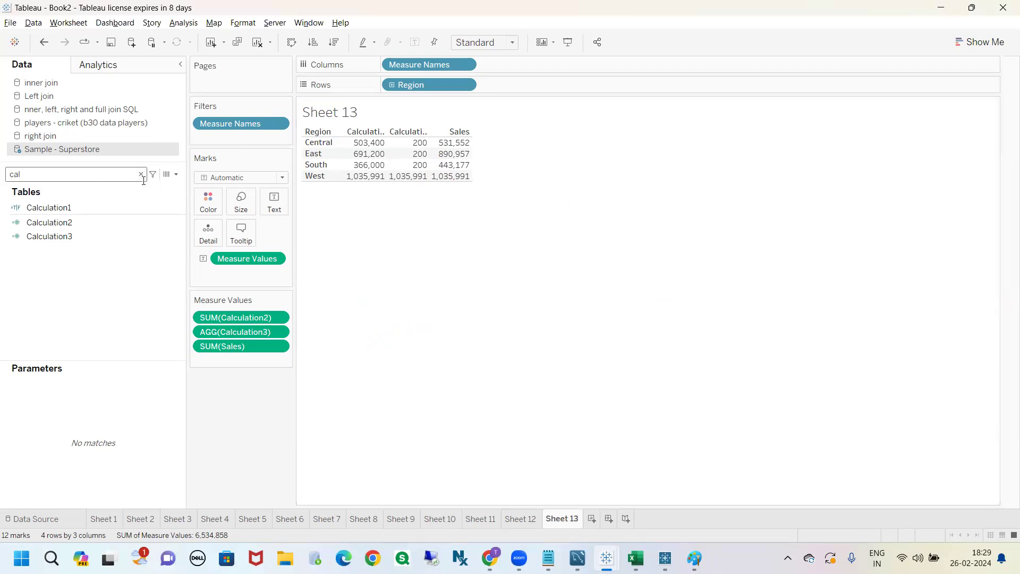
Step: Reopen the Calculation3 formula for editing and examine the ATTR function wrapped around [Region]
left_click(173, 240)
right_click(174, 240)
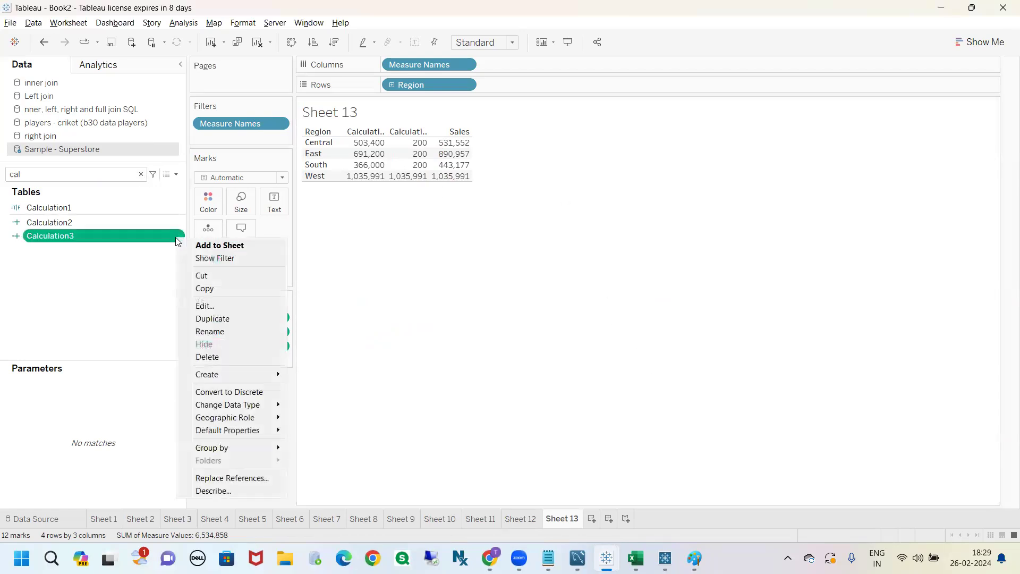
left_click(206, 306)
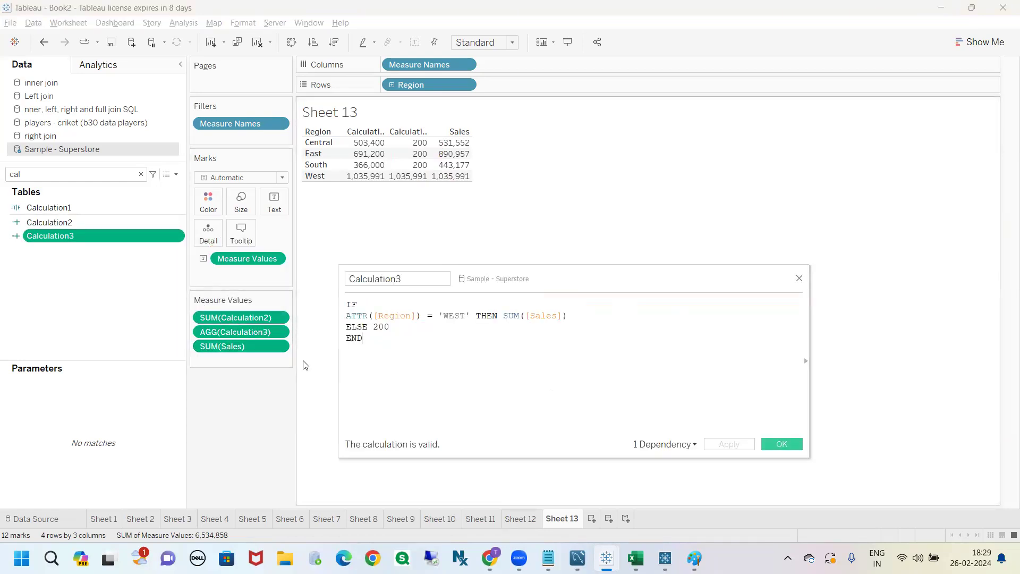
double_click(350, 315)
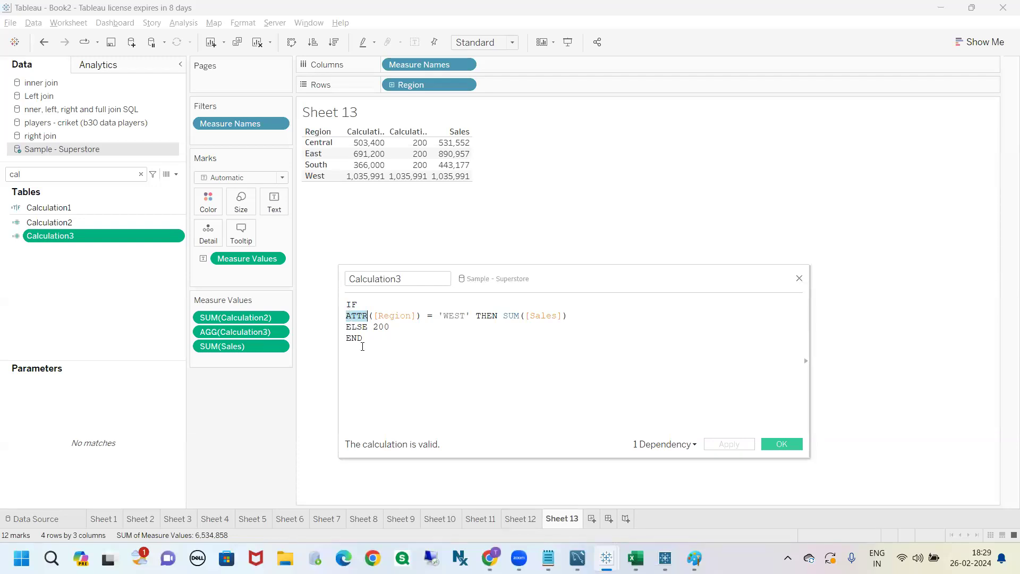
left_click_drag(362, 340, 343, 316)
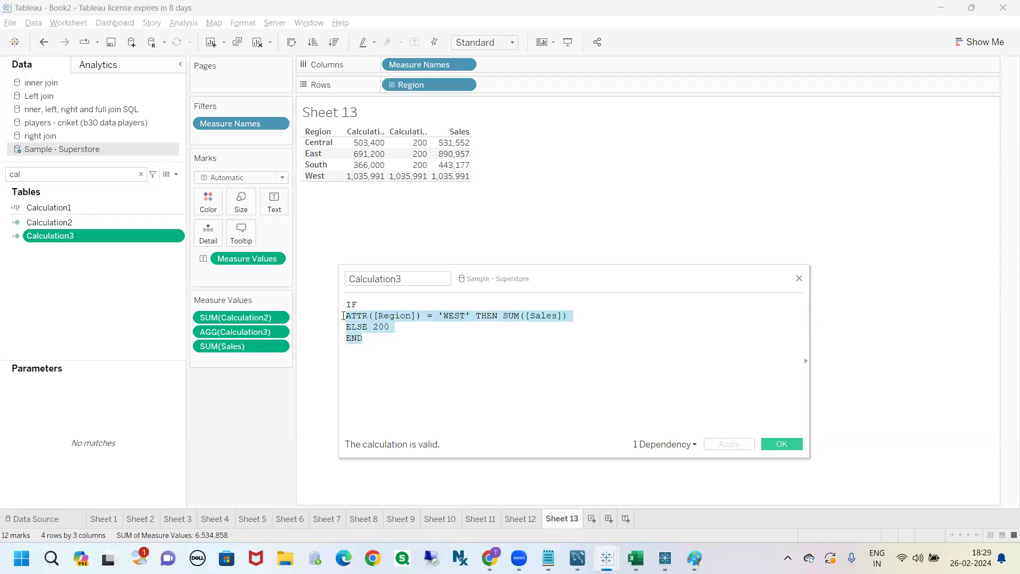
left_click(364, 350)
double_click(360, 316)
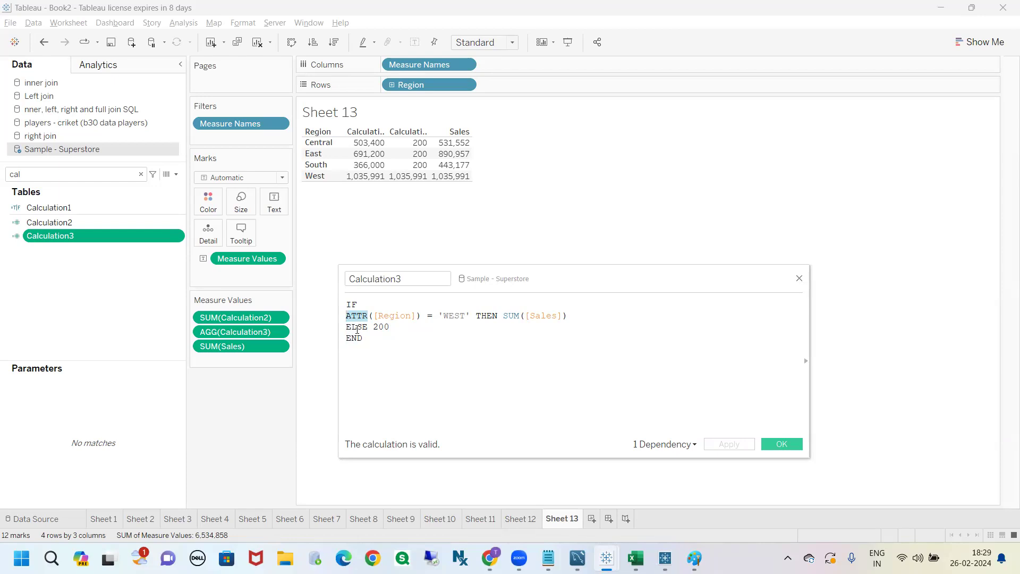
left_click(368, 316)
left_click_drag(368, 315, 344, 317)
left_click(365, 335)
left_click_drag(371, 316, 341, 321)
left_click(385, 358)
mouse_move(510, 328)
left_mouse_down()
mouse_move(559, 329)
mouse_move(562, 359)
mouse_move(539, 368)
mouse_move(571, 365)
mouse_move(547, 365)
left_mouse_up()
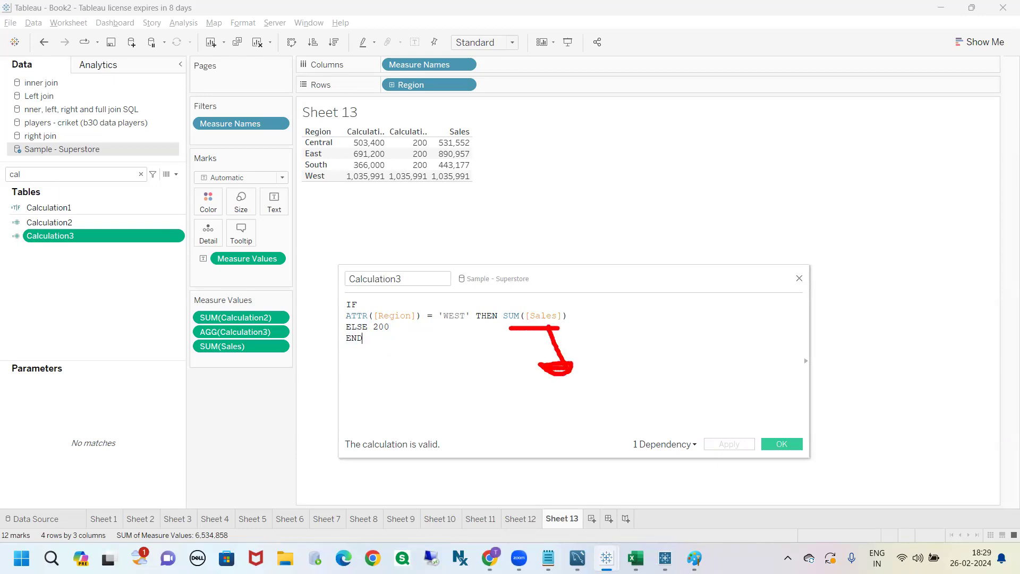
left_click_drag(507, 295, 511, 313)
mouse_move(391, 314)
left_mouse_down()
mouse_move(446, 276)
mouse_move(444, 297)
left_mouse_up()
left_click_drag(466, 279, 488, 293)
left_click_drag(463, 295, 502, 280)
mouse_move(513, 275)
left_mouse_down()
mouse_move(584, 228)
mouse_move(603, 244)
left_mouse_up()
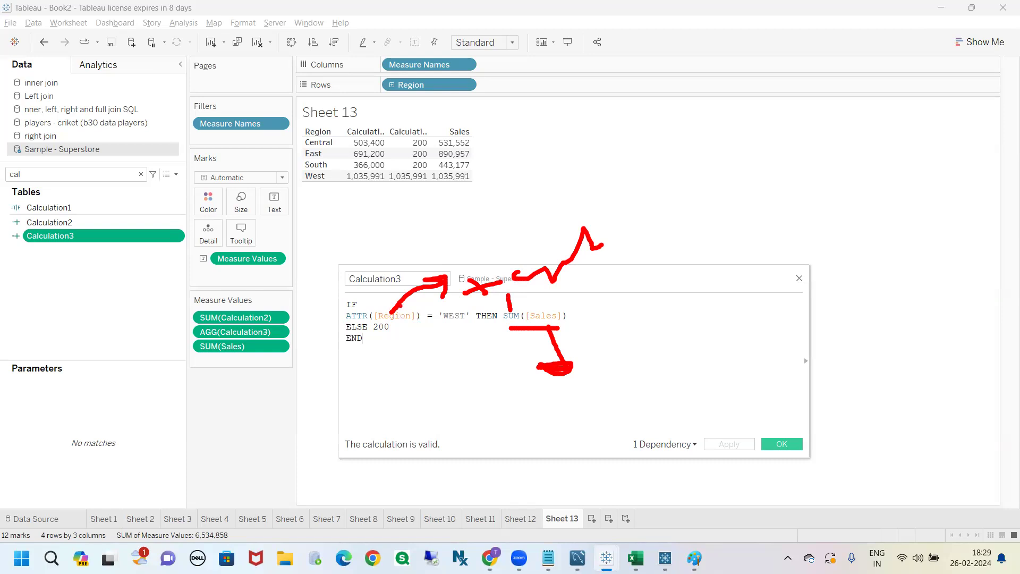
left_click_drag(353, 310, 369, 301)
mouse_move(394, 304)
left_mouse_down()
mouse_move(352, 305)
mouse_move(411, 325)
mouse_move(397, 306)
mouse_move(412, 381)
mouse_move(415, 367)
left_mouse_up()
left_click(425, 363)
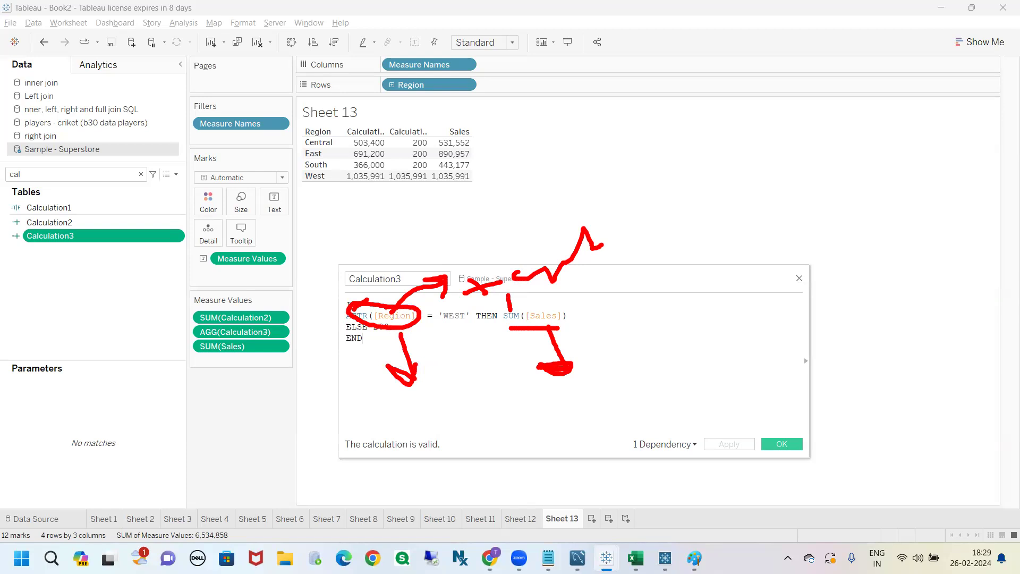
key("Escape")
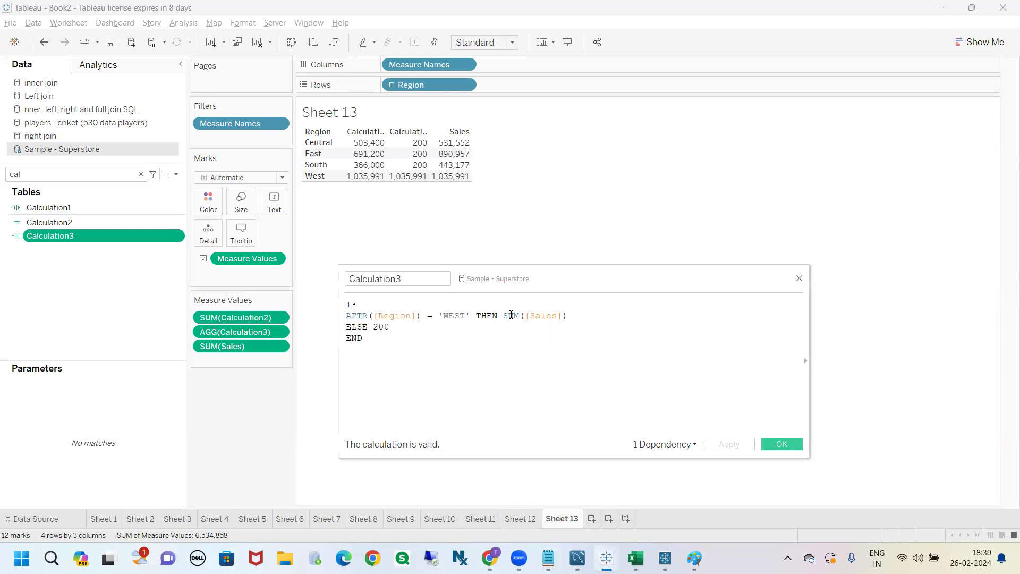
Step: Compare the SUM([Sales]) aggregation with the ATTR([Region]) aggregation in the Calculation3 formula
double_click(511, 315)
left_click_drag(567, 315, 499, 320)
left_click(425, 334)
left_click_drag(370, 317, 346, 315)
double_click(401, 314)
left_click(426, 358)
double_click(365, 315)
left_click(383, 336)
Step: Accept the Calculation3 formula to close its editor and clear the "cal" field search
left_click(781, 444)
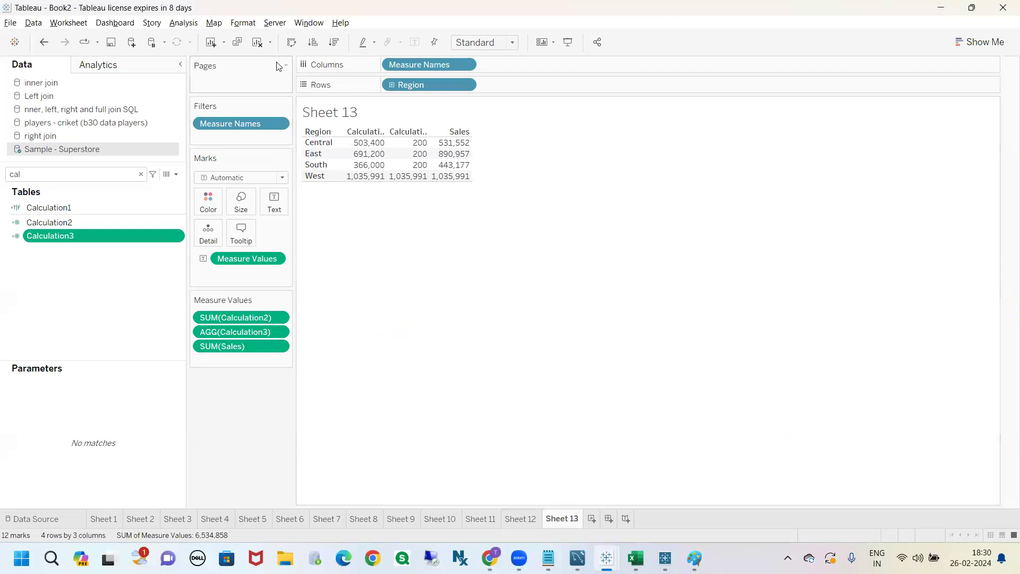
left_click(141, 174)
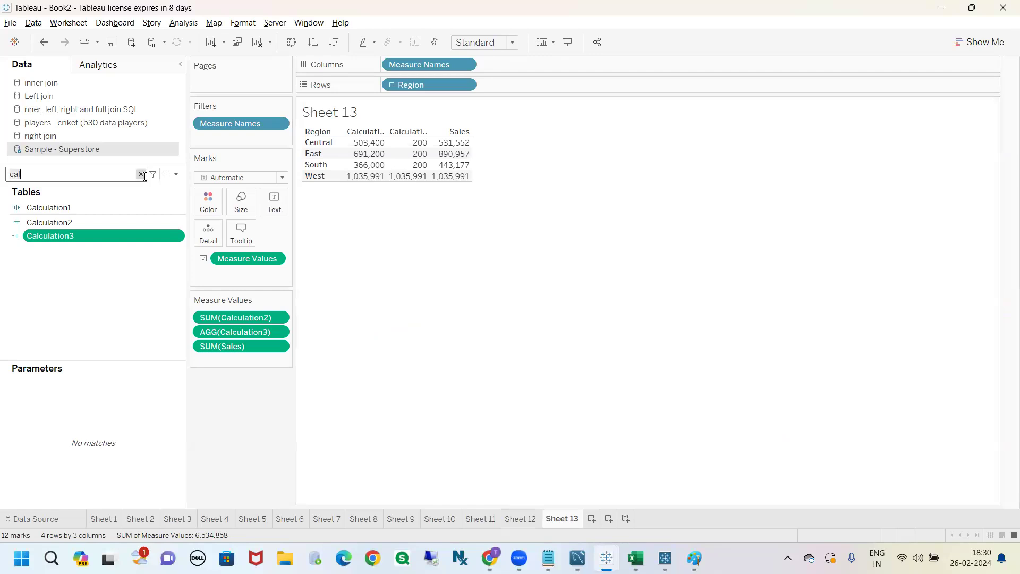